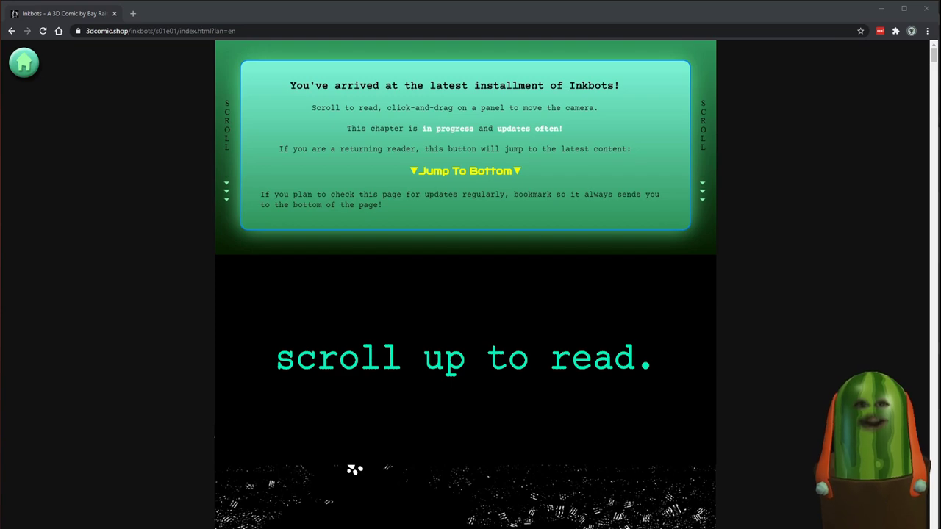
Step: Read through the opening panels of the Inkbots 3D comic, from the title down to the SKZZZKT! panel
scroll(765, 253, down, 10)
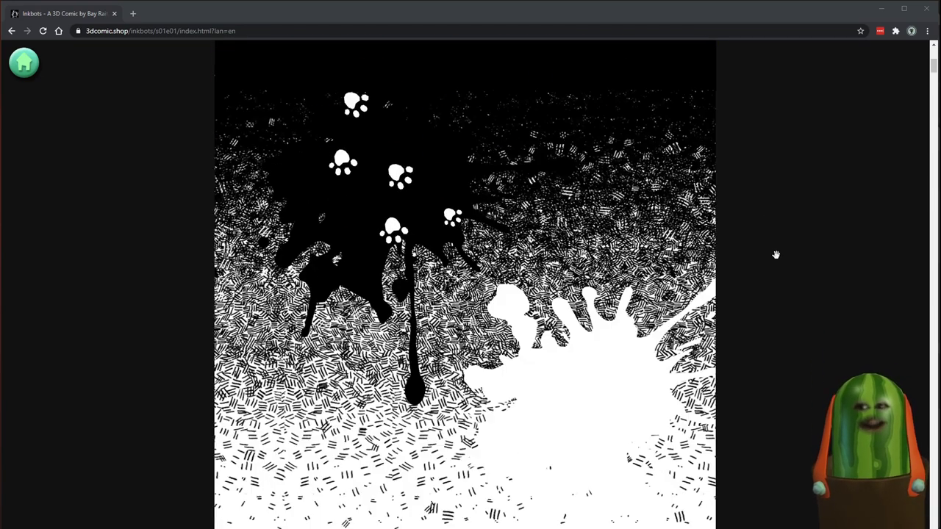
scroll(783, 258, down, 12)
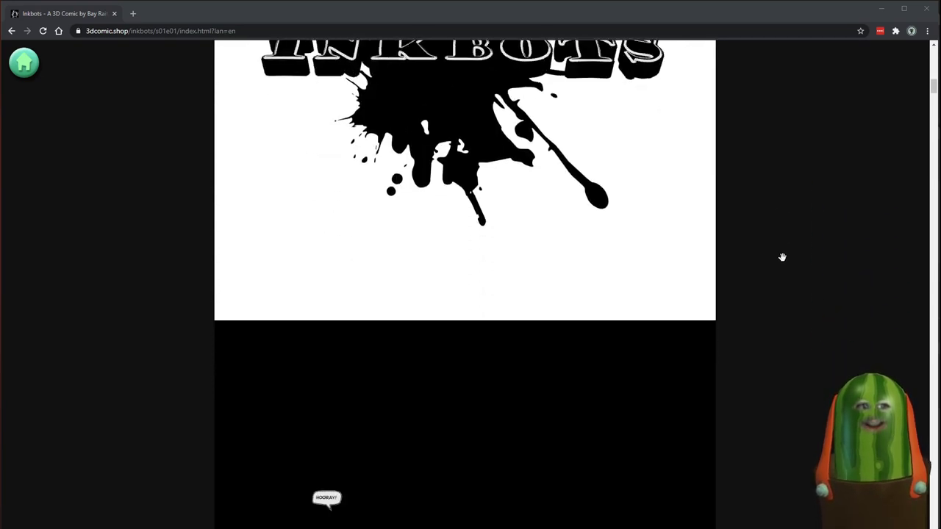
scroll(782, 257, down, 8)
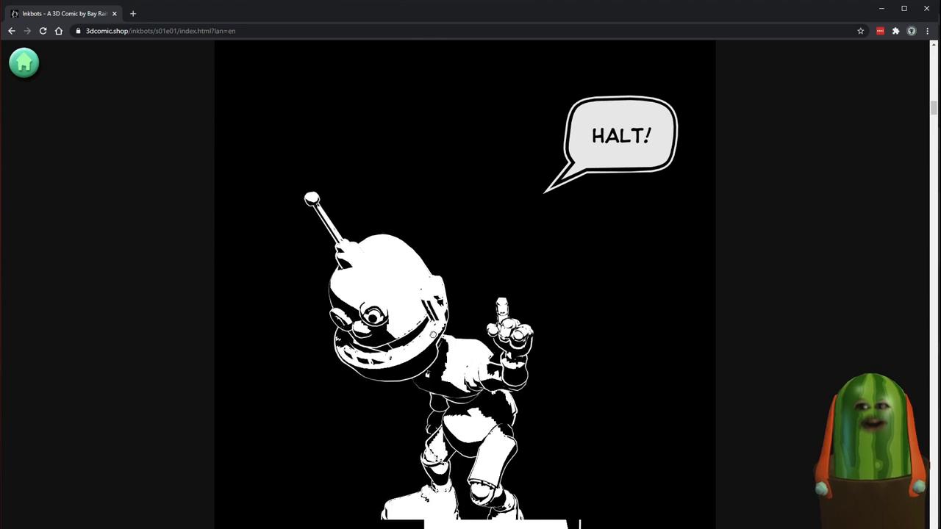
scroll(651, 246, down, 10)
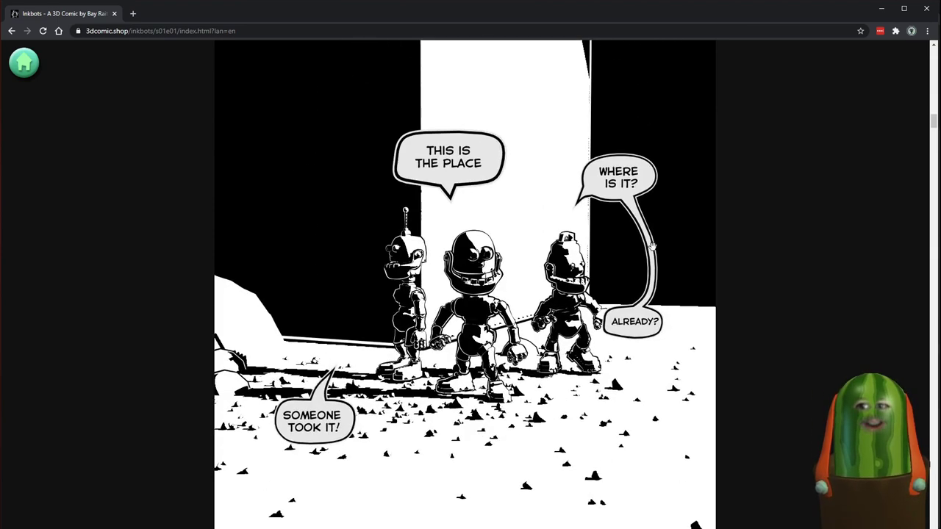
scroll(652, 247, down, 4)
scroll(652, 246, up, 3)
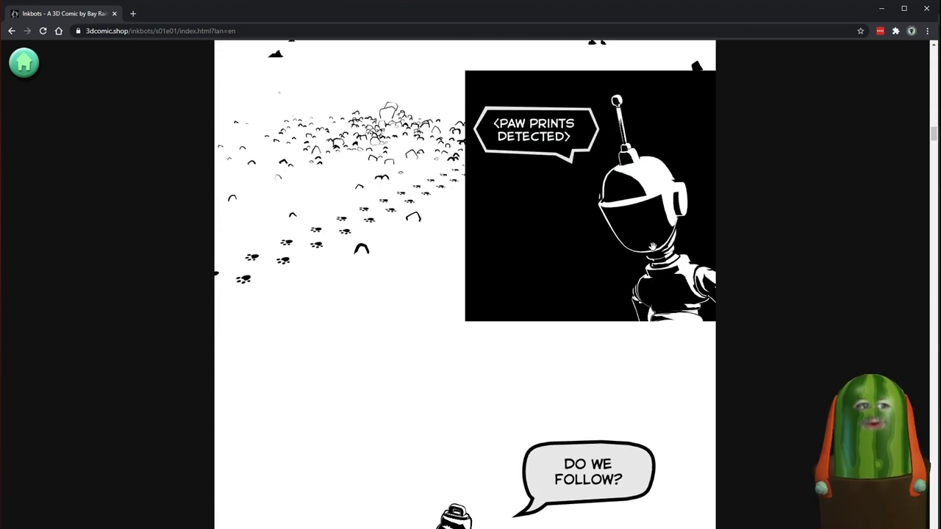
scroll(653, 247, down, 3)
scroll(652, 247, up, 1)
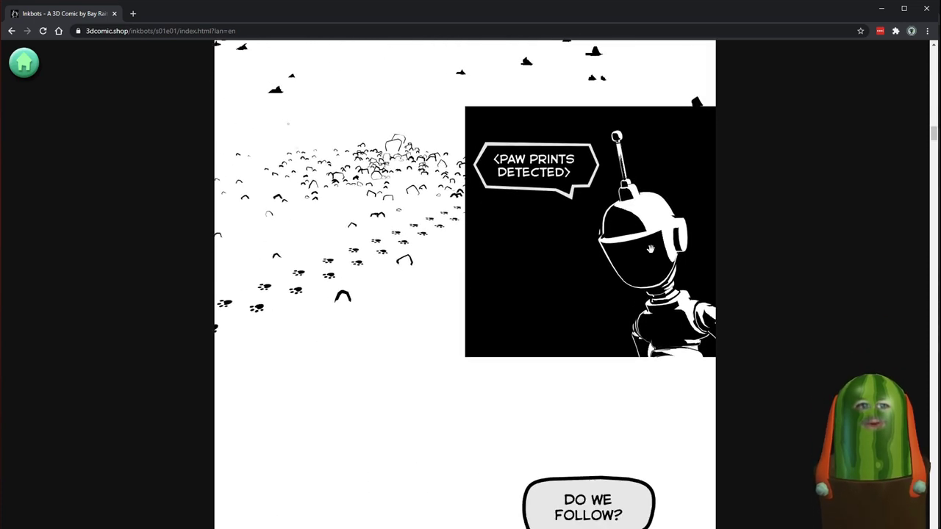
scroll(650, 248, down, 5)
scroll(651, 249, down, 1)
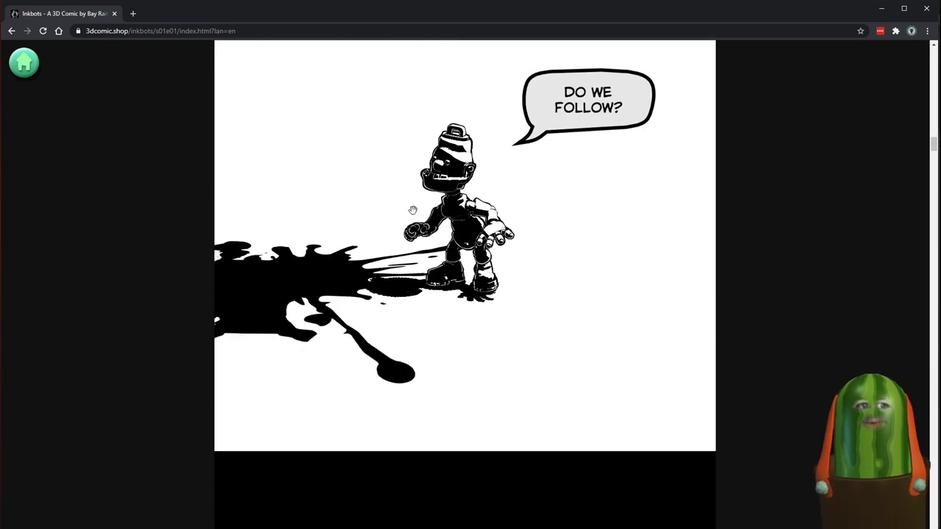
scroll(595, 260, down, 4)
scroll(594, 262, down, 10)
scroll(593, 278, up, 3)
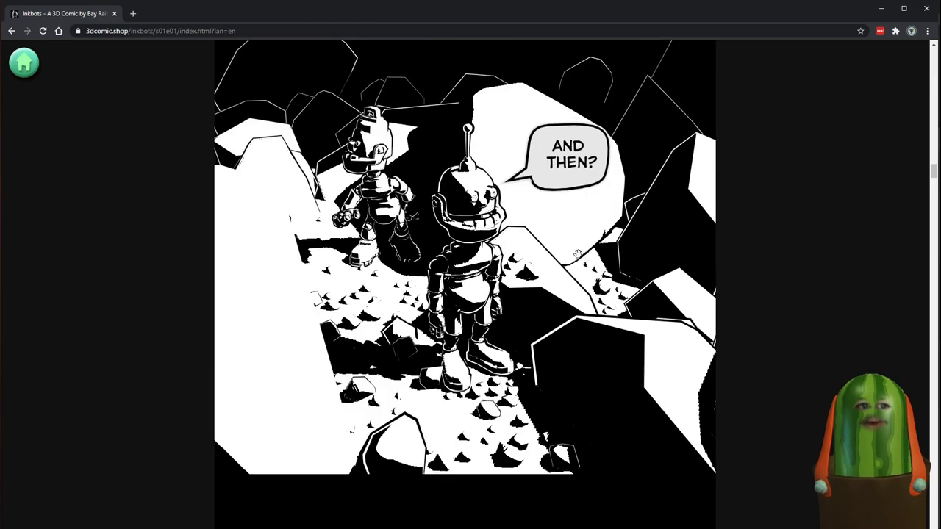
scroll(592, 279, down, 5)
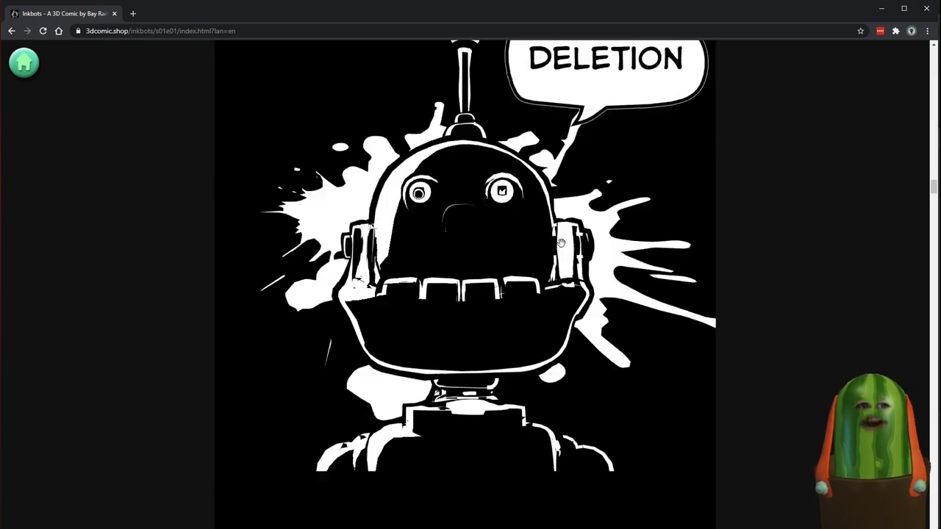
scroll(564, 236, down, 10)
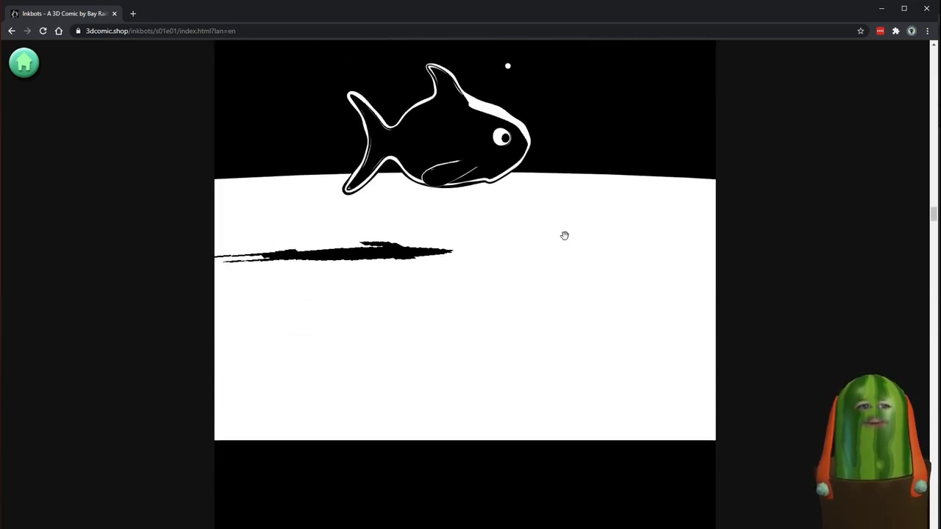
scroll(564, 236, down, 4)
scroll(564, 236, up, 3)
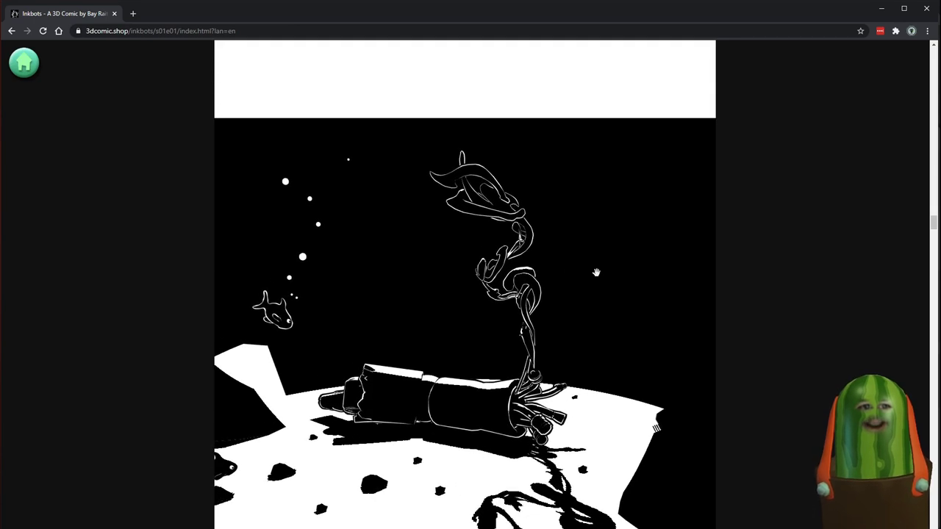
scroll(564, 236, down, 5)
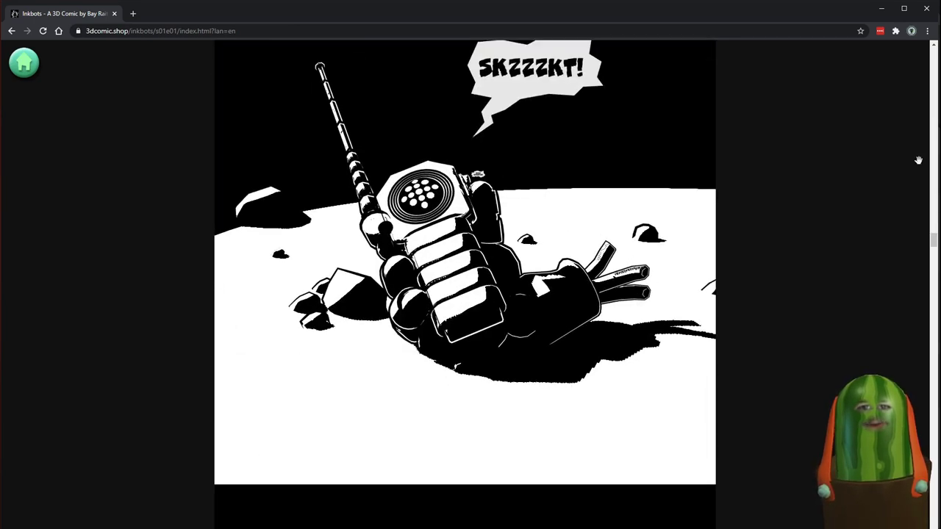
Step: Skip ahead to the comic's final panels, move one panel's camera, and continue to the end-of-page links
drag(933, 240, 933, 494)
scroll(573, 309, down, 4)
scroll(574, 319, up, 2)
scroll(572, 318, down, 1)
drag(572, 318, 377, 223)
scroll(591, 275, down, 6)
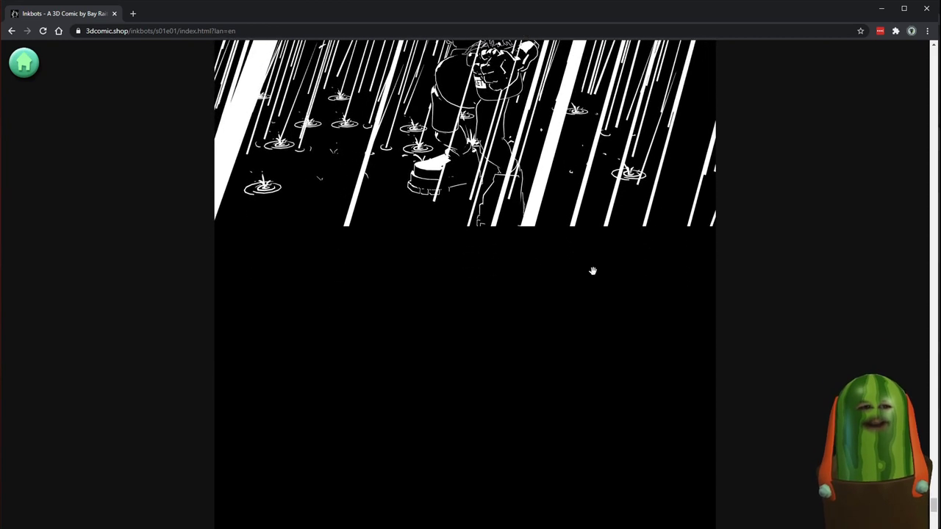
scroll(677, 247, down, 7)
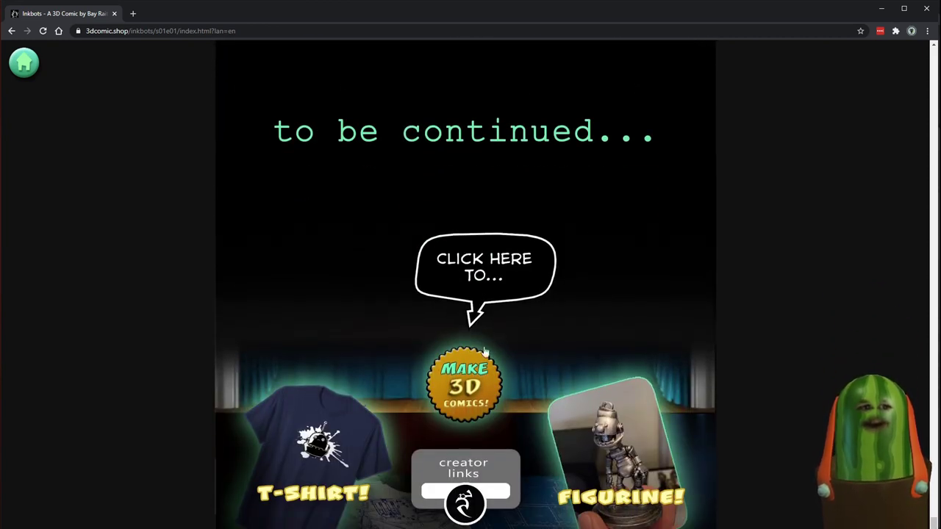
Step: Open the Make 3D Comics link and review the toolkit's features, requirements, getting-started instructions and GitHub address
click(459, 386)
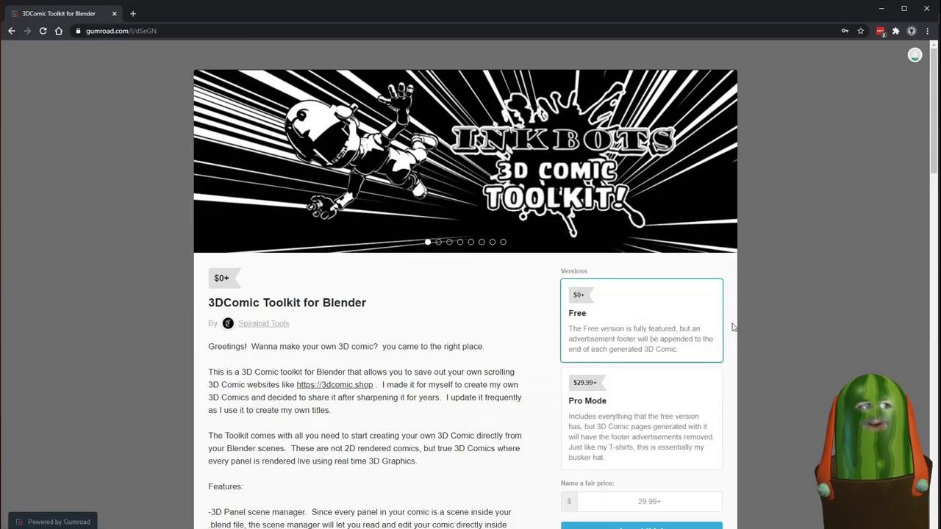
scroll(442, 256, down, 6)
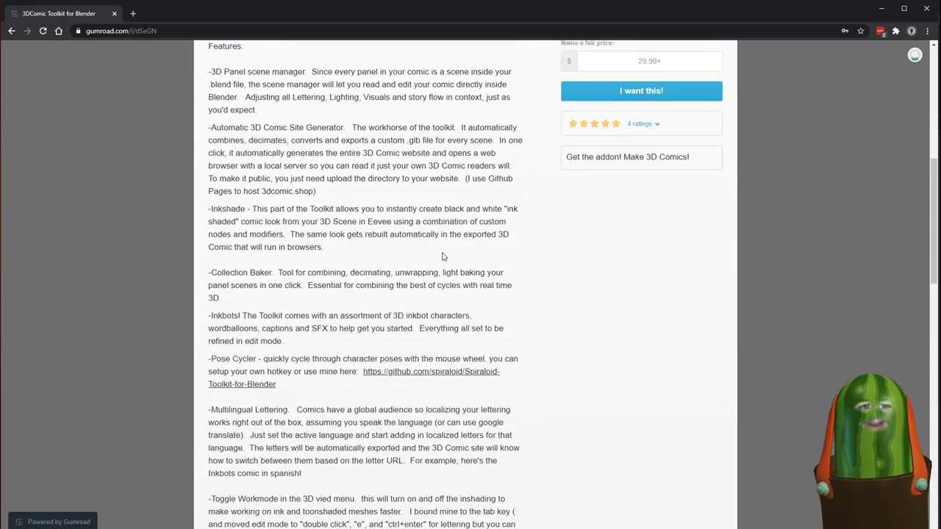
scroll(603, 243, up, 5)
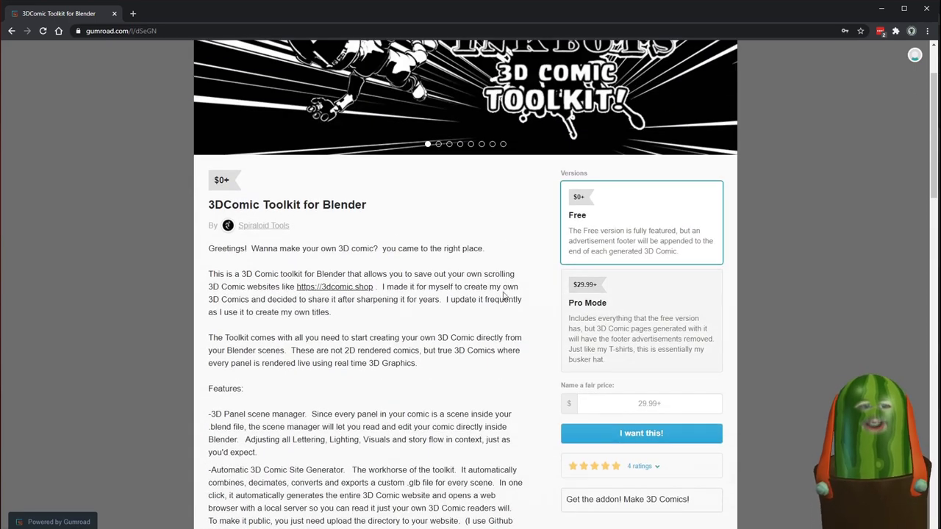
scroll(353, 213, down, 2)
scroll(391, 236, down, 12)
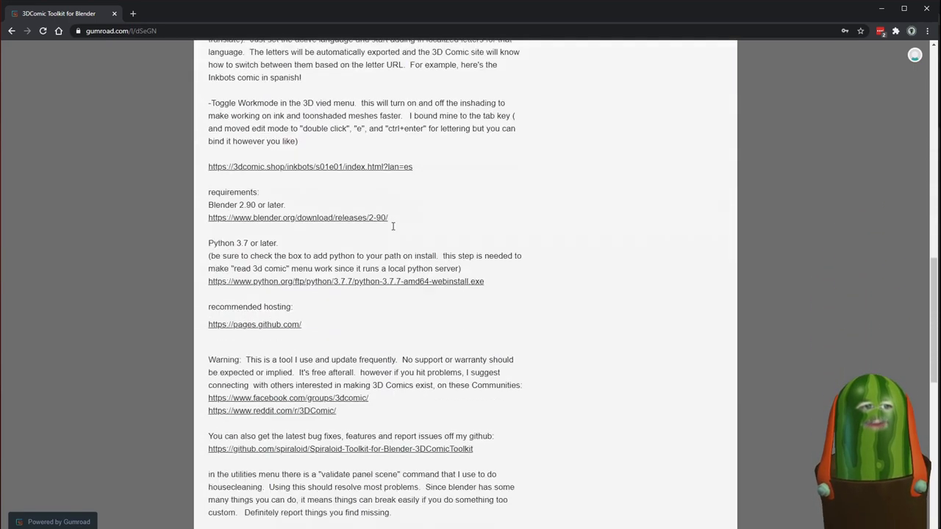
scroll(391, 230, down, 3)
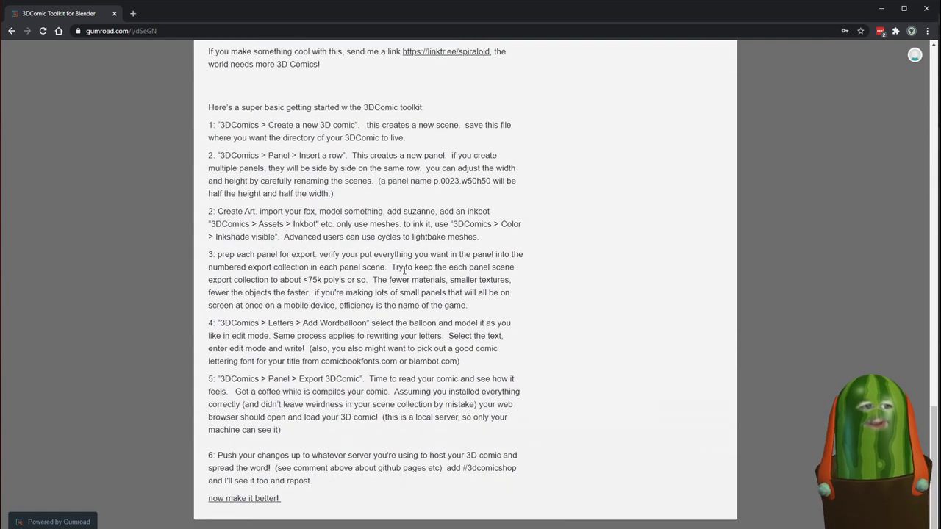
scroll(384, 380, up, 3)
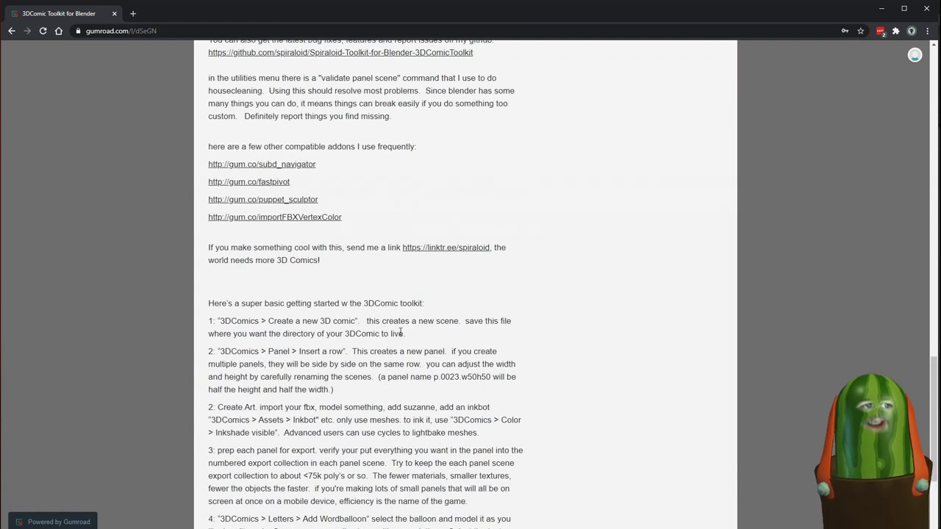
scroll(410, 304, up, 2)
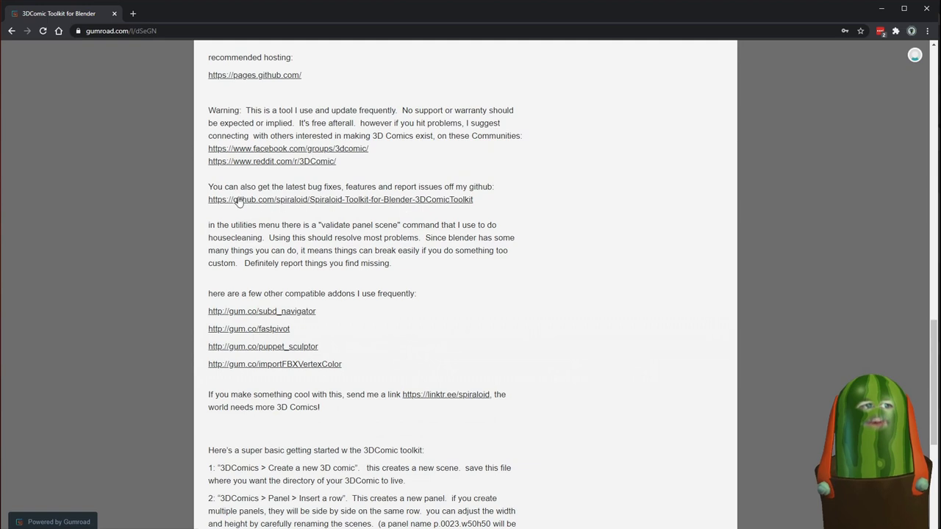
Step: Open the Spiraloid-Toolkit-for-Blender-3DComicToolkit repository on GitHub and download its code as a ZIP file
click(357, 200)
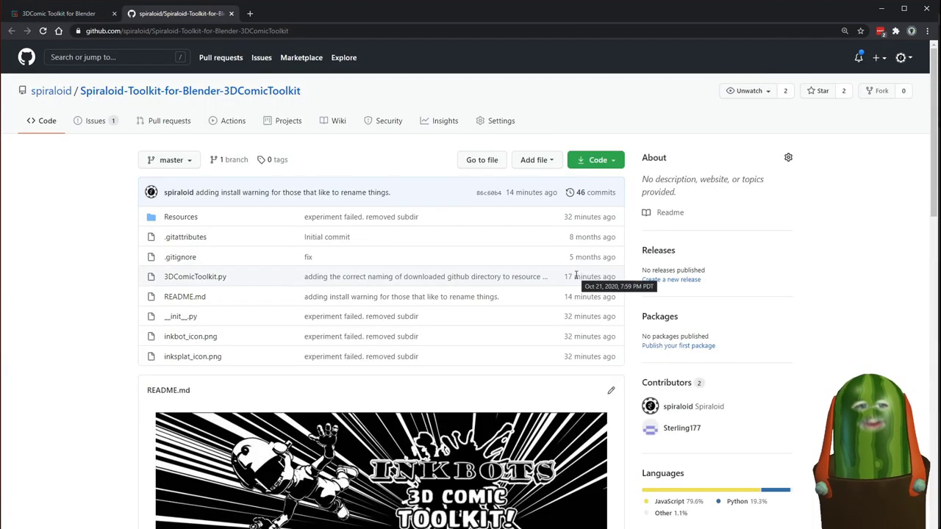
scroll(539, 272, down, 3)
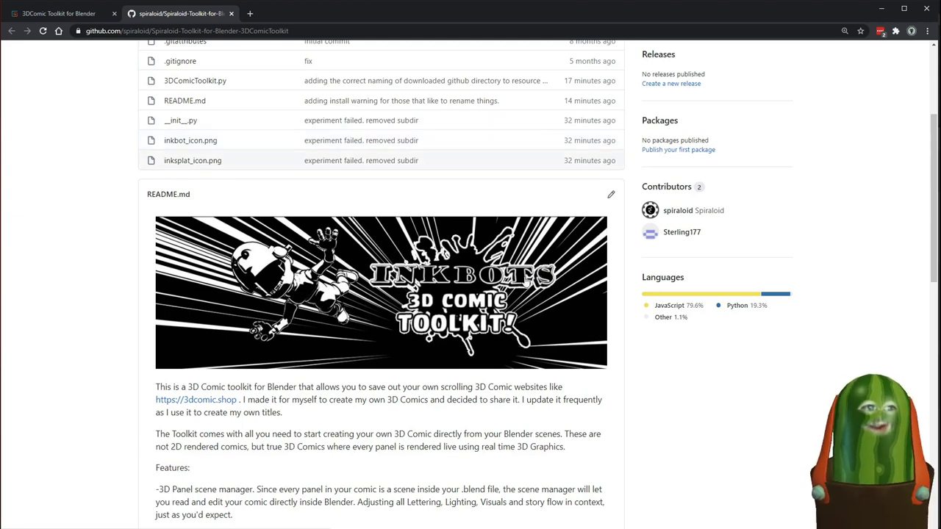
scroll(456, 270, up, 3)
scroll(455, 270, down, 1)
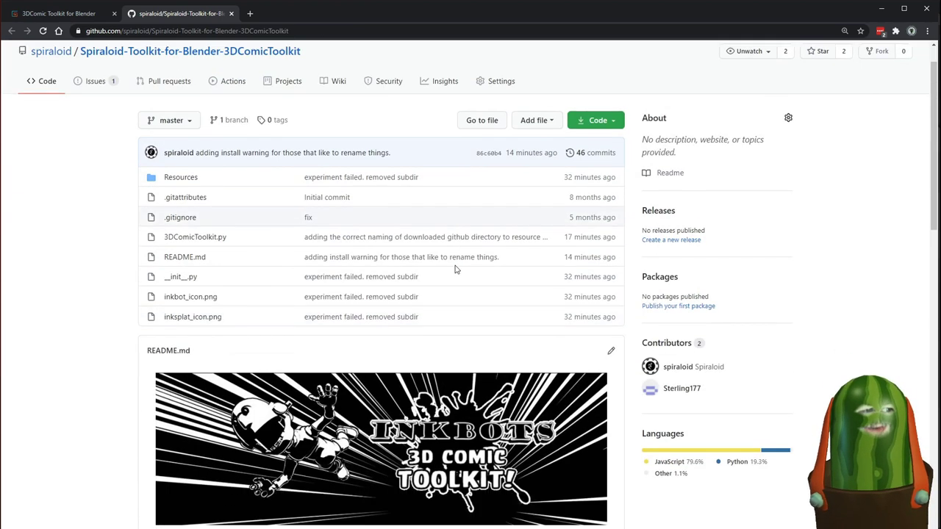
click(598, 115)
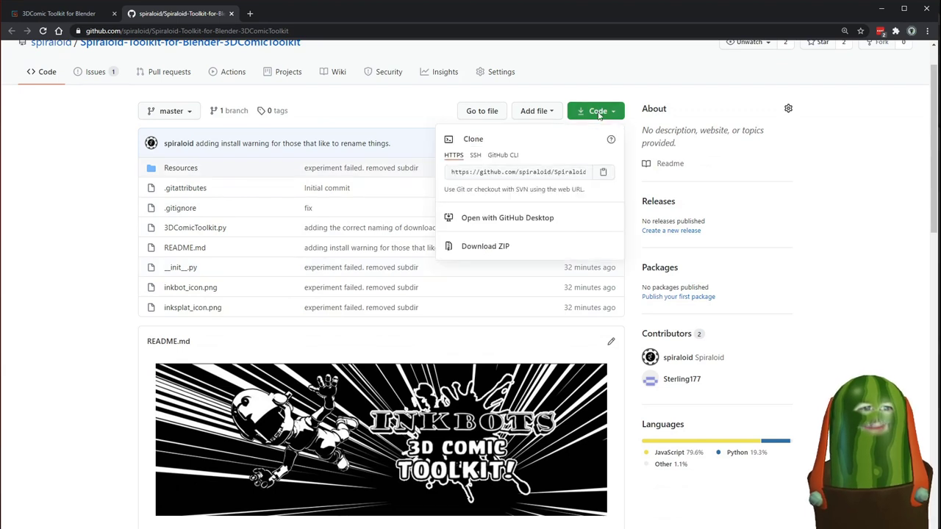
click(475, 247)
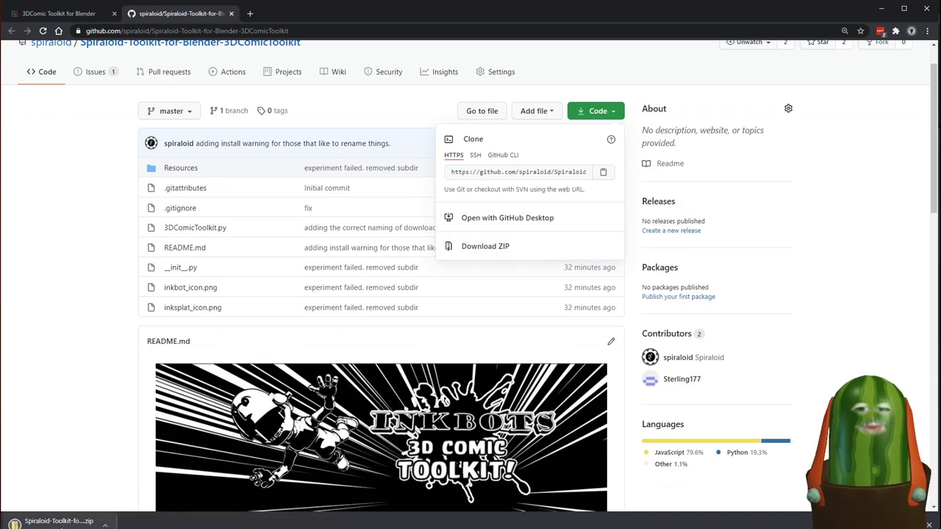
click(55, 521)
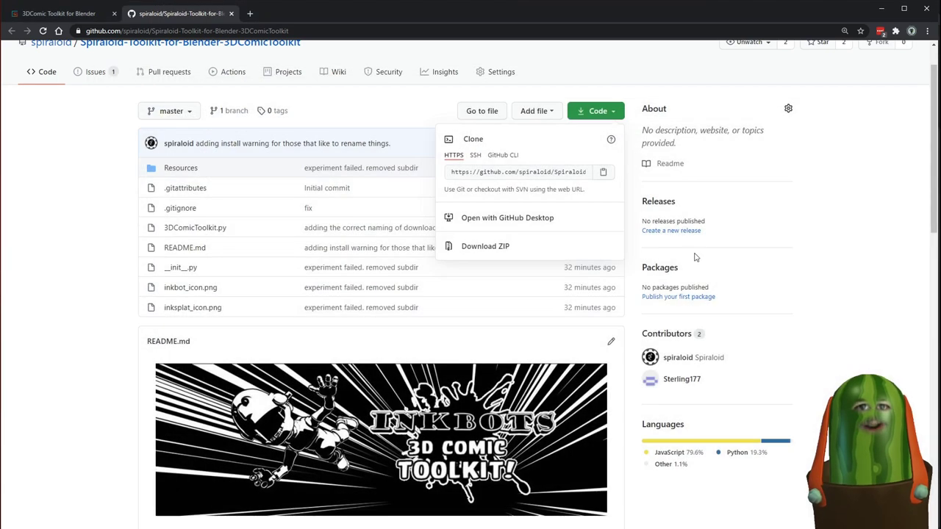
Step: Switch to Blender, open the add-on preferences and clear the "comic" search filter
click(915, 78)
key(alt+Tab)
key(alt+Tab)
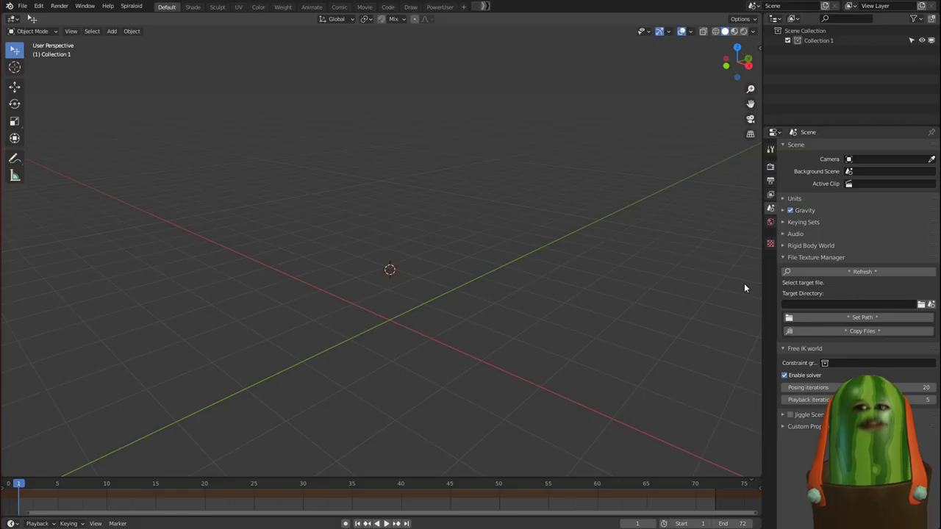
click(38, 6)
click(71, 156)
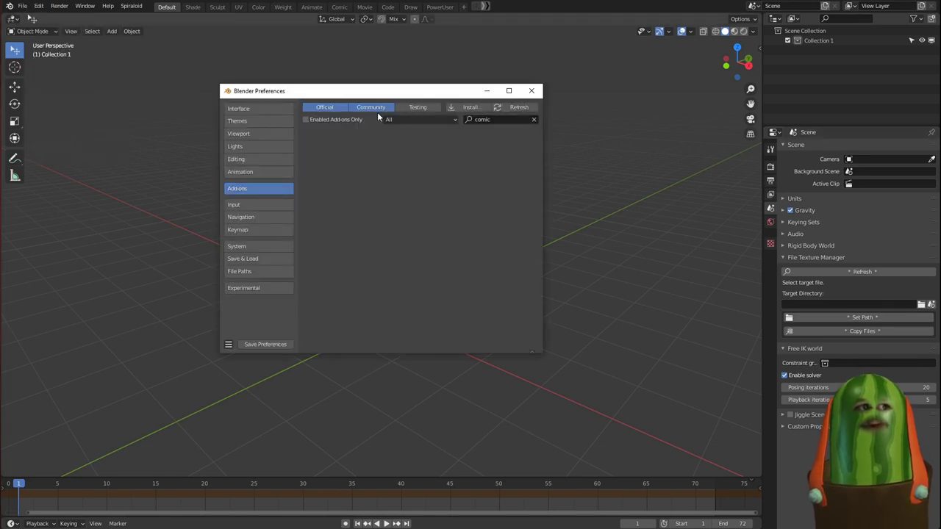
click(531, 119)
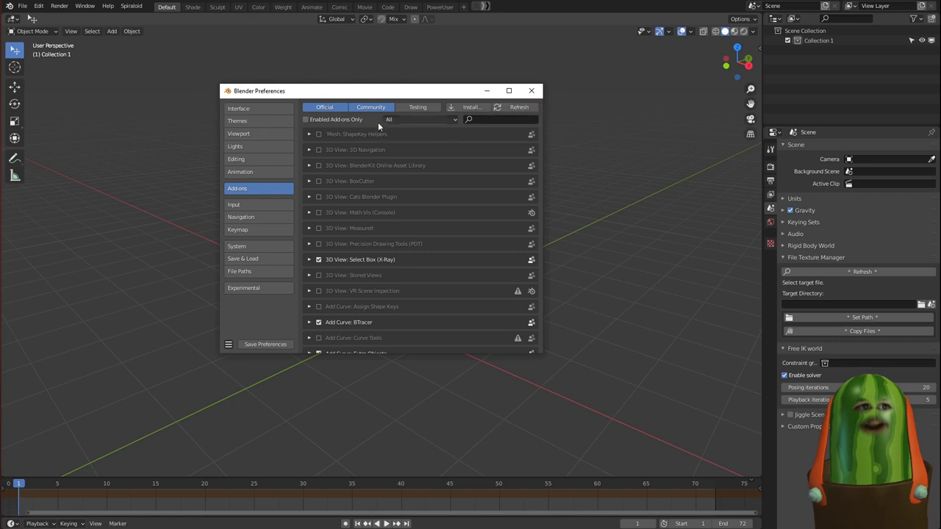
Step: Install the add-on from Spiraloid-Toolkit-for-Blender-3DComicToolkit-master.zip in Downloads and enable 3D Comic Toolkit
click(468, 107)
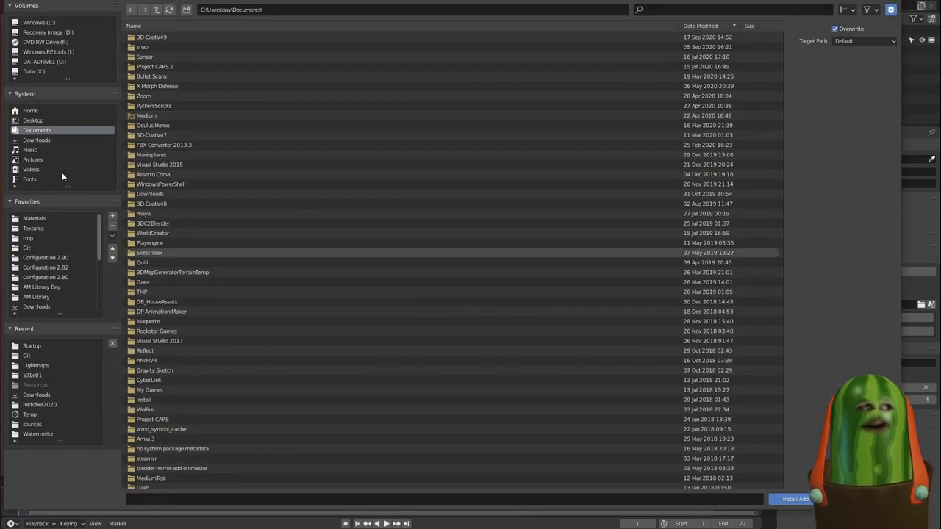
click(51, 139)
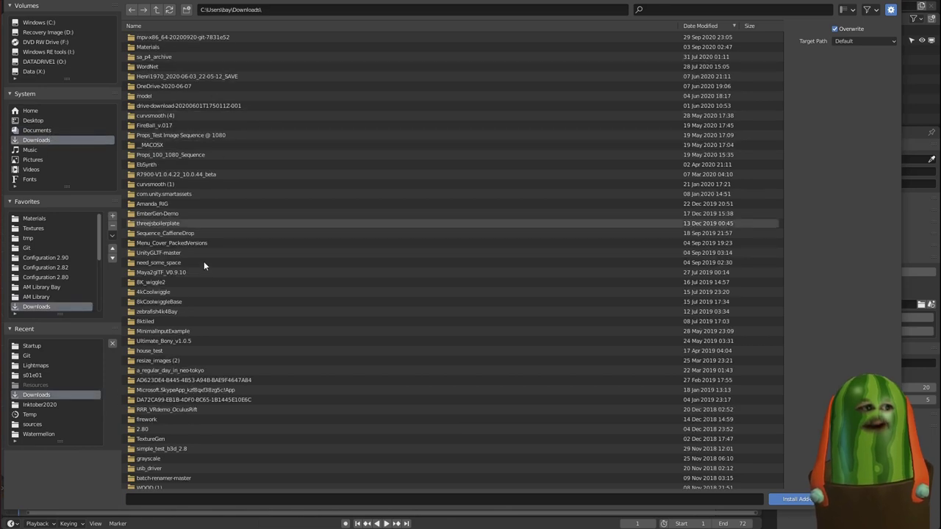
scroll(239, 327, down, 6)
click(145, 361)
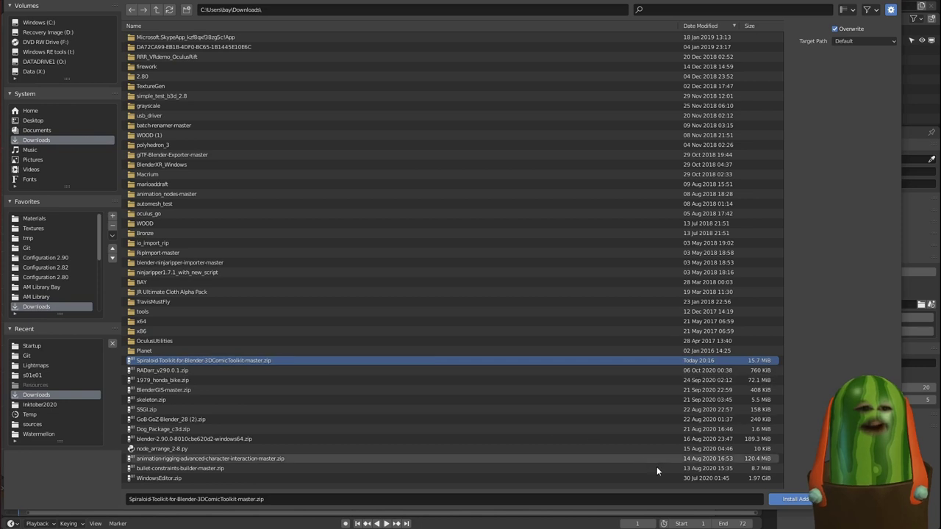
click(792, 500)
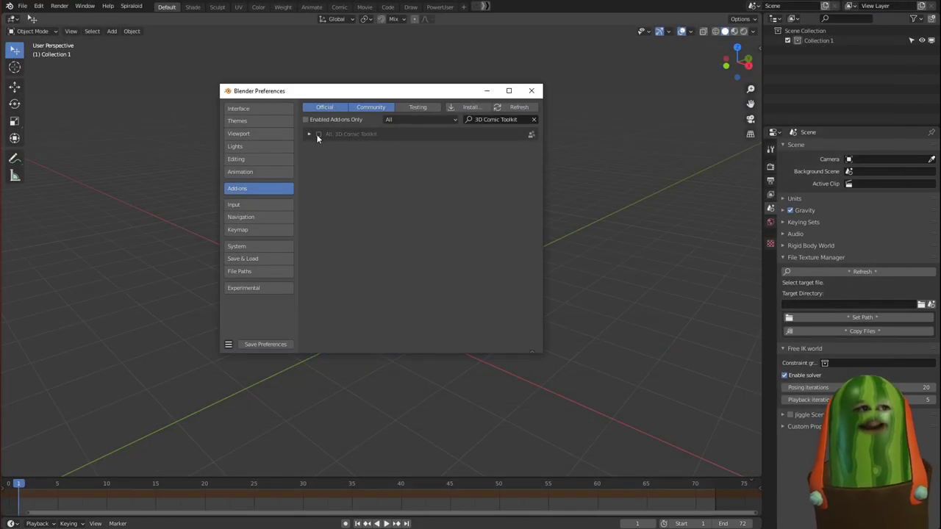
click(319, 134)
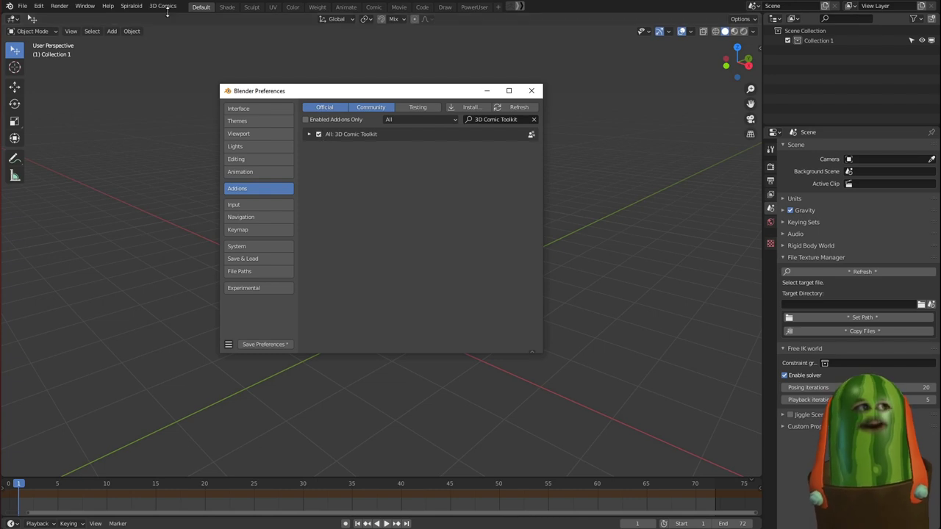
Step: Save the Blender preferences and close the preferences window
click(272, 345)
click(532, 90)
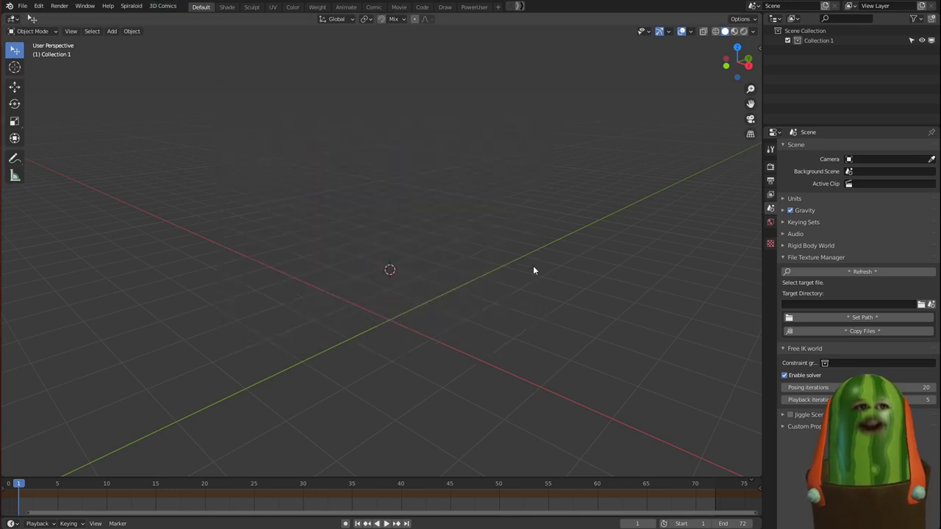
click(164, 6)
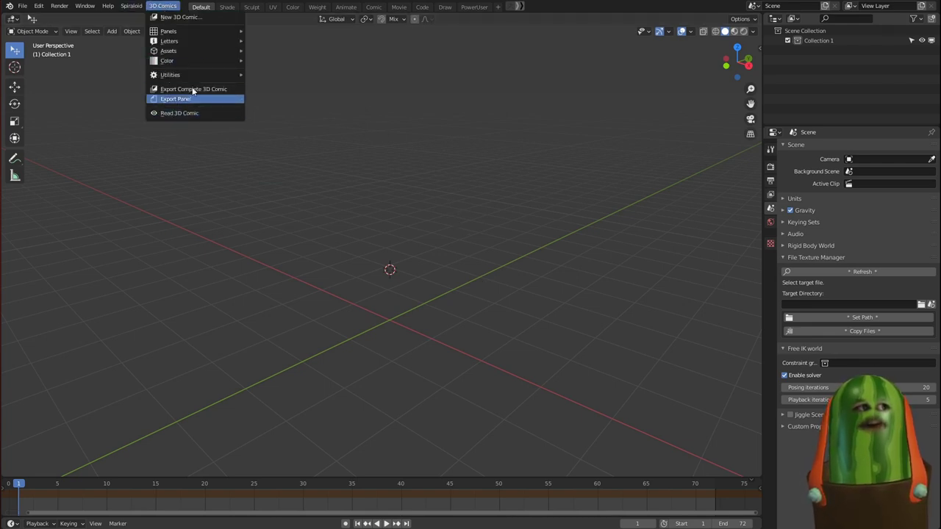
click(200, 6)
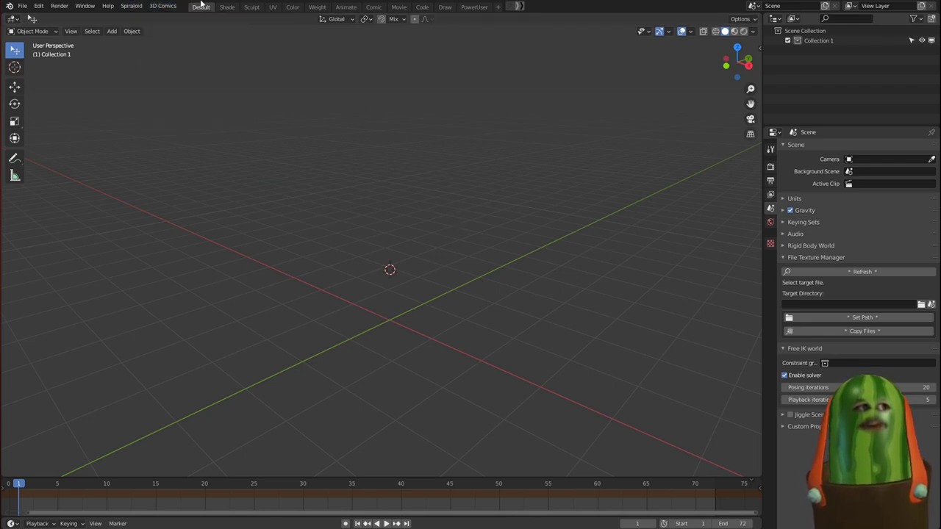
click(163, 5)
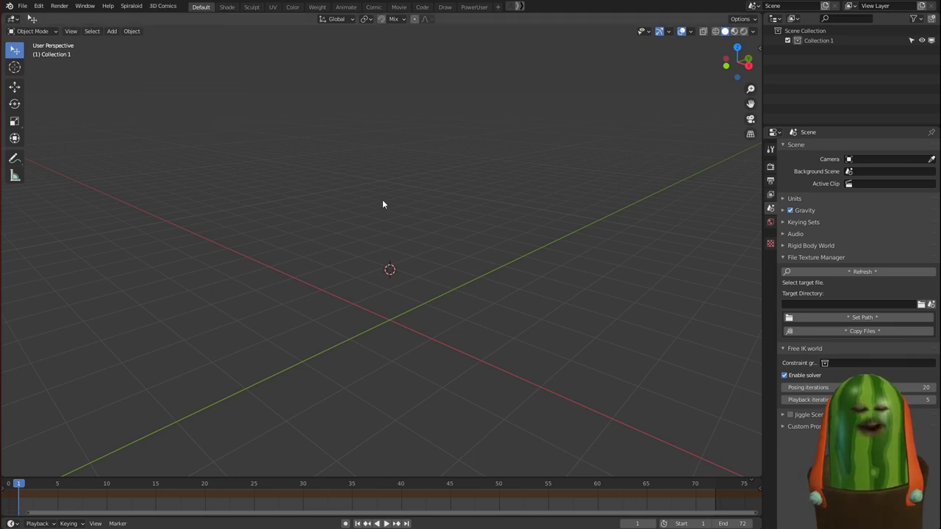
key(shift+a)
mouse_move(344, 196)
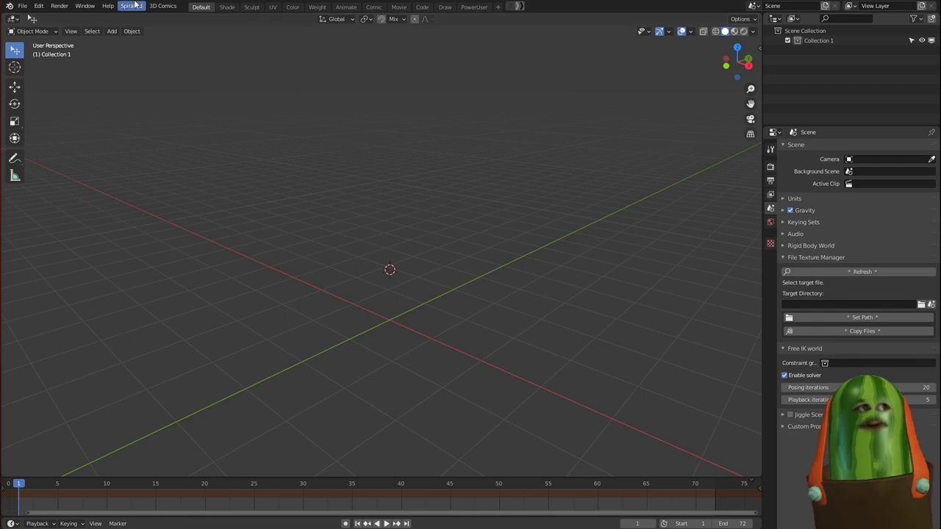
Step: Create a new 3D comic titled Inkbots S1 EP01, keeping the default author details
click(160, 6)
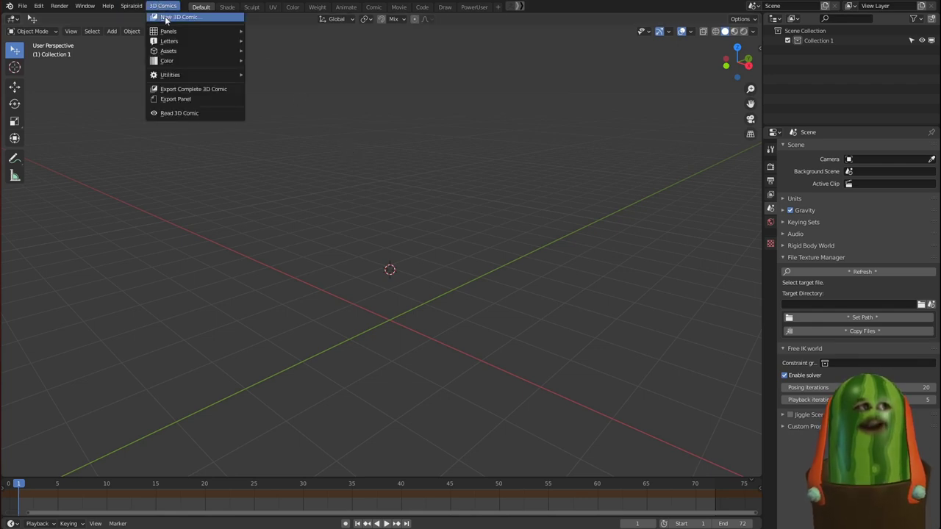
click(166, 17)
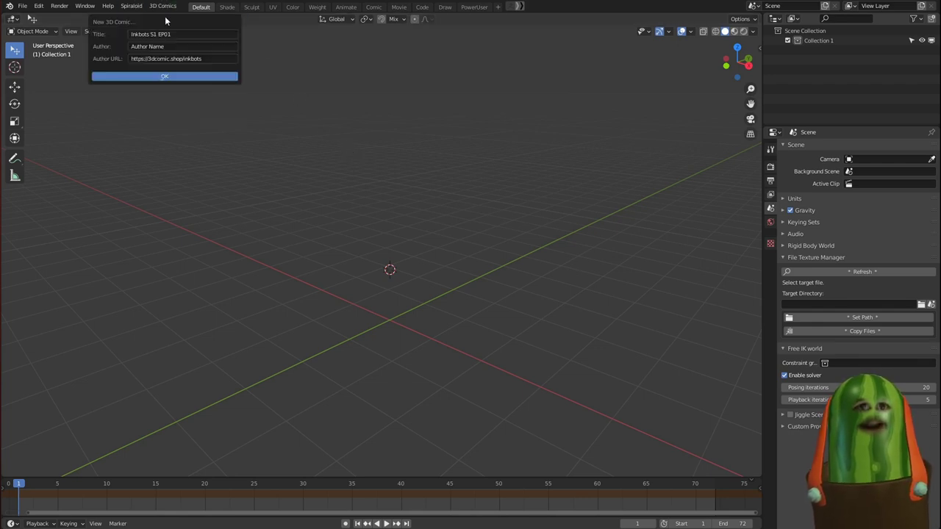
click(169, 78)
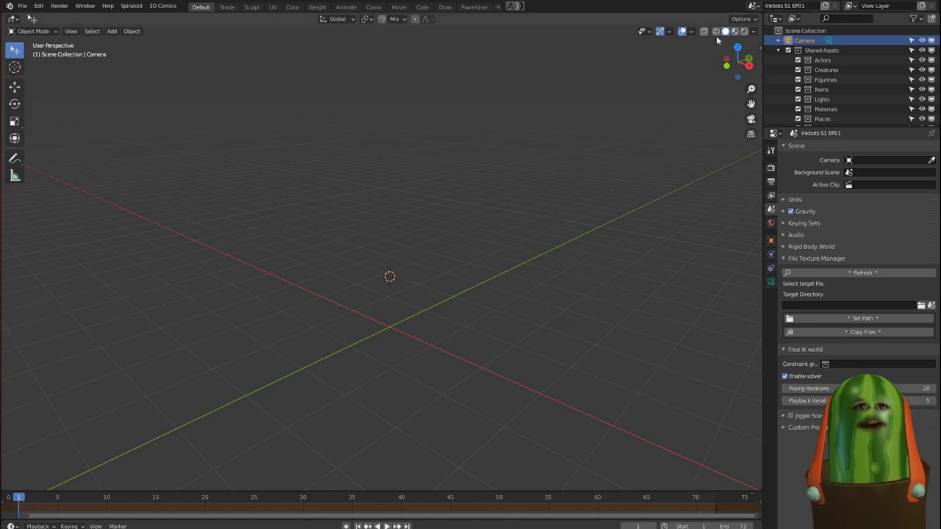
Step: Insert a row with 1 new panel into the comic and check the scene list
click(162, 6)
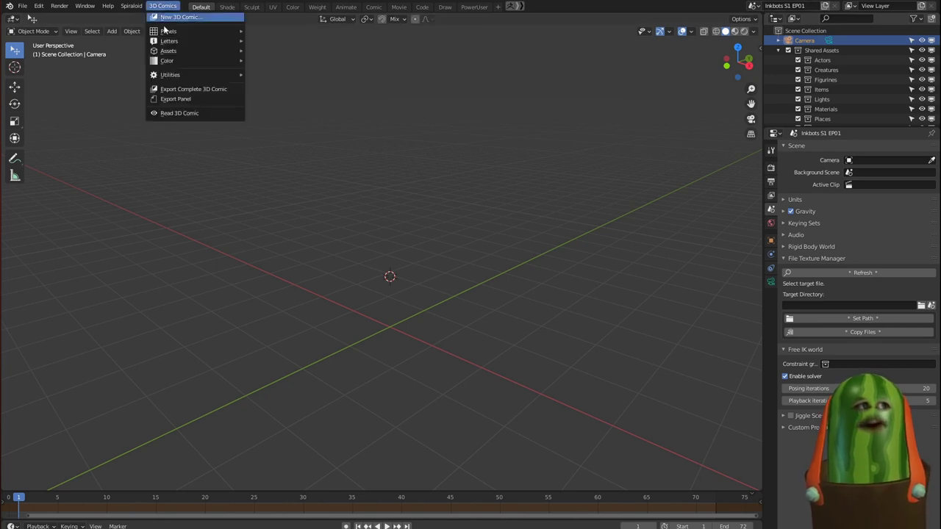
mouse_move(168, 32)
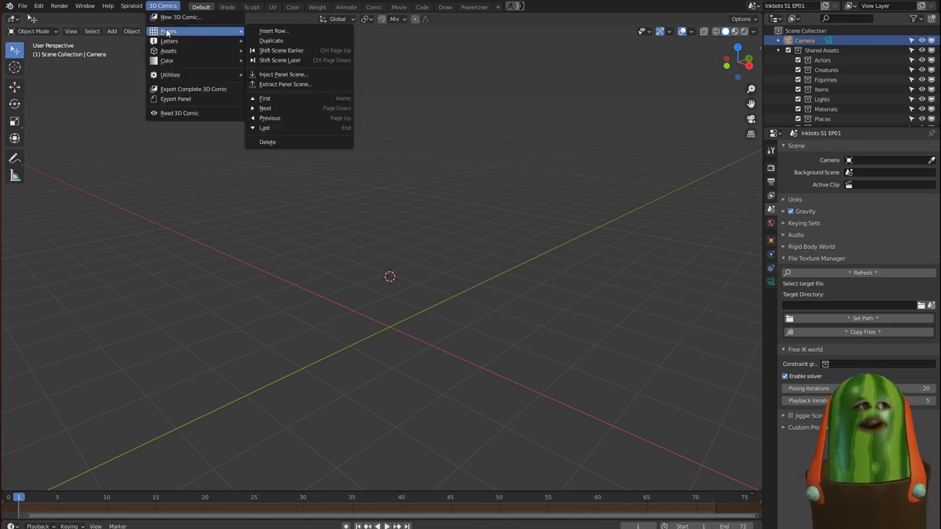
click(272, 32)
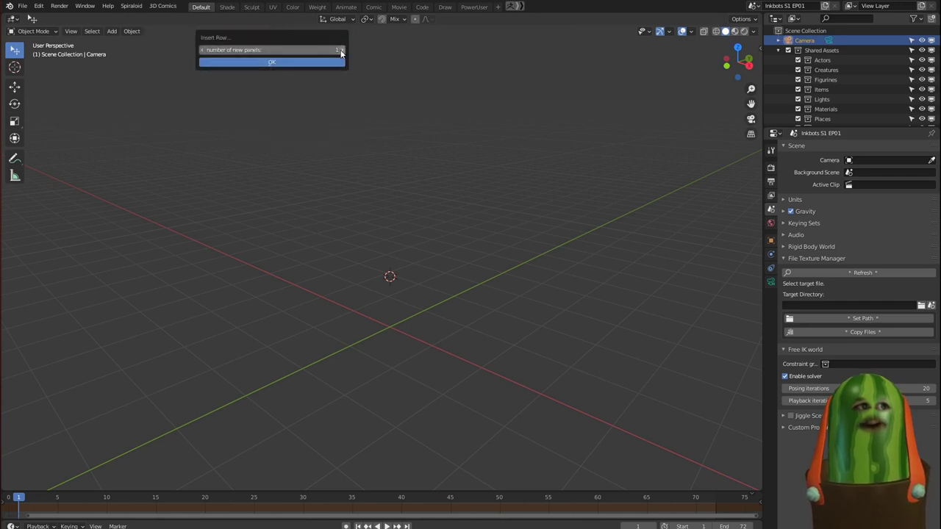
click(287, 63)
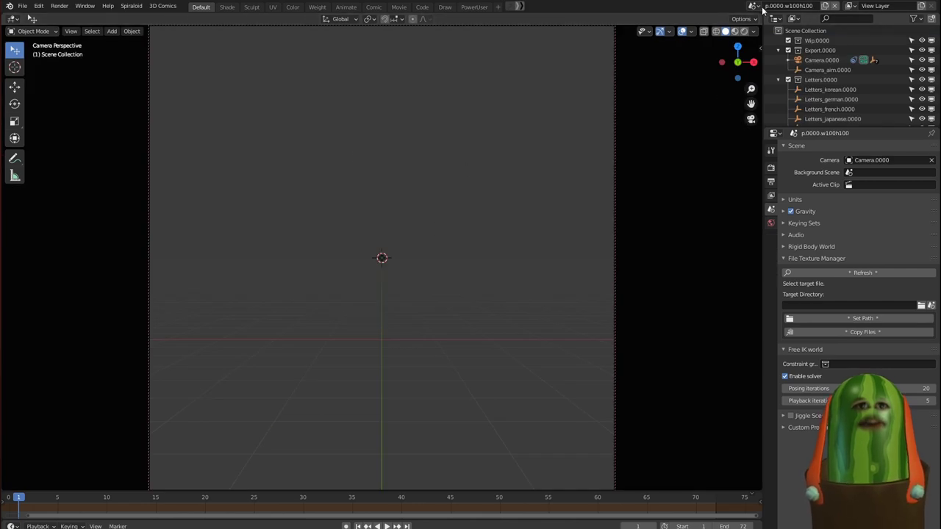
click(753, 6)
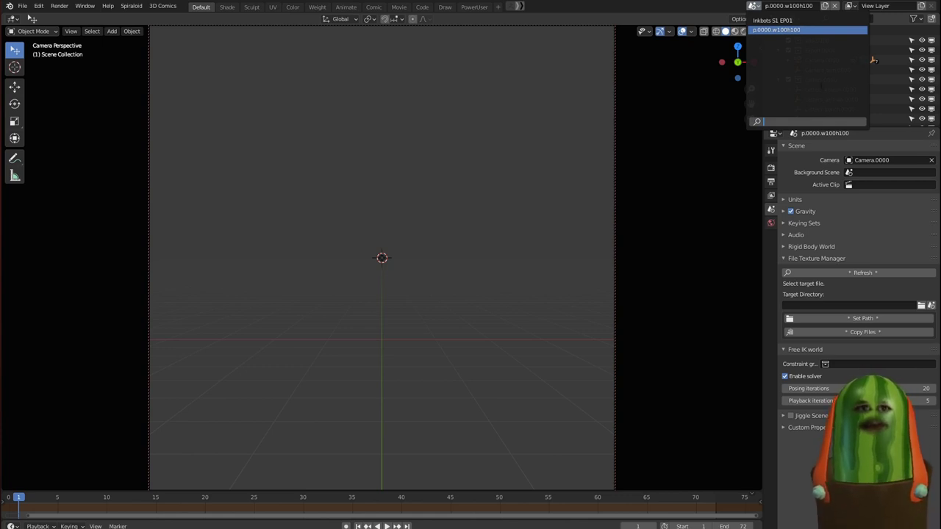
click(670, 202)
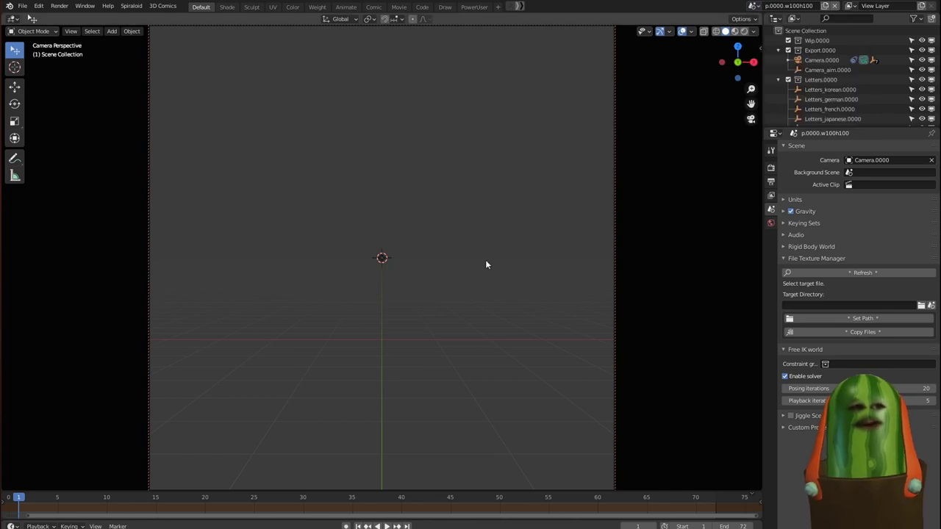
Step: Reset the 3D cursor to the world origin and add the 3D Comic Ground asset to the panel scene
key(shift+c)
key(shift+a)
mouse_move(487, 290)
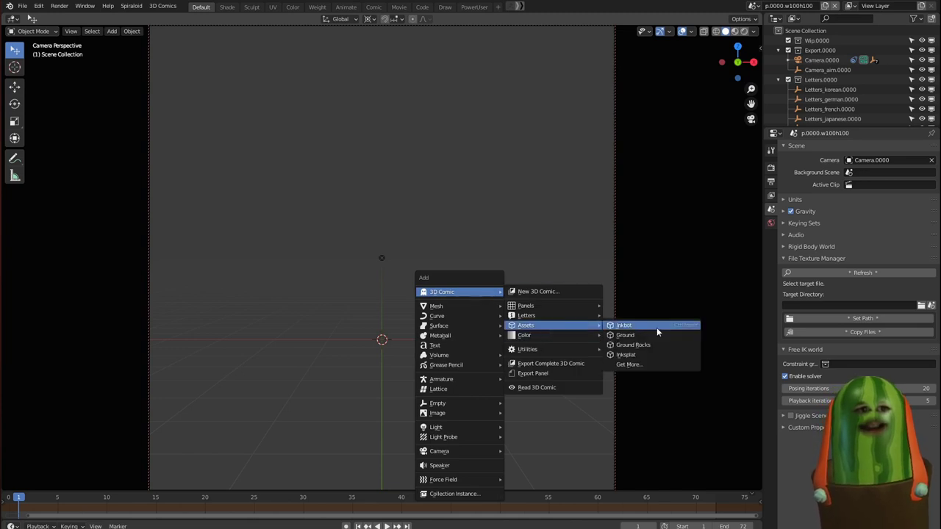
click(642, 338)
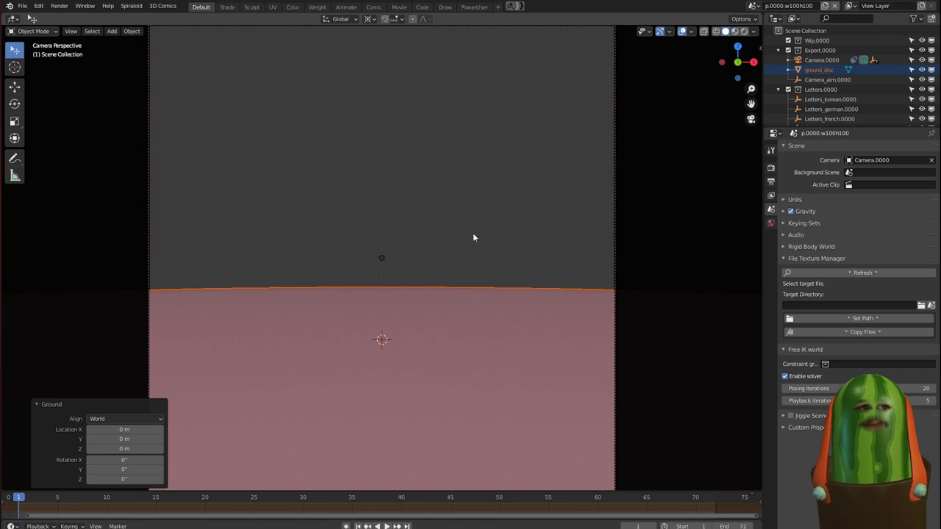
Step: Try to add an Inkbot asset with the ground disc selected
key(shift+a)
mouse_move(473, 226)
mouse_move(521, 261)
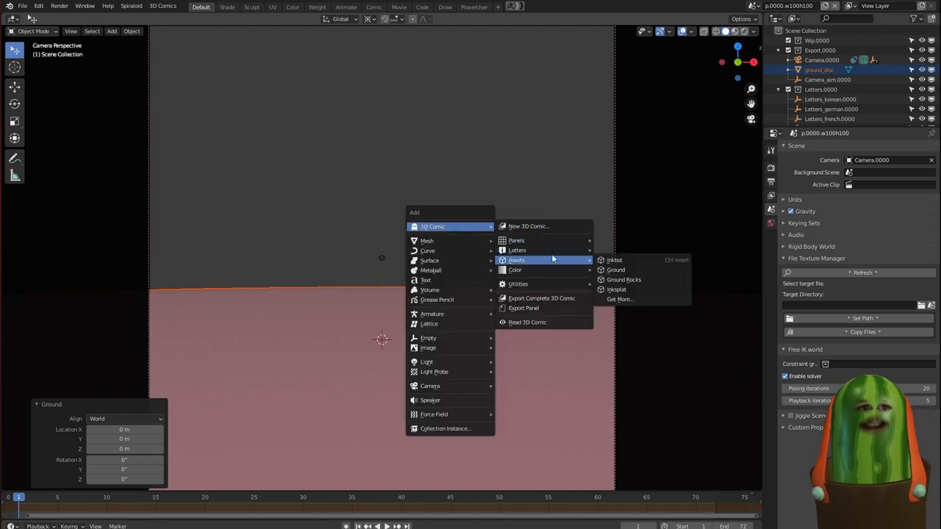
click(661, 263)
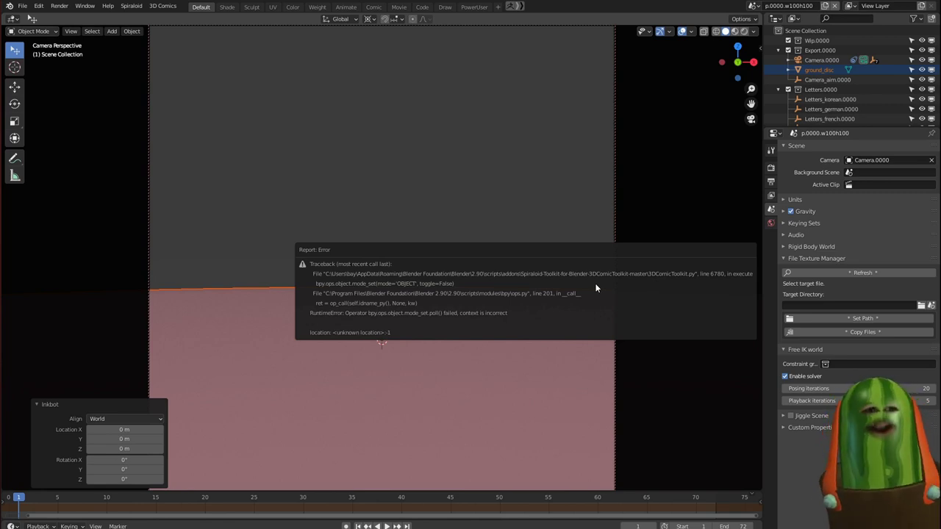
Step: Make the Export.0000 collection active and add an Inkbot asset at the world origin
click(822, 49)
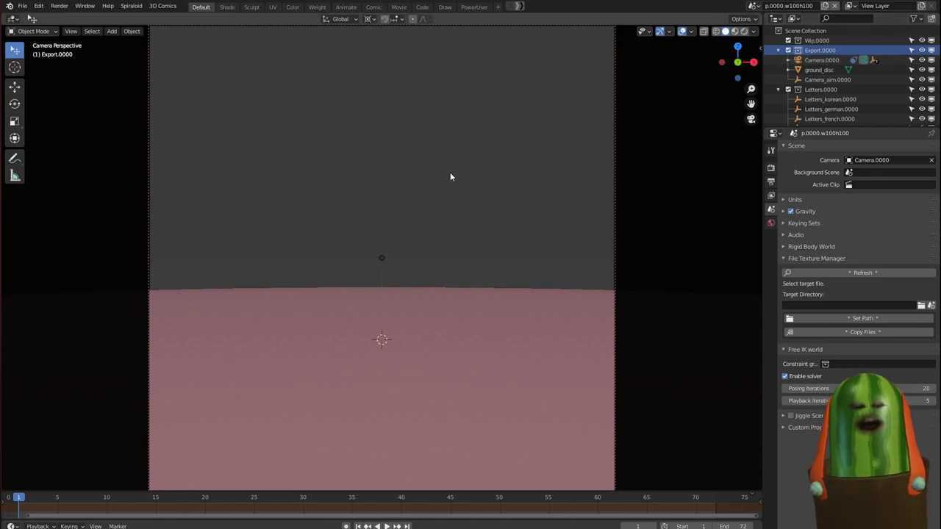
key(shift+a)
mouse_move(439, 179)
mouse_move(518, 204)
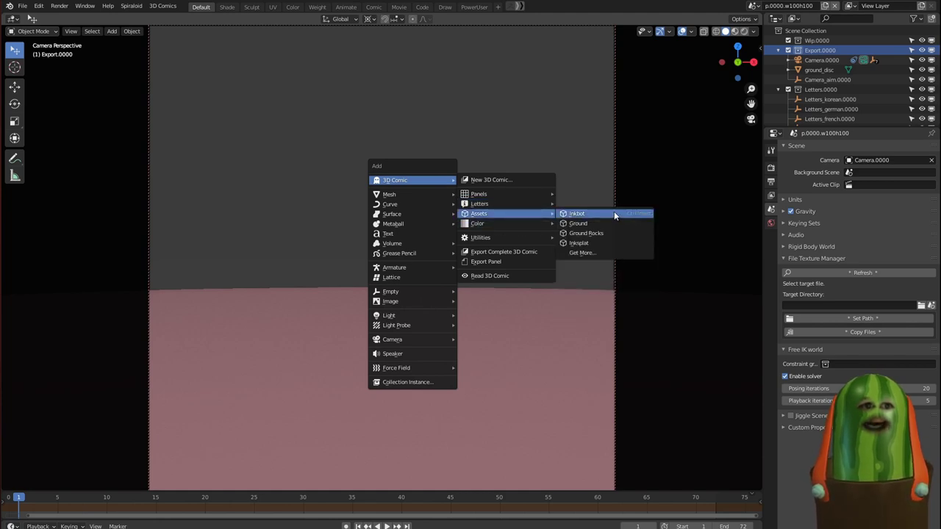
click(614, 214)
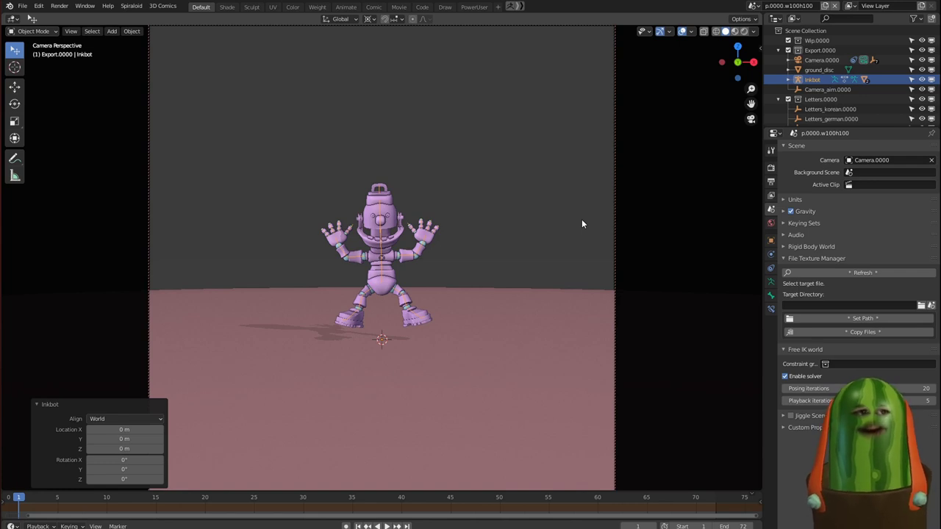
Step: Add a second Inkbot on the ground beside the first one, at a newly placed 3D cursor
middle_drag(582, 219, 500, 321)
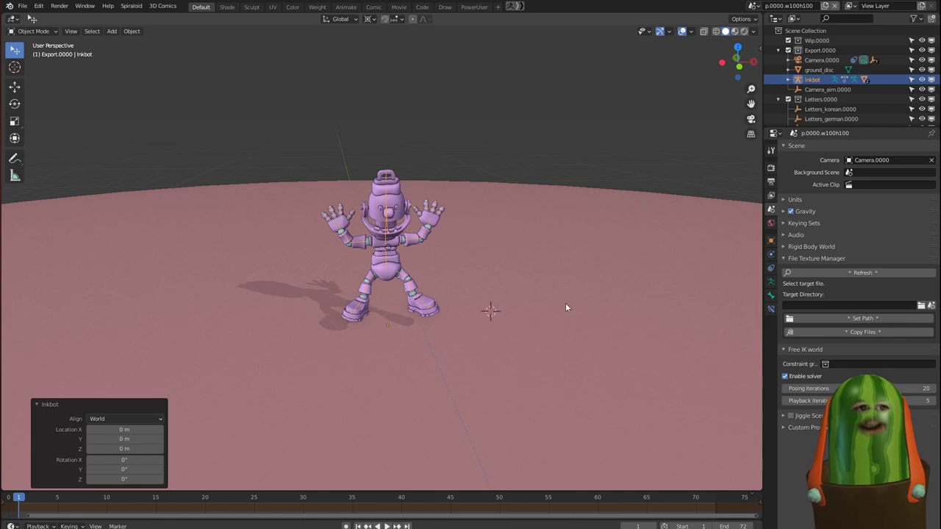
key(shift+a)
mouse_move(574, 280)
mouse_move(646, 316)
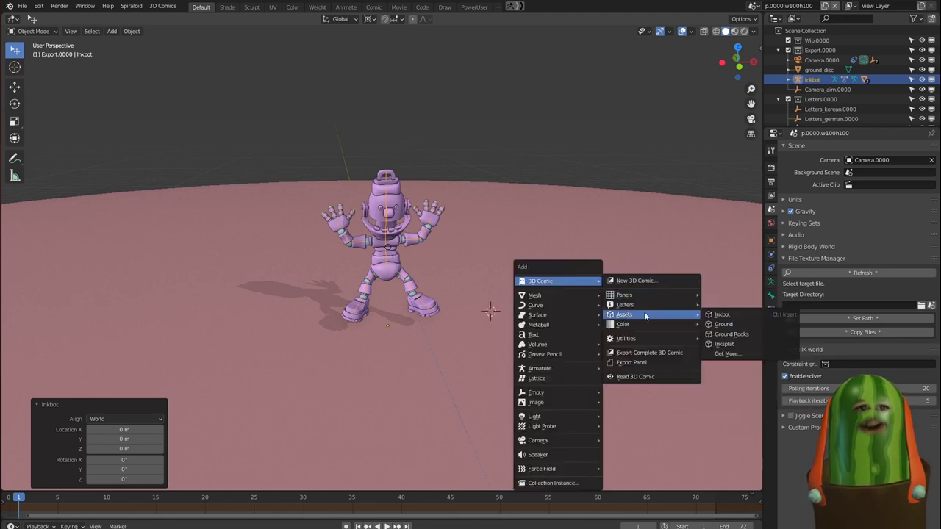
click(731, 314)
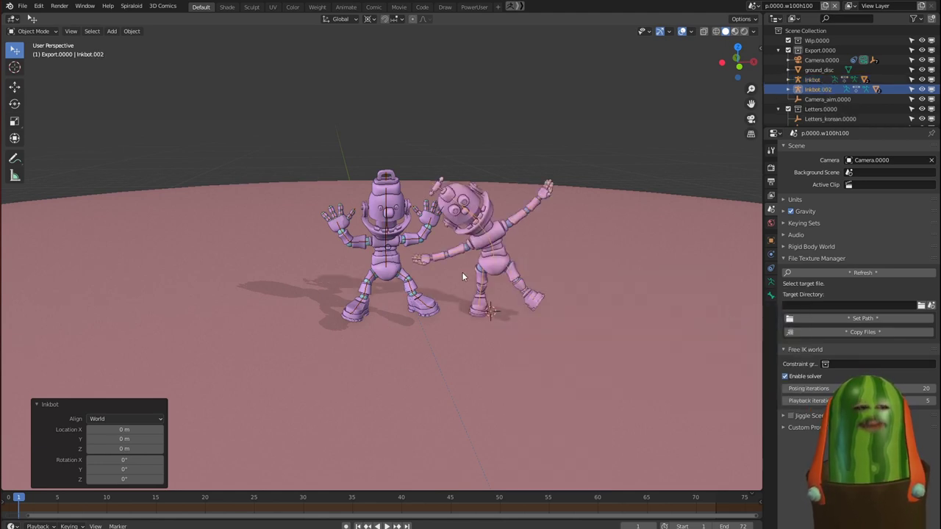
Step: Place the 3D cursor on the ground on the other side of the first Inkbot and add a third Inkbot there
middle_drag(462, 272, 356, 293)
shift+right_drag(301, 312, 297, 309)
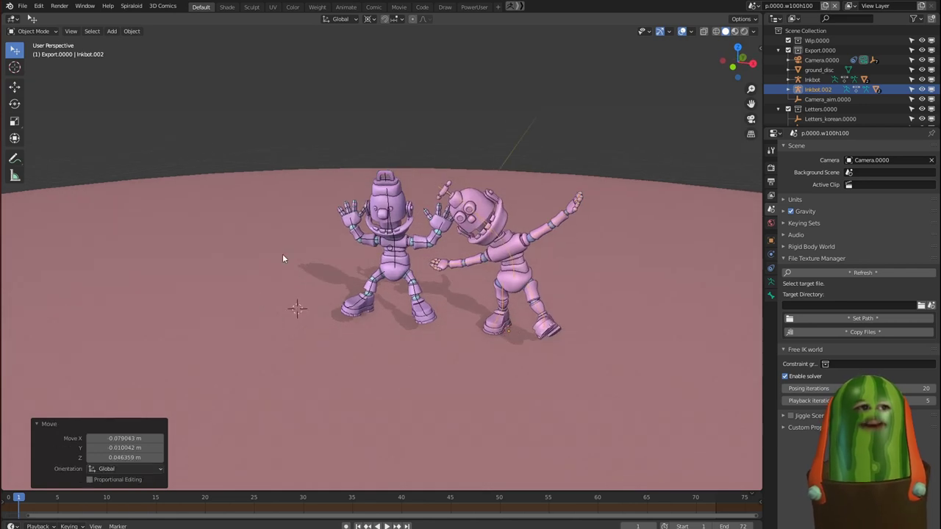
middle_drag(283, 258, 339, 240)
key(shift+a)
mouse_move(349, 238)
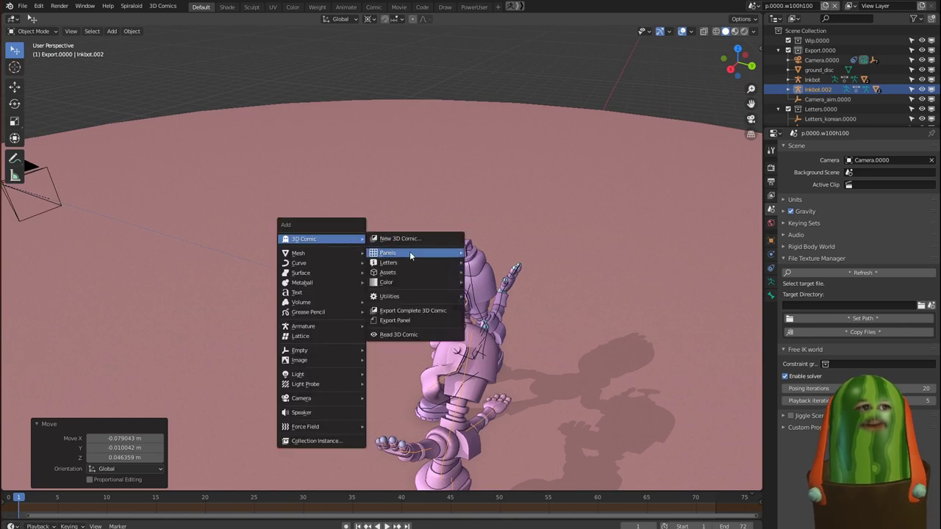
mouse_move(408, 273)
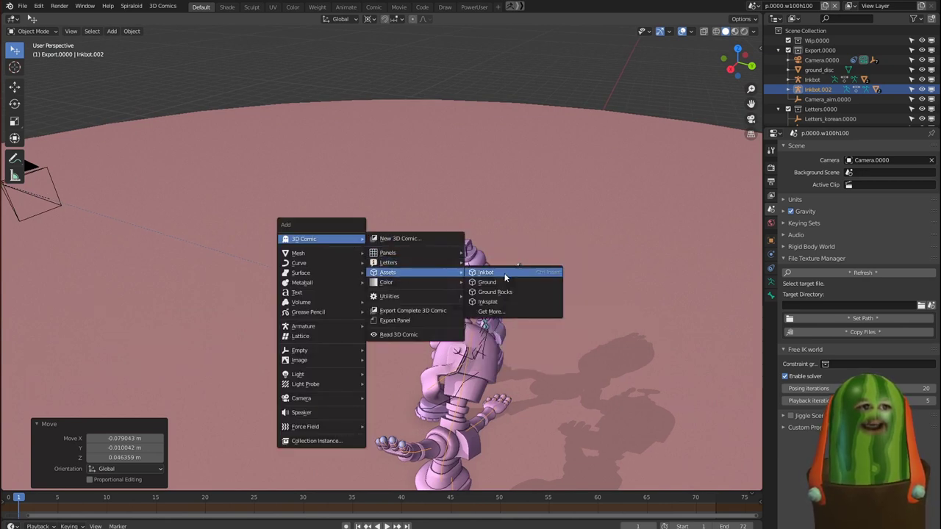
click(504, 273)
Step: Place the 3D cursor on open ground across from the third Inkbot and add a fourth Inkbot there
middle_drag(504, 273, 563, 287)
shift+right_click(380, 233)
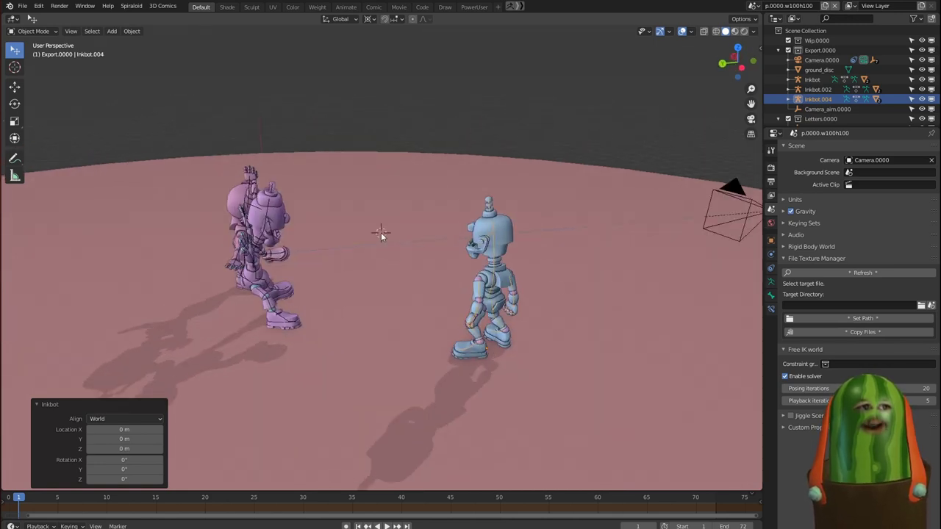
key(shift+a)
mouse_move(528, 231)
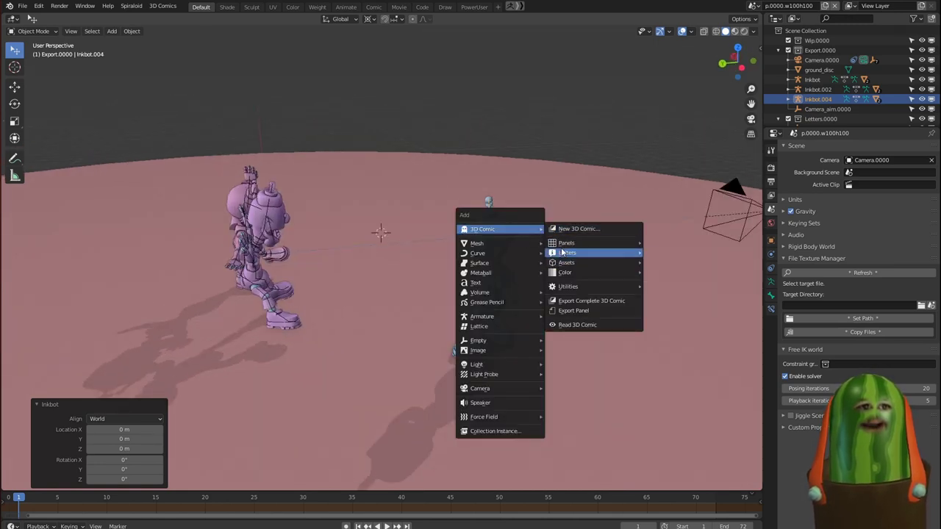
mouse_move(567, 268)
click(657, 263)
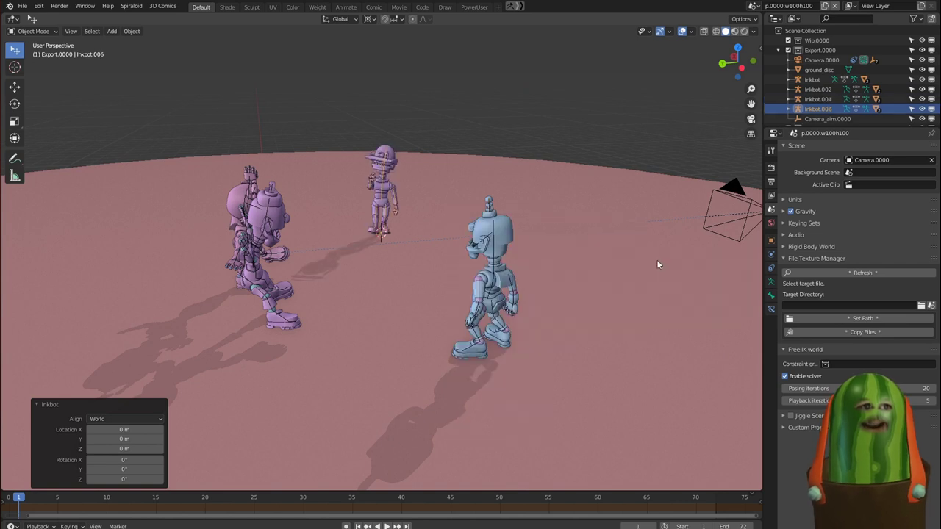
Step: Switch the fourth Inkbot to its next pose with the Pose Cycle Next utility
middle_drag(421, 275, 524, 258)
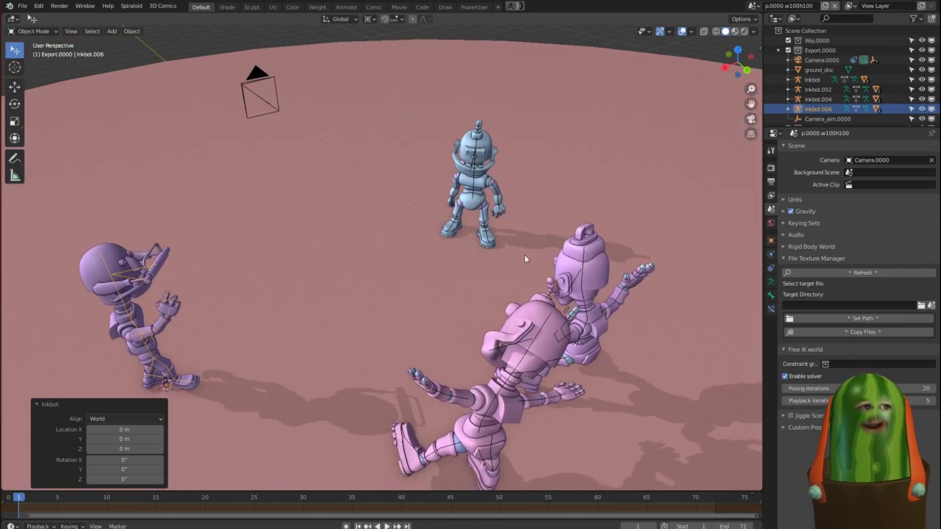
middle_drag(343, 290, 481, 271)
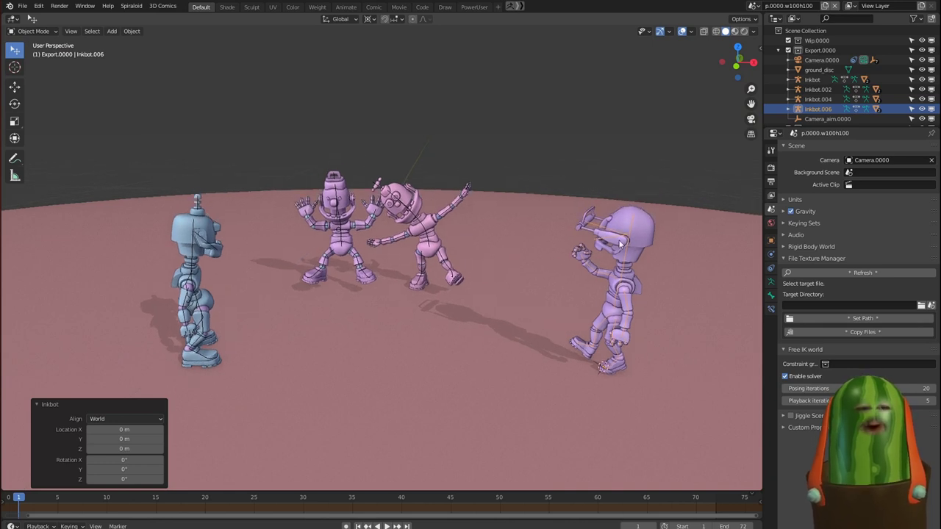
click(163, 5)
mouse_move(182, 75)
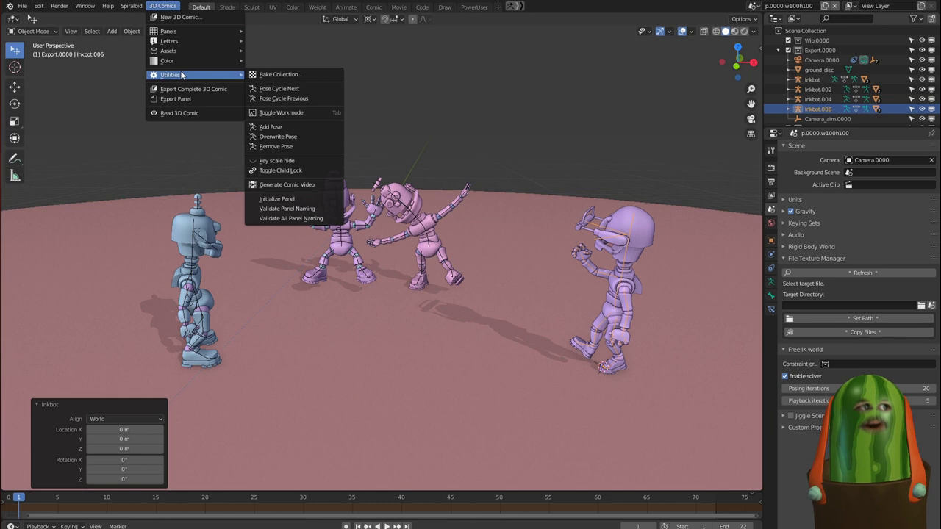
click(327, 89)
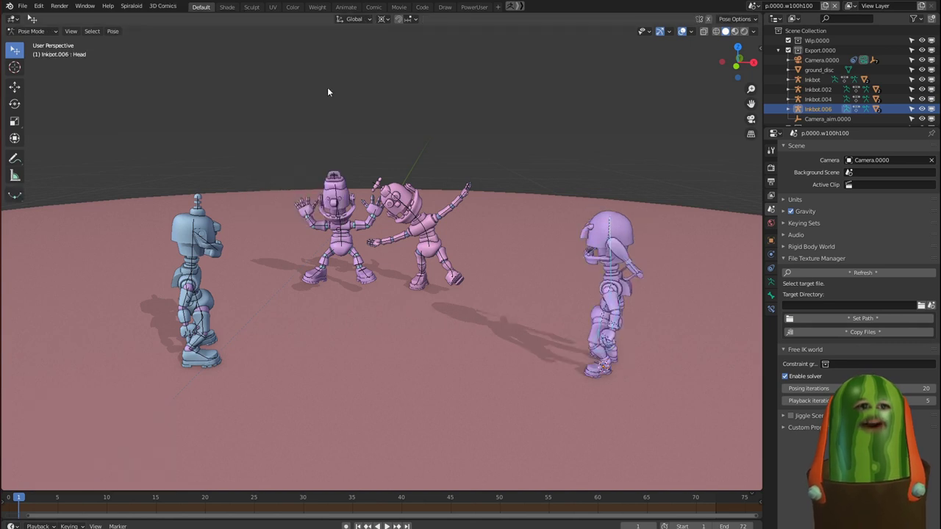
middle_drag(445, 171, 557, 272)
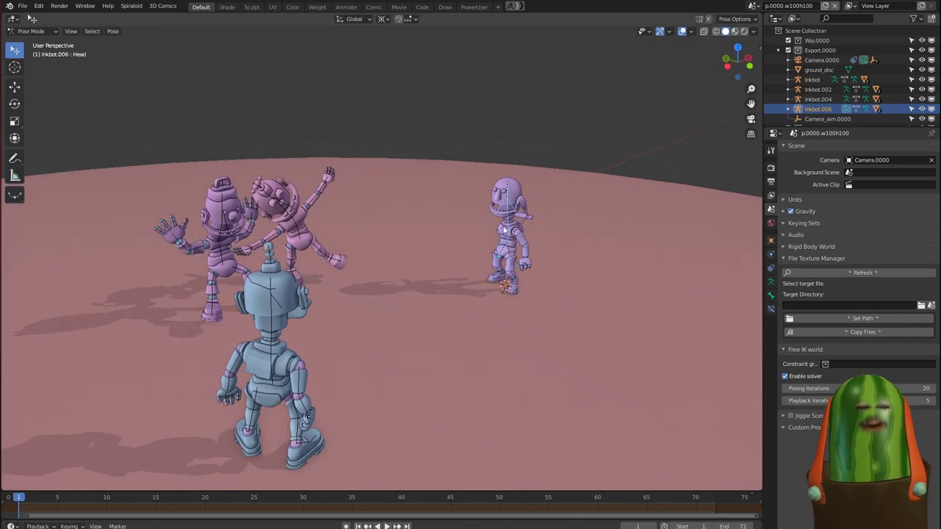
Step: Assign Ctrl Wheel Up as the shortcut for the Pose Cycle Next utility
mouse_move(534, 235)
middle_down()
mouse_move(351, 228)
mouse_move(529, 242)
middle_up()
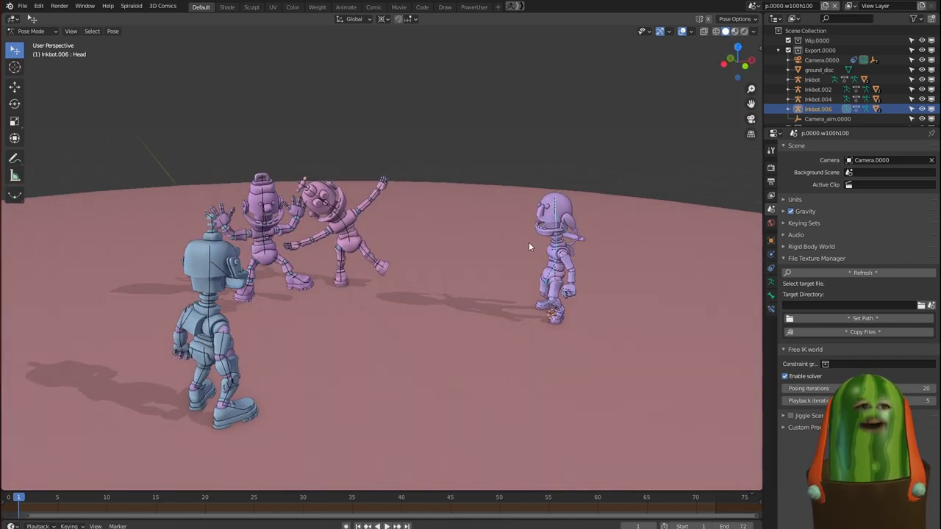
click(161, 6)
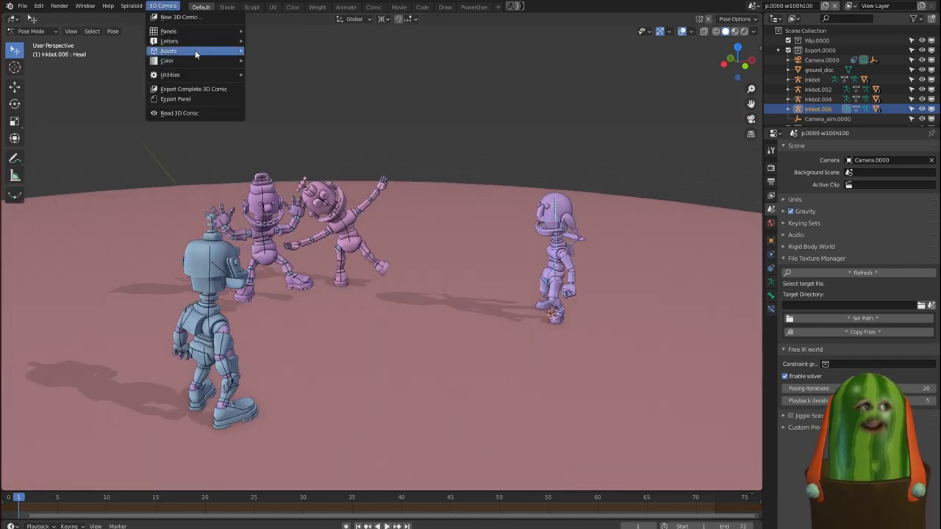
mouse_move(194, 51)
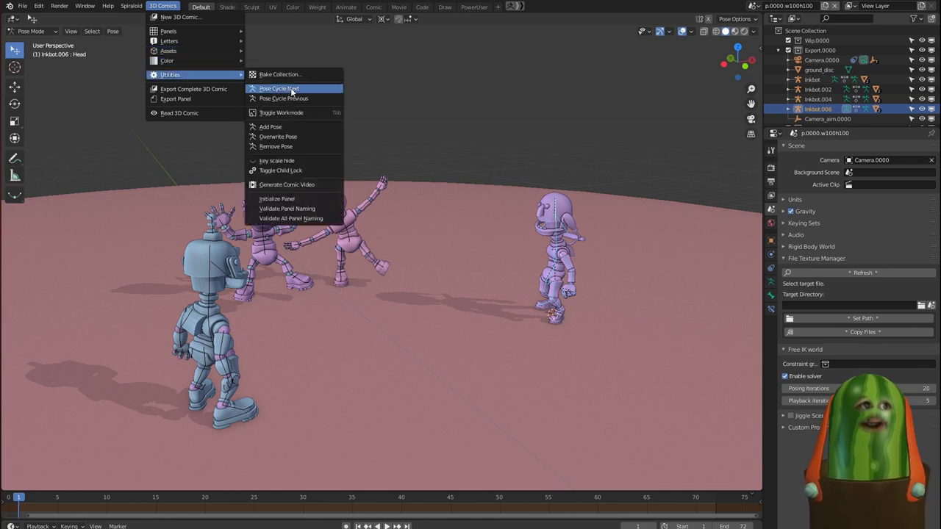
right_click(293, 89)
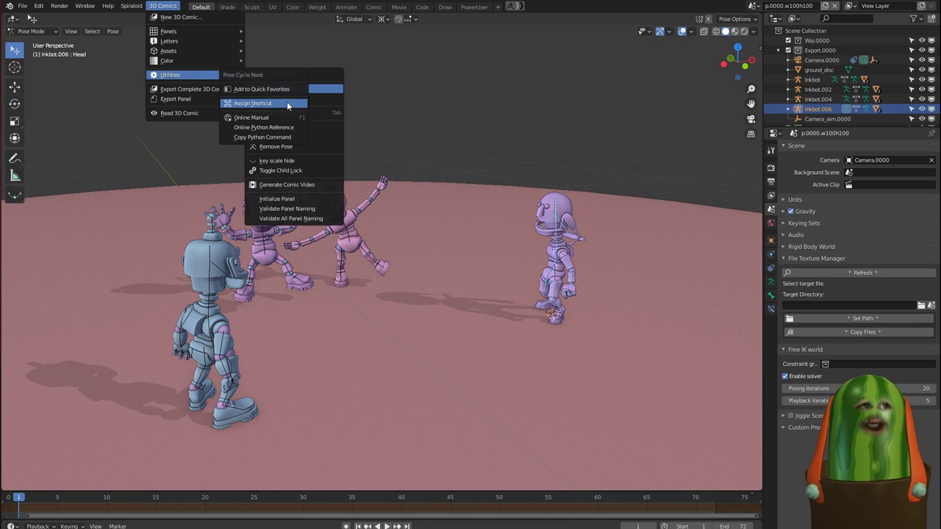
click(287, 103)
key(ctrl)
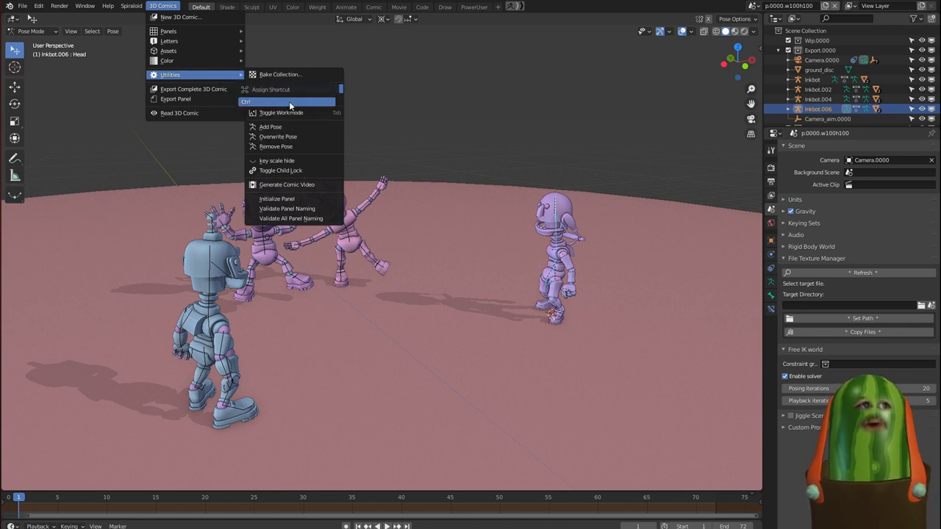
ctrl+scroll(290, 103, up, 1)
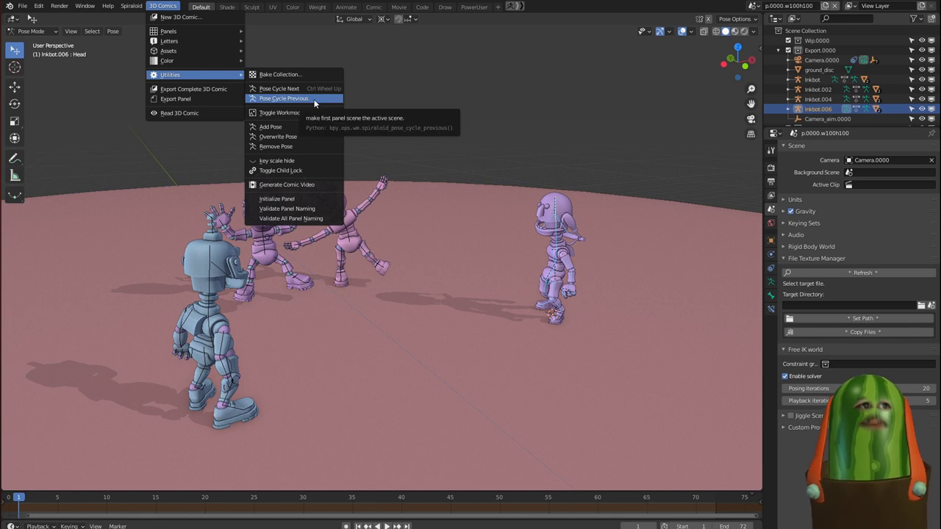
Step: Assign Ctrl Wheel Down as the shortcut for the Pose Cycle Previous utility
right_click(314, 104)
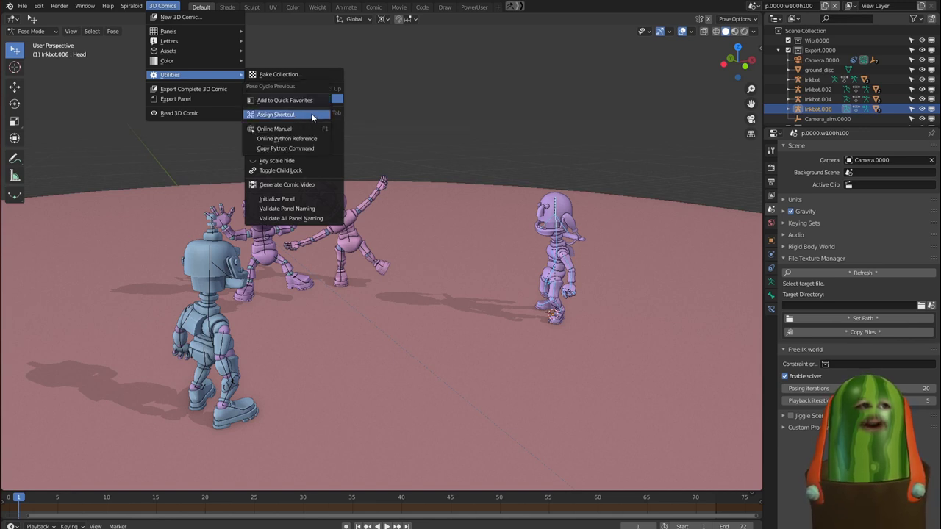
click(312, 115)
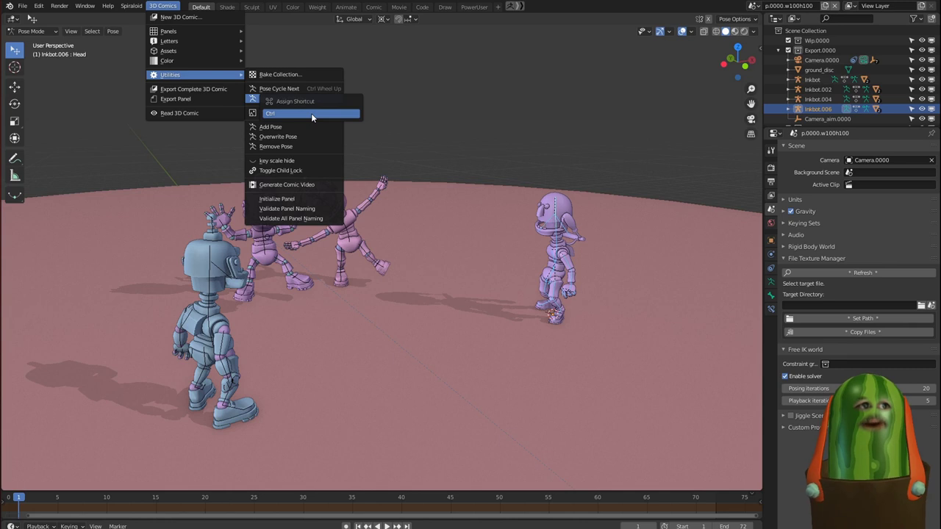
ctrl+scroll(312, 115, down, 1)
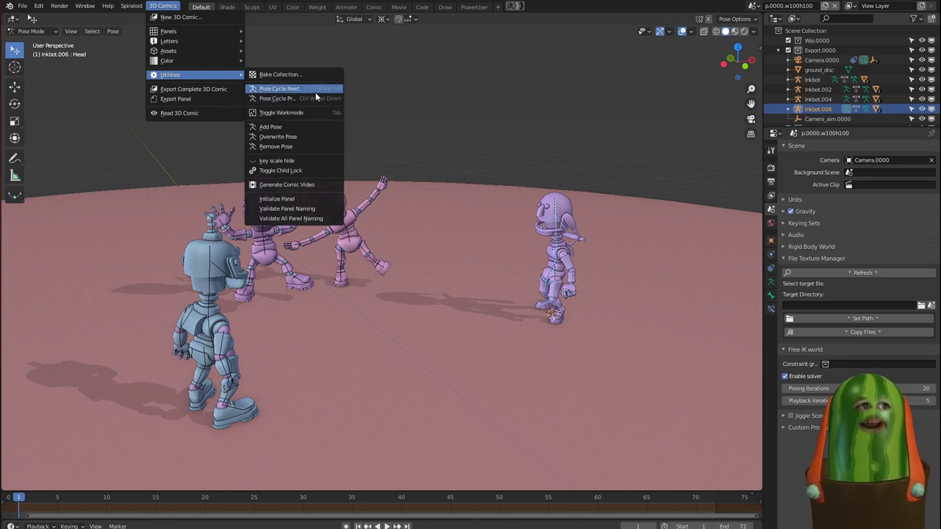
Step: Cycle the fourth Inkbot's poses forward to the stance with one hand raised and one foot lifted forward
click(316, 91)
ctrl+scroll(558, 246, up, 2)
ctrl+scroll(560, 245, up, 3)
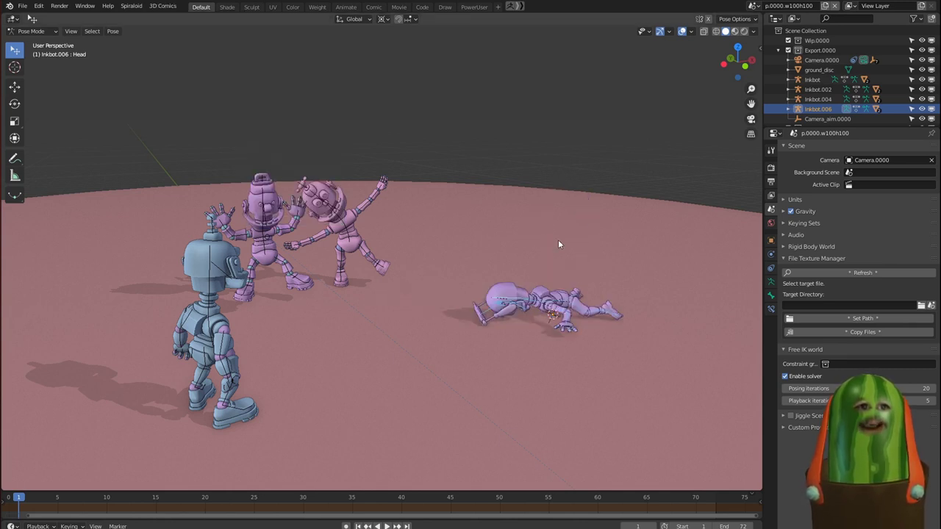
ctrl+scroll(558, 245, up, 4)
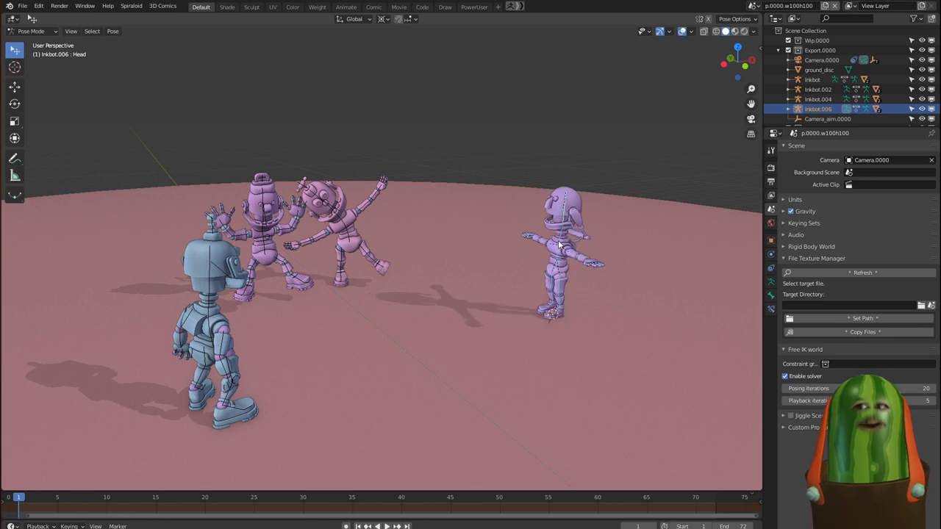
ctrl+scroll(559, 244, up, 3)
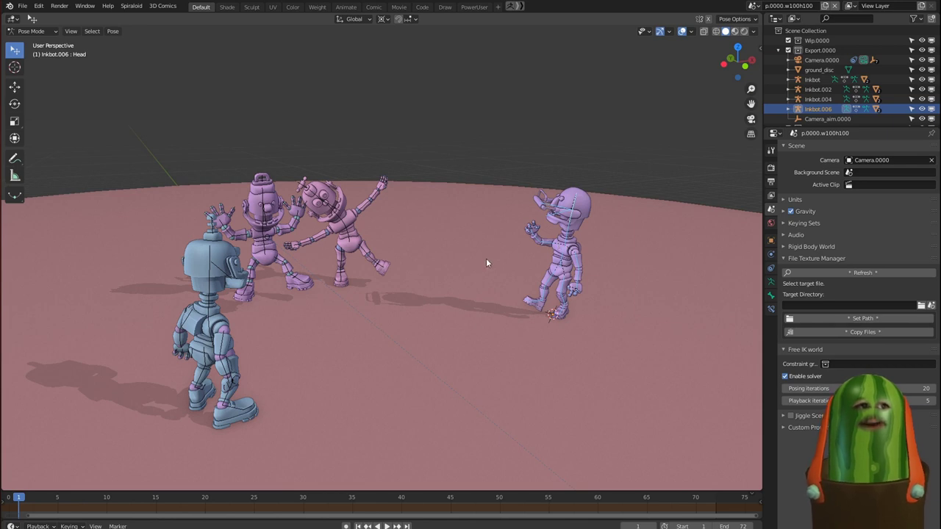
Step: Adjust the fourth Inkbot's raised arm by posing its hand and arm bones up close
middle_drag(492, 269, 522, 278)
scroll(586, 213, up, 3)
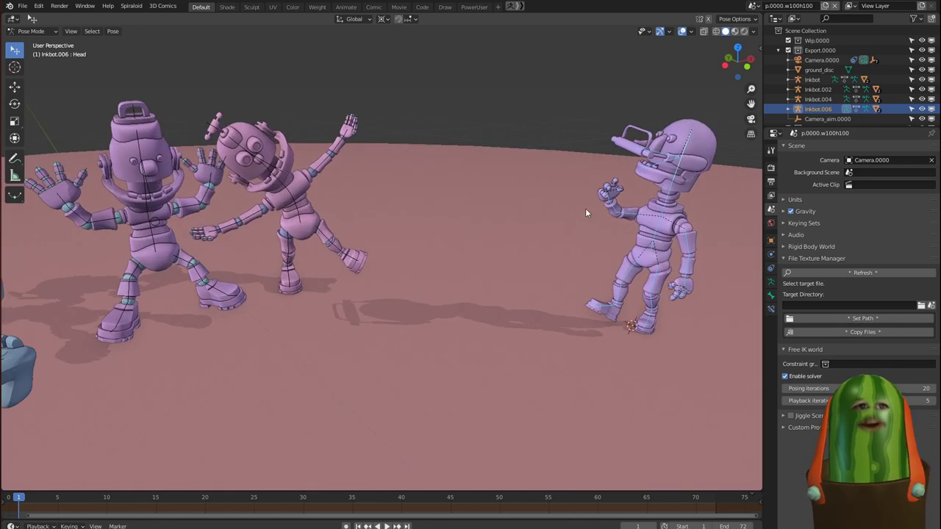
middle_drag(586, 213, 526, 200)
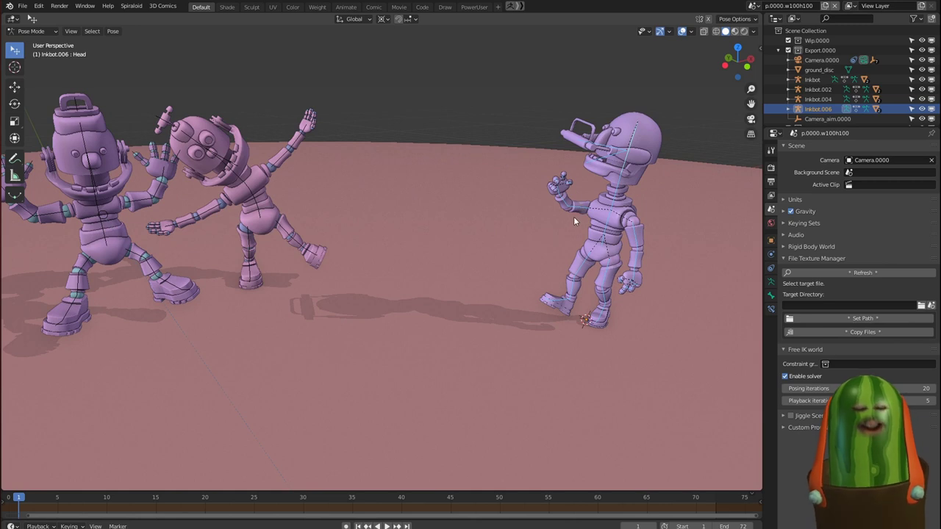
click(538, 180)
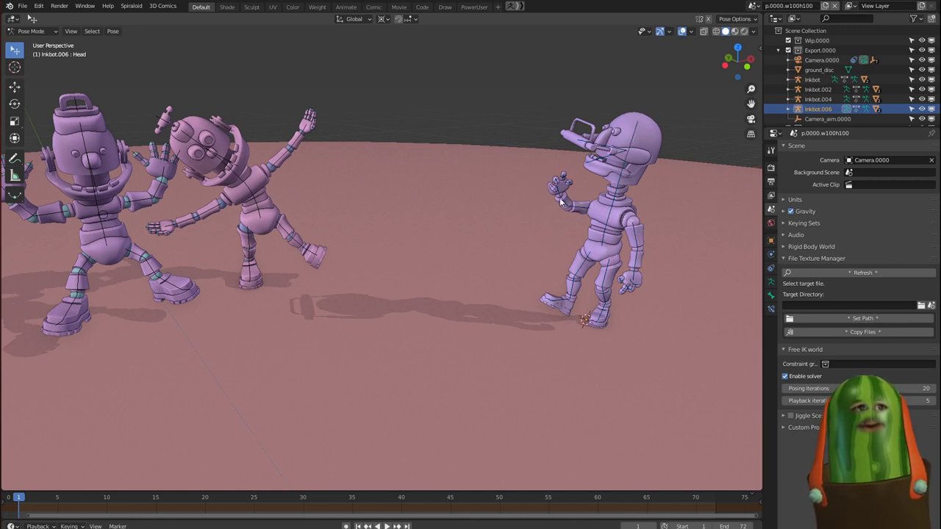
drag(581, 230, 583, 228)
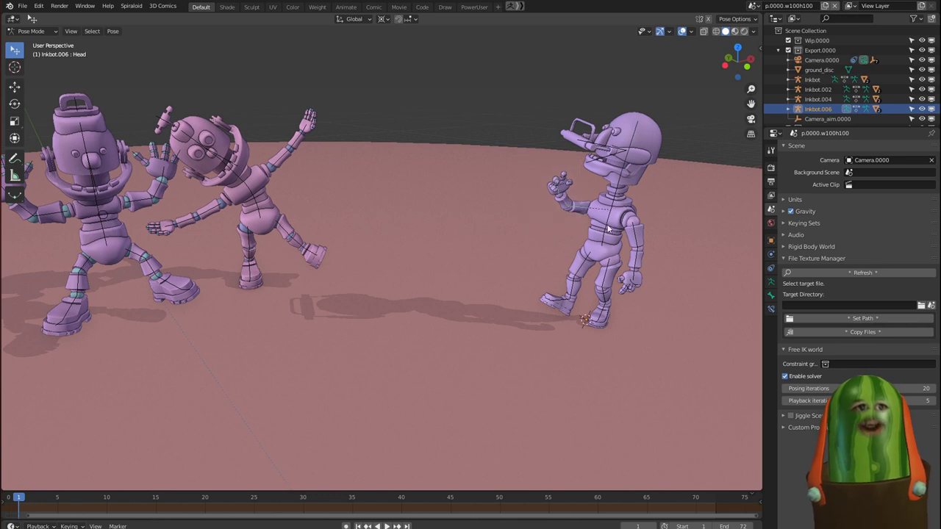
Step: Step back and forth through the fourth Inkbot's recent arm pose changes with undo and redo
key(ctrl+z)
key(ctrl+z)
key(ctrl+z)
key(ctrl+z)
key(ctrl+z)
key(ctrl+z)
key(ctrl+z)
key(ctrl+z)
key(ctrl+z)
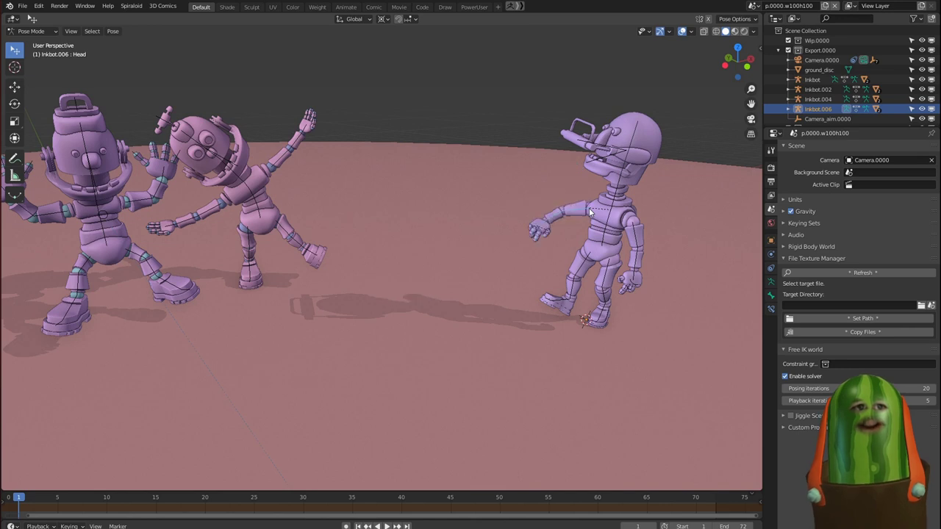
key(ctrl+shift+z)
key(ctrl+shift+z)
key(ctrl+shift+z)
key(ctrl+shift+z)
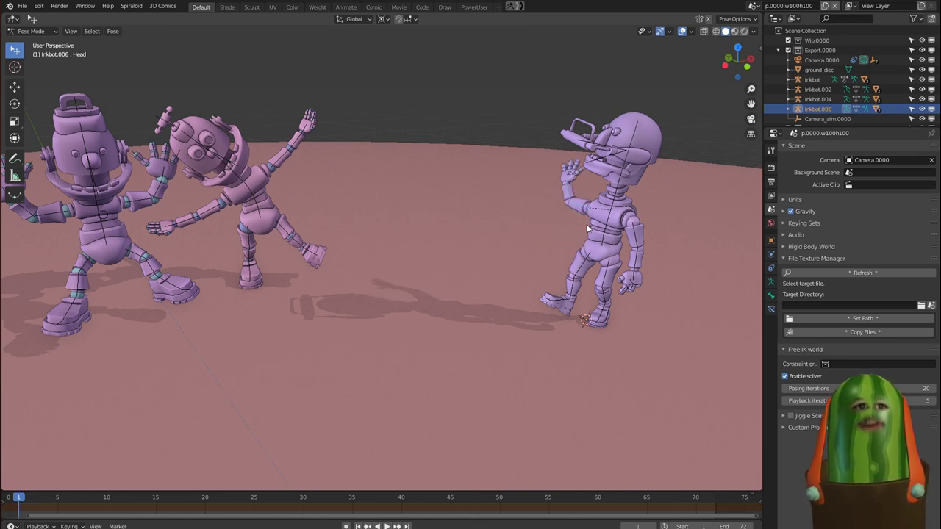
Step: Show the fourth Inkbot's armature data and check the pose libraries available for its rig
click(771, 282)
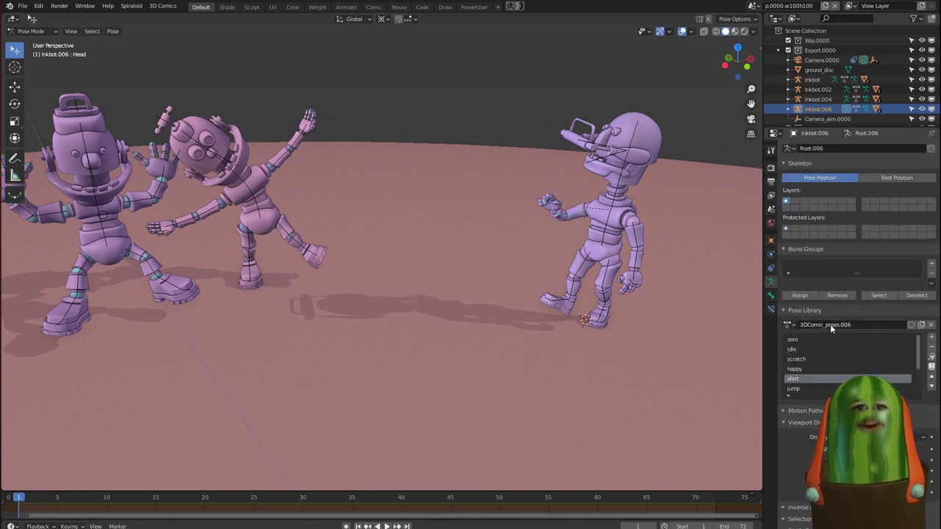
click(789, 324)
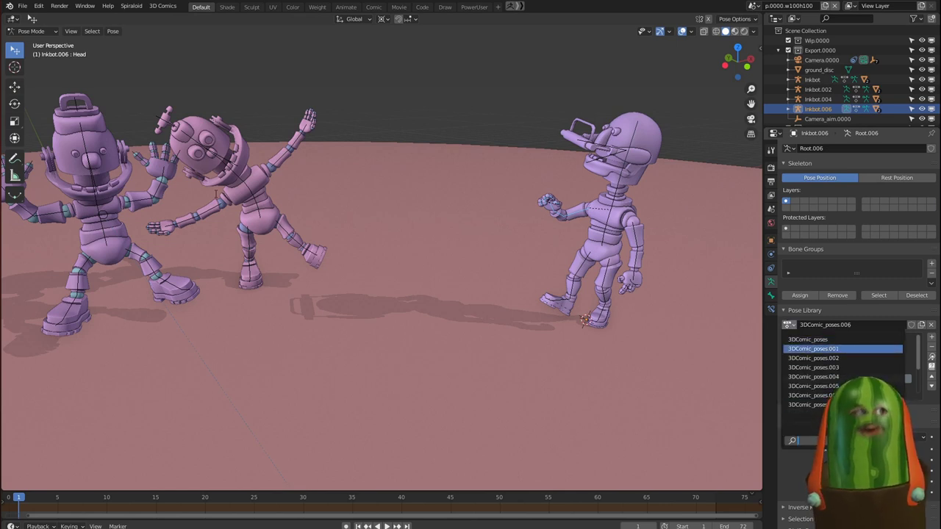
key(Escape)
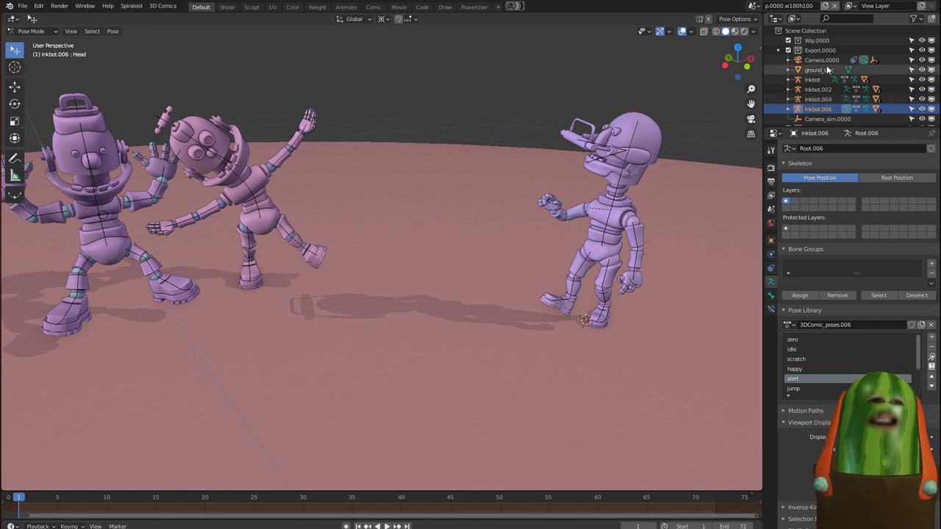
Step: Inspect the fourth Inkbot's mesh in Edit Mode and return it to Object Mode
click(643, 151)
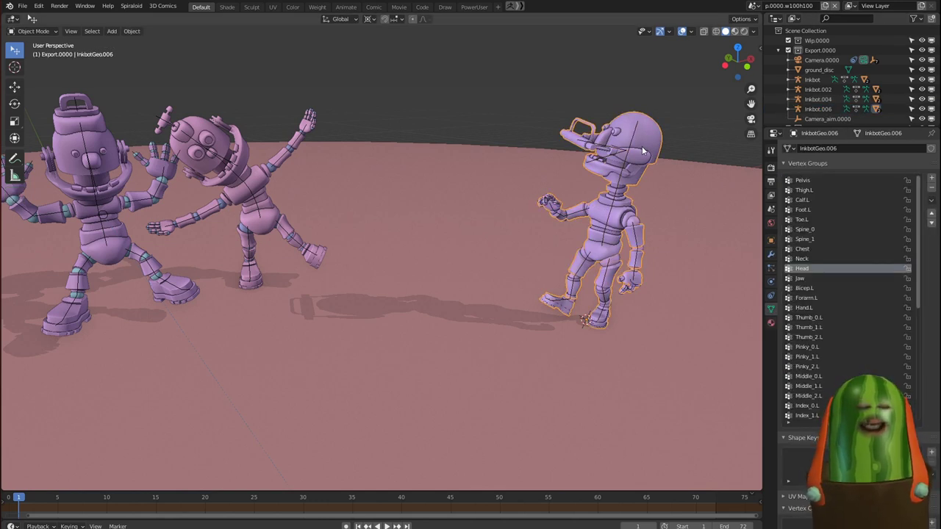
key(Tab)
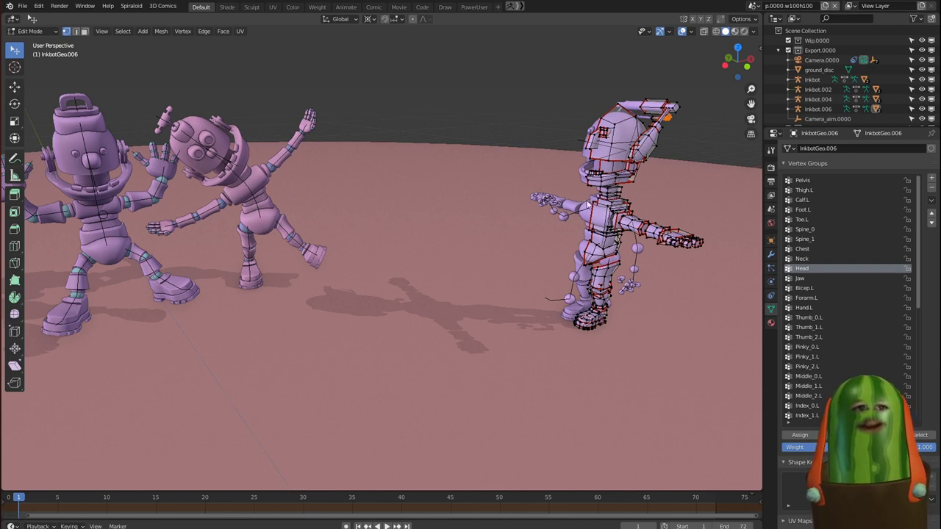
key(Tab)
Step: Select the second Inkbot, the one with the antenna, and cycle its pose to alert
middle_drag(448, 211, 345, 189)
click(337, 198)
click(348, 197)
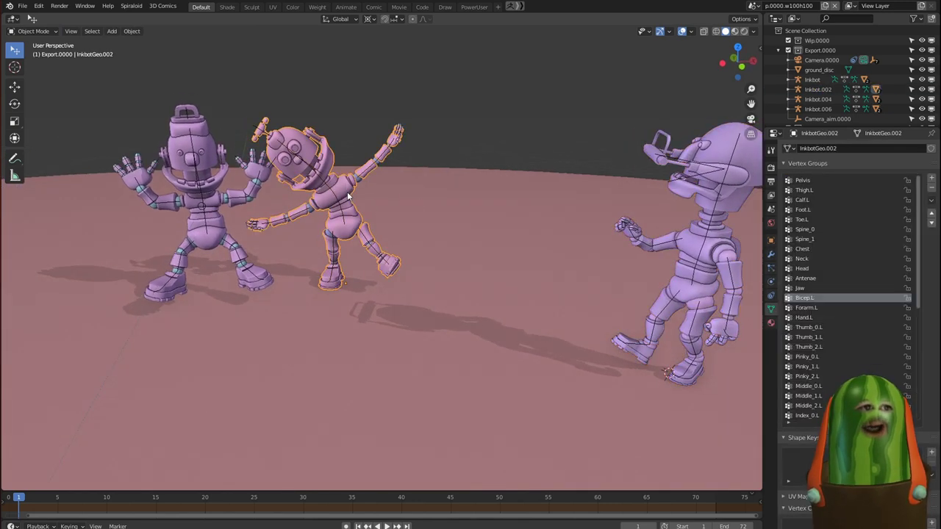
click(336, 203)
click(346, 195)
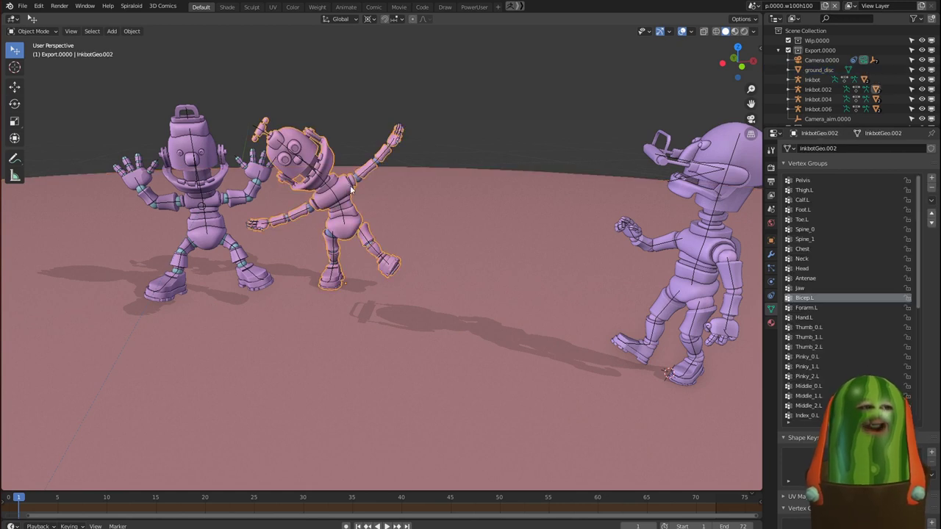
key(Down)
key(Up)
key(Down)
key(Down)
key(Down)
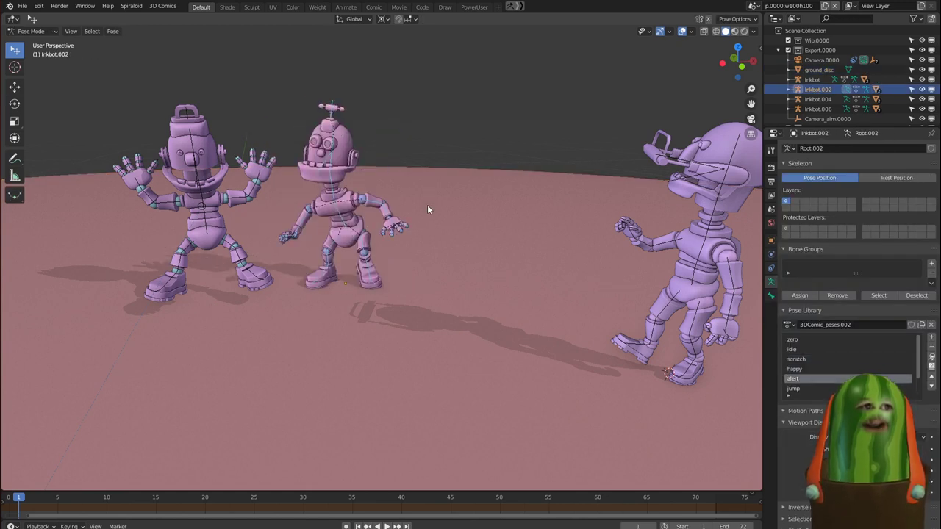
scroll(427, 206, up, 1)
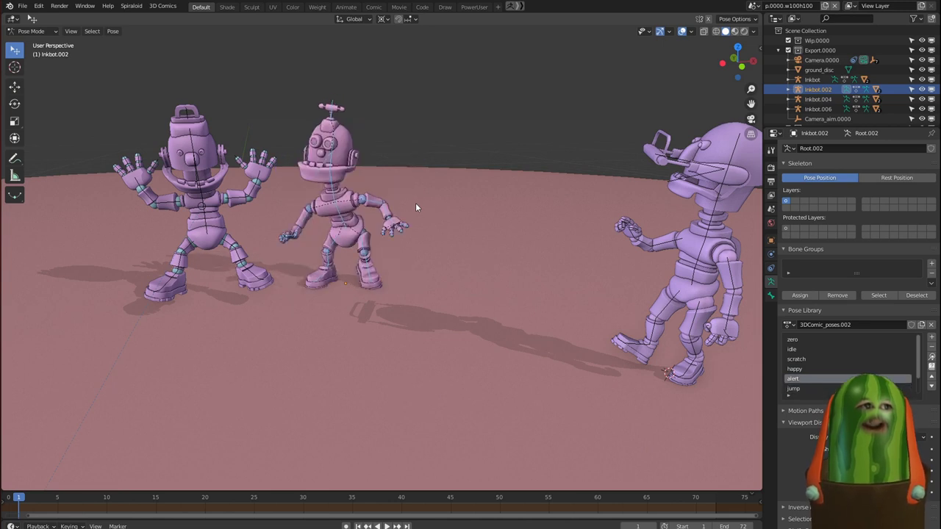
Step: Select the first Inkbot and cycle its pose to alert to match its neighbour
click(207, 144)
key(Up)
key(Up)
key(Down)
key(Down)
scroll(328, 189, down, 1)
scroll(329, 189, up, 1)
Step: Trackball-rotate the first Inkbot's head bone by about 1.15° and 35° to turn its face
click(188, 156)
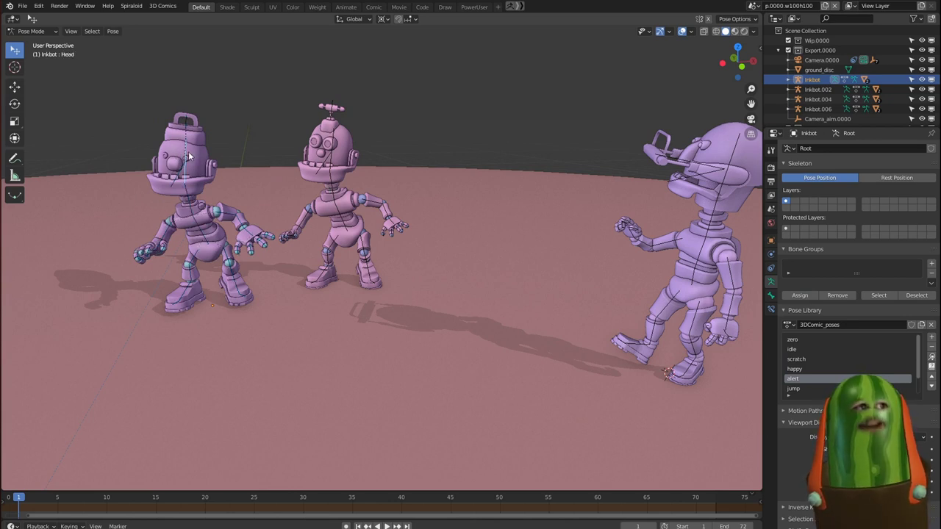
key(r)
key(r)
click(211, 176)
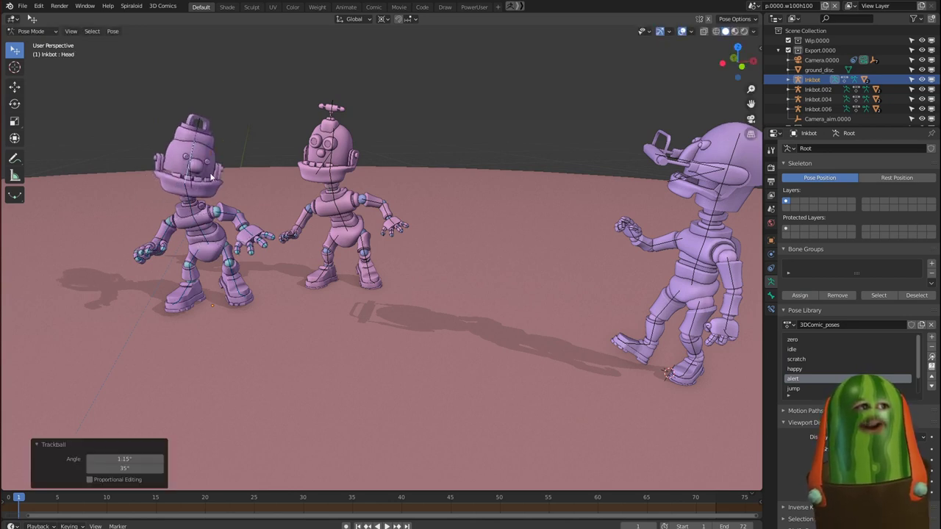
click(225, 223)
key(r)
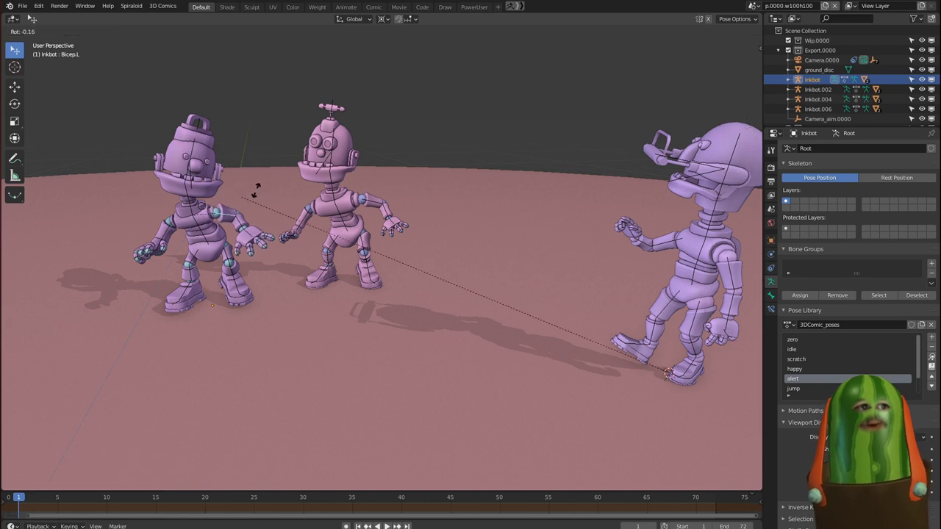
key(Escape)
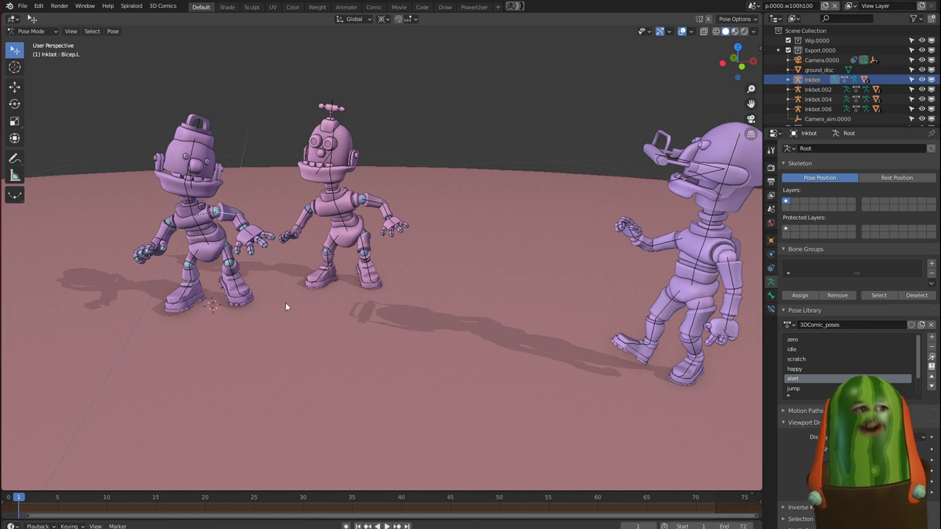
key(r)
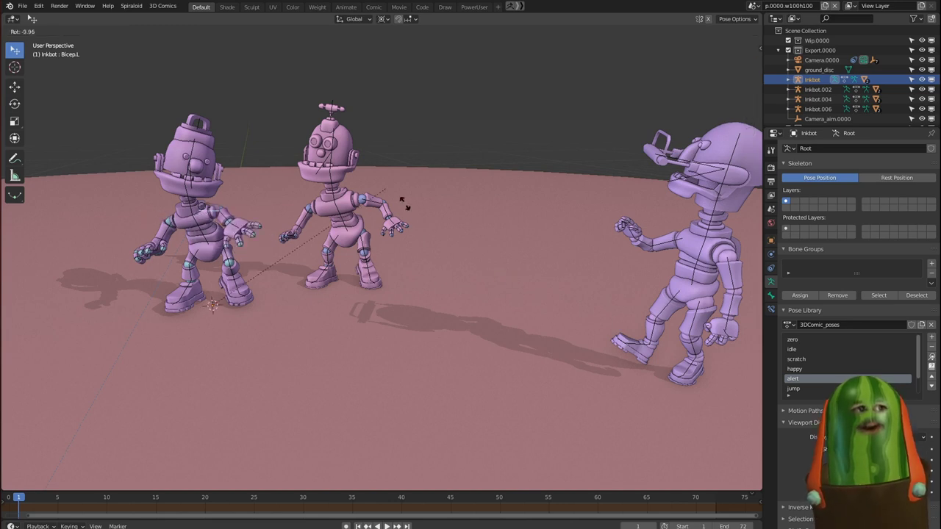
right_click(431, 312)
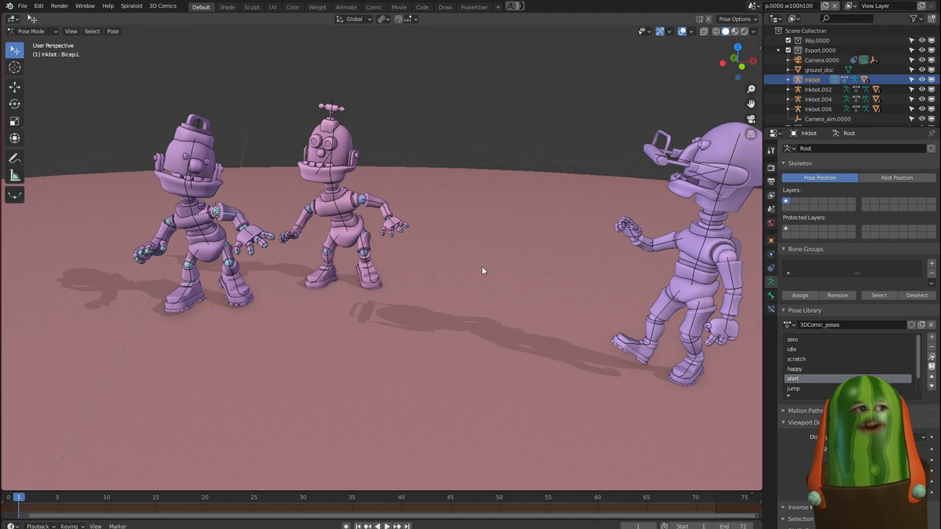
Step: Trackball-rotate the first Inkbot's Bicep.L bone to raise the open hand beside its head
key(r)
key(r)
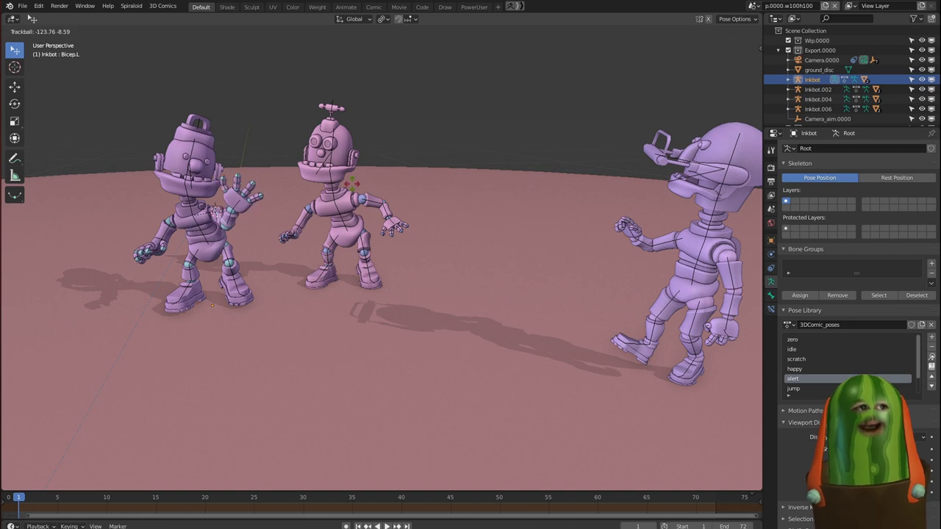
click(288, 232)
Step: Undo the first Inkbot's latest pose changes and redo them
key(ctrl+z)
key(ctrl+z)
key(ctrl+z)
key(ctrl+z)
key(ctrl+shift+z)
key(ctrl+shift+z)
key(ctrl+shift+z)
key(ctrl+shift+z)
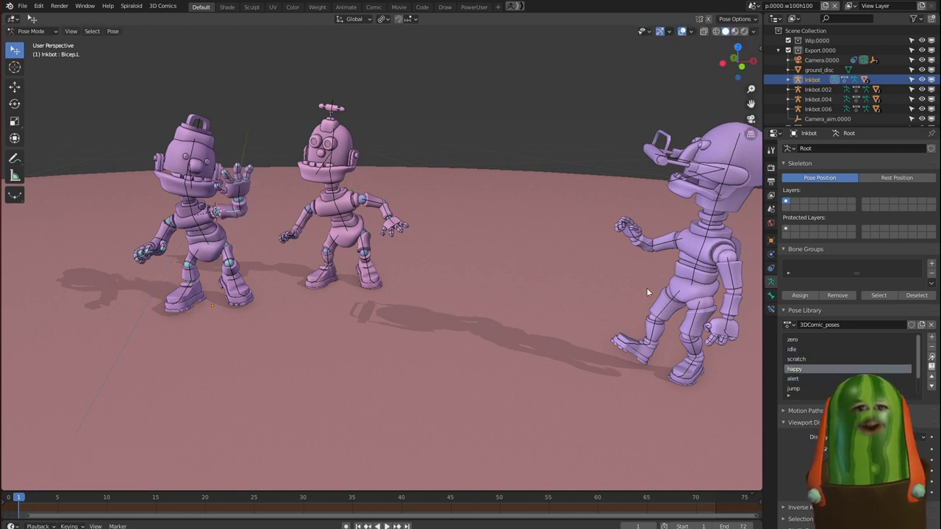
Step: Undo and redo the latest pose changes, and rotate the first Inkbot's Bicep.L bone about 18.3° in the view plane
key(ctrl+z)
key(ctrl+z)
key(ctrl+shift+z)
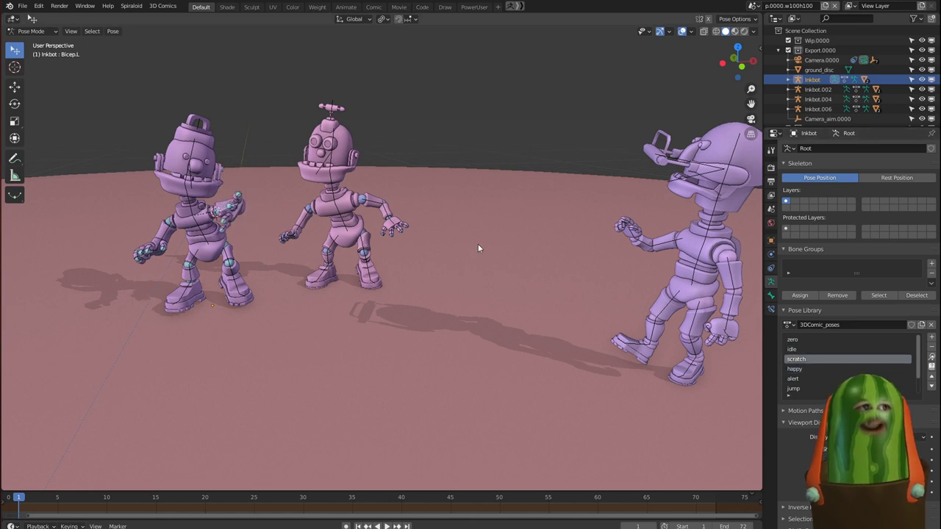
key(ctrl+shift+z)
key(r)
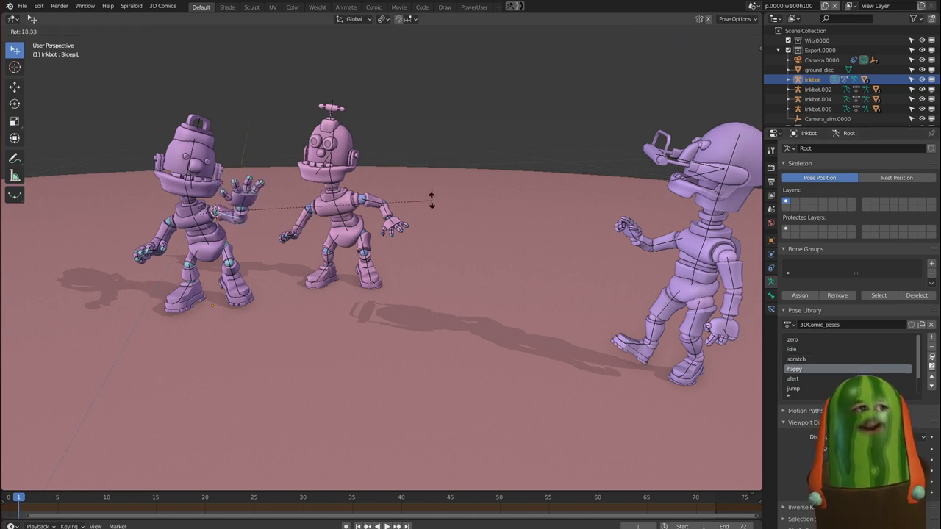
click(432, 202)
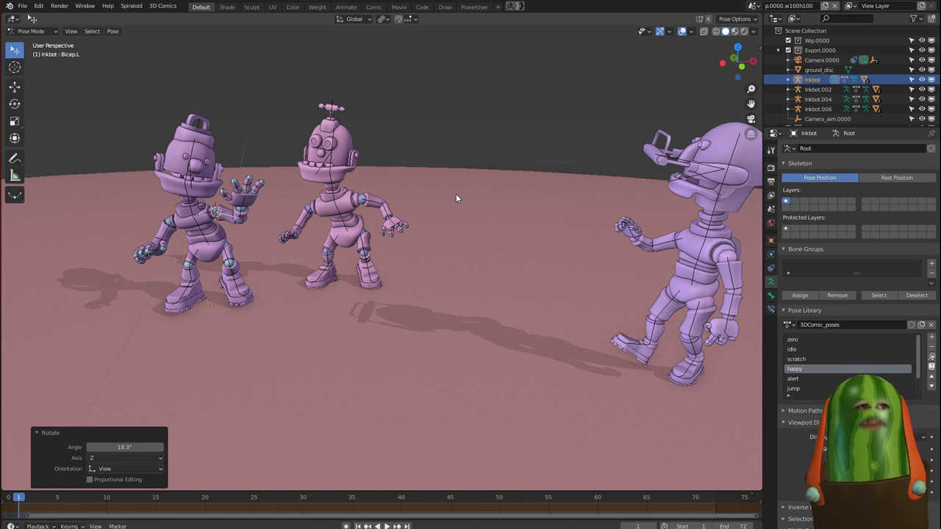
Step: Look through the camera, check its Camera to View lock, and orbit it to a raised angle on the Inkbots
key(KP_0)
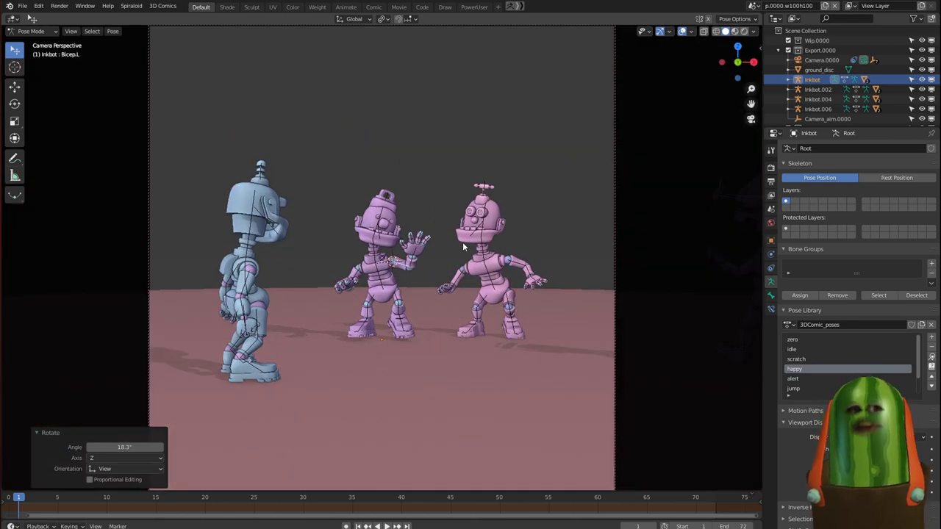
key(n)
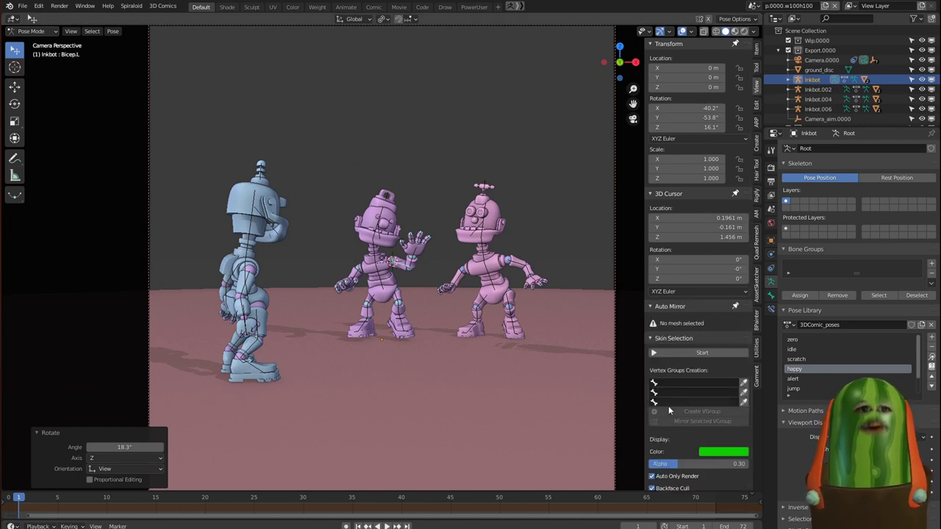
scroll(668, 406, down, 8)
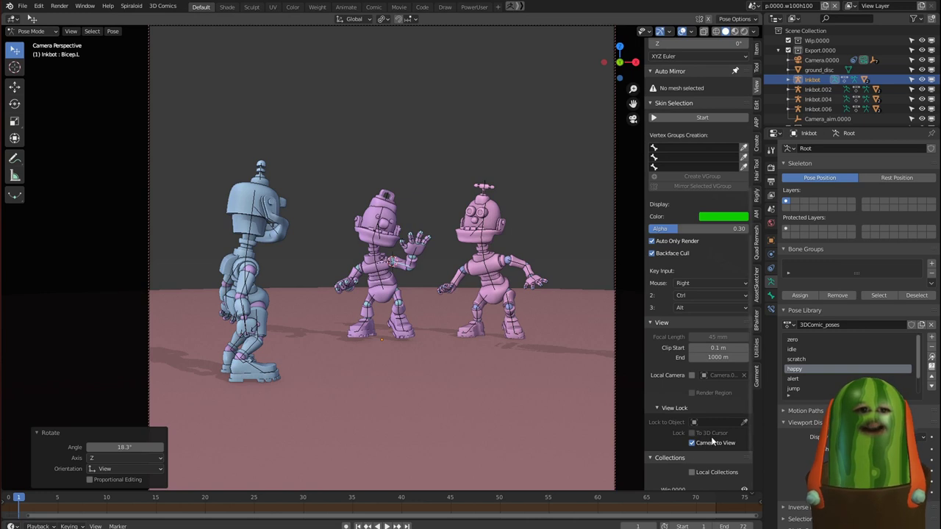
middle_drag(444, 144, 403, 147)
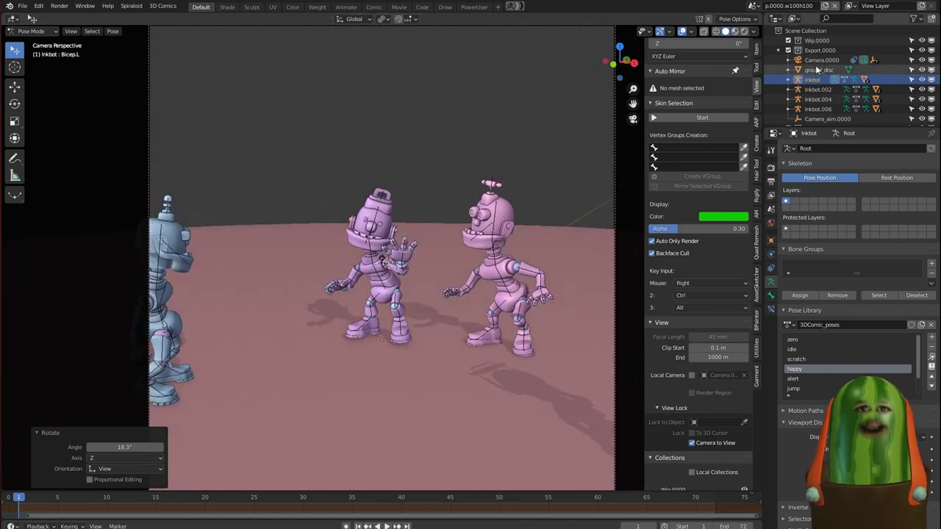
key(n)
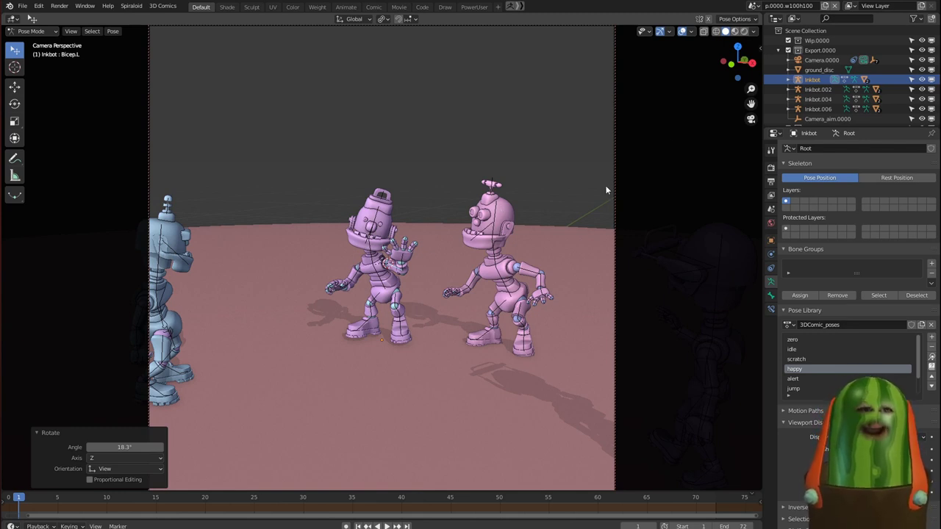
Step: Leave the camera view and make Camera.0000 the active object in Object Mode
click(819, 61)
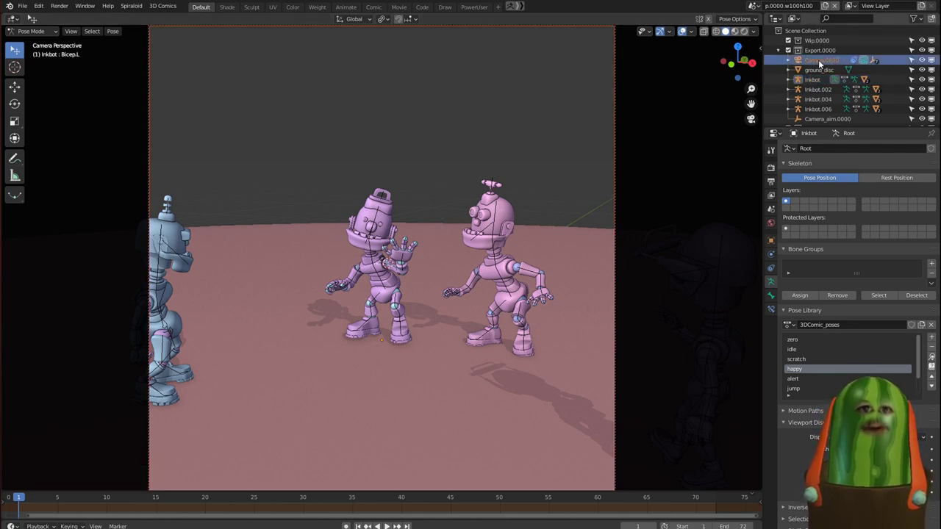
click(822, 119)
ctrl+click(821, 63)
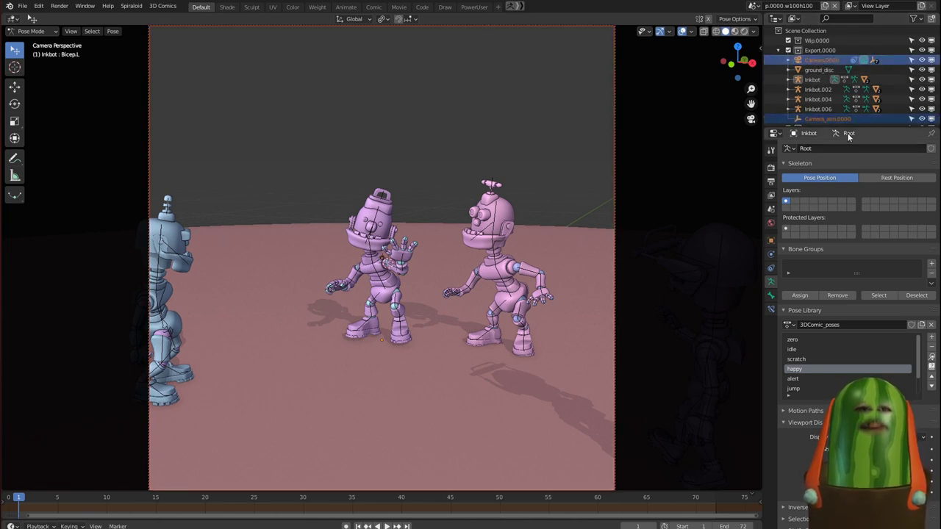
key(KP_0)
middle_drag(574, 199, 542, 229)
scroll(552, 230, down, 3)
click(807, 60)
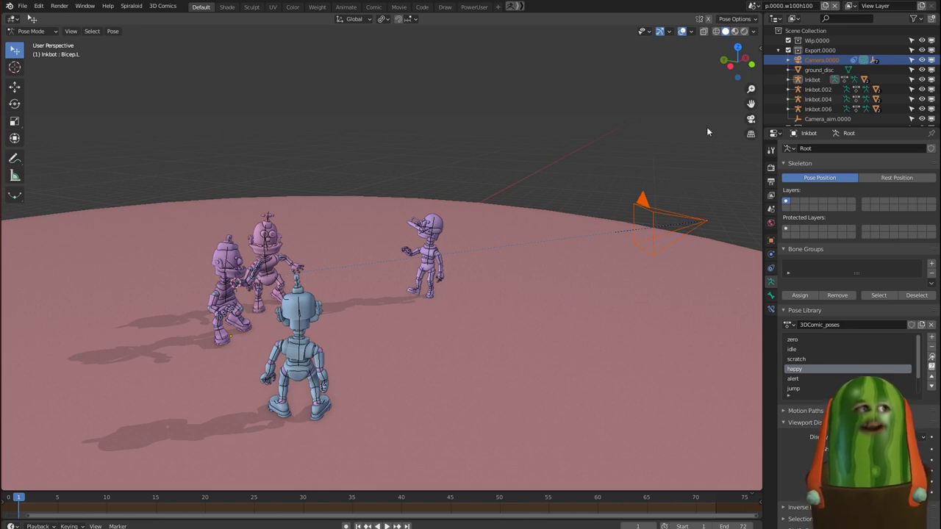
click(800, 61)
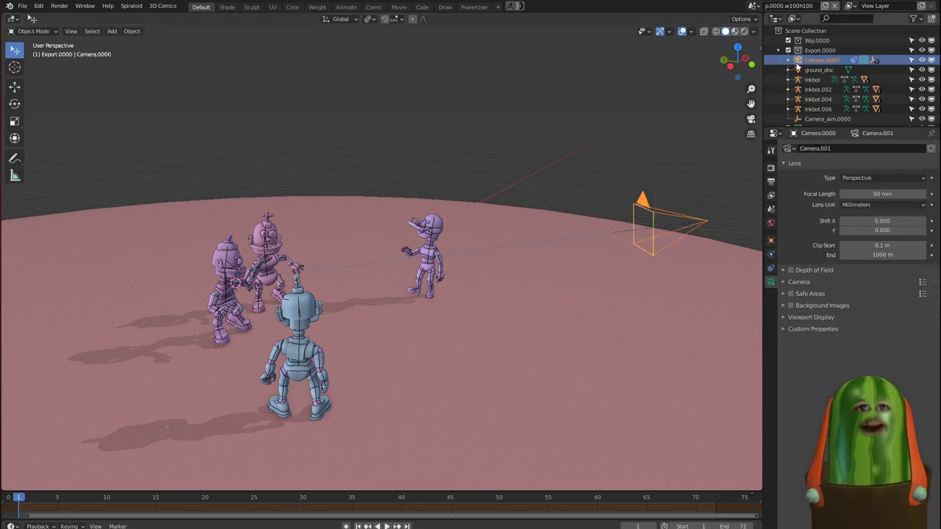
Step: Try moving Camera.0000 above and around the Inkbots while it tracks its aim target, and return to the camera view
key(g)
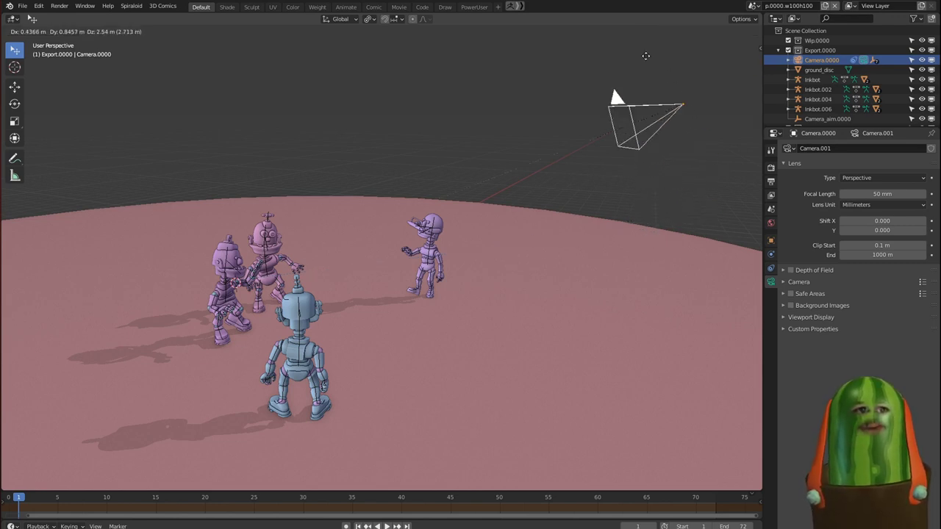
key(Escape)
key(g)
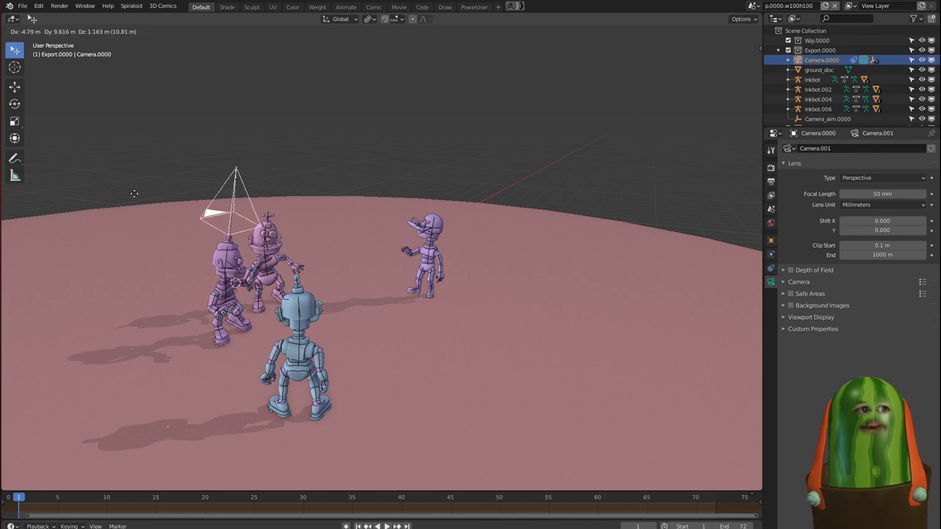
key(Escape)
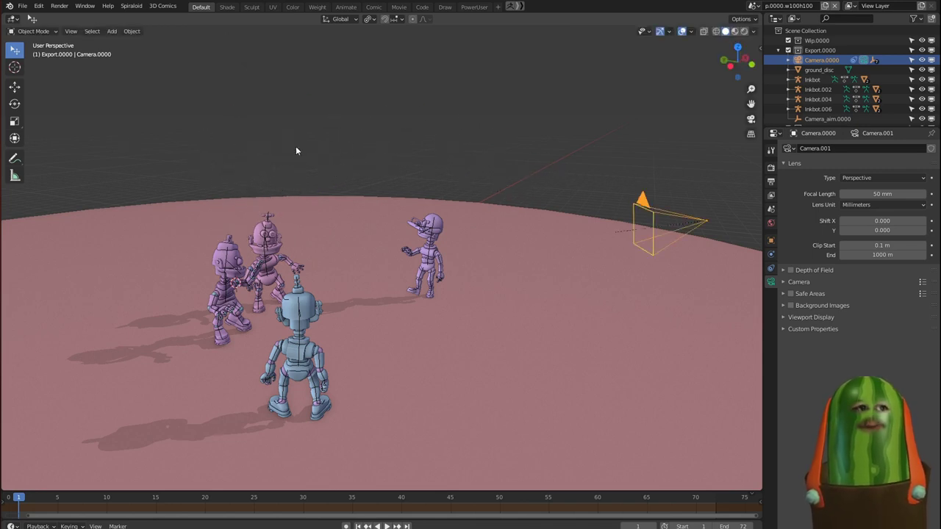
key(KP_0)
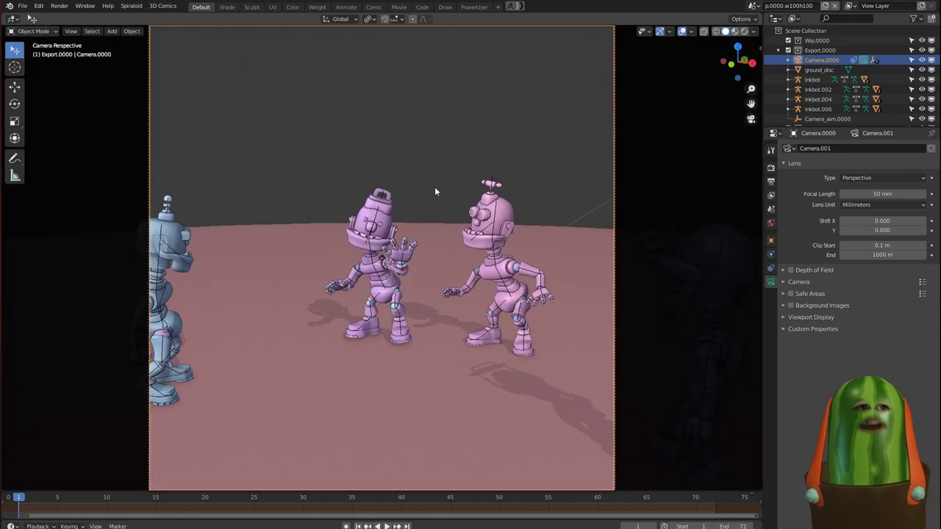
Step: Switch to the browser, close the GitHub tab, look through the Inkbots comic's panels, and return to Blender
key(alt+Tab)
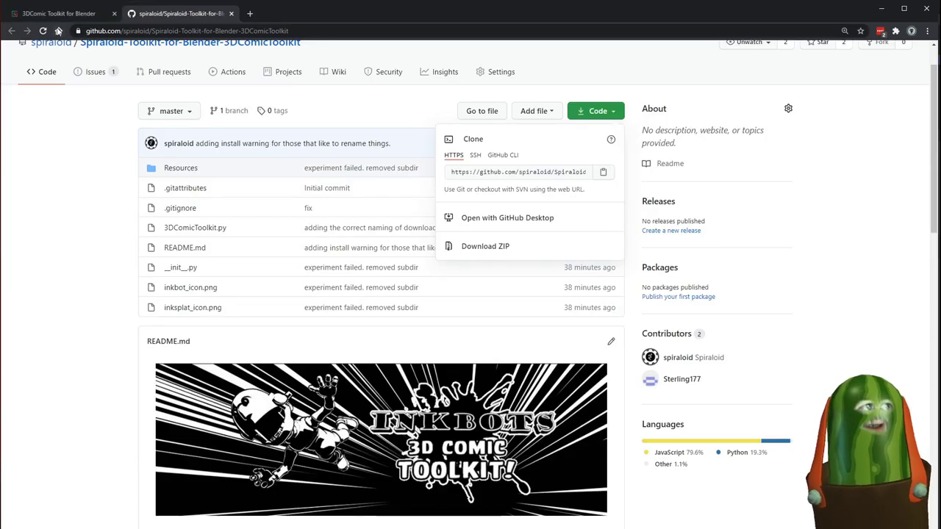
click(232, 14)
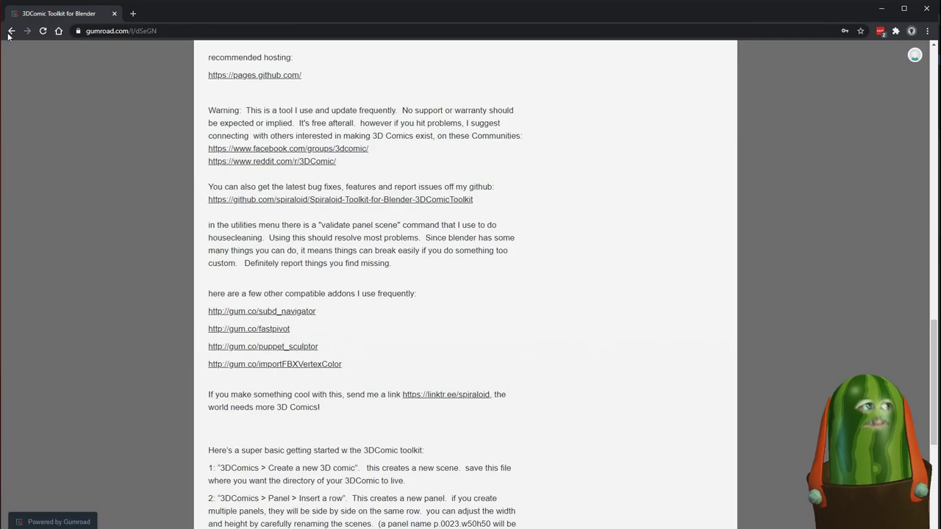
click(11, 31)
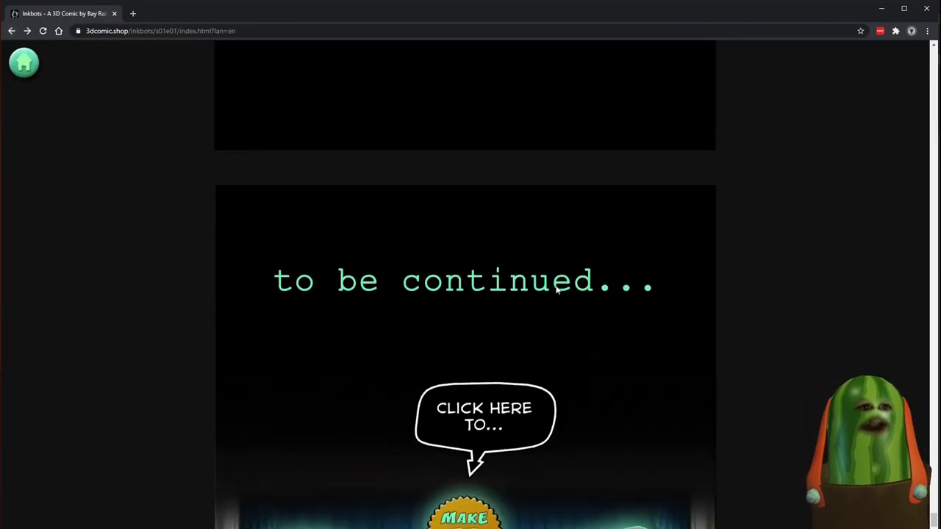
scroll(556, 290, up, 12)
scroll(571, 296, down, 2)
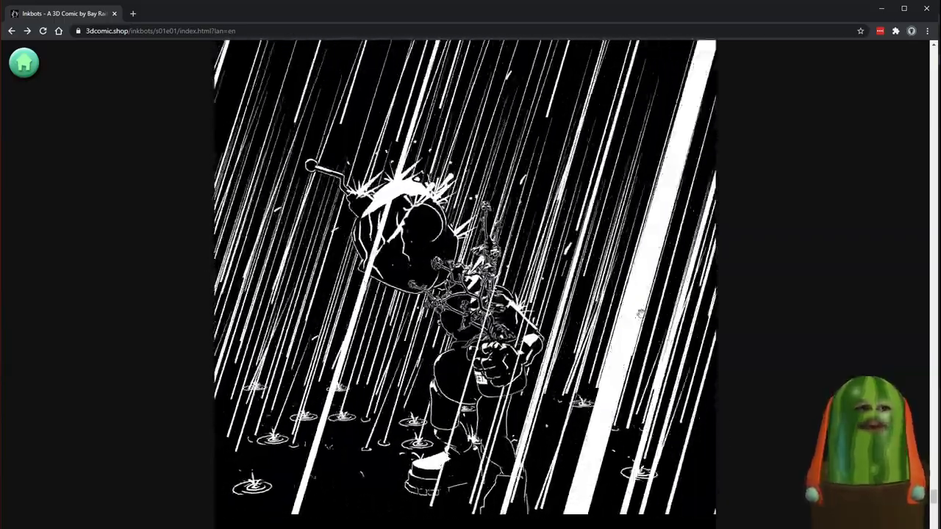
key(alt+Tab)
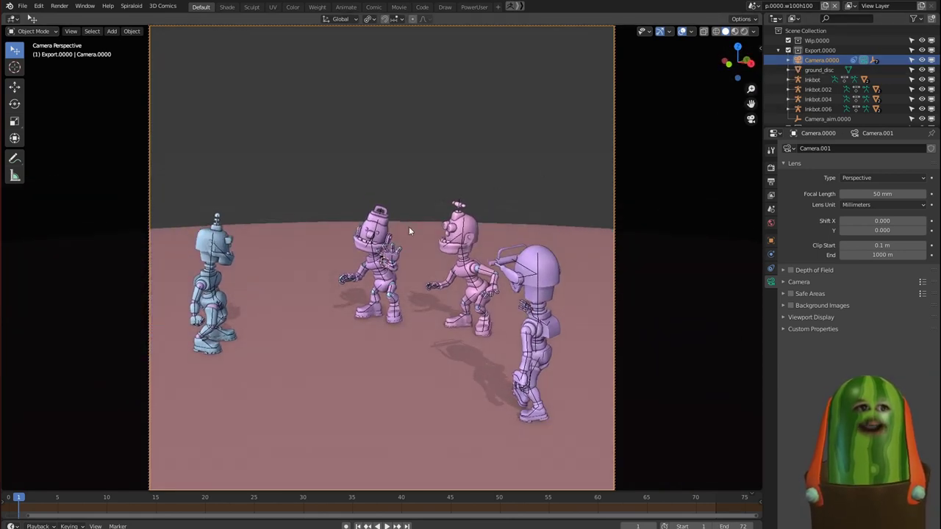
Step: Try moving Camera.0000 along the global X axis while looking through it
key(g)
key(x)
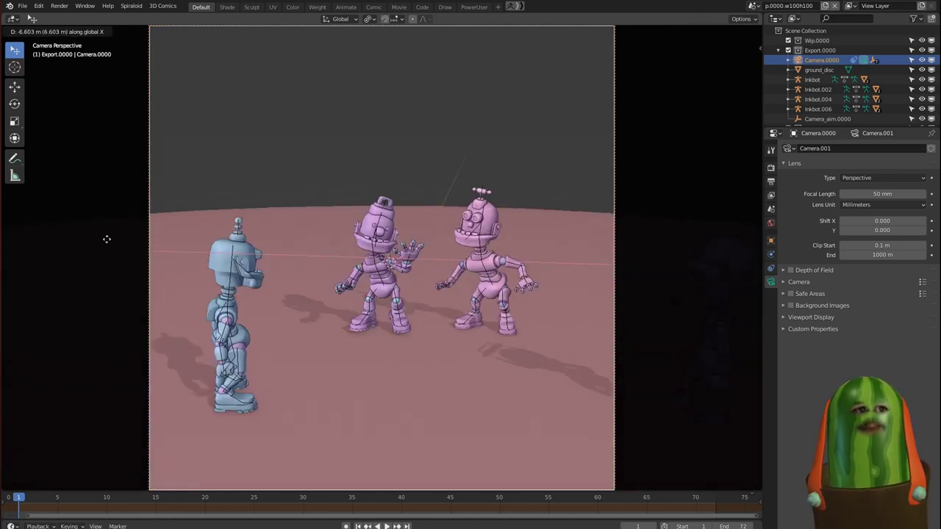
click(629, 259)
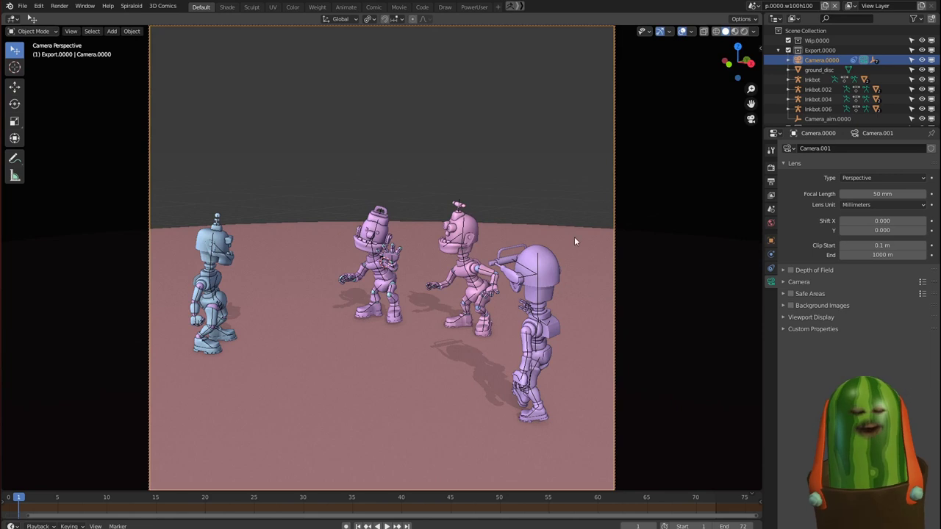
key(g)
key(x)
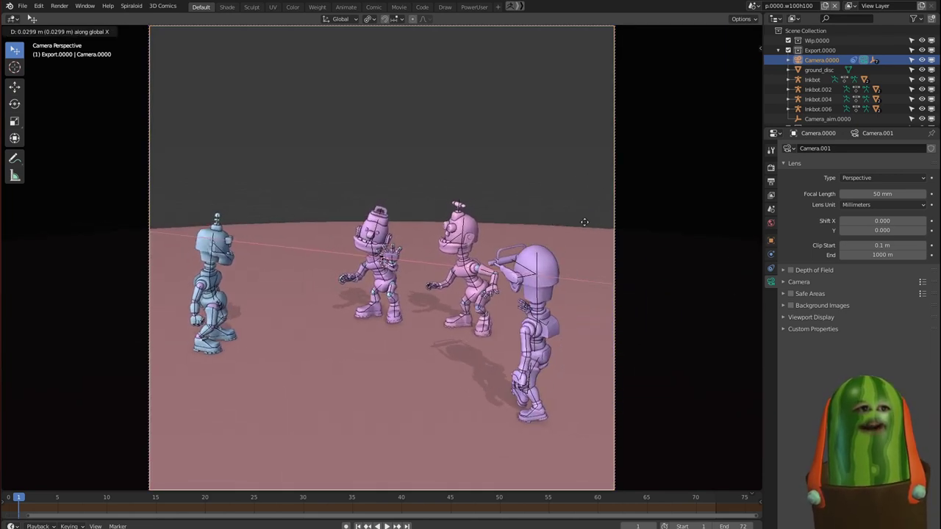
click(585, 222)
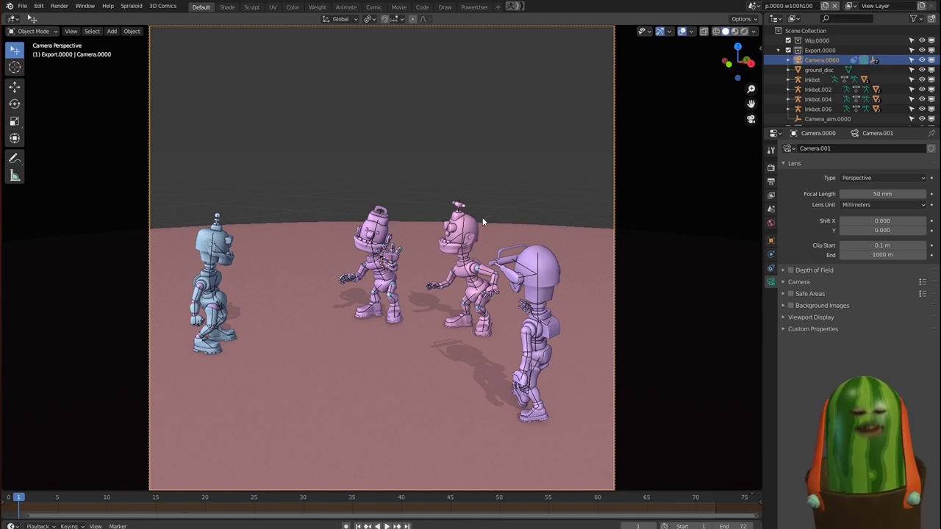
Step: Orbit the camera slightly around the Inkbots and display Camera.0000's Track To constraint
middle_drag(477, 210, 547, 204)
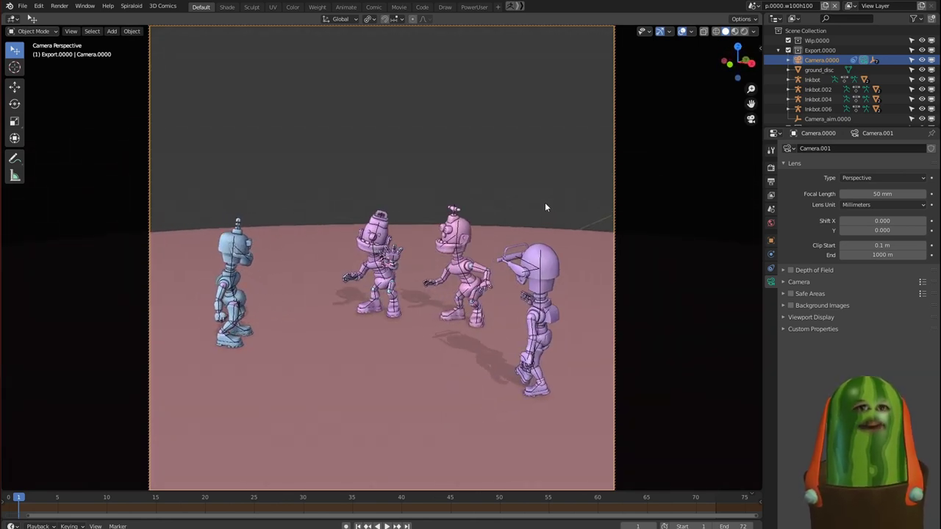
click(813, 119)
click(815, 62)
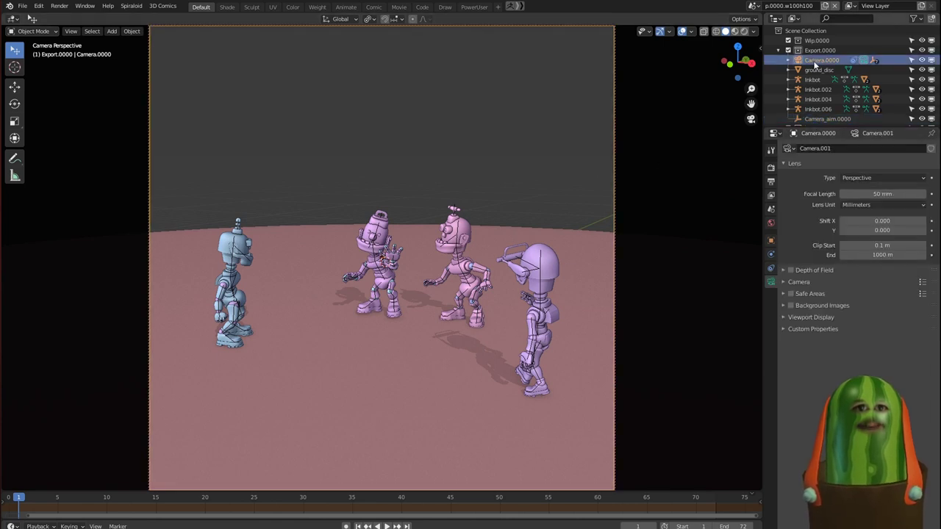
click(771, 268)
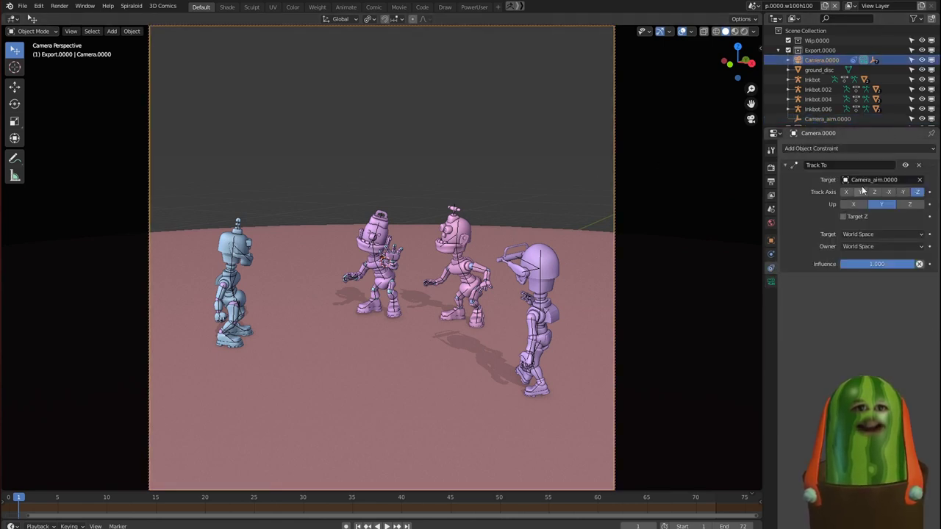
Step: Try moving Camera_aim.0000 to redirect the camera, both through the camera and from an outside view
click(811, 116)
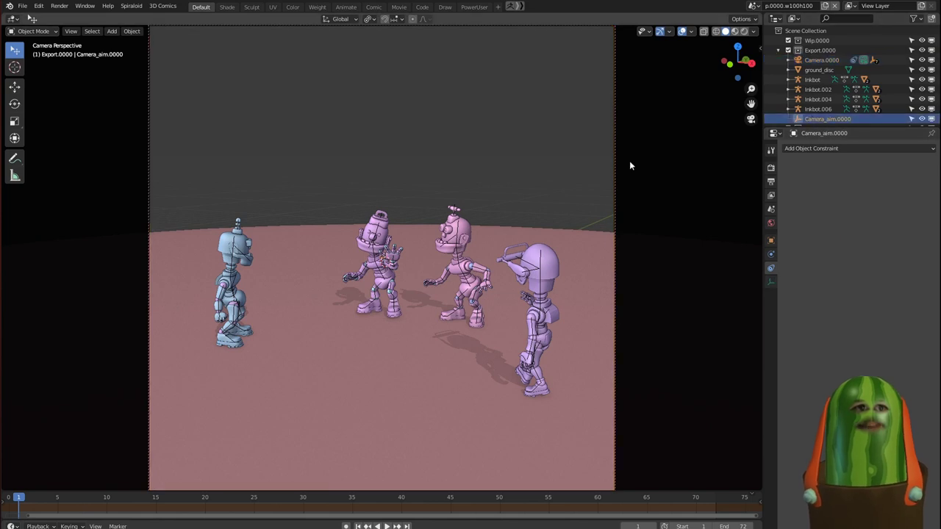
key(g)
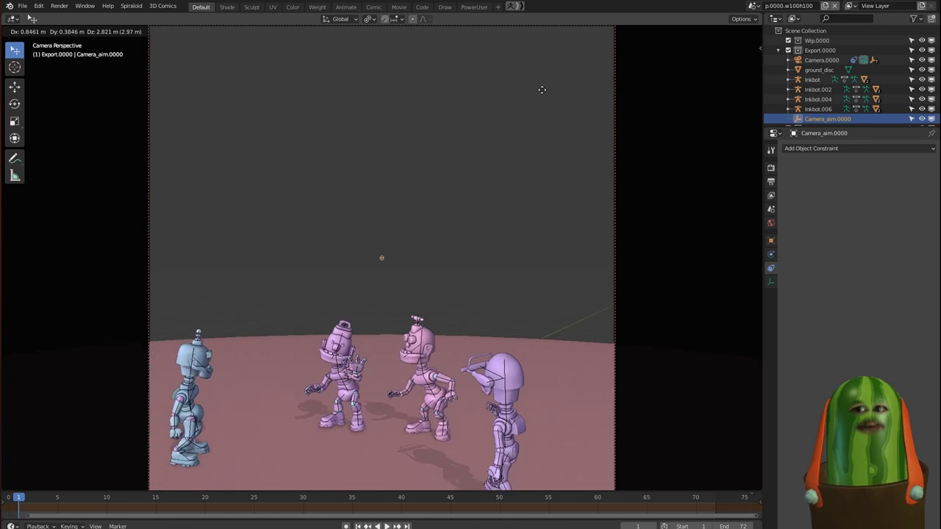
click(487, 134)
middle_drag(511, 144, 426, 257)
key(g)
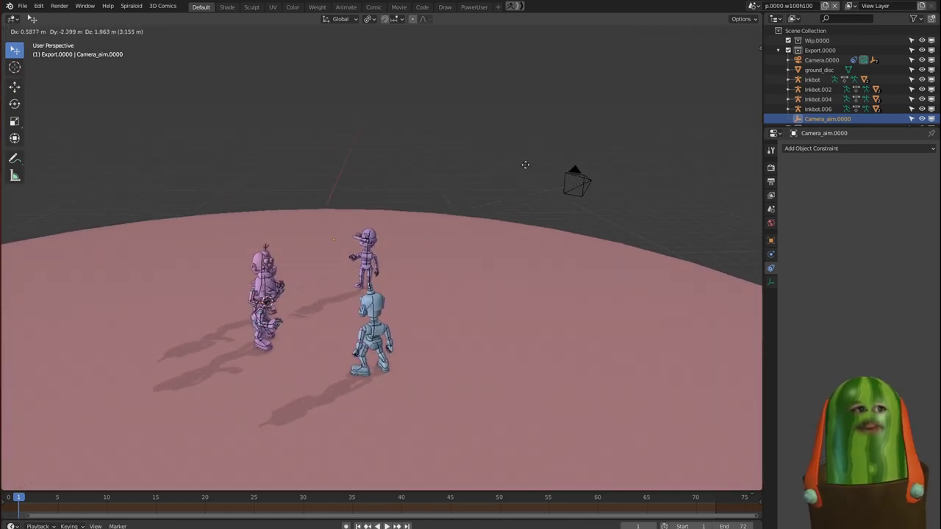
click(542, 139)
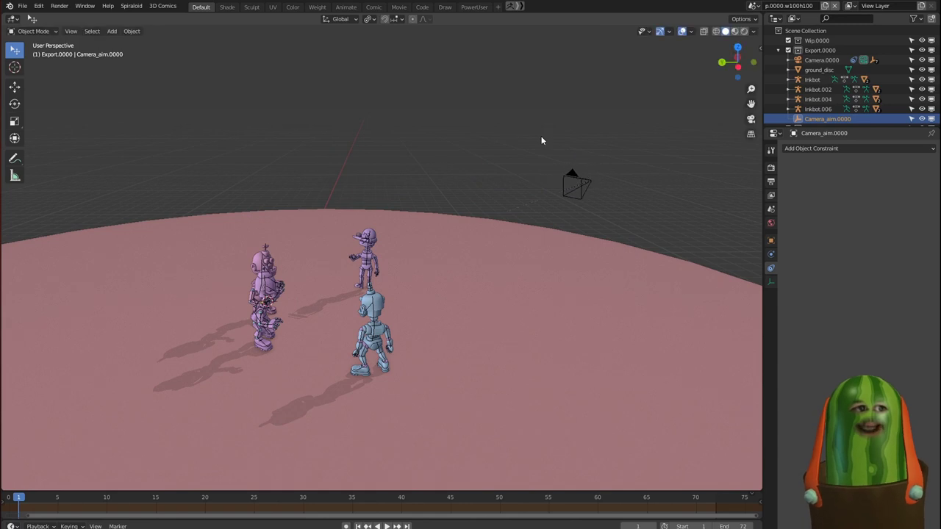
Step: Select Camera.0000 together with Camera_aim.0000, try moving both, and return to the camera view
click(813, 61)
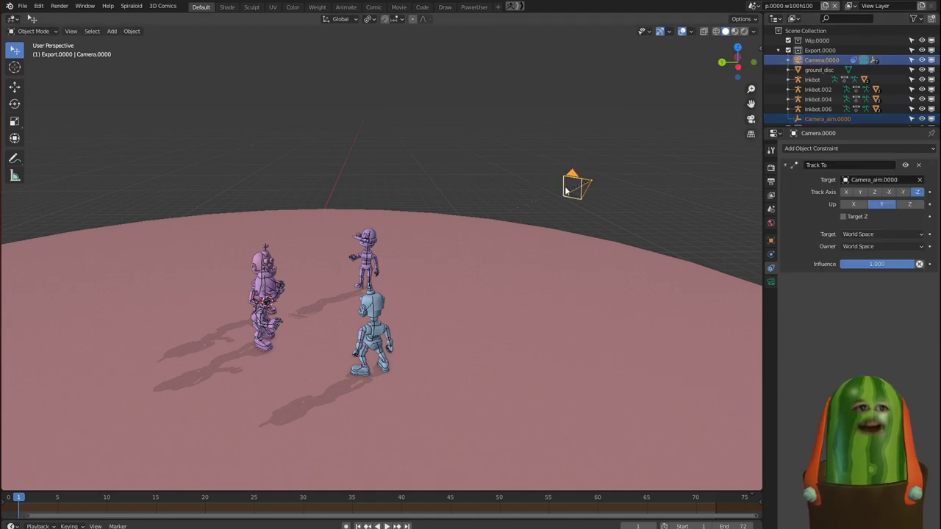
key(g)
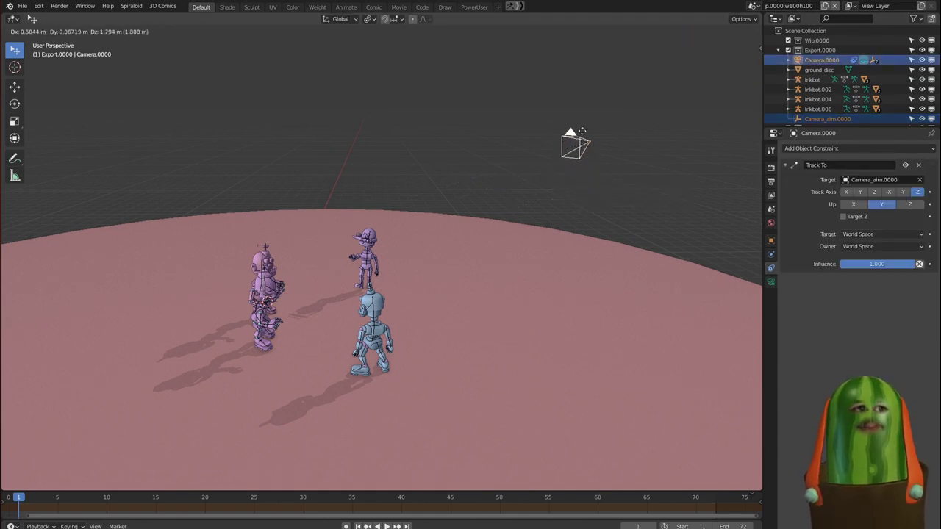
right_click(588, 151)
key(KP_0)
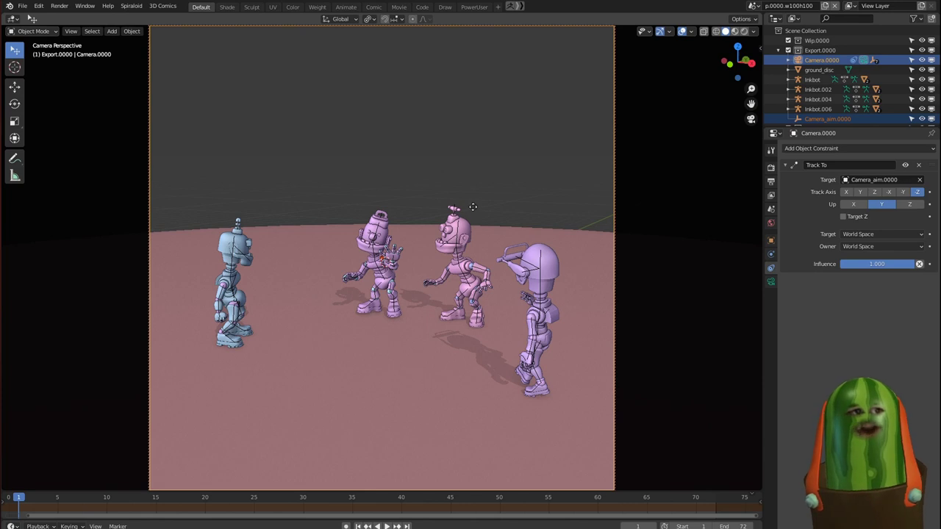
Step: Lower Camera.0000 and Camera_aim.0000 together about 1.33 m along the global Z axis and orbit the camera slightly
key(g)
key(z)
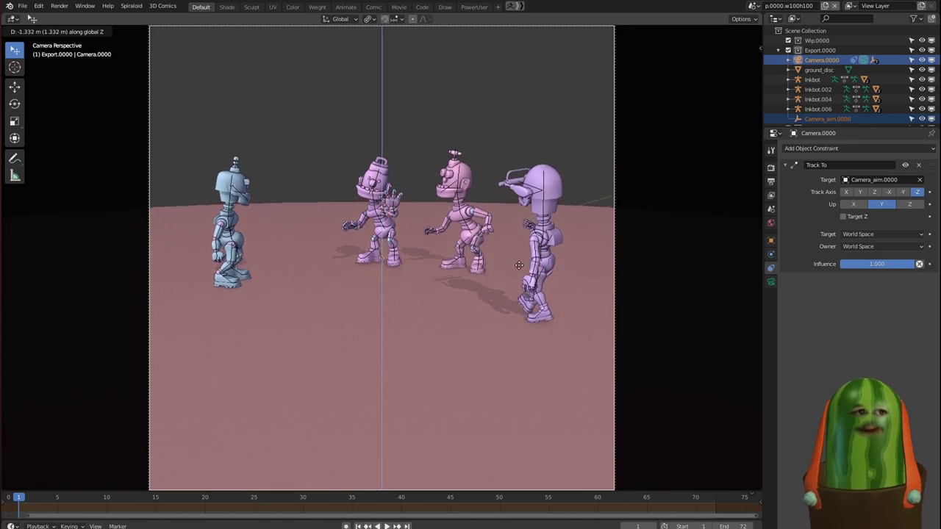
click(515, 228)
middle_drag(505, 198, 510, 228)
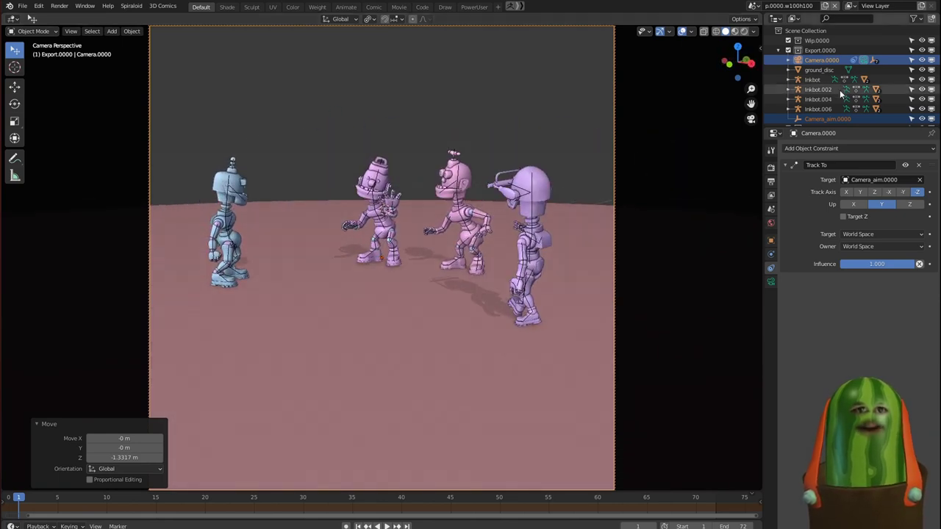
Step: Select Camera_aim.0000 alone and raise it about 2.41 m along the global Z axis
click(814, 118)
key(g)
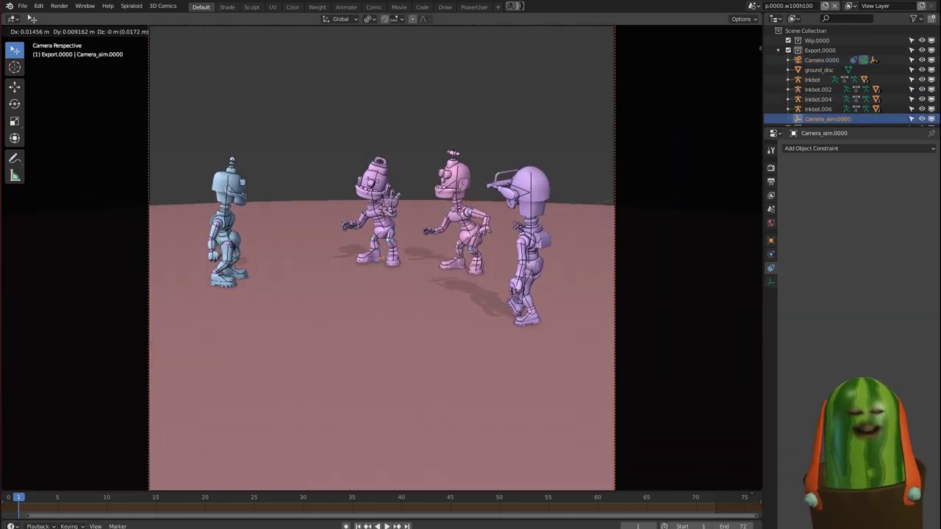
key(z)
click(479, 157)
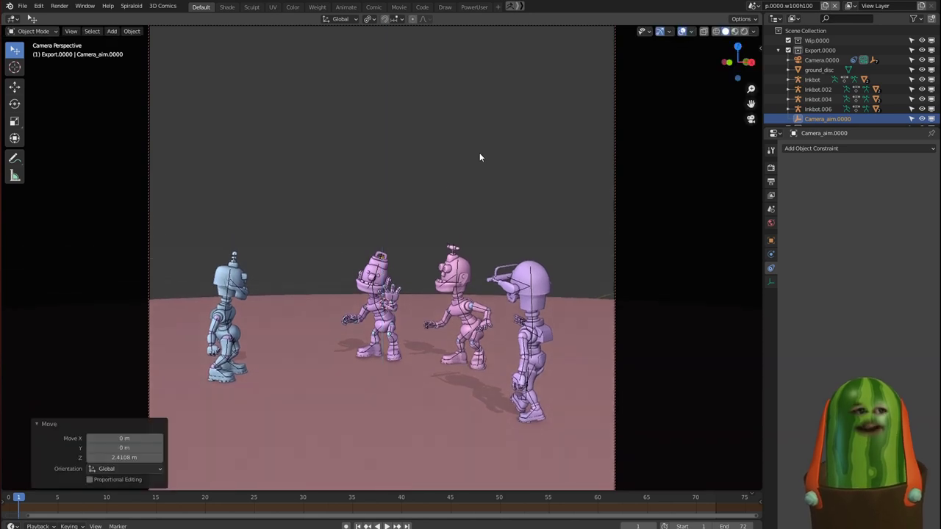
Step: From outside the camera view, select three of the Inkbots and snap the 3D cursor to the selection
middle_drag(478, 159, 168, 156)
click(180, 208)
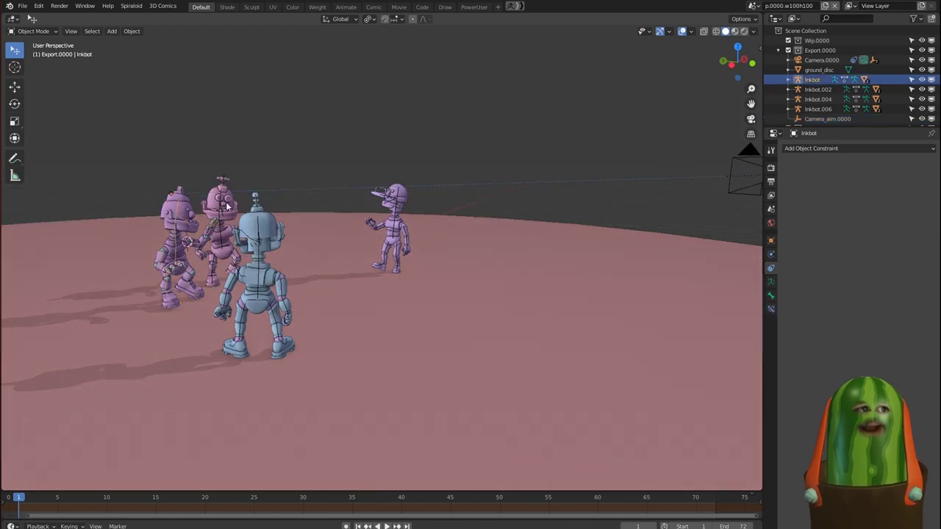
shift+click(269, 230)
shift+click(405, 195)
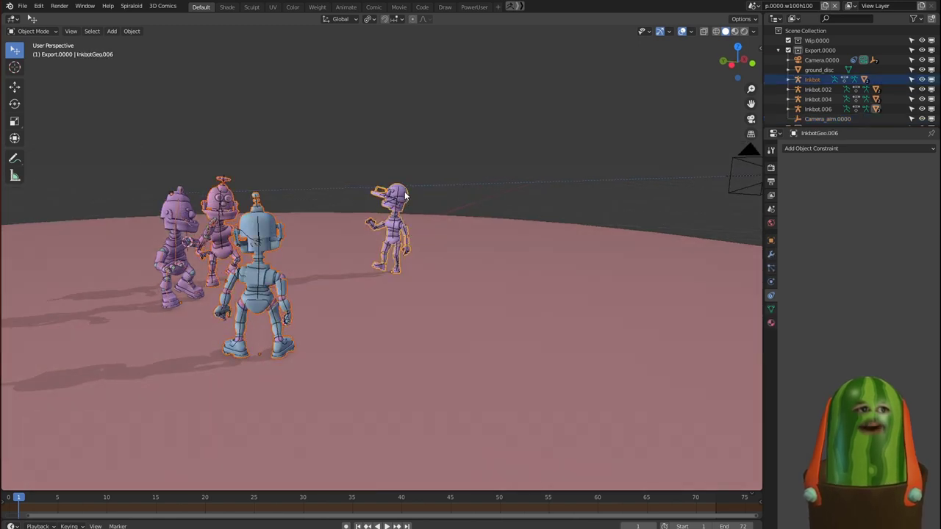
key(KP_Decimal)
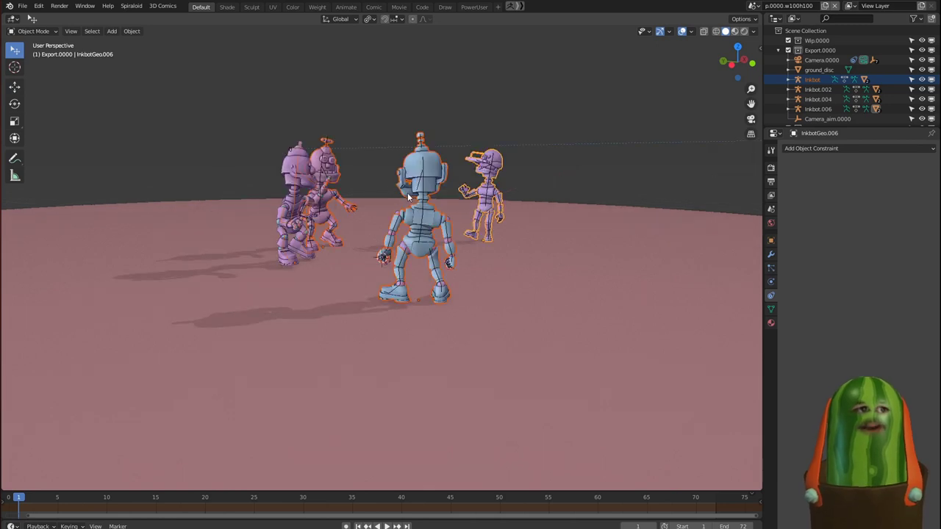
middle_drag(354, 189, 386, 247)
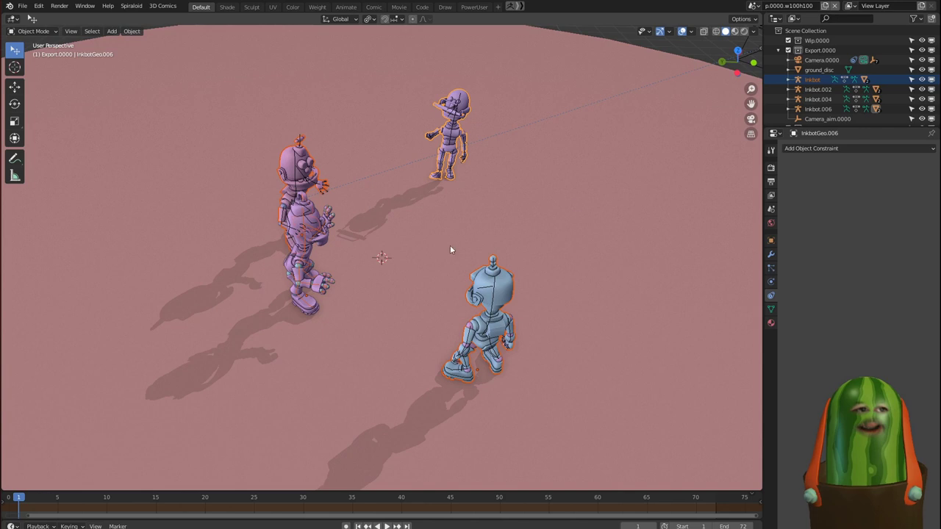
Step: Display the 3D cursor's coordinates and set its Z location to 2.2 m
key(n)
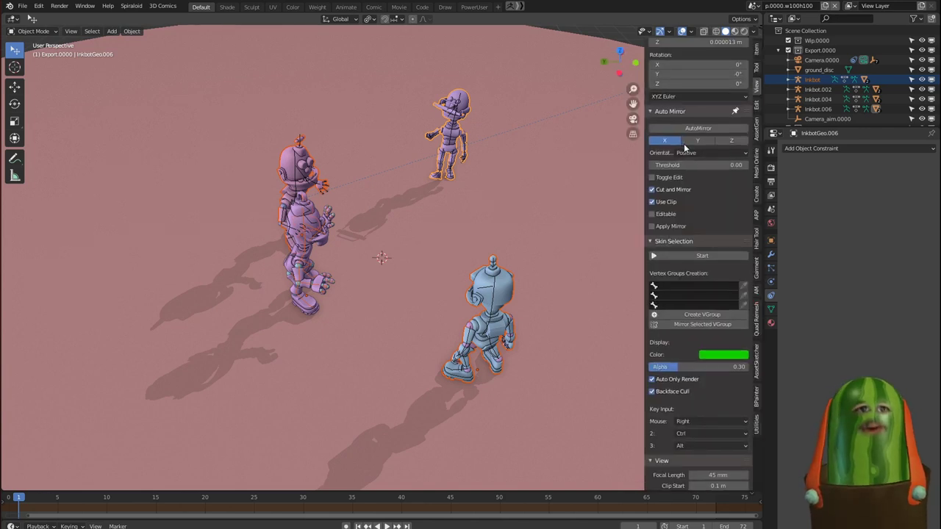
scroll(686, 148, up, 8)
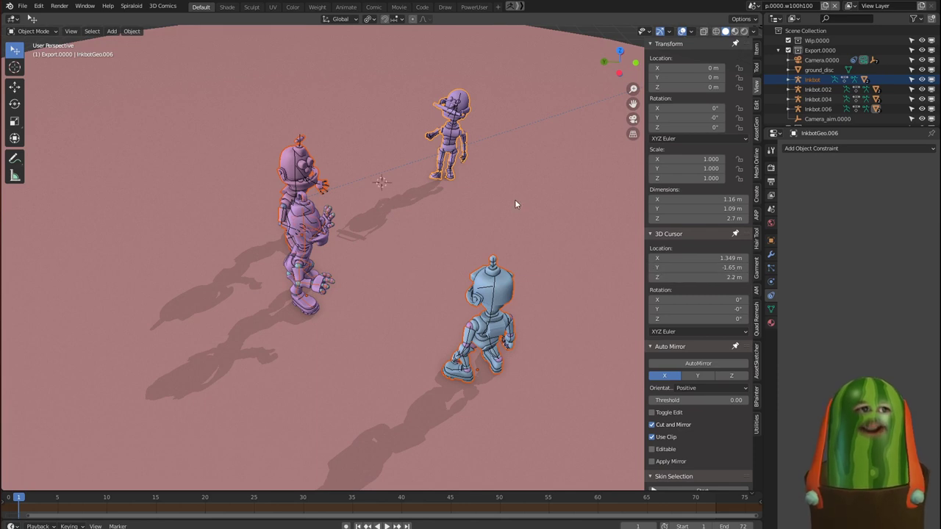
middle_drag(513, 200, 485, 176)
Step: Snap Camera_aim.0000 to the 3D cursor, return to the camera view and orbit the camera slightly around the Inkbots
click(812, 120)
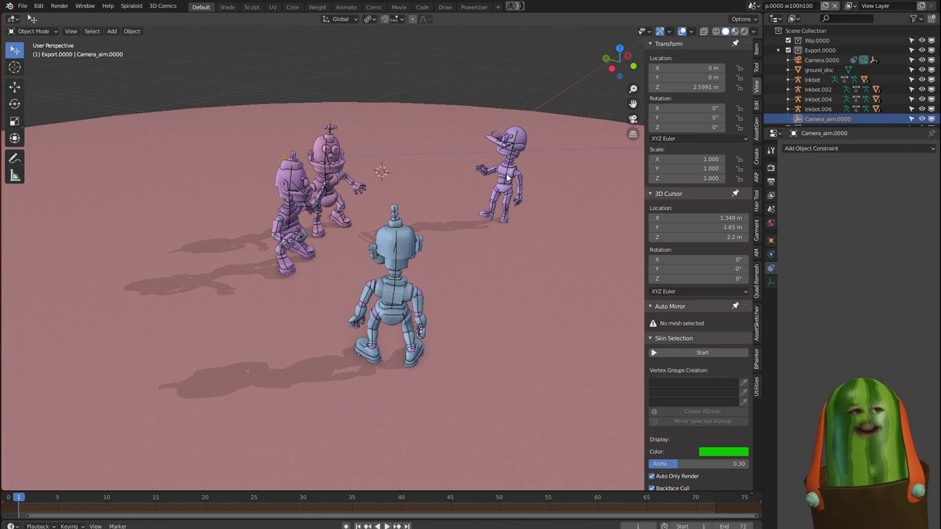
key(shift+s)
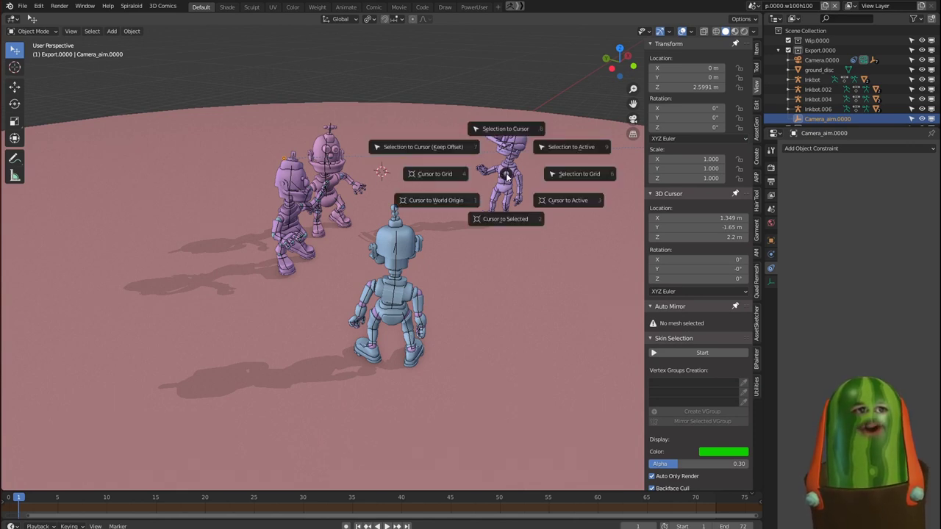
click(506, 129)
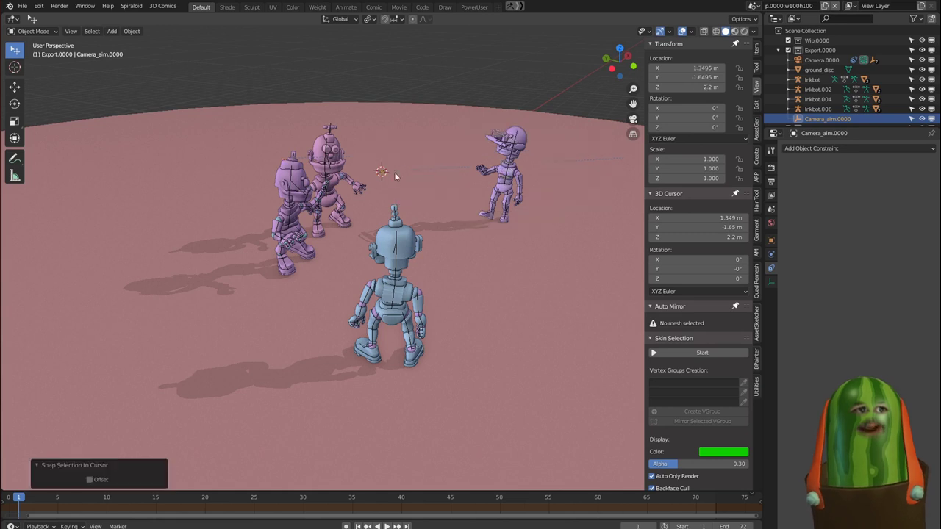
middle_drag(433, 210, 521, 219)
key(KP_0)
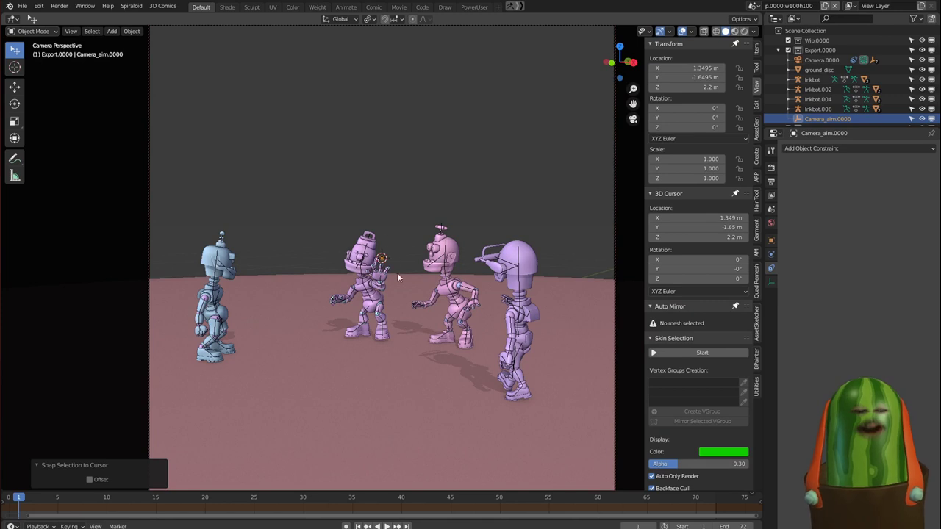
middle_drag(286, 251, 306, 257)
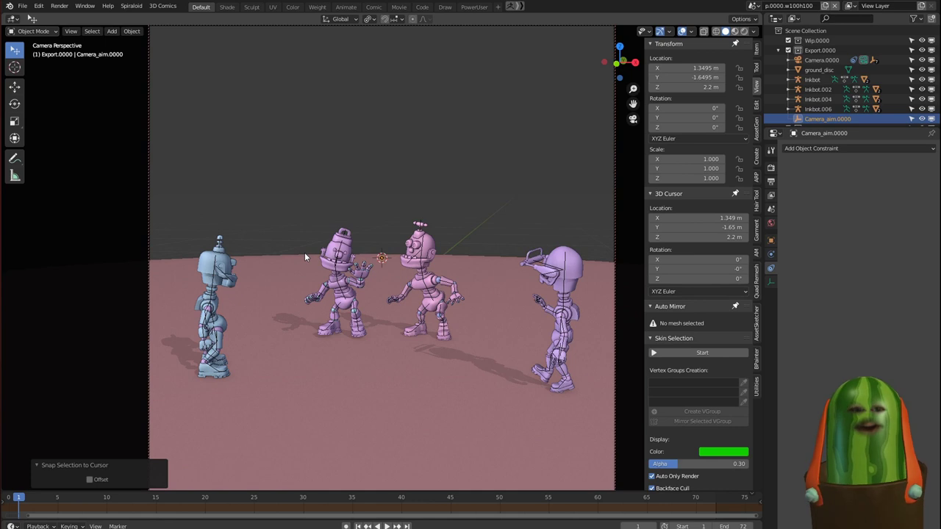
Step: Switch to the Inkbots comic in the browser and examine its panels from the rain scene back to "So? You find em?"
key(alt+Tab)
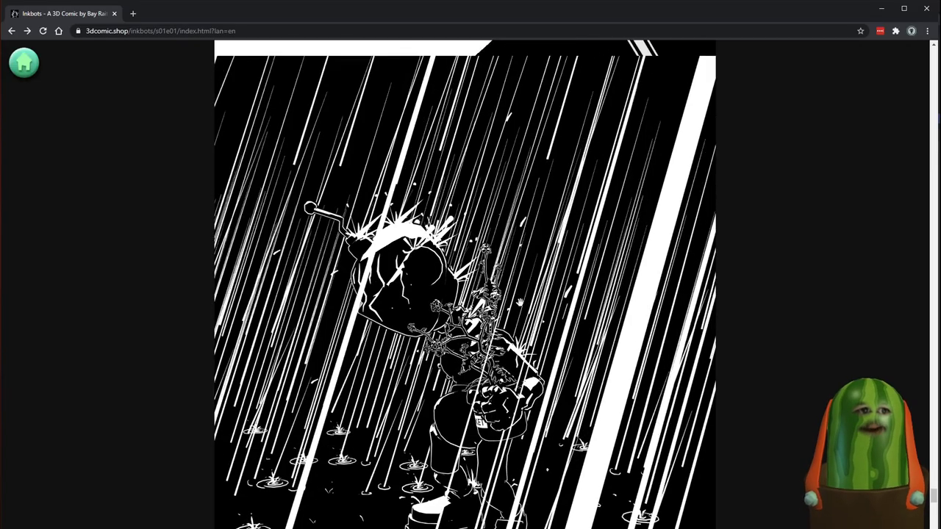
scroll(520, 302, up, 7)
scroll(558, 333, down, 3)
scroll(561, 333, up, 3)
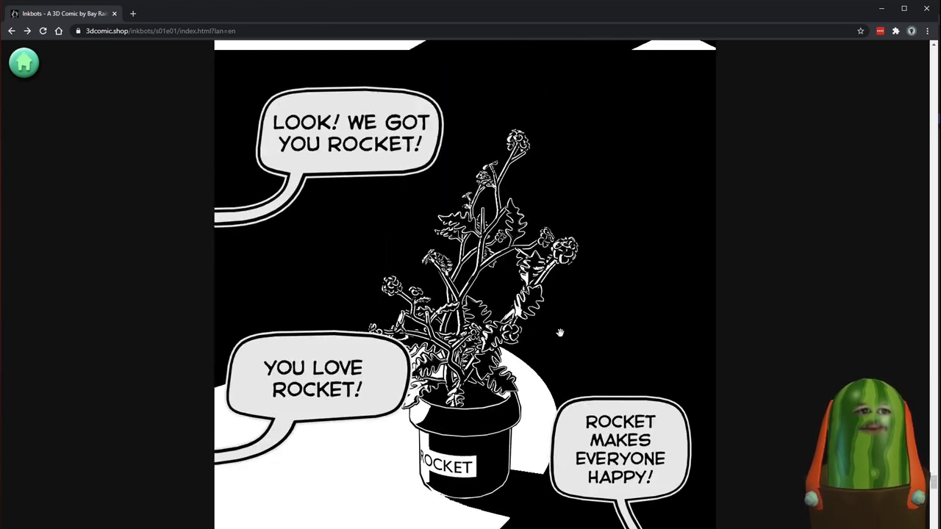
scroll(560, 333, up, 1)
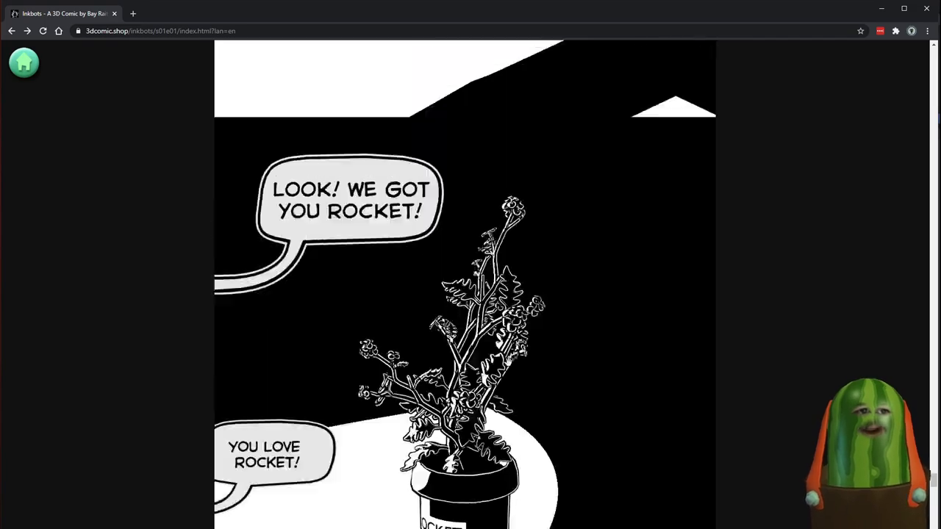
scroll(521, 380, up, 5)
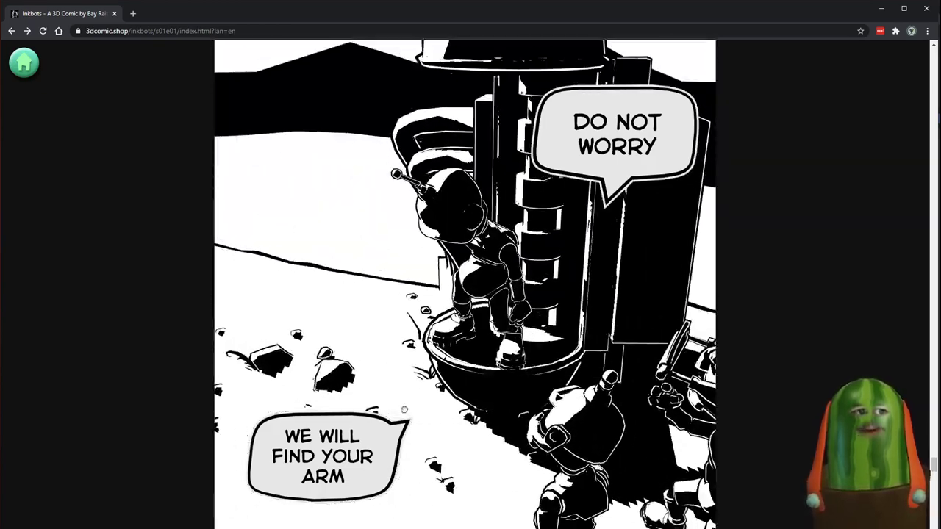
mouse_move(364, 370)
mouse_down()
mouse_move(334, 359)
mouse_move(355, 359)
mouse_up()
scroll(356, 359, up, 8)
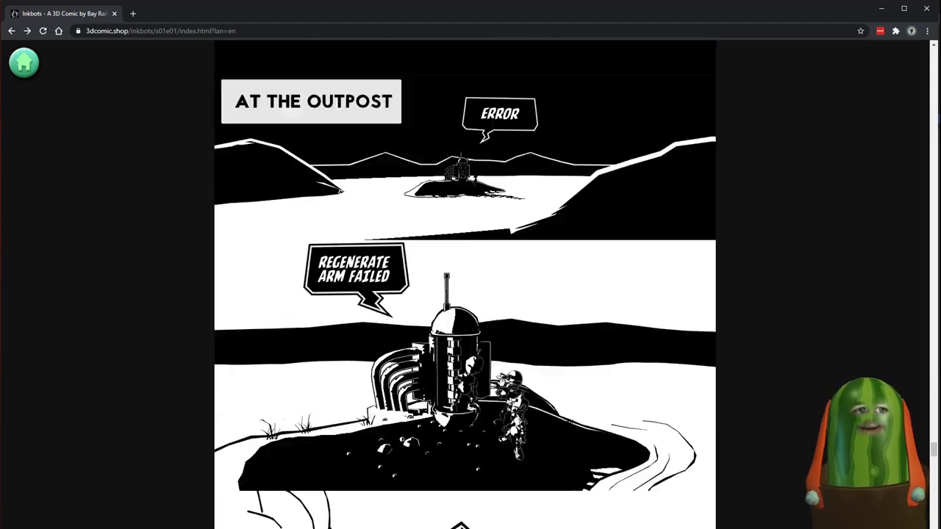
scroll(500, 380, up, 15)
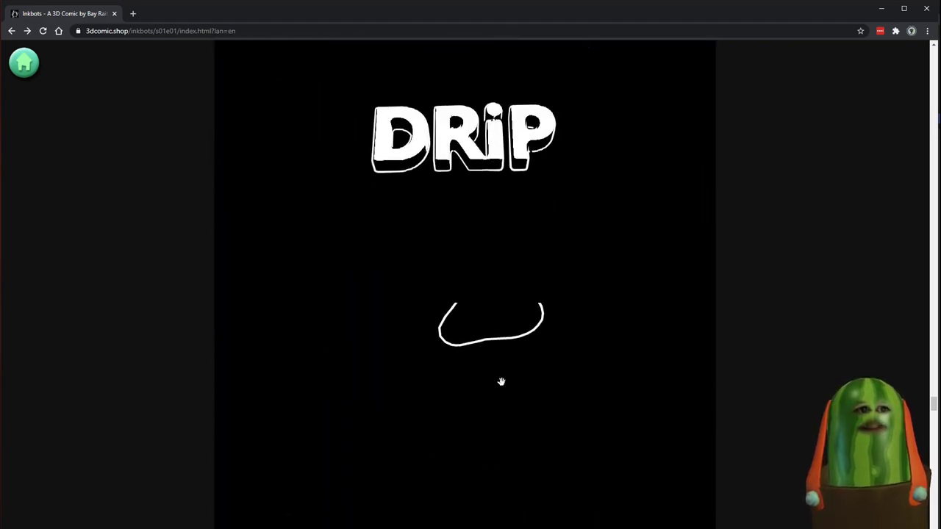
scroll(501, 382, up, 10)
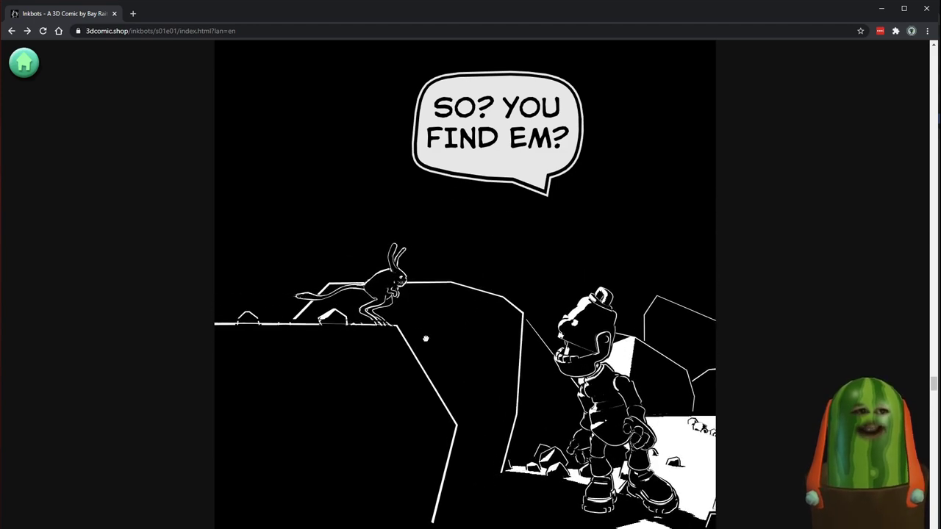
Step: Examine the camera parallax in the "So? You find em?" panel and the preceding panels back to the horned bonus bust
drag(606, 384, 262, 365)
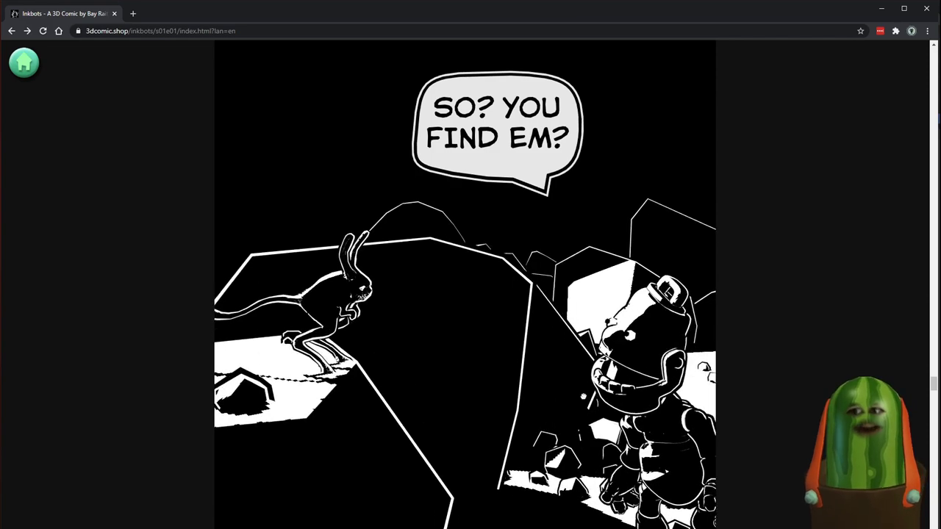
scroll(556, 388, down, 5)
scroll(556, 388, up, 15)
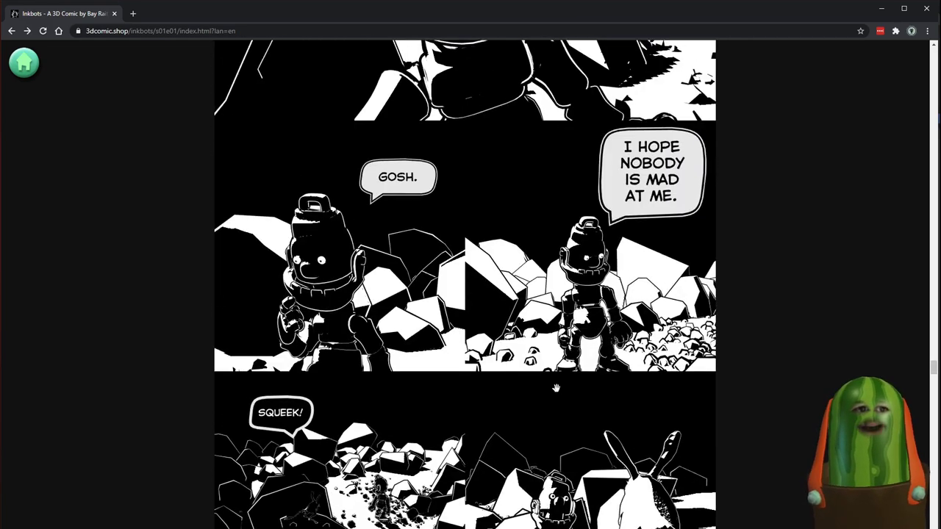
scroll(555, 392, down, 5)
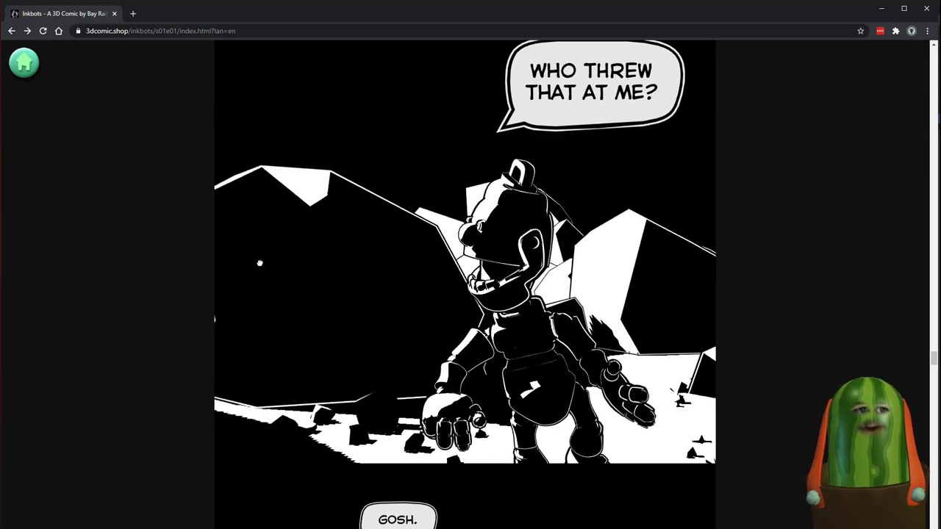
scroll(543, 324, up, 5)
scroll(543, 324, up, 8)
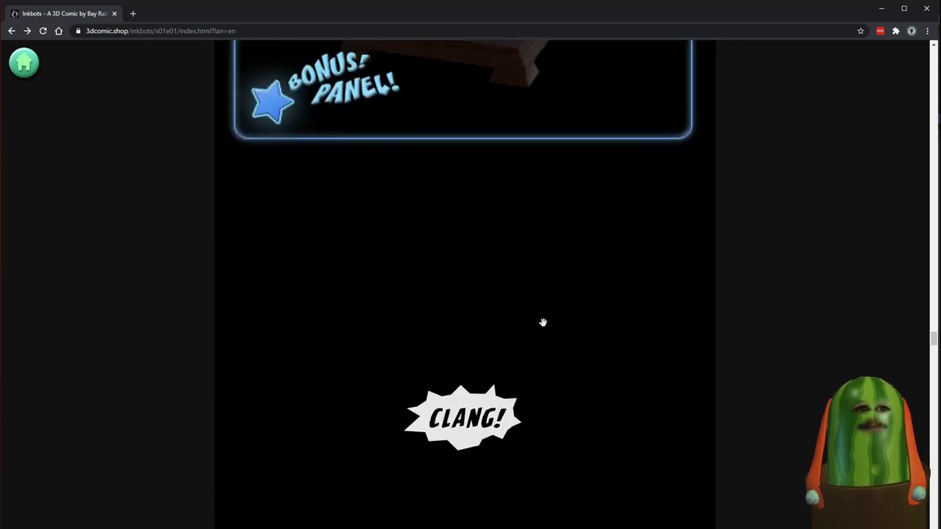
scroll(444, 266, down, 2)
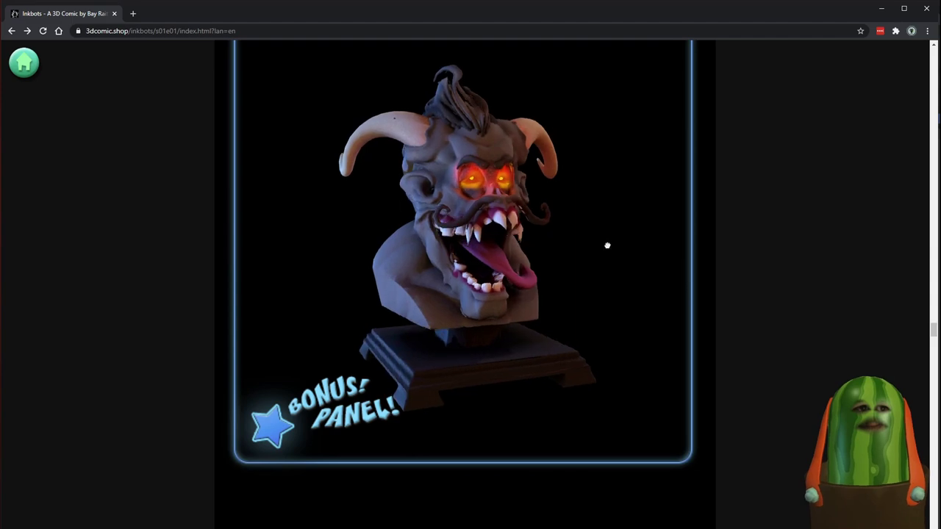
scroll(524, 259, up, 3)
Step: Examine how the helmeted figure's panel responds to scrolling and pointer movement, and review the earlier panels back to the fish scene
scroll(524, 259, up, 10)
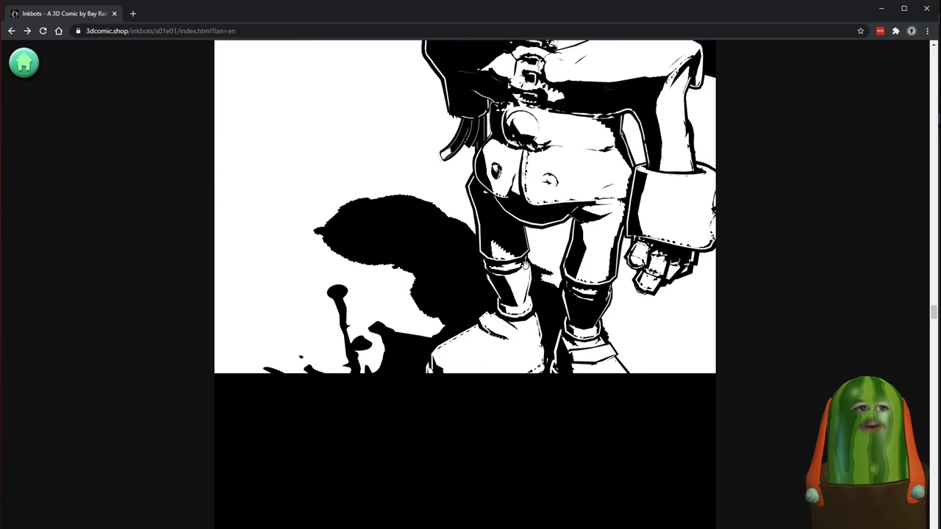
scroll(525, 265, down, 5)
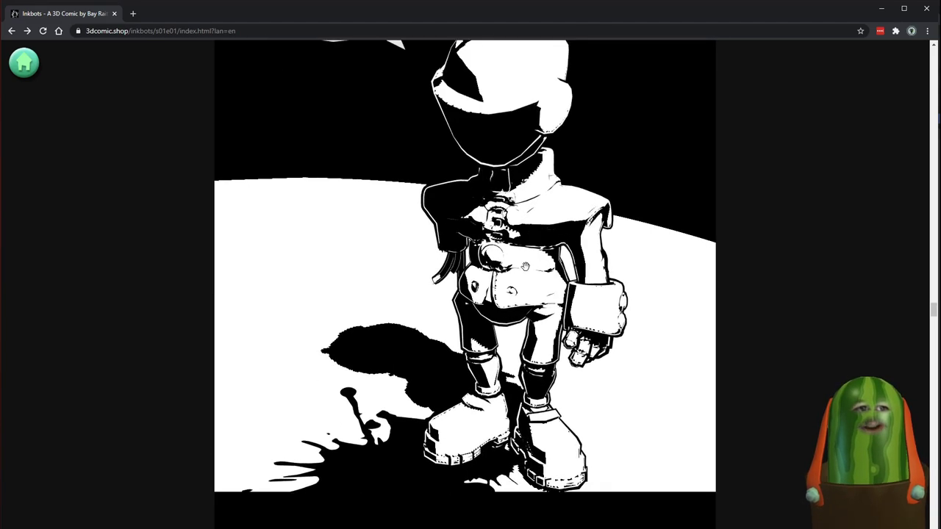
scroll(521, 274, up, 5)
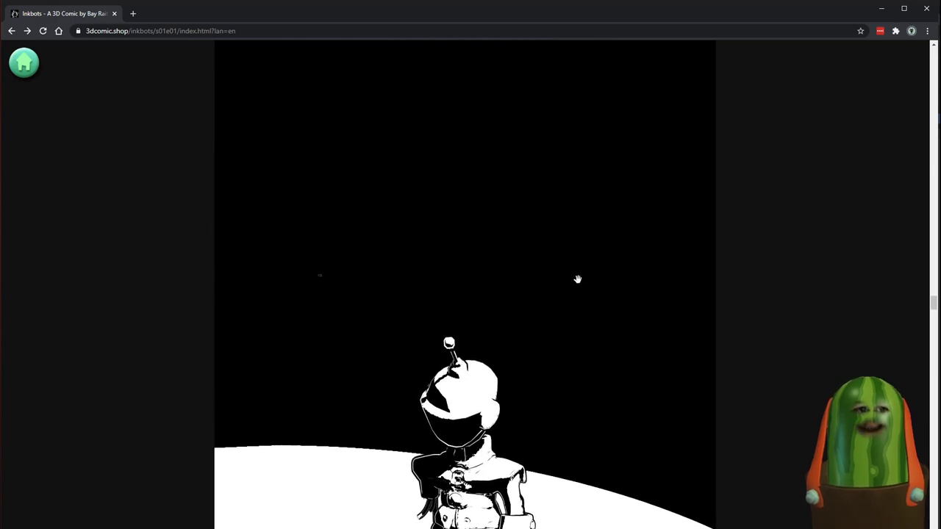
scroll(599, 368, down, 5)
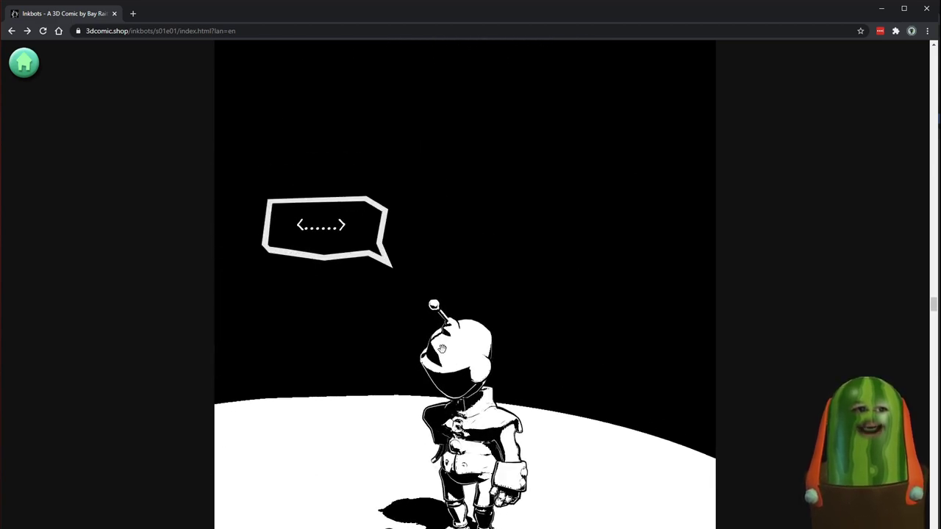
scroll(476, 310, down, 2)
scroll(478, 302, up, 1)
drag(478, 302, 675, 203)
scroll(626, 220, up, 5)
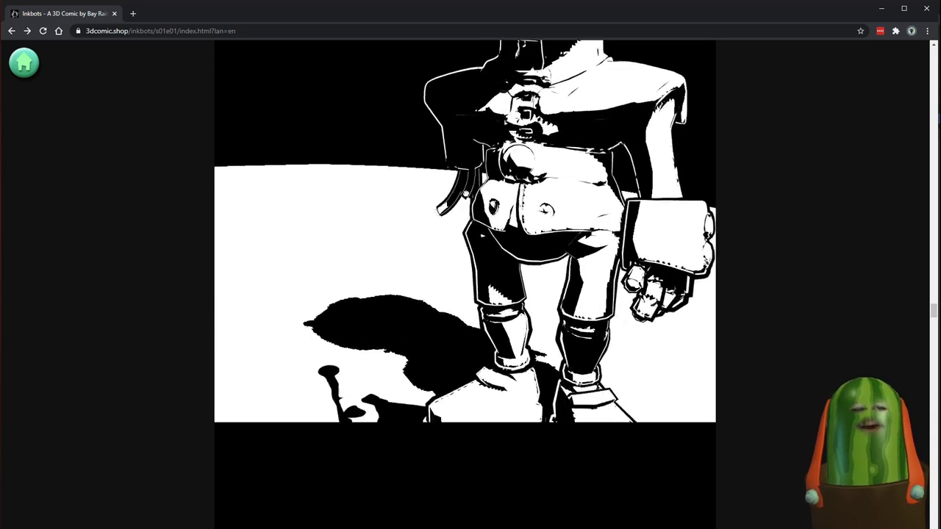
scroll(571, 246, up, 5)
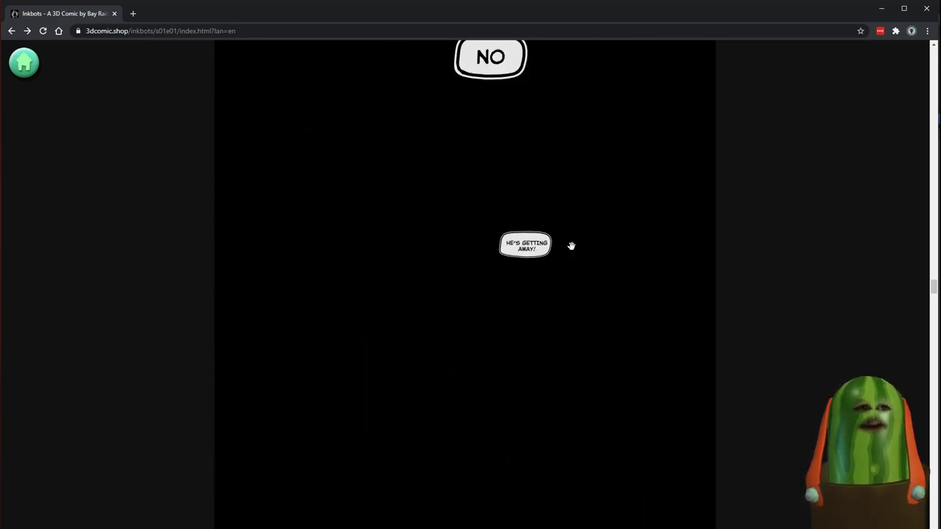
scroll(571, 247, up, 8)
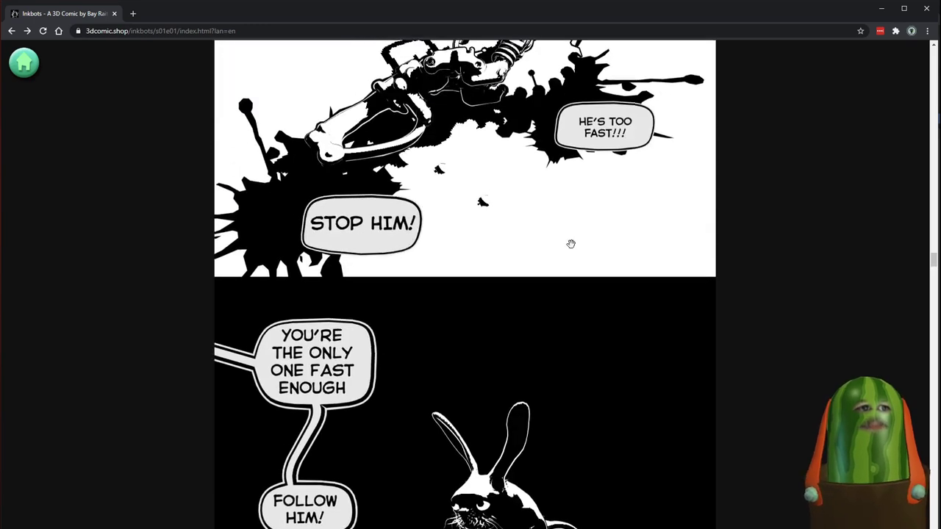
scroll(571, 246, up, 8)
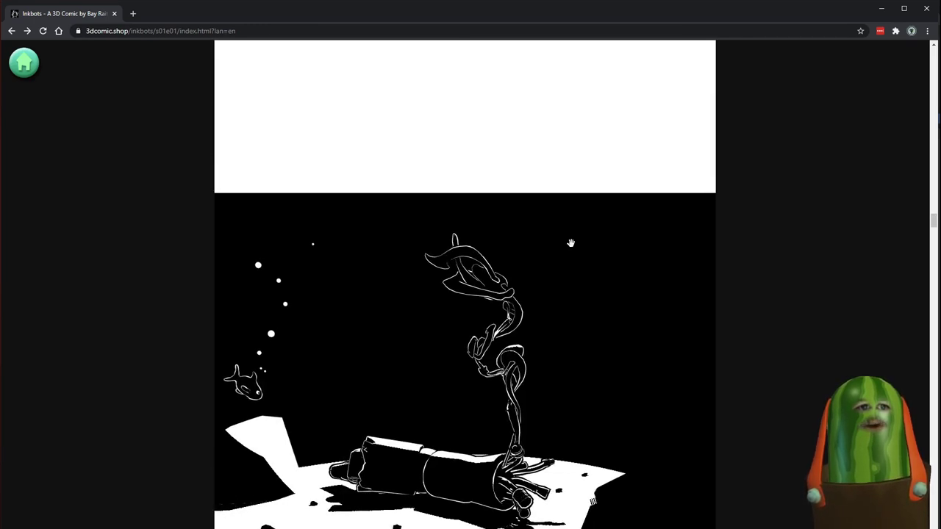
Step: Examine how the fish close-up and the severed-cable wreckage panels shift their camera as the comic is scrolled and the pointer moves
scroll(561, 256, down, 6)
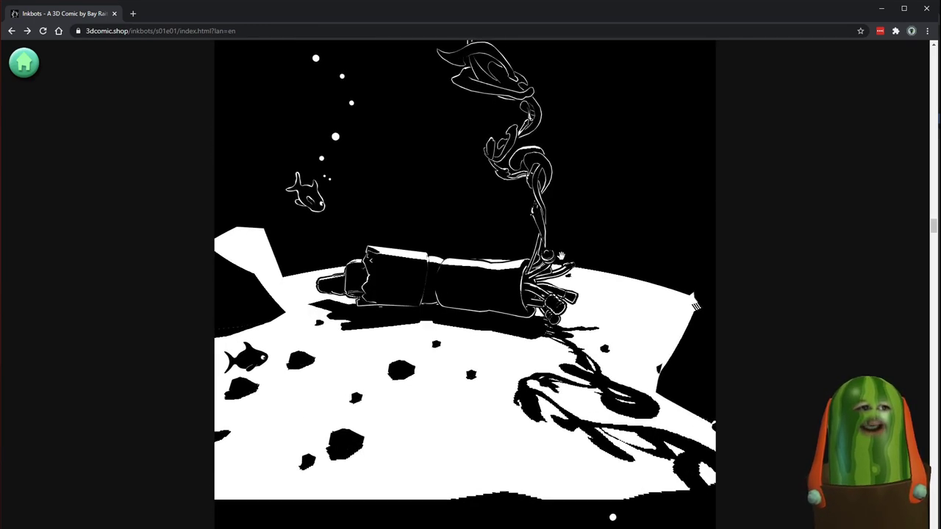
scroll(559, 254, up, 9)
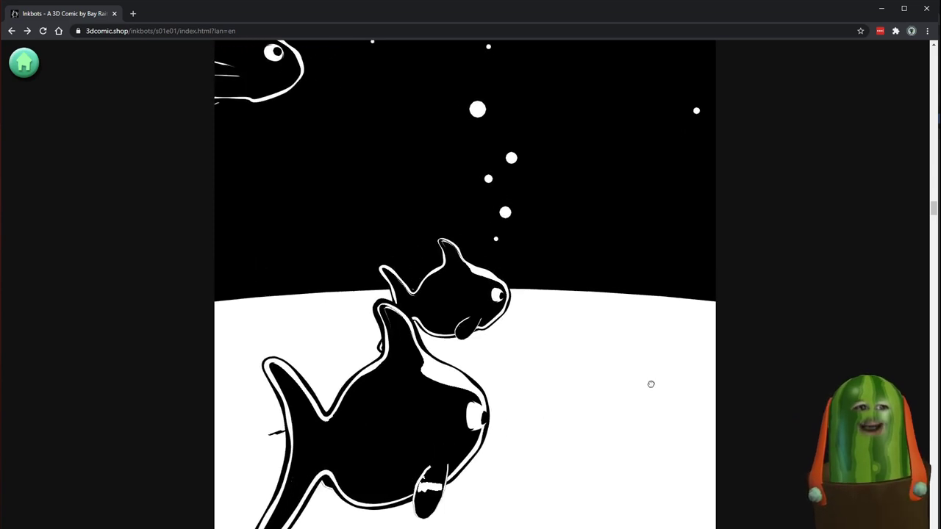
drag(325, 337, 431, 263)
scroll(431, 264, down, 5)
scroll(432, 272, up, 5)
scroll(432, 274, down, 5)
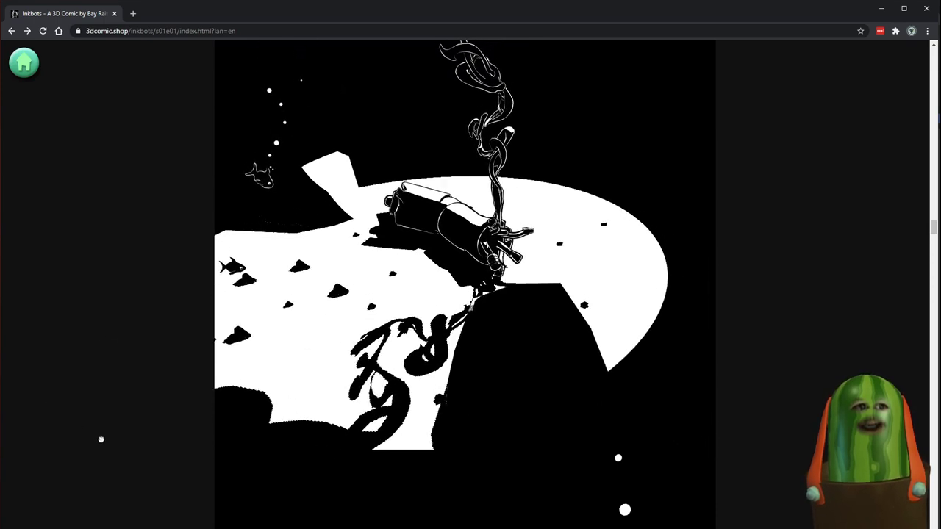
scroll(504, 246, up, 3)
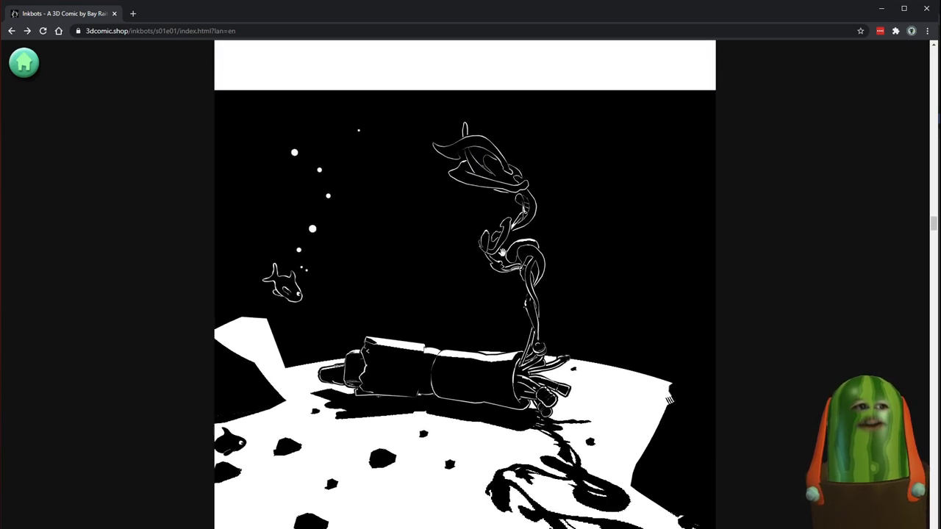
scroll(502, 252, down, 1)
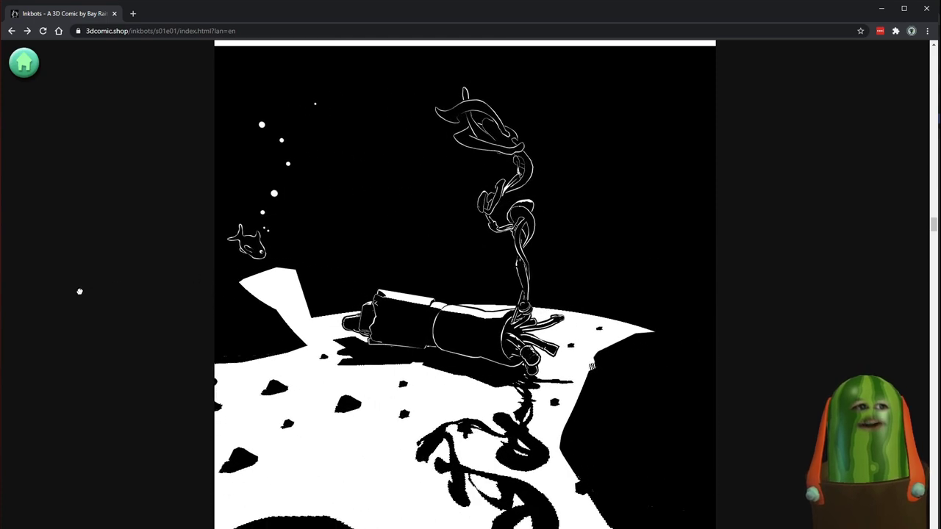
Step: Examine the camera transition from the wreckage panel to the "SKZZZKT!" panel, and review the "And then?" panel
scroll(353, 255, down, 3)
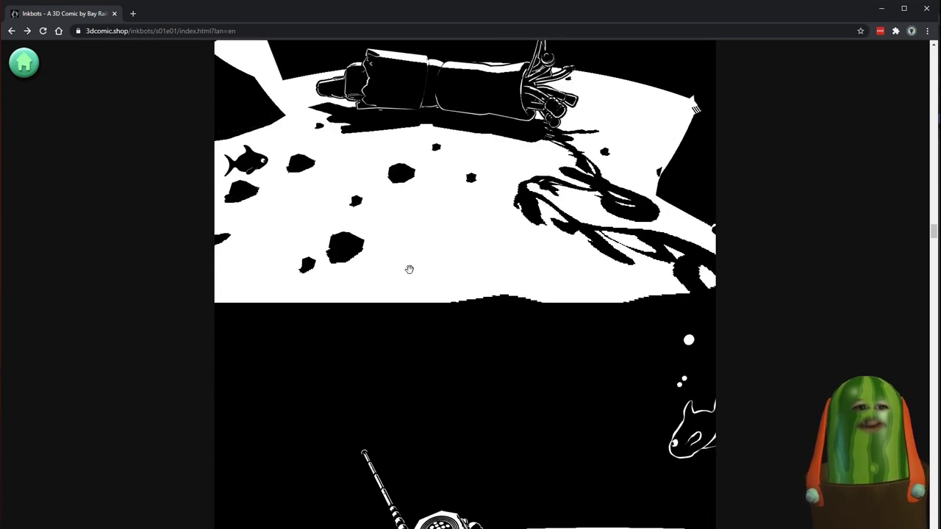
scroll(410, 269, down, 2)
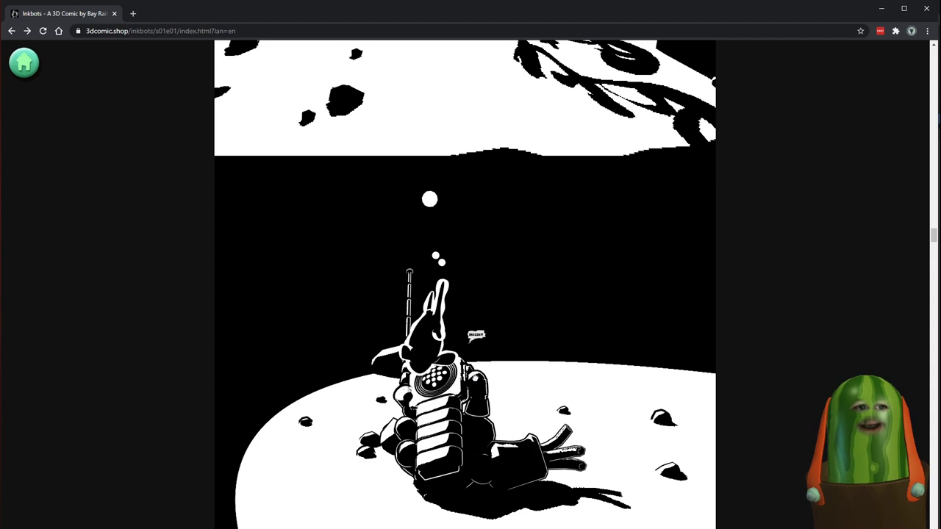
scroll(500, 369, up, 2)
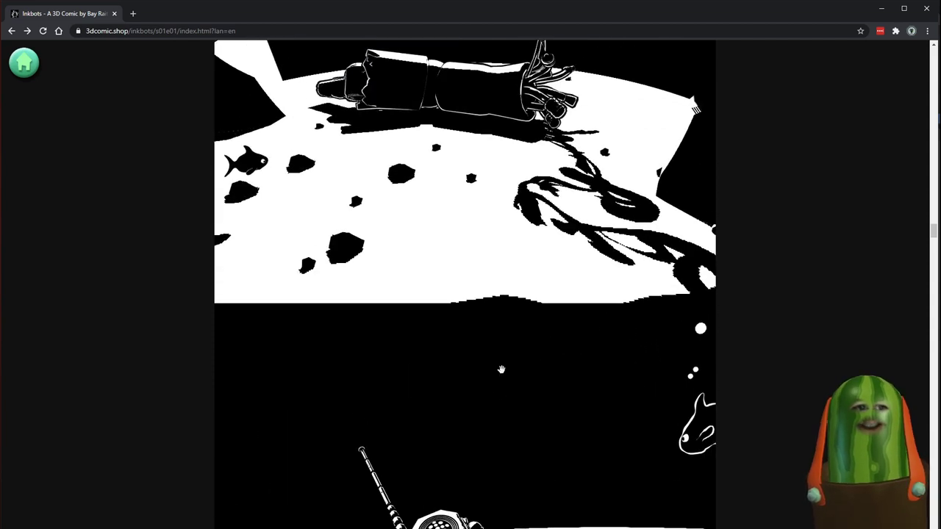
scroll(501, 369, up, 1)
scroll(500, 370, down, 4)
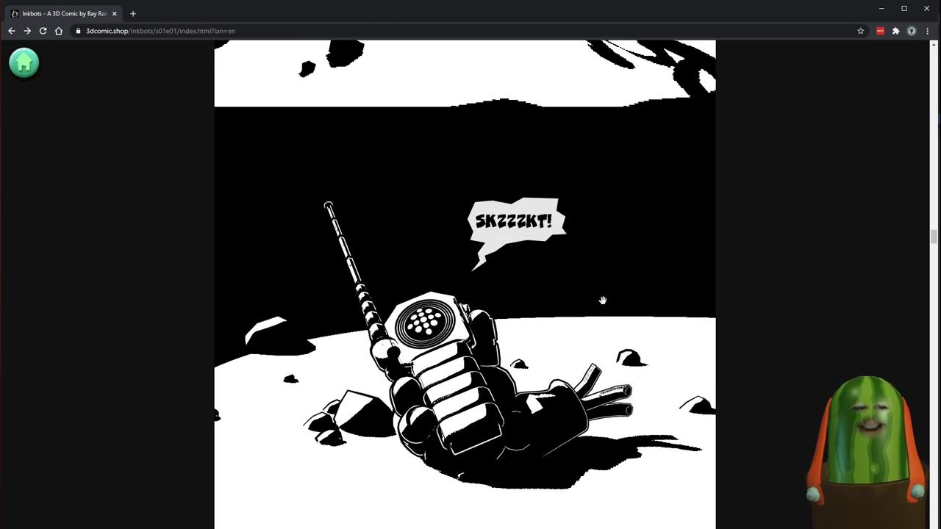
scroll(610, 316, up, 1)
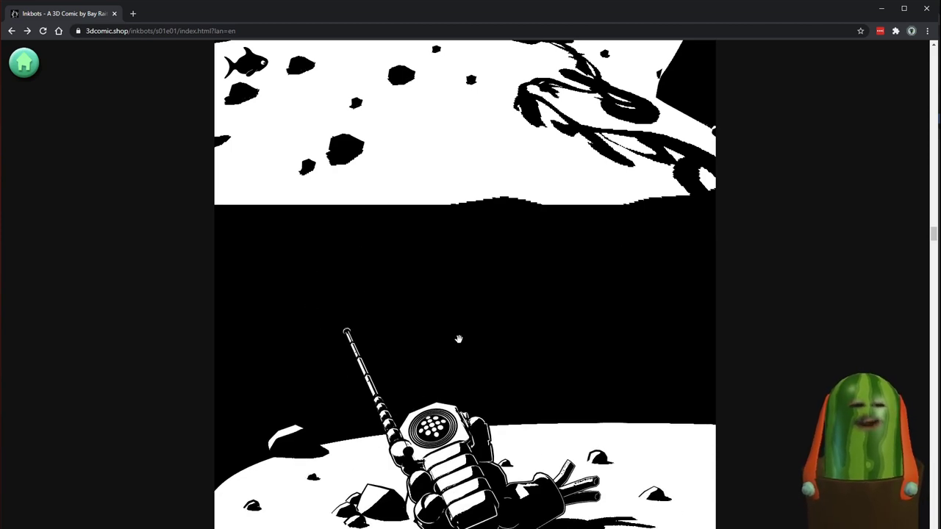
scroll(505, 286, down, 3)
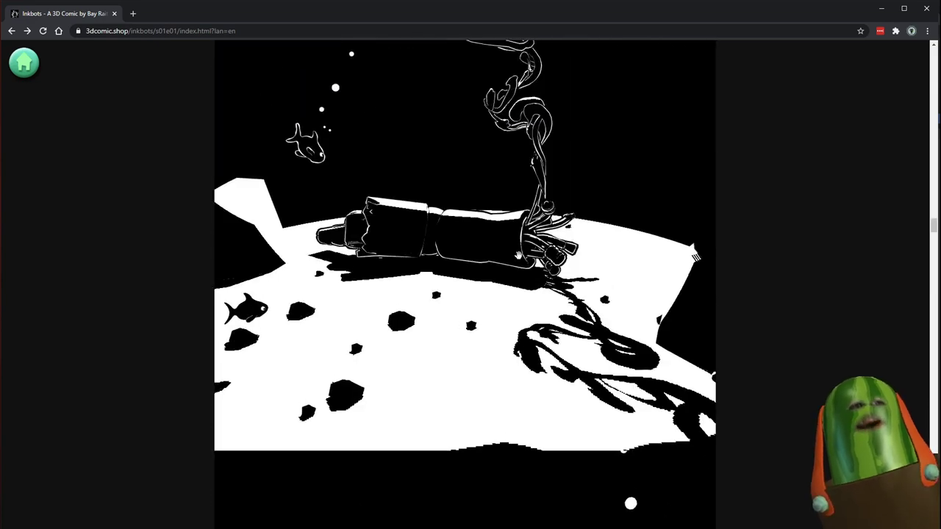
scroll(519, 252, down, 5)
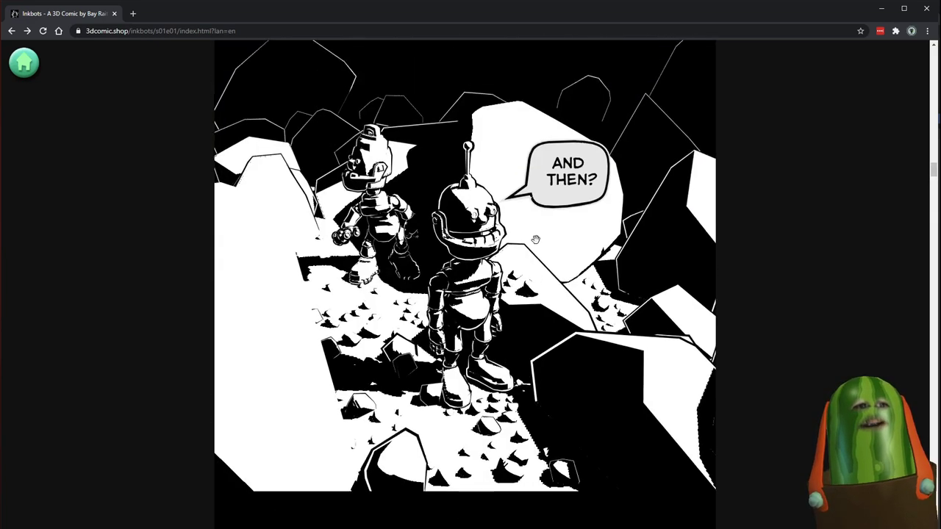
Step: Switch to Blender, toggle the 3D Comics work mode and compare the shaded and solid displays of the Inkbots
key(alt+Tab)
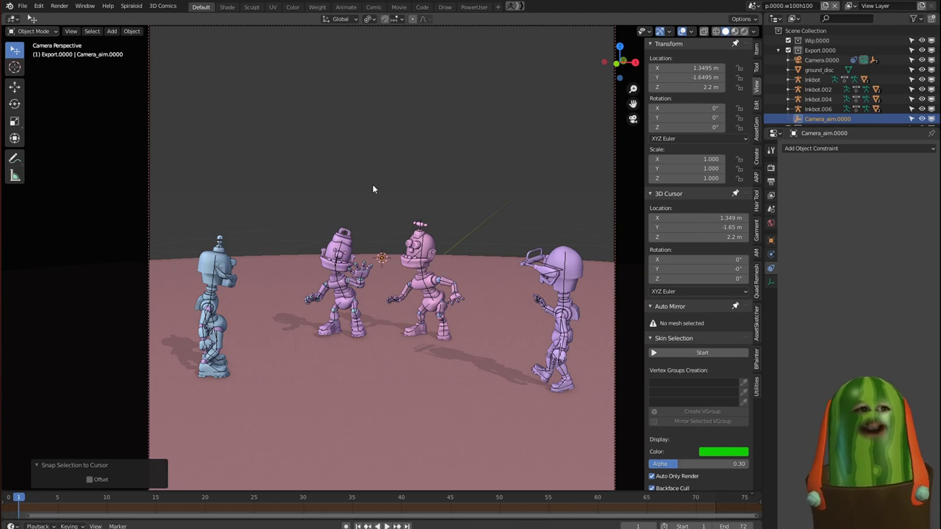
click(163, 6)
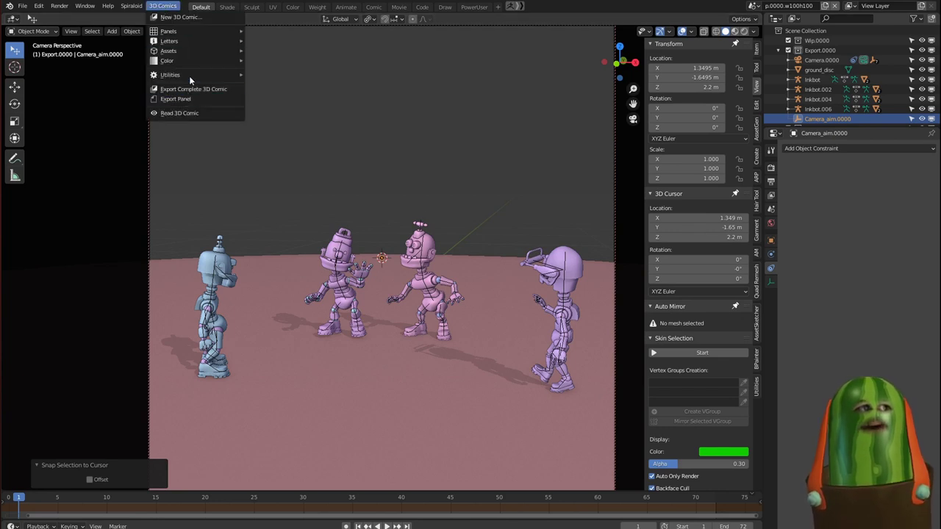
mouse_move(189, 76)
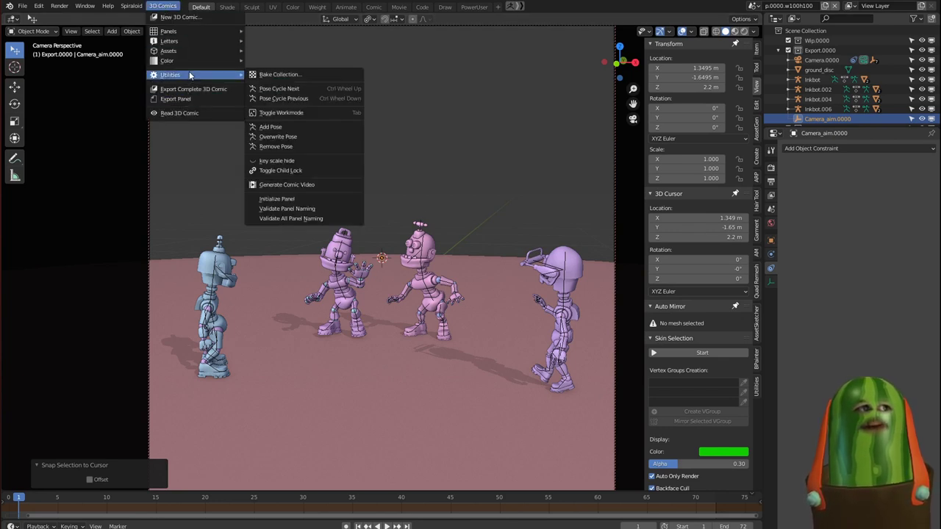
click(305, 113)
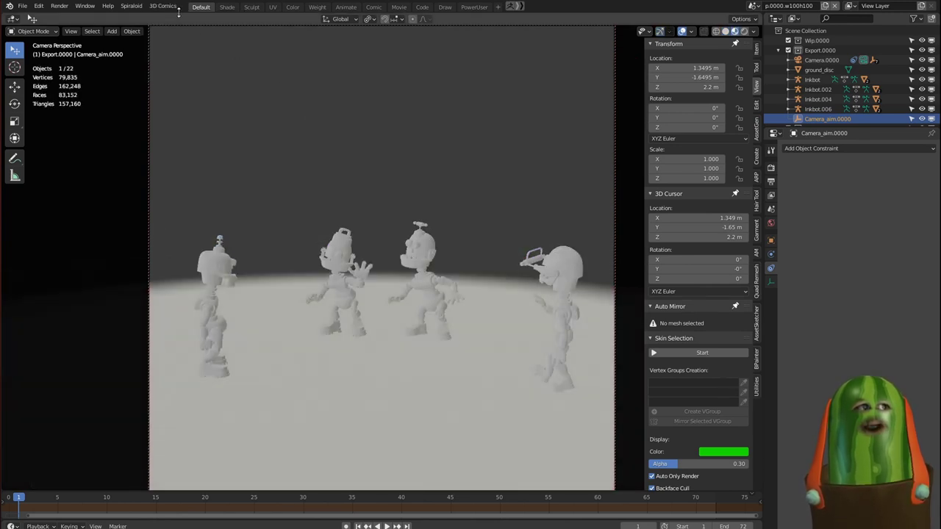
key(shift+z)
key(shift+z)
key(shift+z)
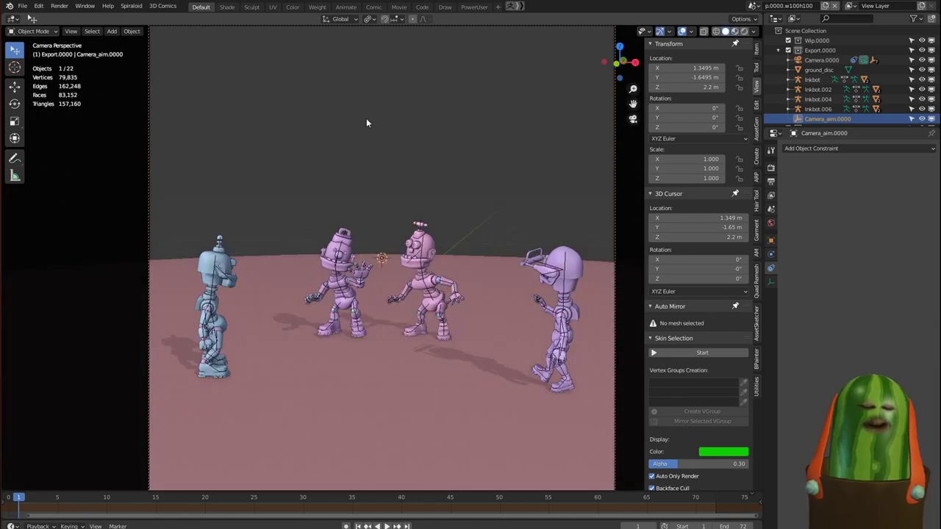
key(ctrl+Tab)
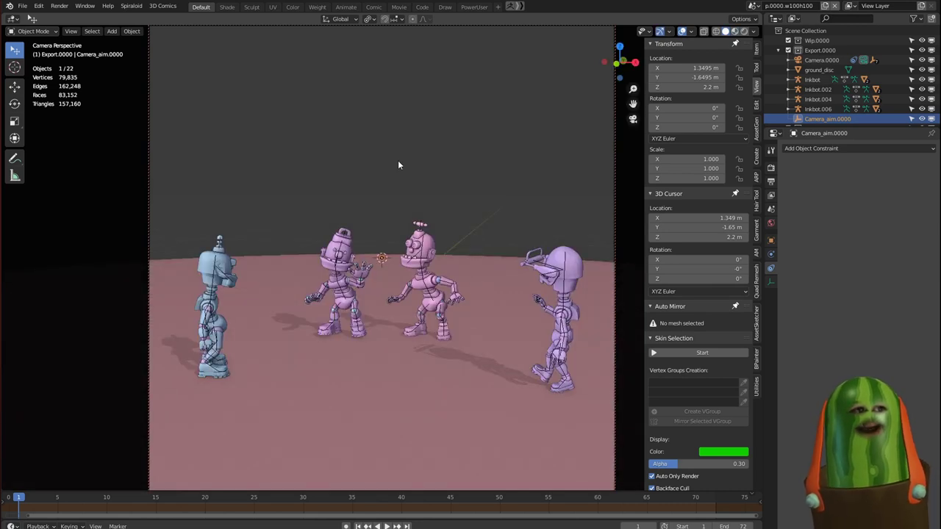
Step: Apply the Ink Toonshade Visible colour utility to all visible Inkbots and the ground disc
key(shift+a)
mouse_move(398, 162)
mouse_move(438, 196)
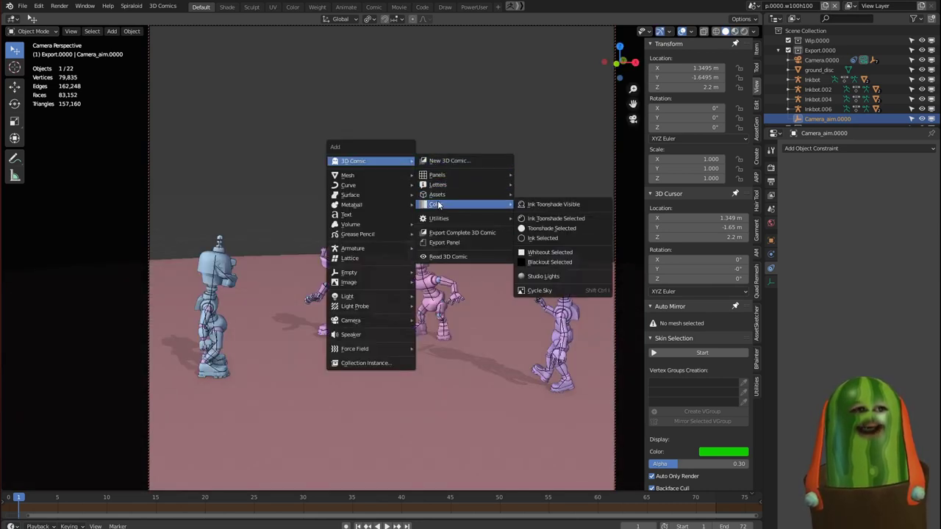
click(545, 208)
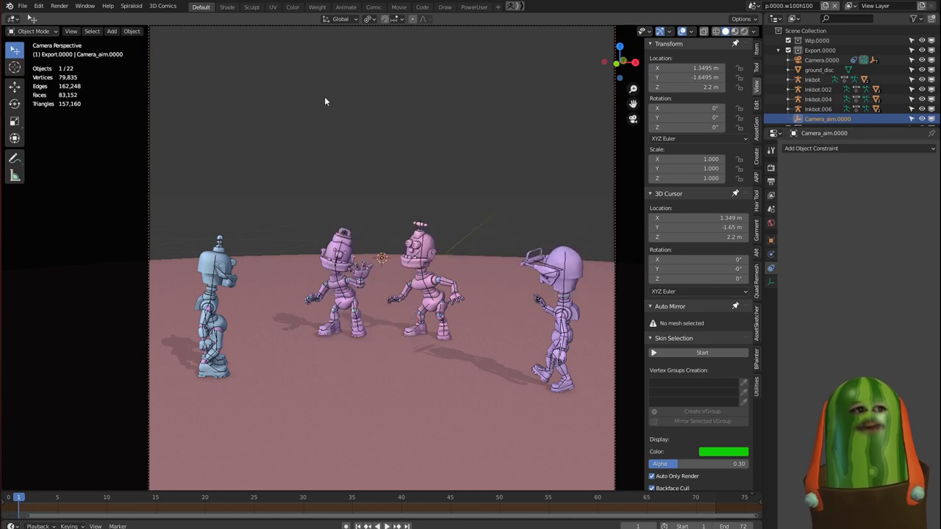
key(shift+a)
mouse_move(315, 120)
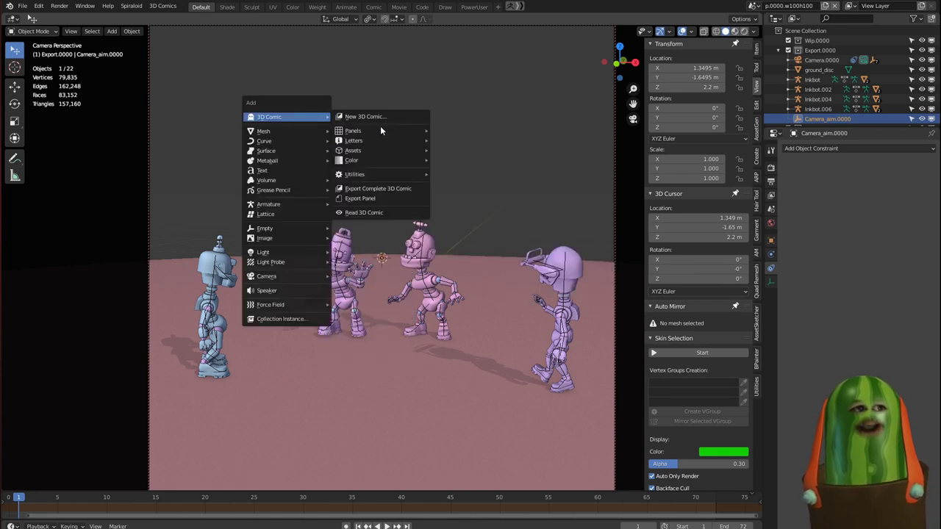
mouse_move(372, 166)
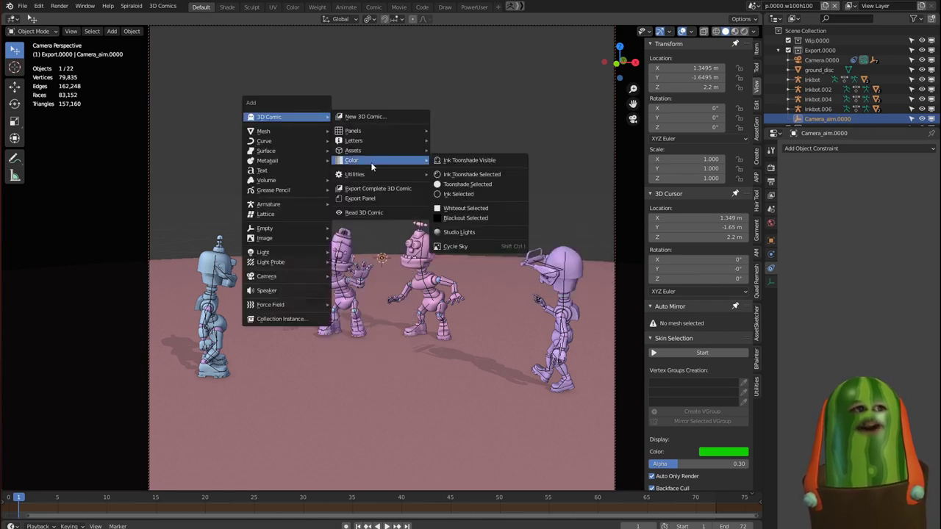
click(475, 161)
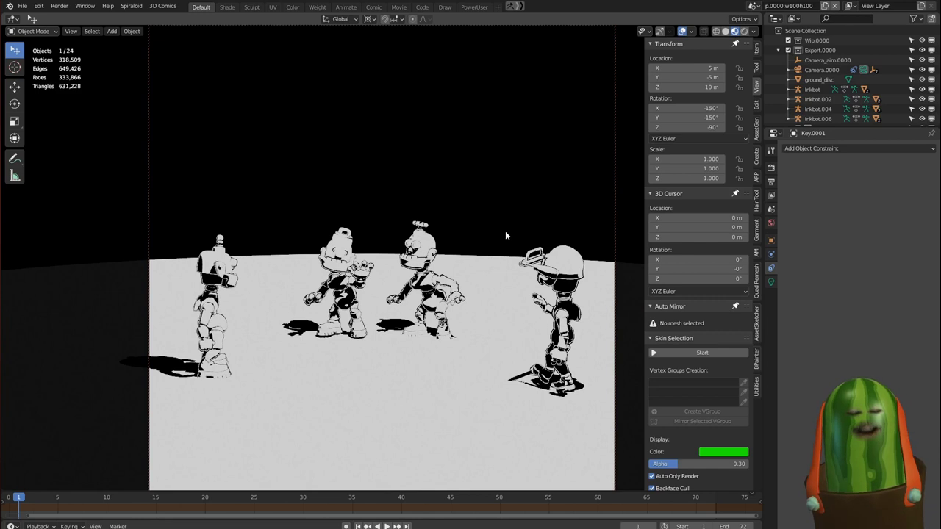
Step: Trackball-rotate the key light by about -13.8° and -126° to recast the shadows across the Inkbots and ground
key(r)
right_click(445, 185)
key(r)
key(r)
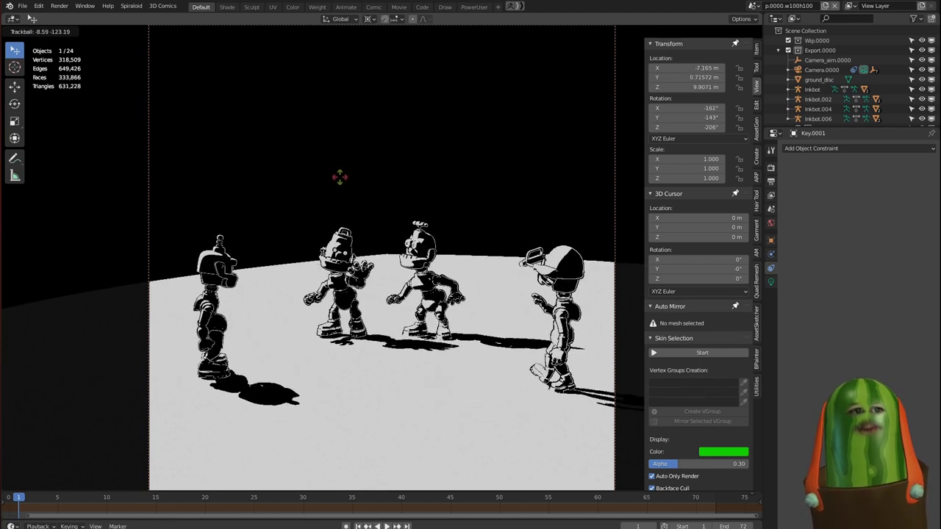
click(383, 174)
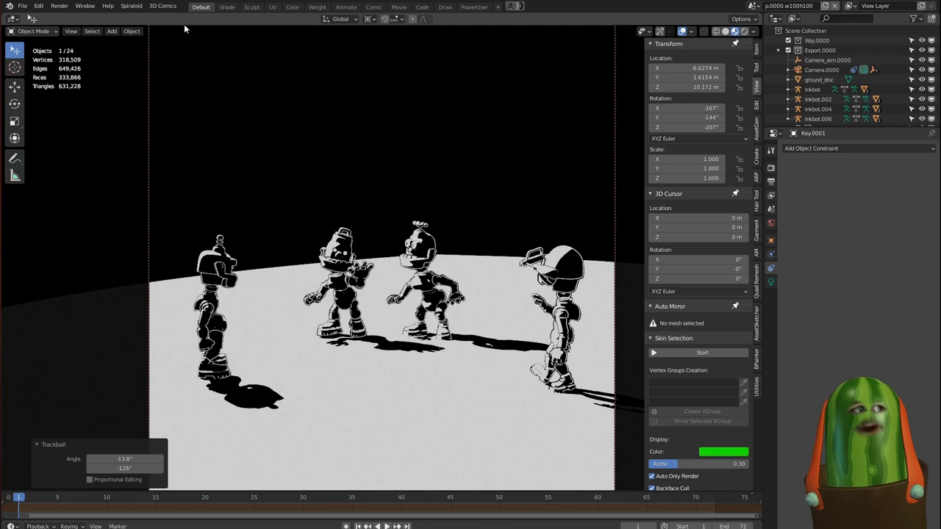
Step: Cycle the comic scene's sky from black to white with the 3D Comics colour utilities
click(163, 5)
mouse_move(184, 75)
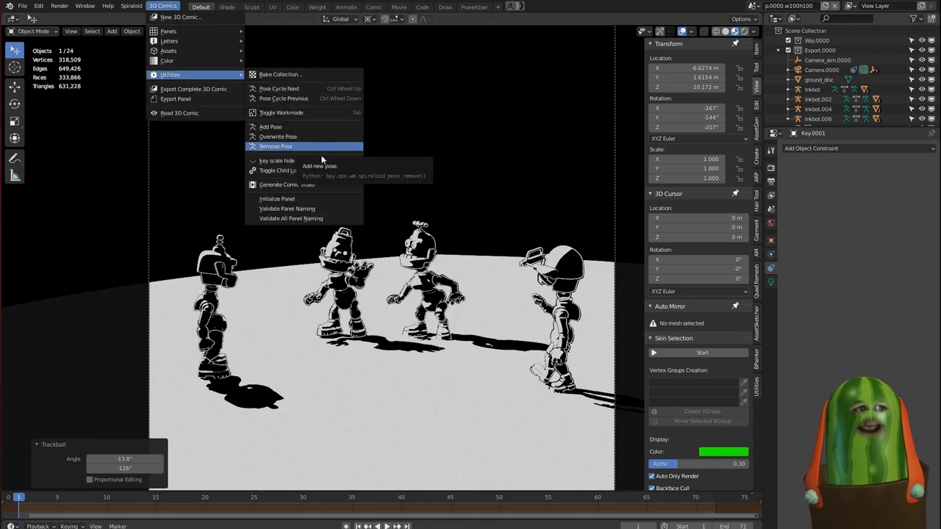
mouse_move(210, 62)
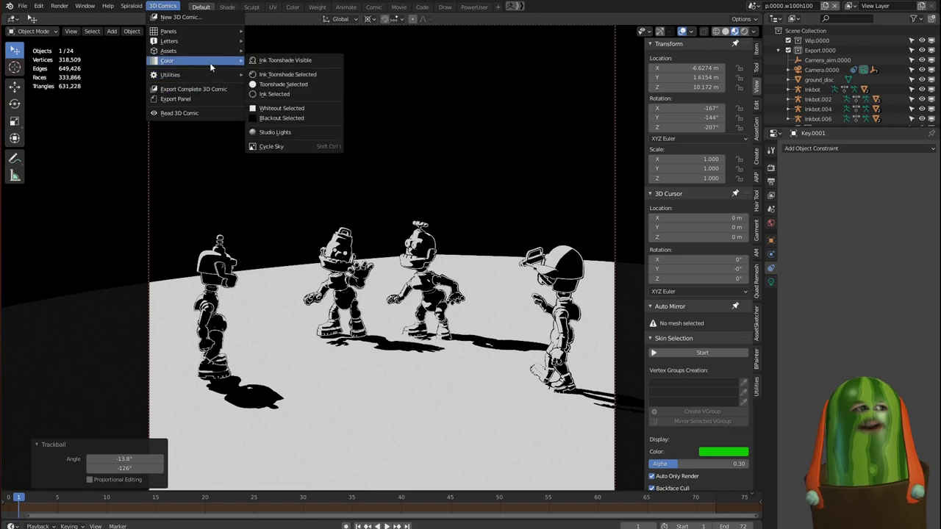
click(277, 147)
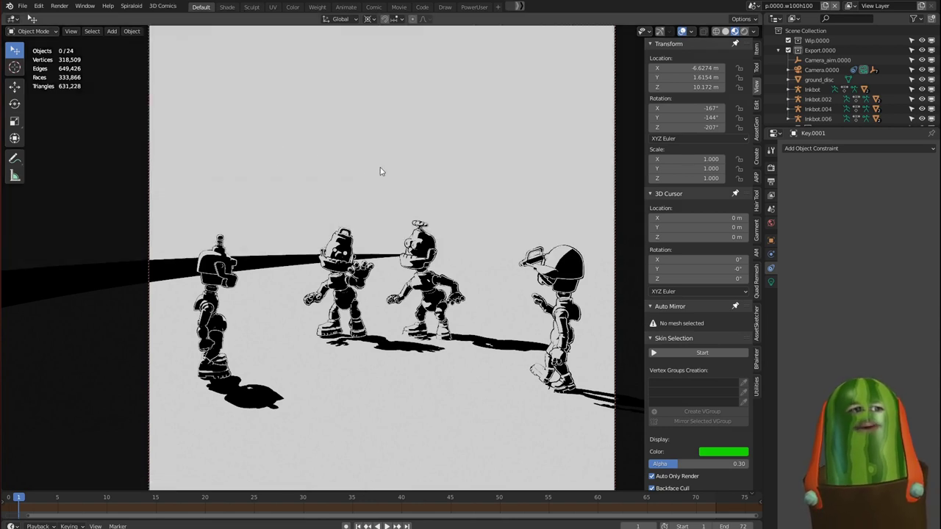
Step: Undo and redo the sky change repeatedly to compare the black and white skies behind the Inkbots
key(ctrl+z)
key(ctrl+shift+z)
key(ctrl+z)
key(ctrl+shift+z)
key(ctrl+z)
key(ctrl+shift+z)
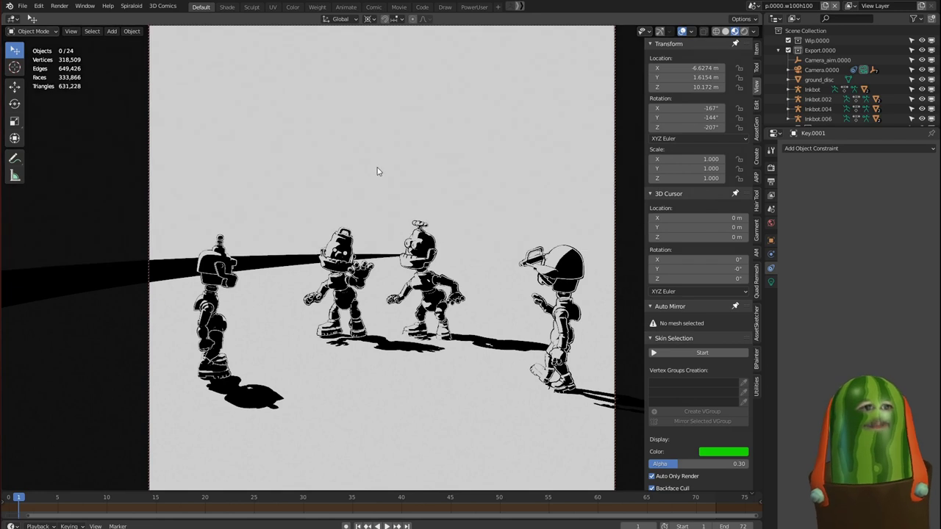
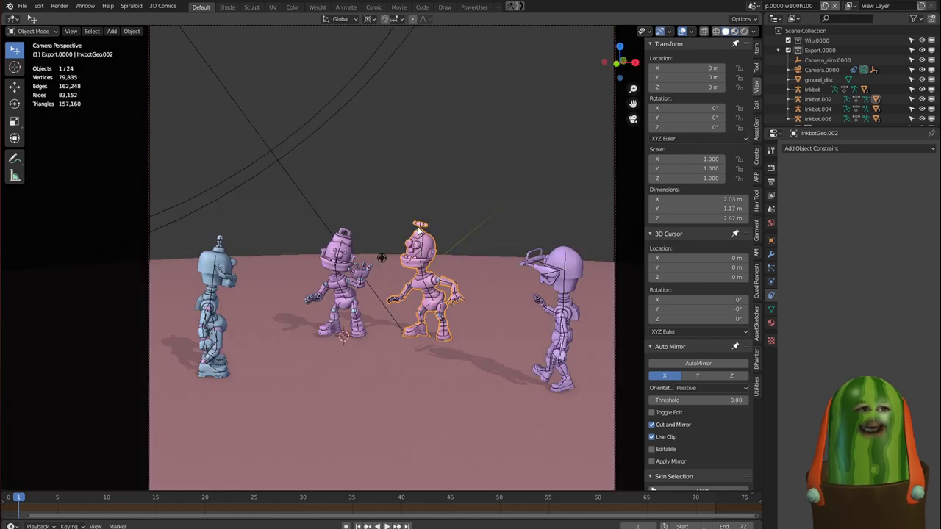
Step: Show the toonshaded Inkbots in the viewport and toggle the work mode back to the solid display
key(shift+z)
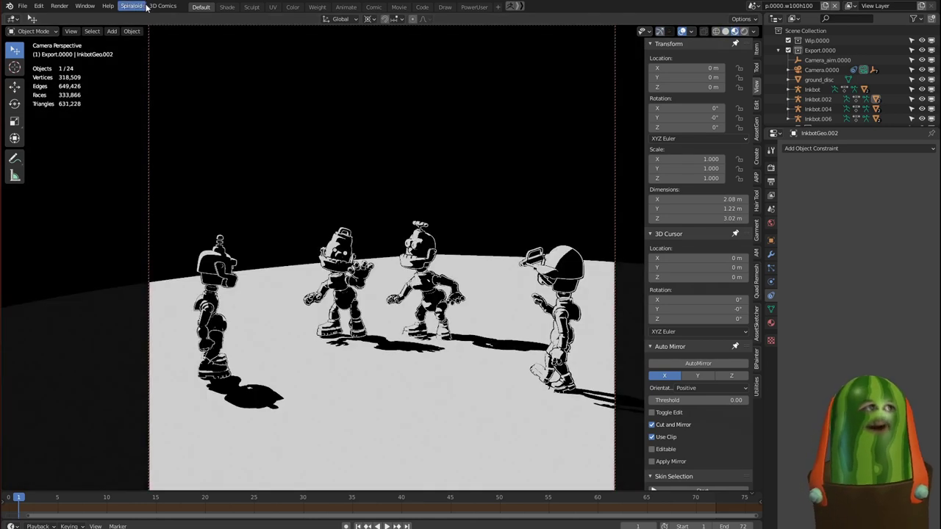
click(163, 6)
mouse_move(201, 81)
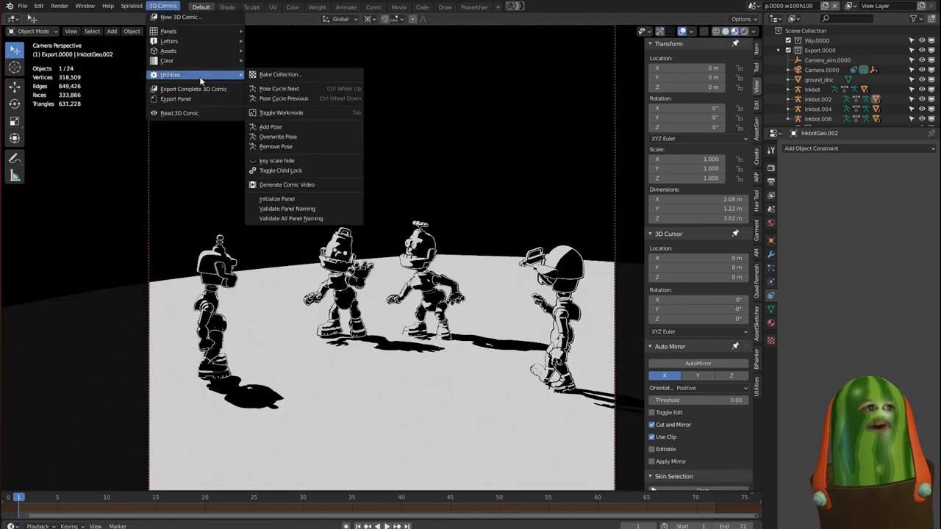
click(279, 113)
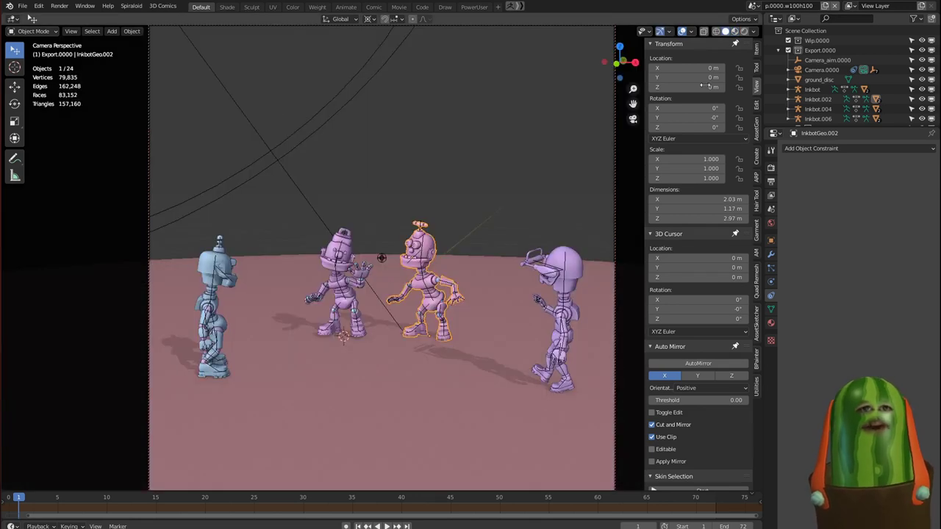
click(692, 31)
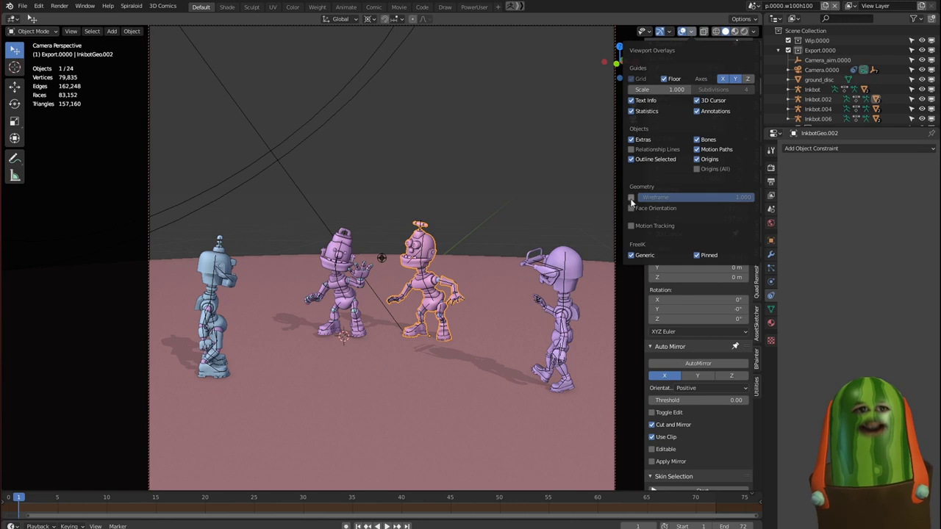
click(672, 30)
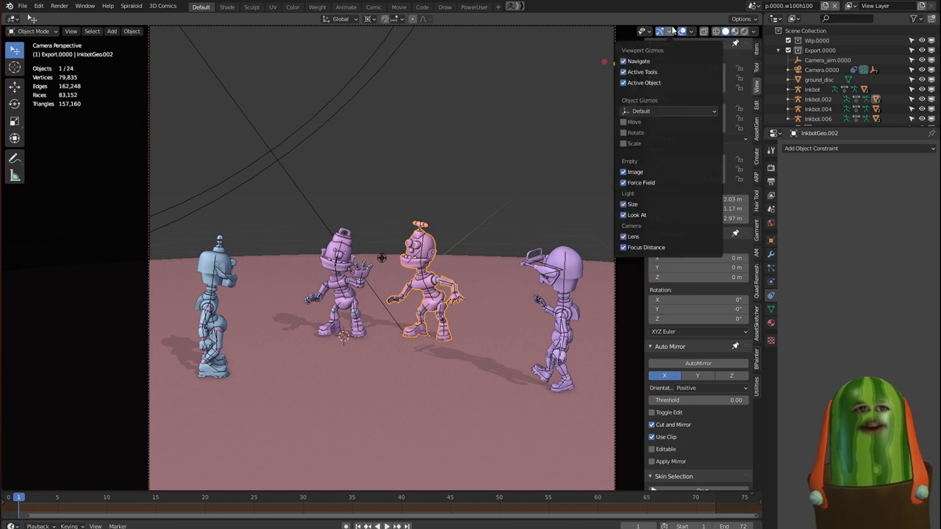
click(754, 32)
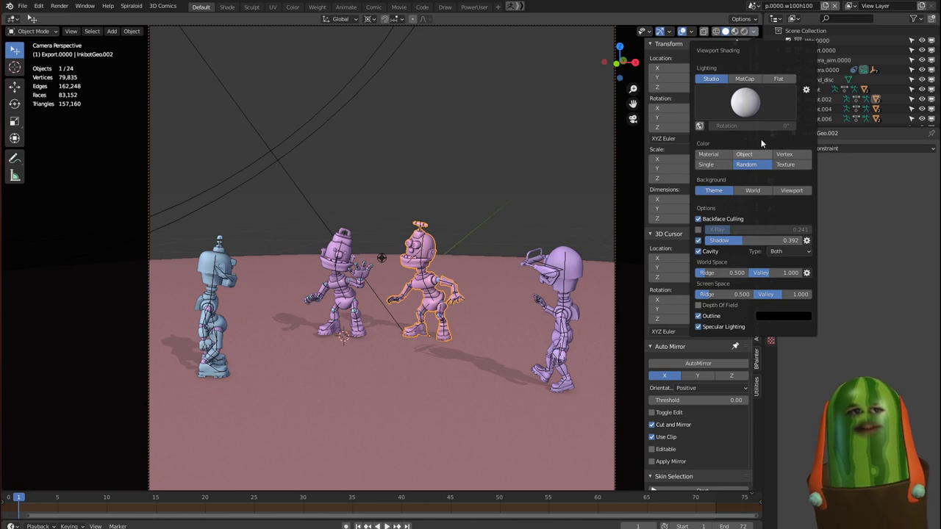
Step: Show the modifier stack of the selected Inkbot, InkbotGeo.002, and collapse all its modifiers
click(770, 255)
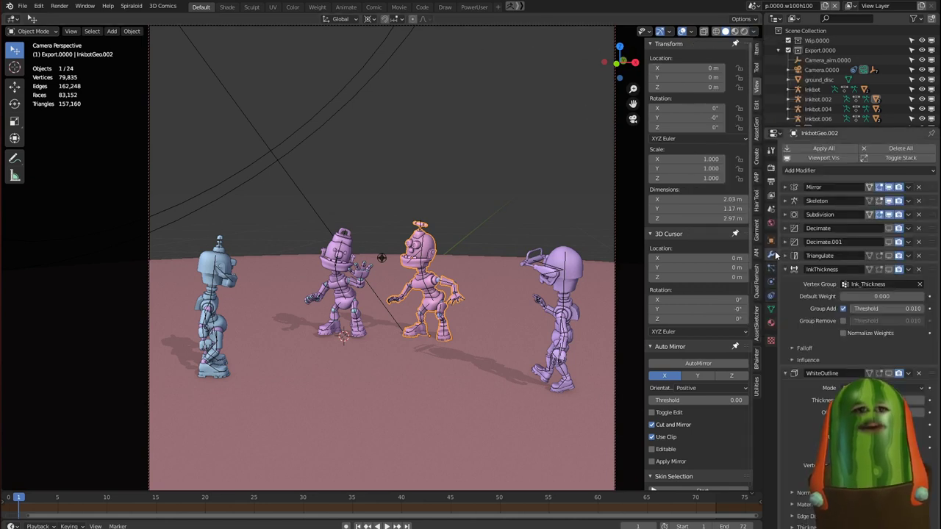
click(894, 159)
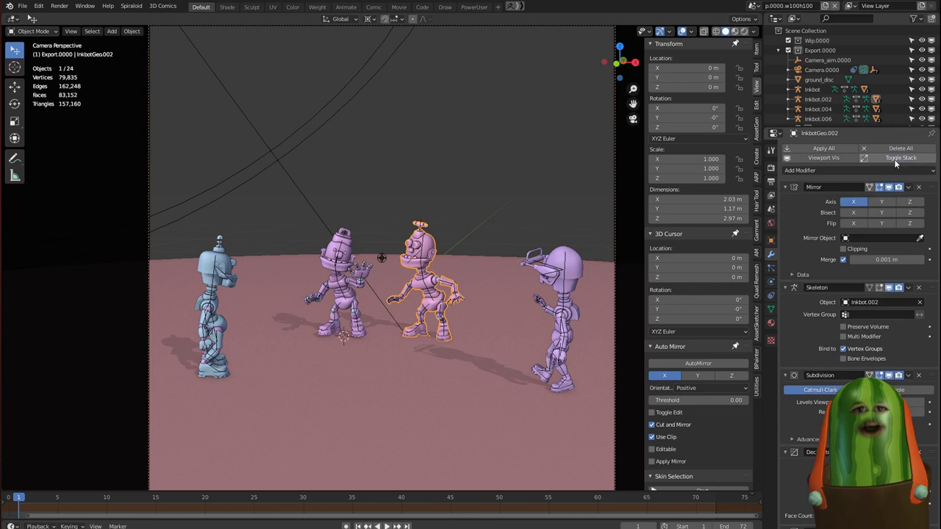
click(894, 159)
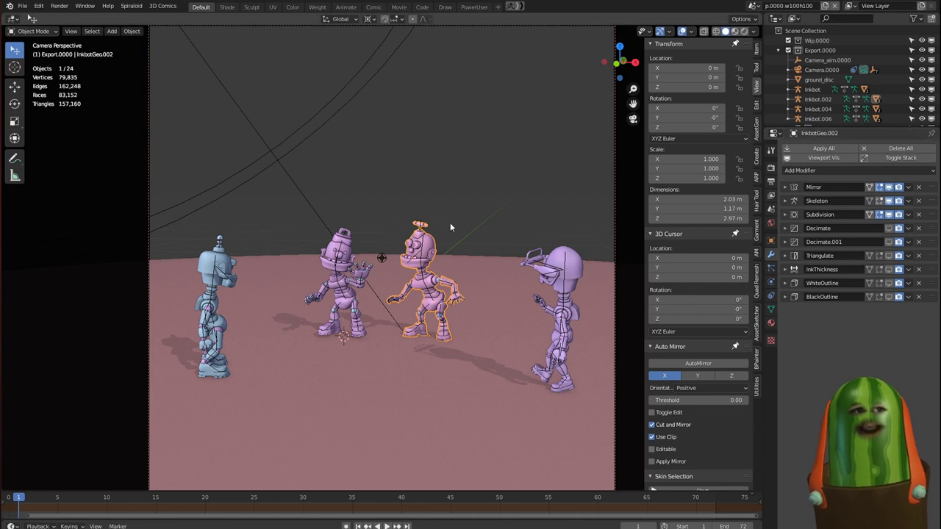
Step: Toggle the viewport repeatedly between the solid work display and the toonshaded look, ending on the toonshaded Inkbots
key(shift+z)
key(shift+z)
key(shift+z)
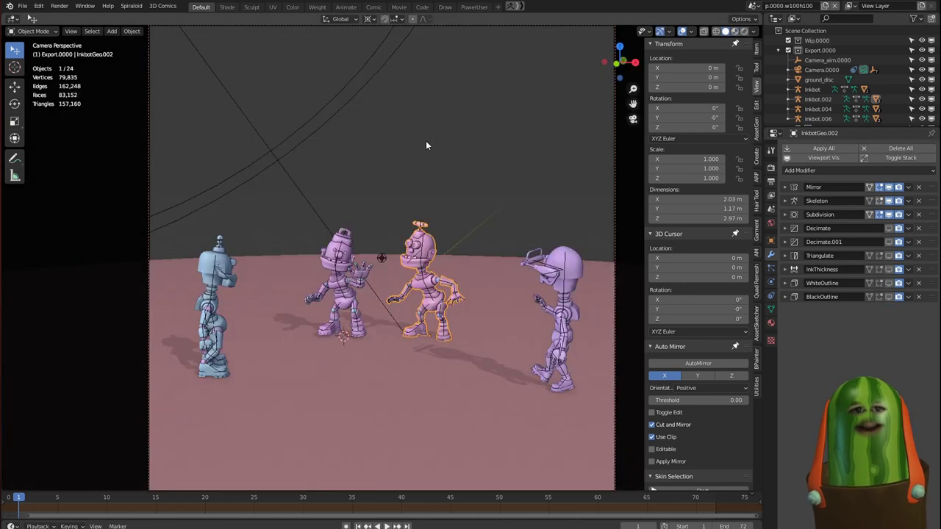
key(shift+z)
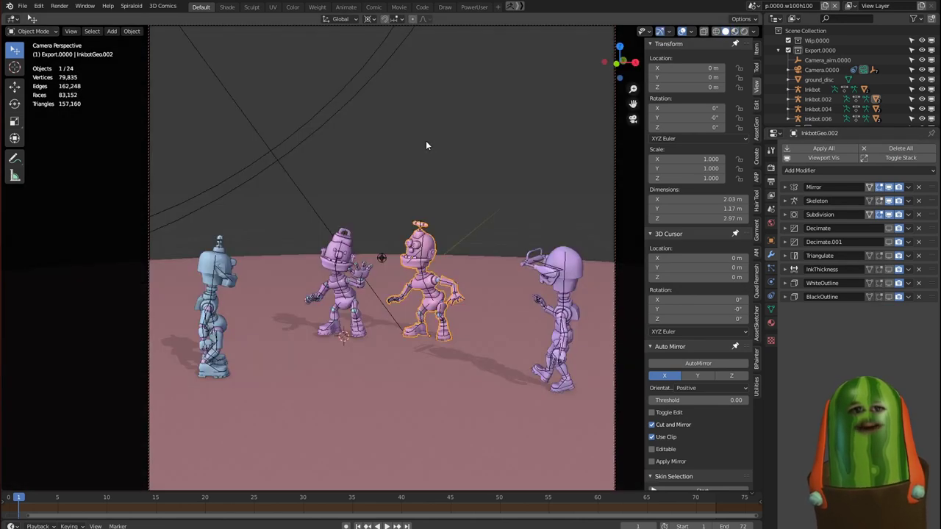
key(shift+z)
Step: Enable the Decimate and Decimate.001 modifiers in the viewport for InkbotGeo.002
click(888, 228)
click(888, 241)
click(889, 256)
click(889, 256)
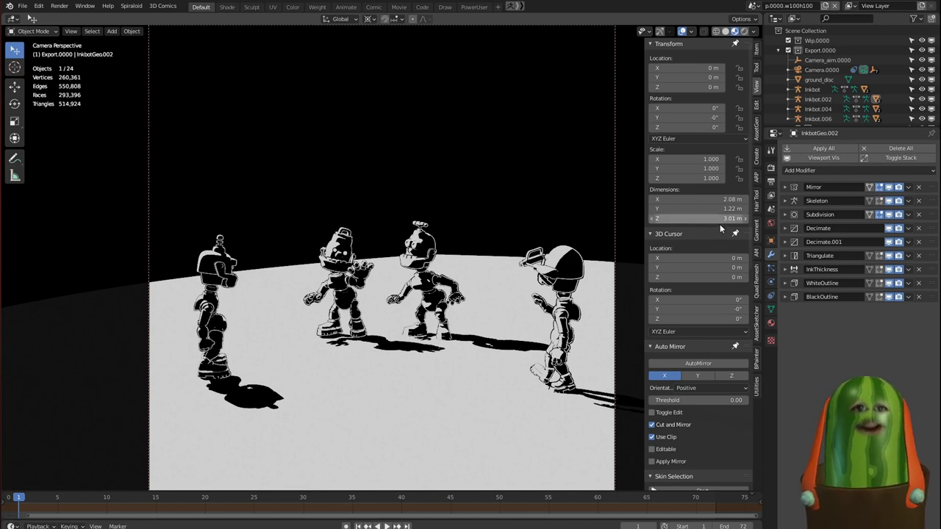
Step: Expand both Decimate modifiers of InkbotGeo.002 and set the Decimate.001 collapse ratio to 0.2
click(785, 229)
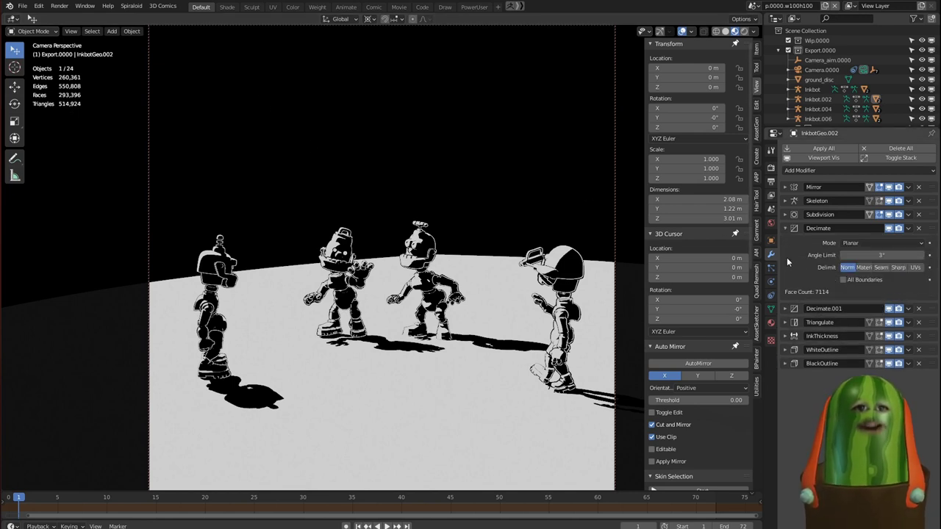
click(786, 309)
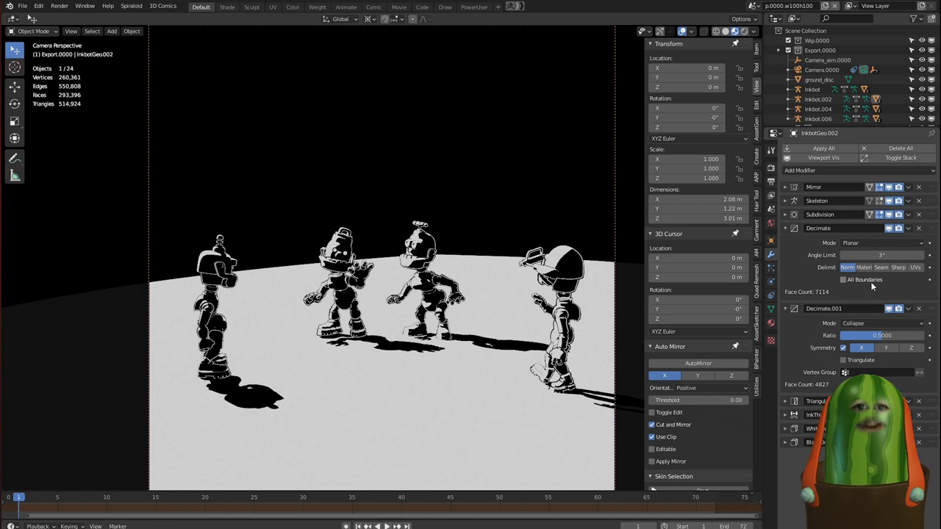
mouse_move(883, 335)
mouse_down()
mouse_move(857, 335)
mouse_move(865, 339)
mouse_up()
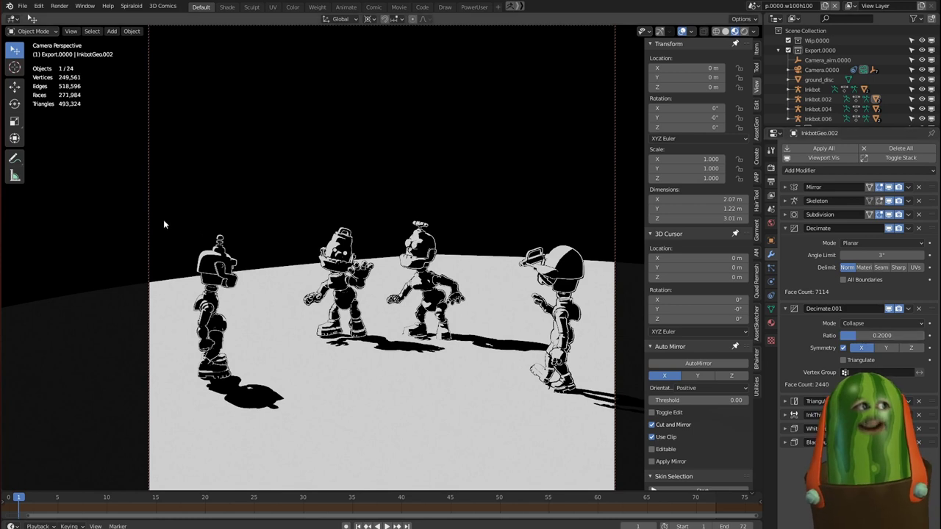
Step: Set the Decimate.001 collapse ratio to 0.2 on the capped Inkbot, InkbotGeo.006
click(554, 264)
click(785, 316)
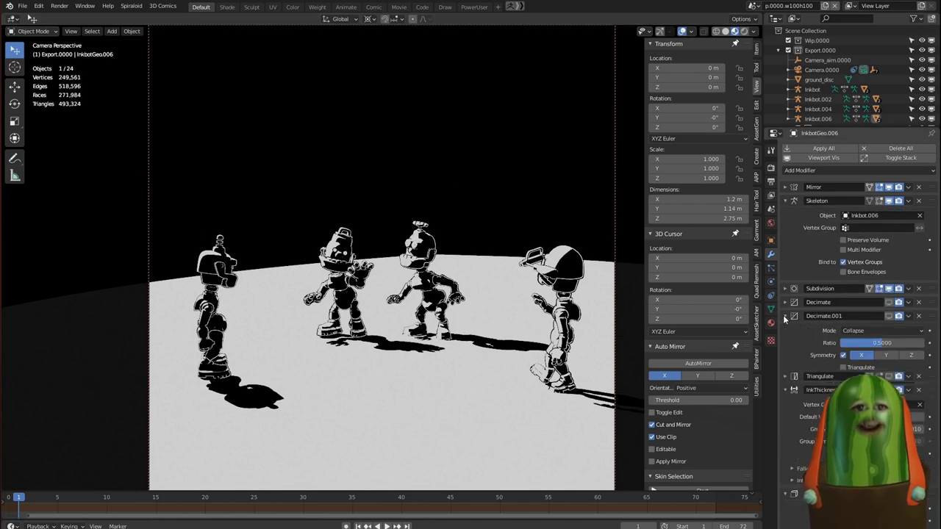
click(880, 343)
text(0.2)
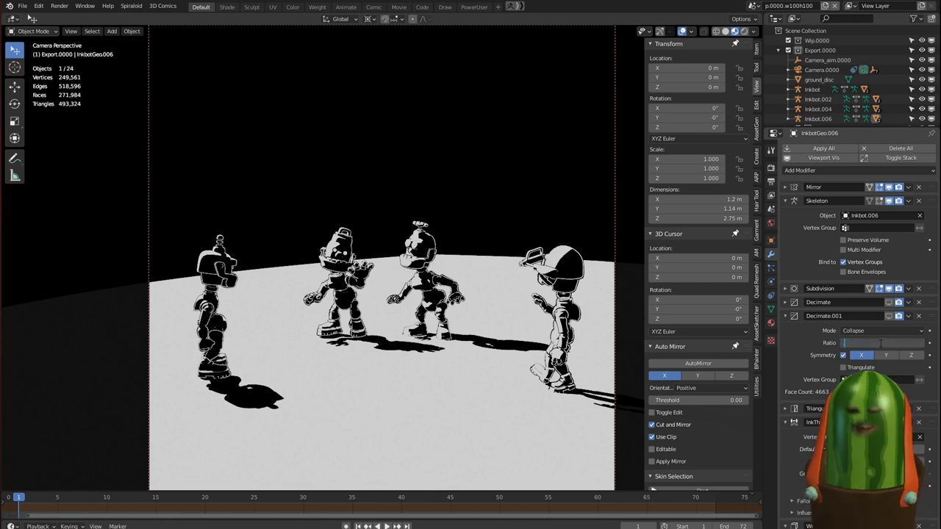
key(Return)
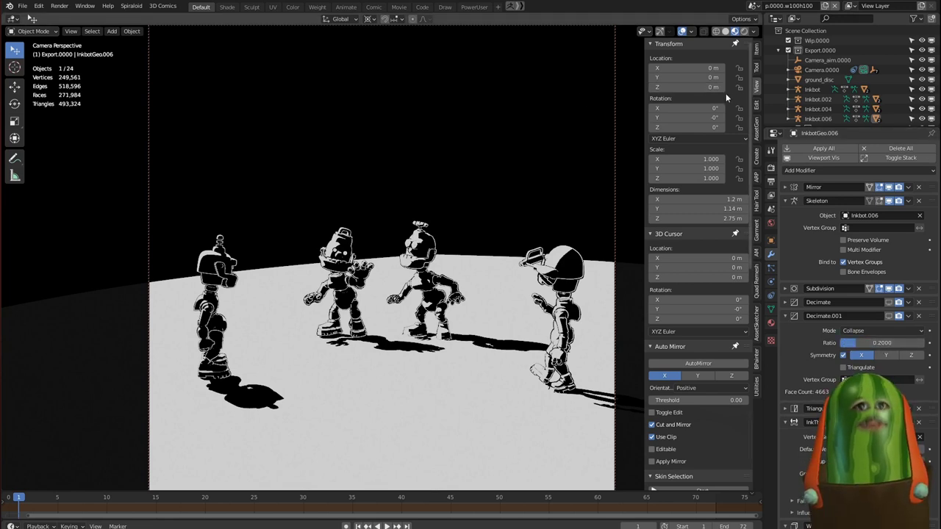
Step: Set the Decimate.001 collapse ratio to 0.2 on the Inkbot with the raised hand, InkbotGeo
click(335, 251)
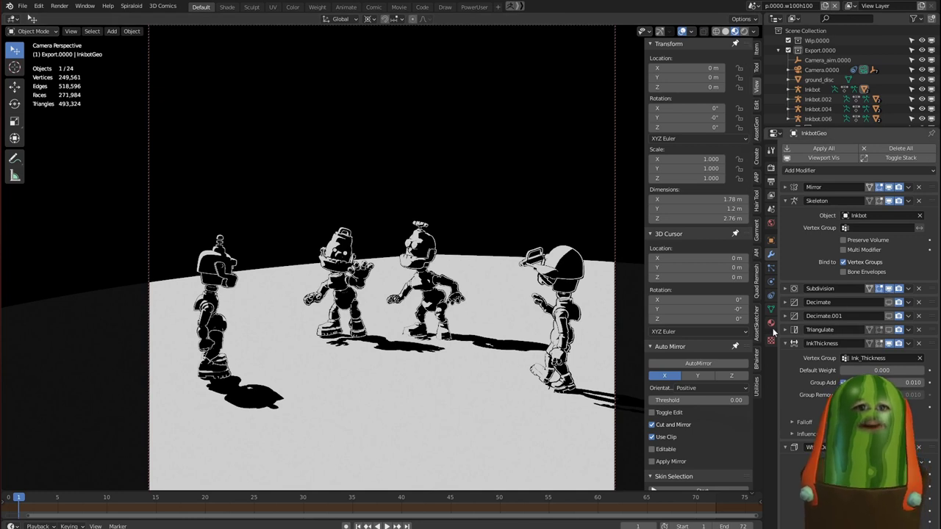
click(786, 317)
click(872, 343)
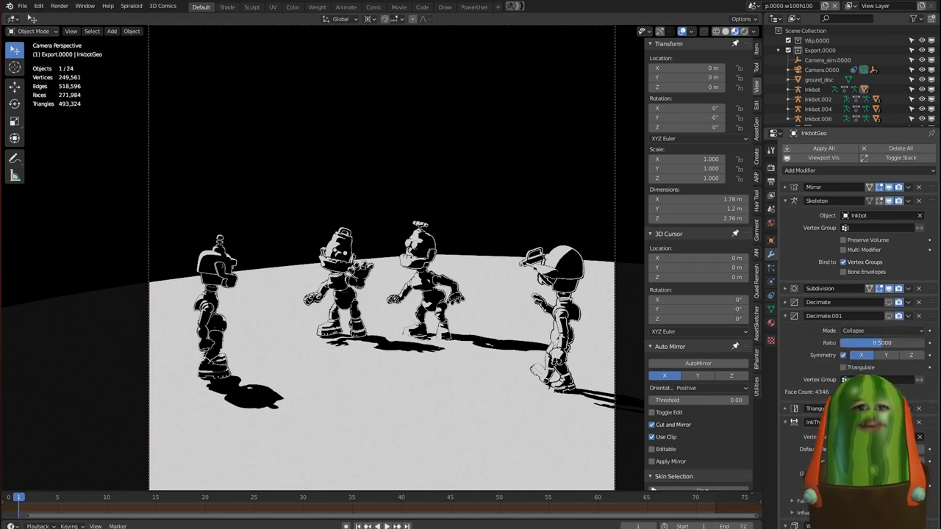
text(0.2)
key(Return)
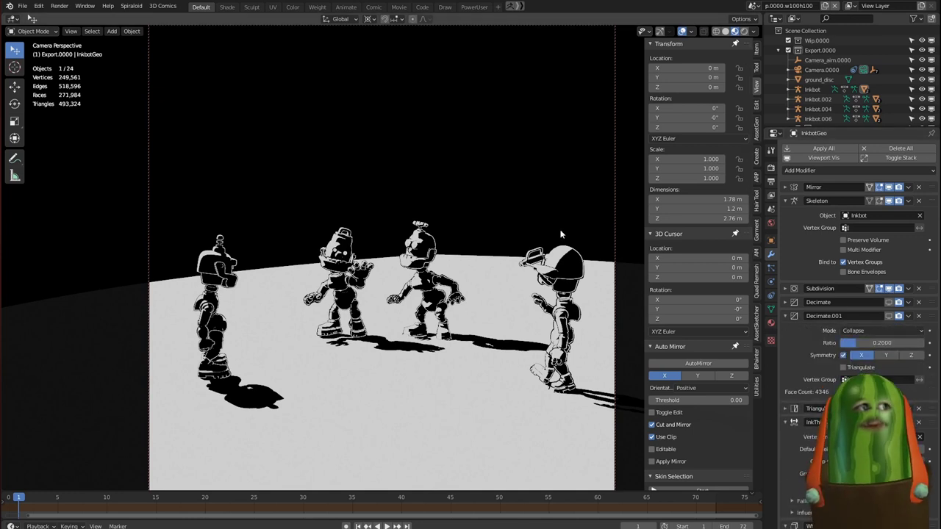
Step: Enable both Decimate modifiers in the viewport for InkbotGeo.004 and set its Decimate.001 collapse ratio to 0.2
click(215, 274)
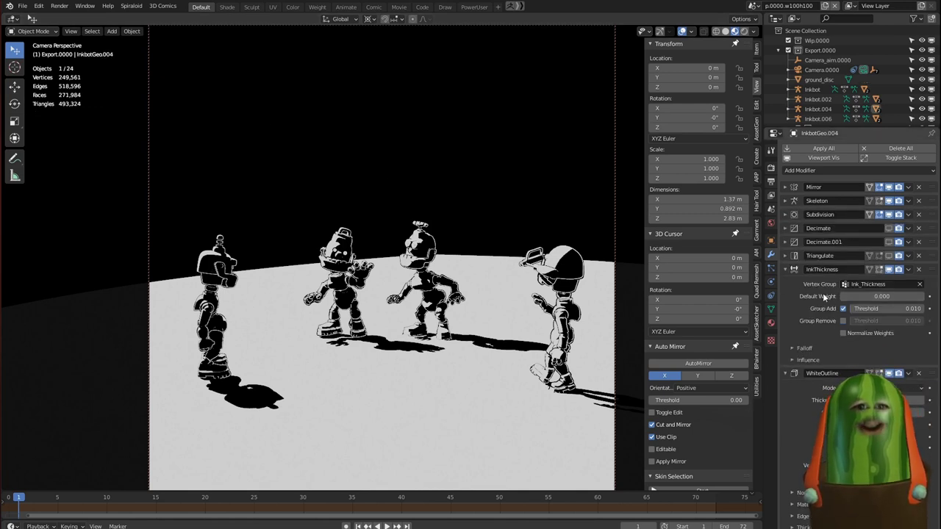
click(785, 242)
click(888, 242)
click(888, 228)
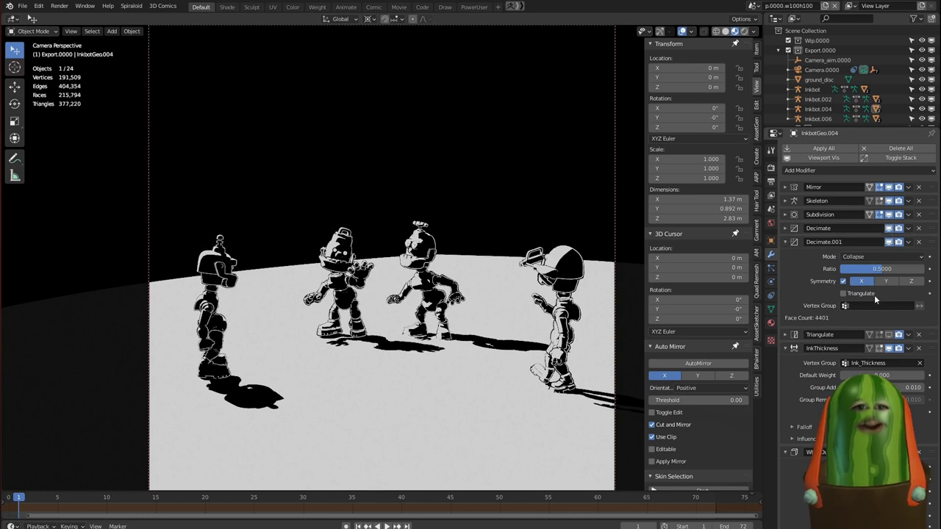
click(871, 269)
text(2)
key(Return)
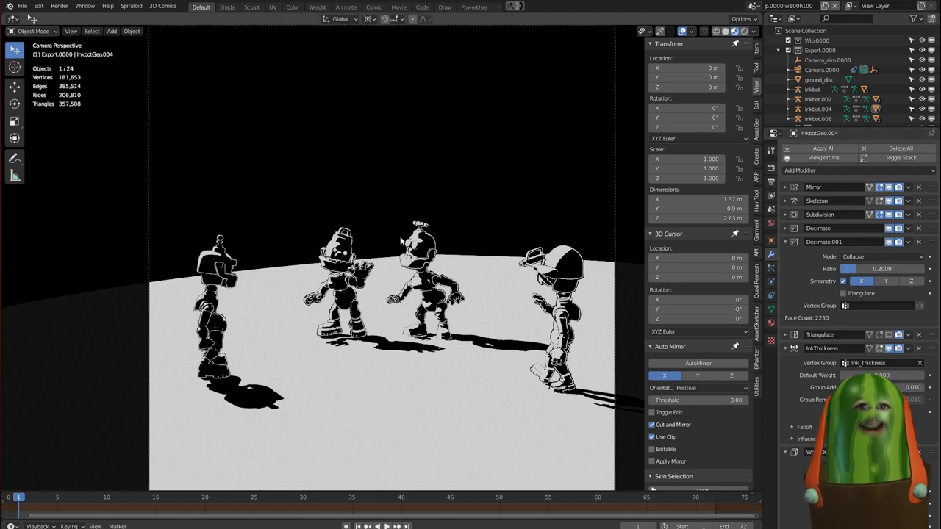
Step: Inspect the decimated propeller-topped Inkbot up close in both the solid and toonshaded displays
key(shift+z)
key(shift+z)
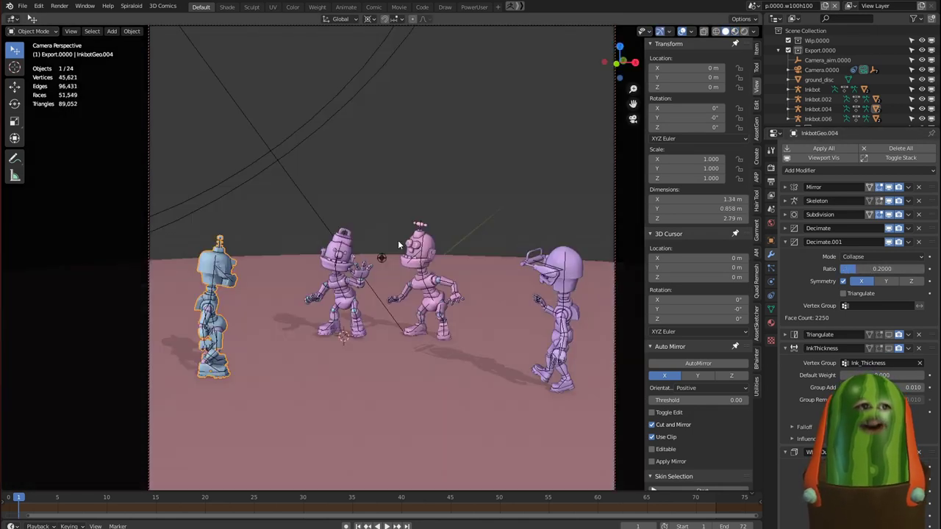
middle_drag(398, 240, 332, 248)
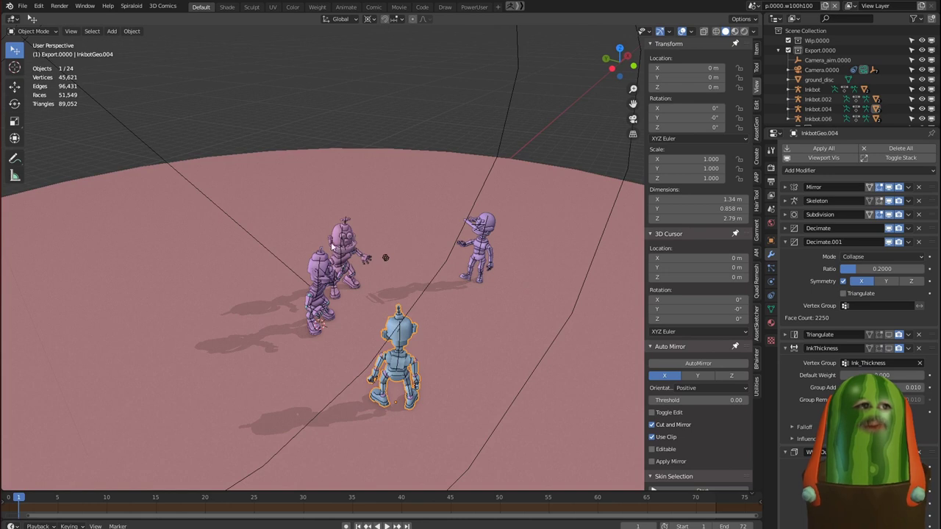
click(338, 244)
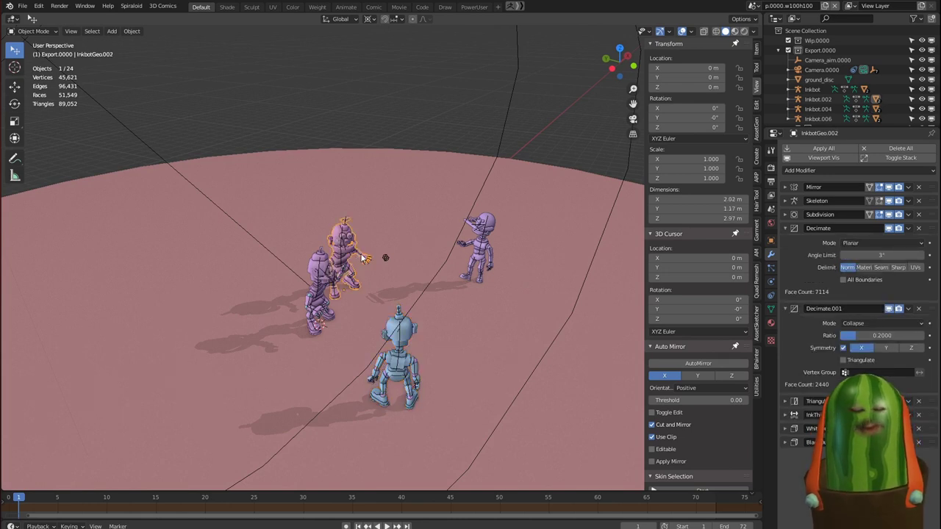
scroll(361, 254, up, 8)
middle_drag(431, 253, 366, 211)
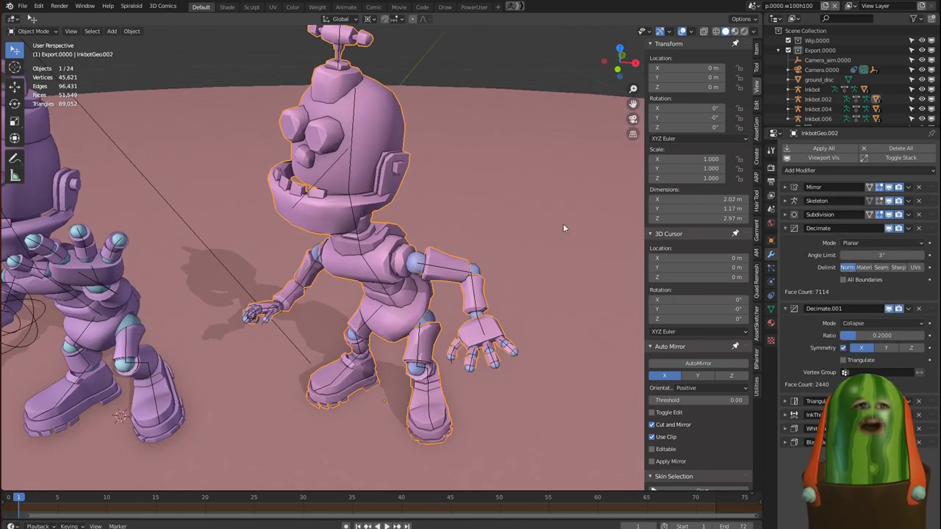
key(shift+z)
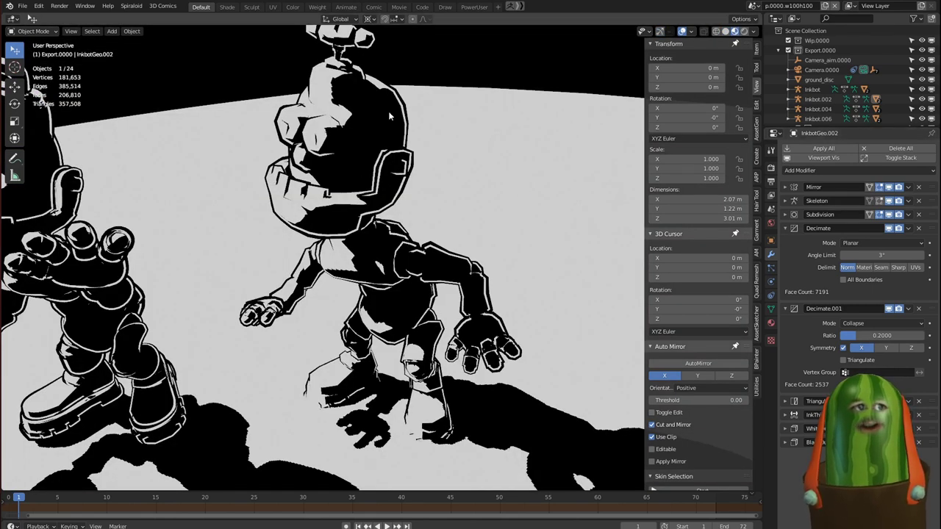
key(shift+z)
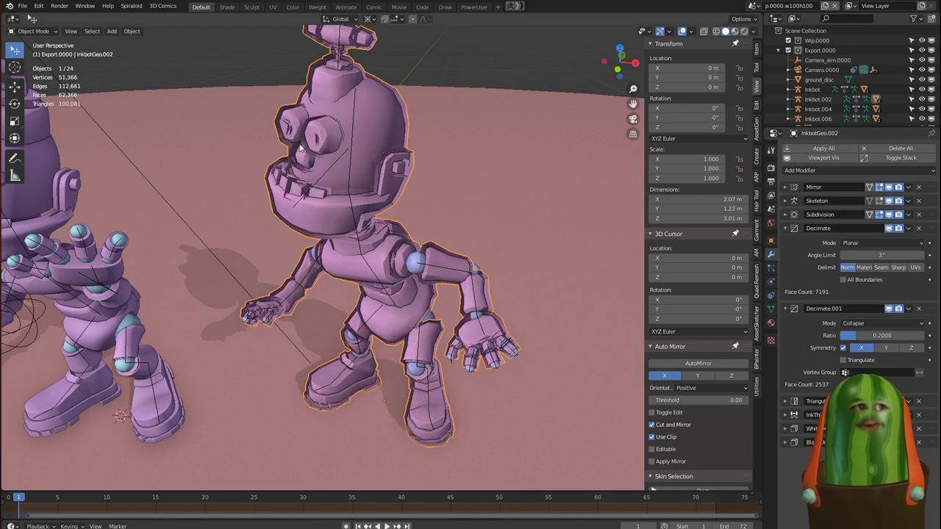
Step: Examine the decimated mesh on the propeller-topped Inkbot's head from several angles, with and without the wireframe overlay
middle_drag(300, 172, 386, 233)
scroll(354, 181, up, 4)
key(shift+z)
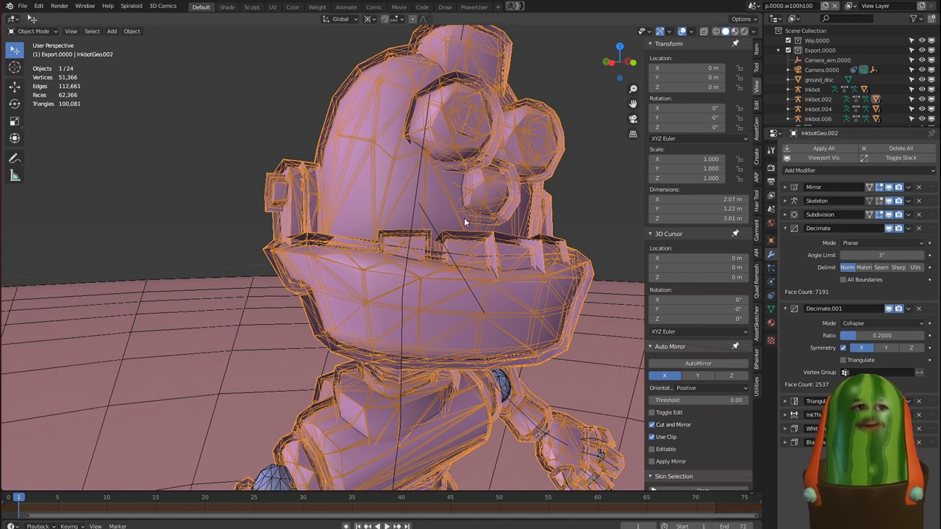
key(z)
key(shift+z)
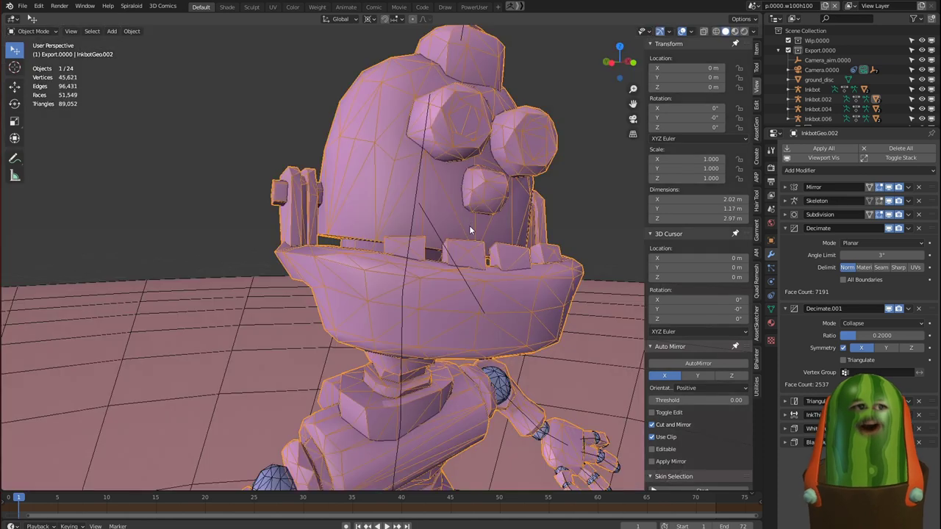
key(shift+z)
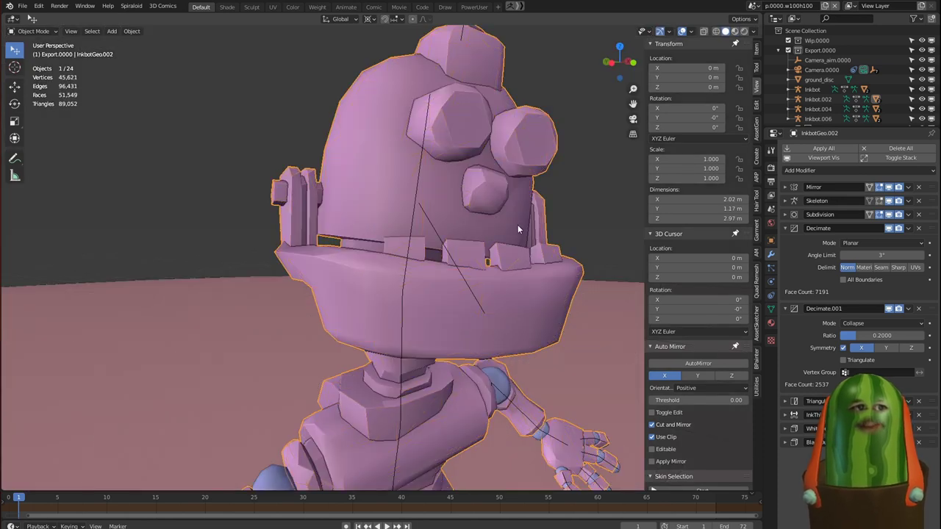
middle_drag(515, 230, 508, 289)
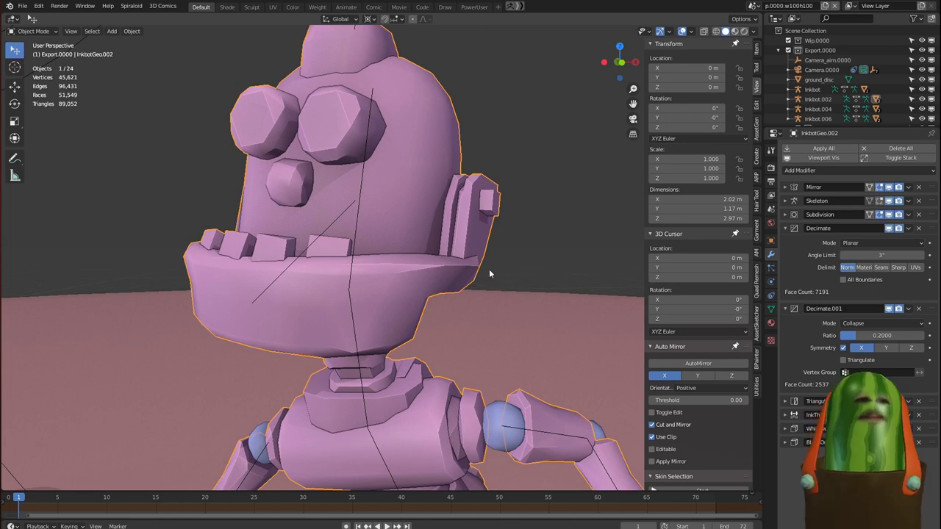
scroll(487, 276, down, 5)
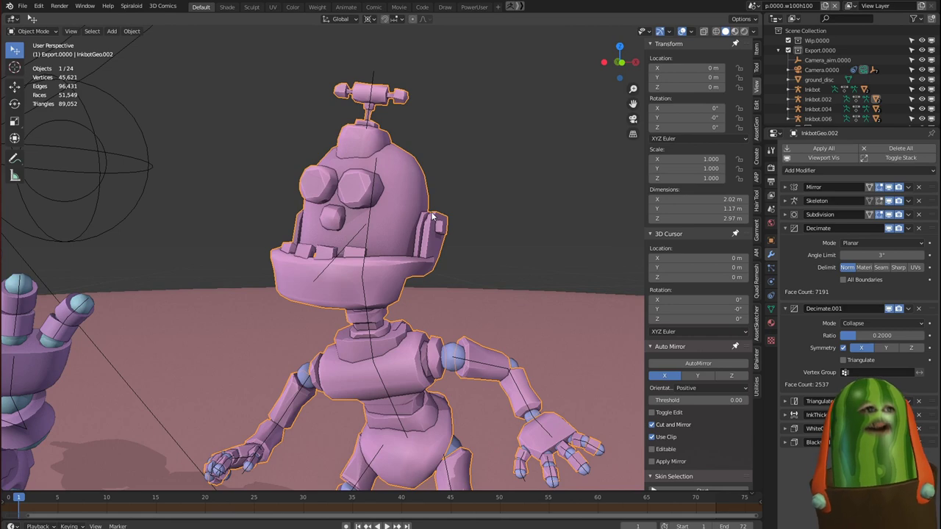
Step: Return to the toonshaded display and enable the Decimate and Decimate.001 modifiers in the viewport for InkbotGeo
key(shift+z)
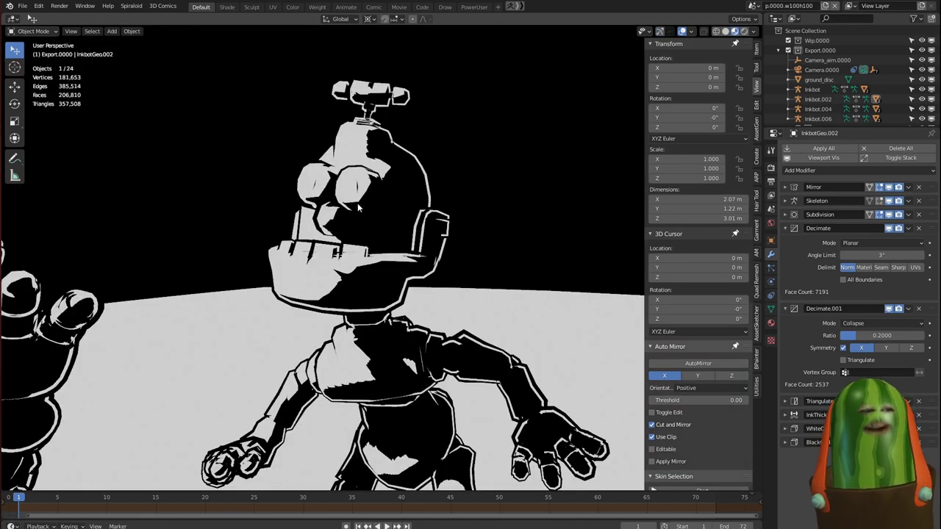
shift+middle_drag(262, 220, 541, 181)
click(289, 250)
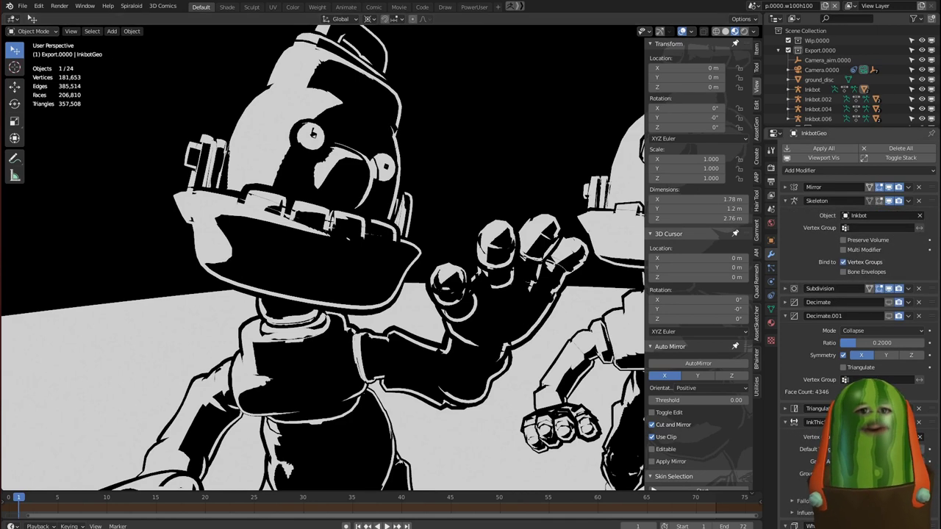
click(889, 316)
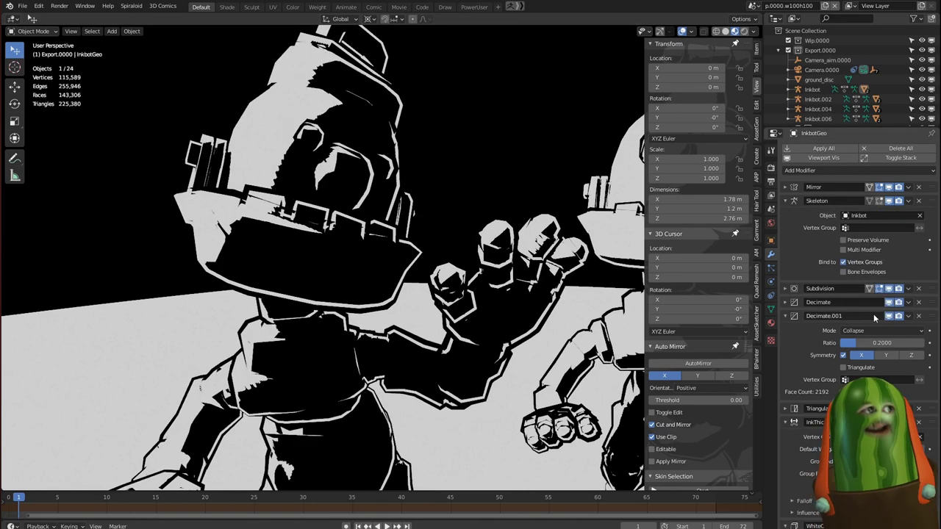
Step: Enable the Decimate and Decimate.001 modifiers in the viewport for InkbotGeo.006, the Inkbot wearing the cap
scroll(394, 238, down, 5)
middle_drag(440, 280, 105, 276)
click(464, 180)
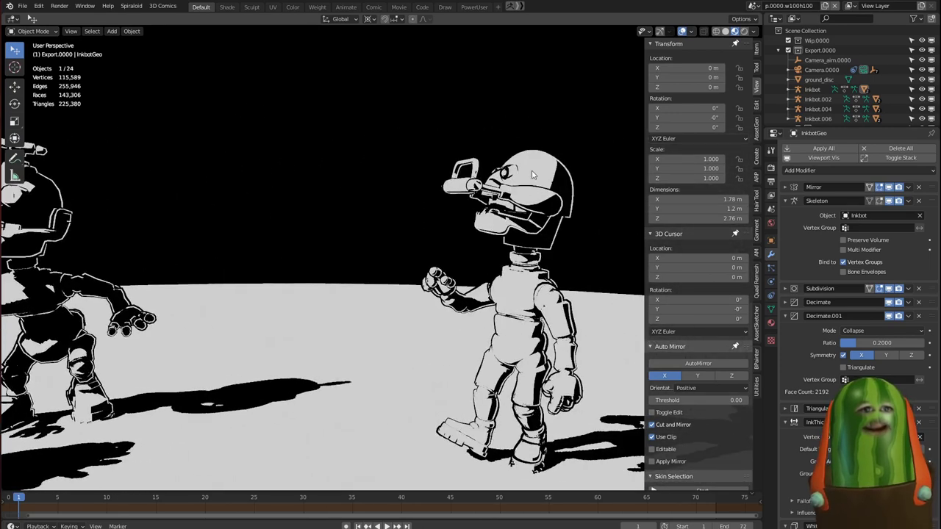
click(888, 316)
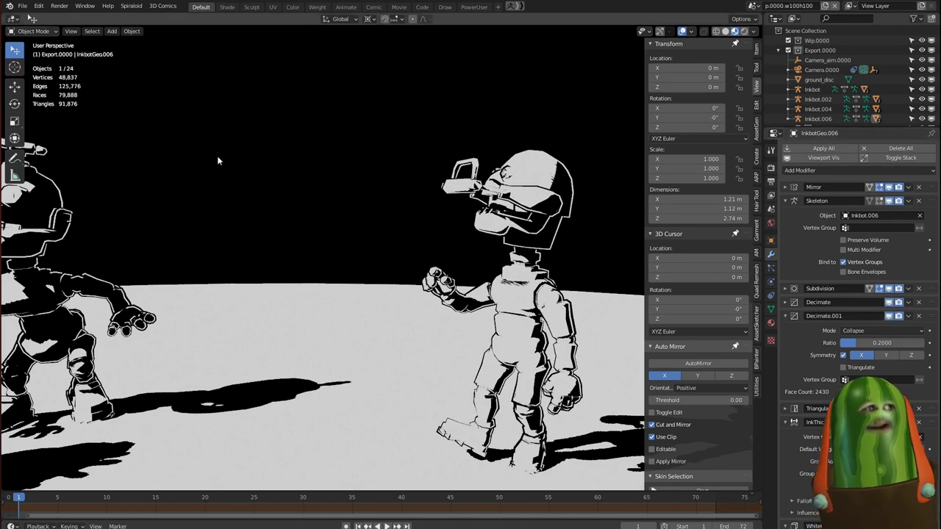
middle_drag(437, 209, 456, 224)
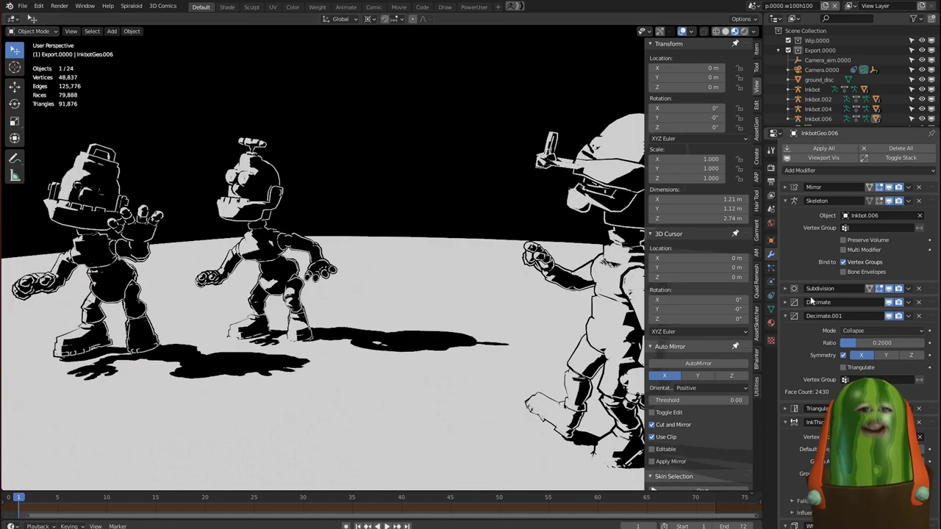
Step: Set the Decimate.001 collapse ratio of InkbotGeo, the Inkbot with the raised hand, to 0.33
middle_drag(313, 200, 322, 218)
click(322, 218)
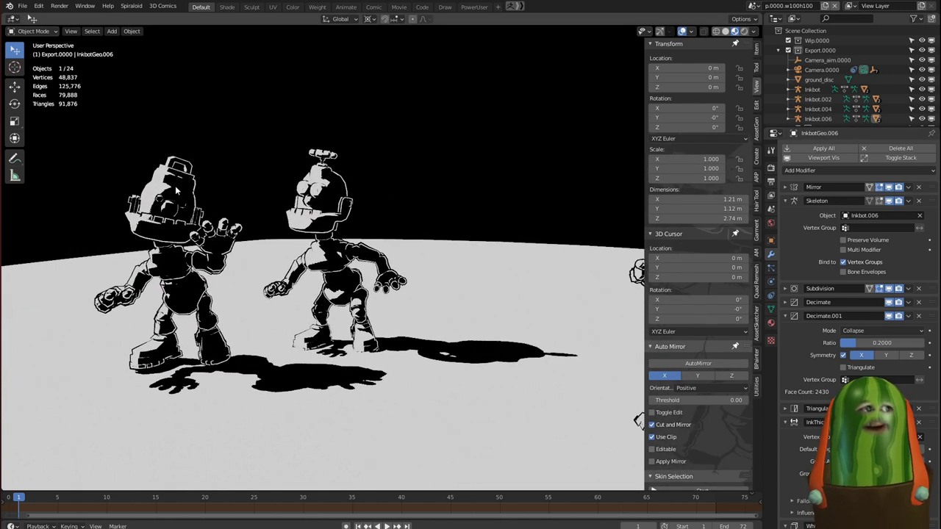
click(865, 343)
text(0.33)
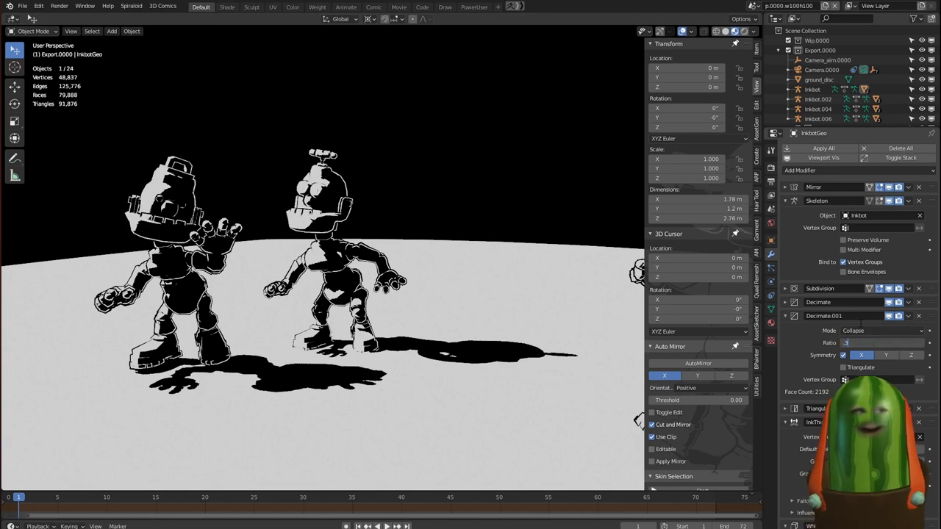
key(Return)
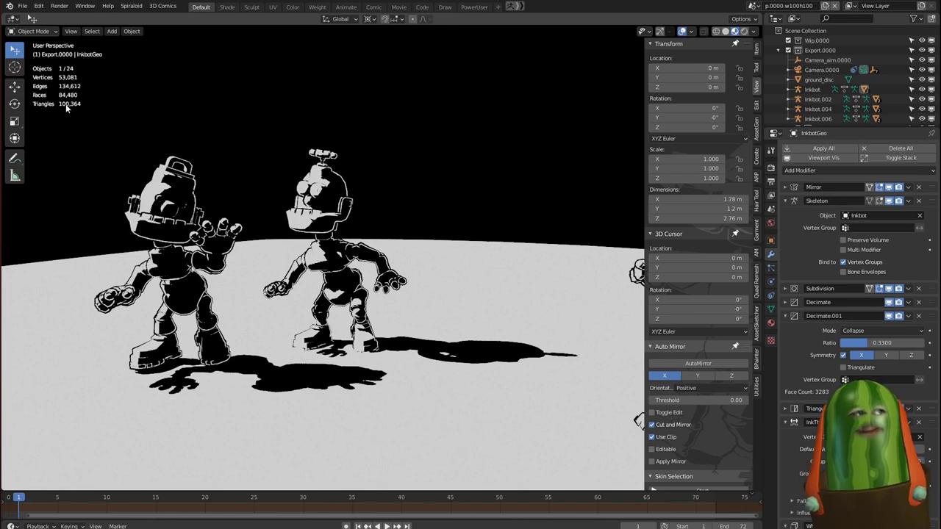
Step: Enable the Triangulate modifier in the viewport for InkbotGeo.004
ctrl+middle_drag(311, 239, 392, 274)
scroll(324, 279, down, 3)
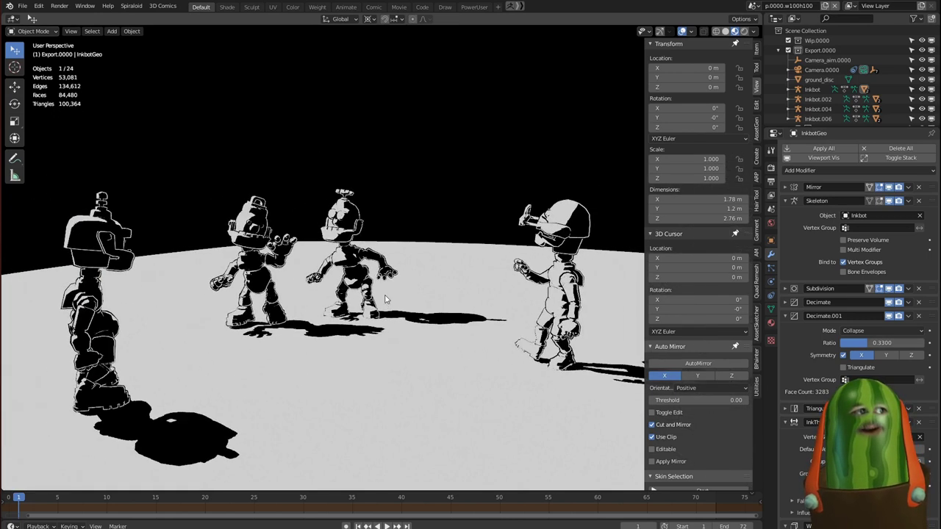
click(84, 224)
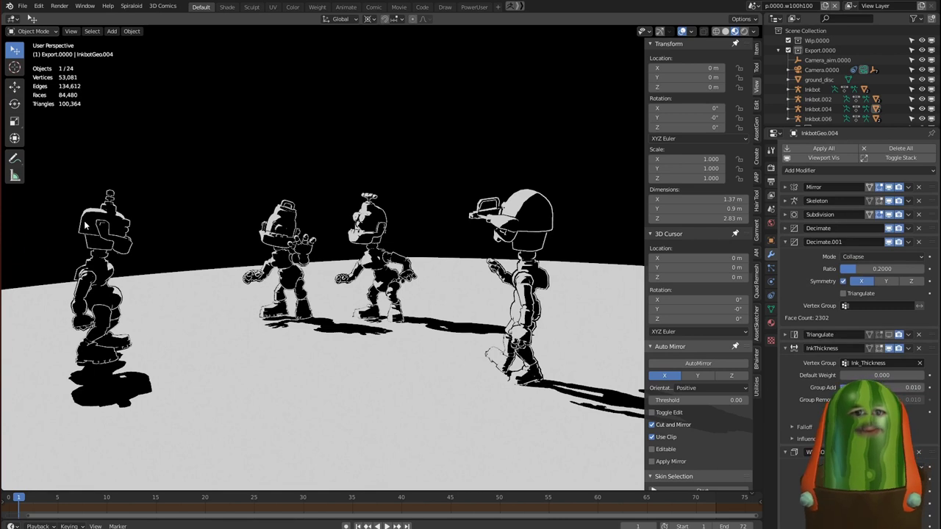
click(888, 335)
Step: Return to the camera view, add a single word balloon from the 3D Comic letters, and try moving it toward the leftmost Inkbot
key(KP_0)
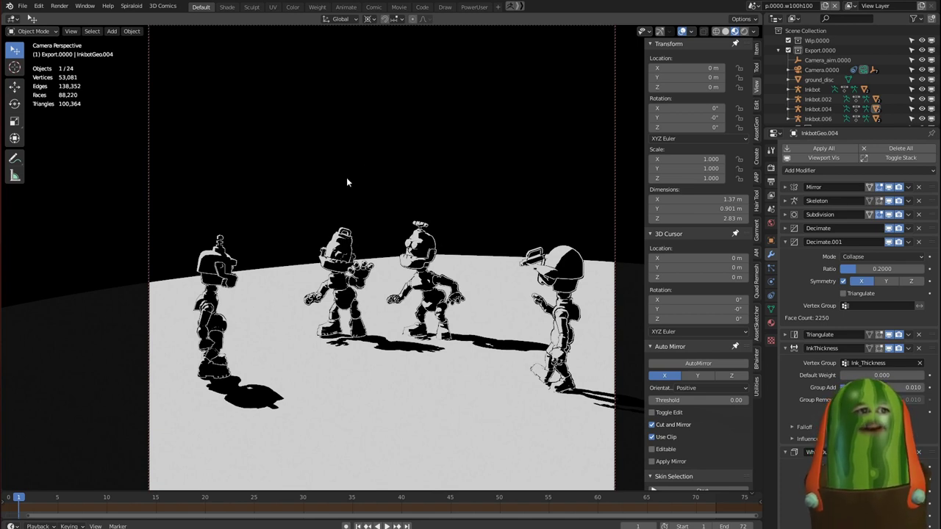
key(shift+a)
mouse_move(292, 137)
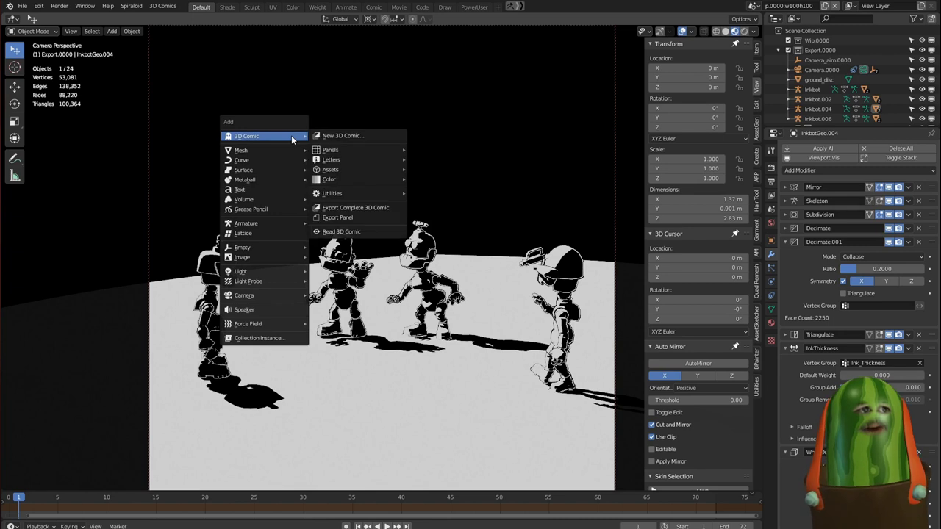
mouse_move(344, 164)
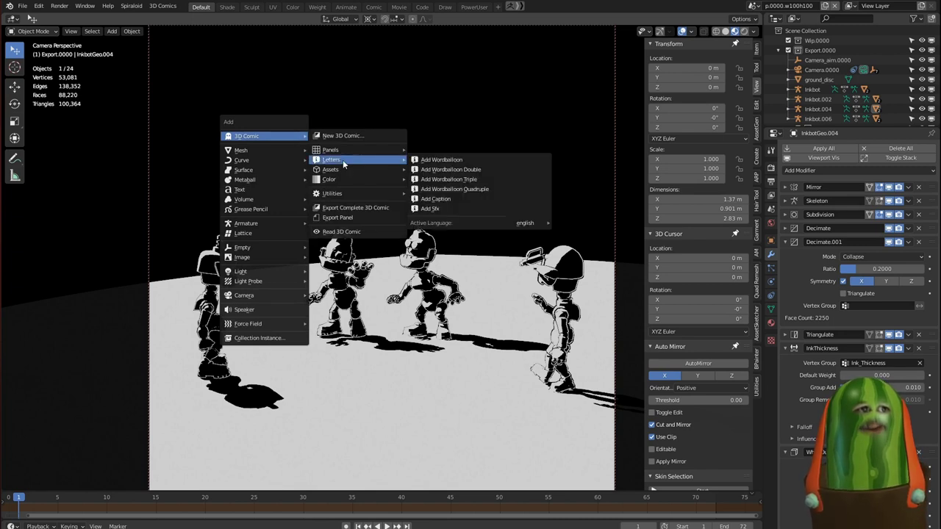
click(438, 160)
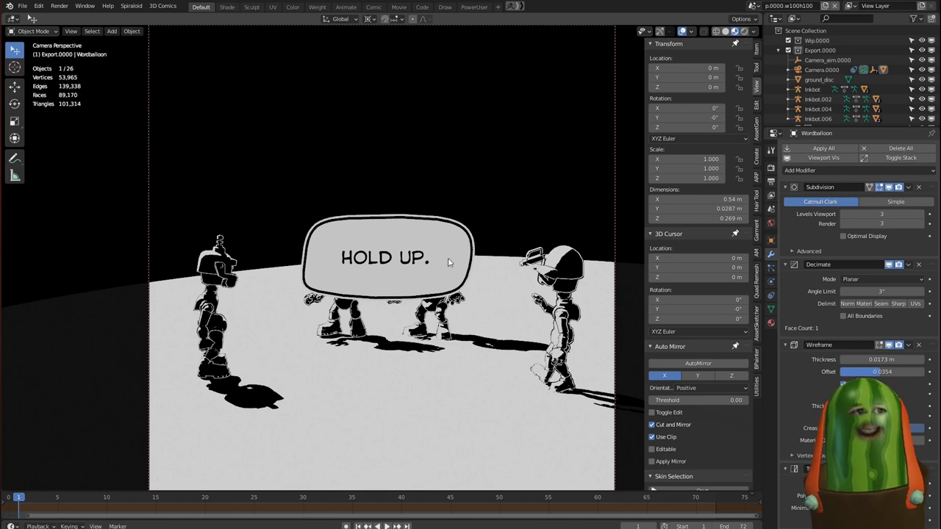
key(g)
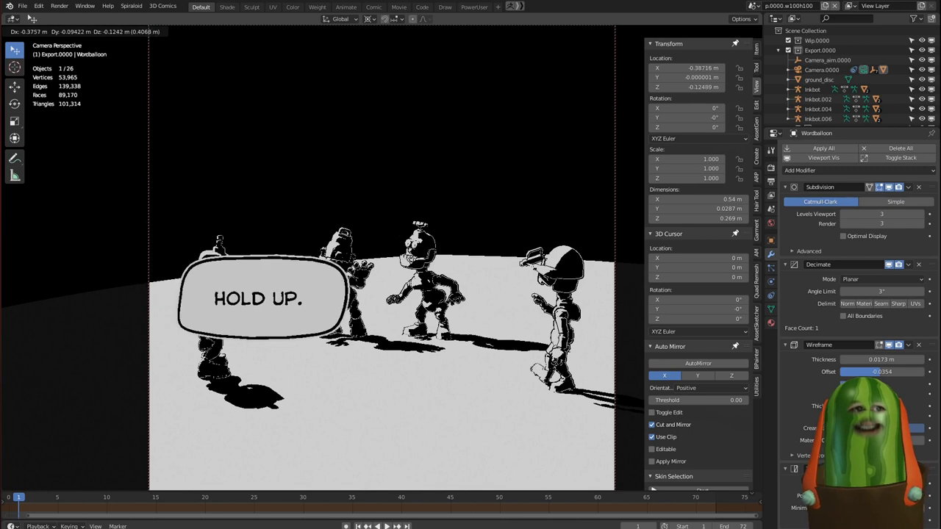
key(Escape)
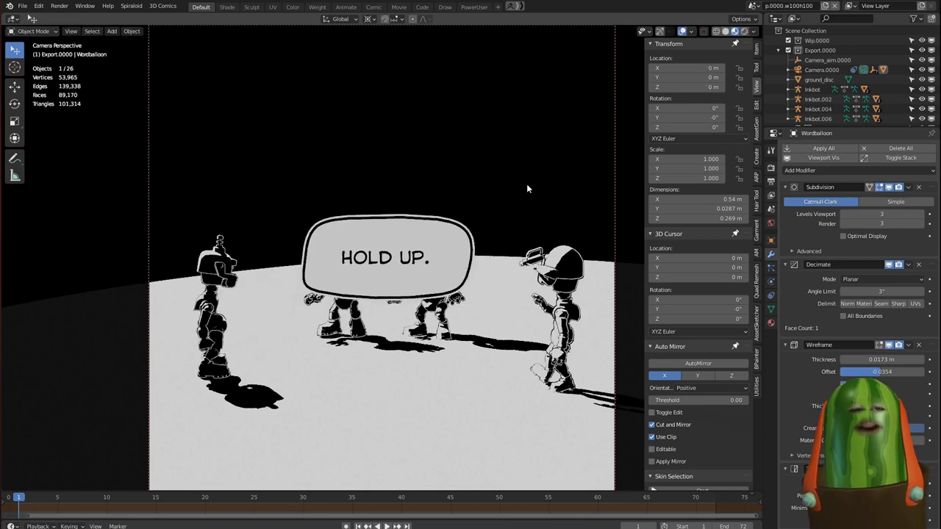
Step: Place the 3D cursor on the word balloon's surface and switch the viewport to the solid display
shift+right_click(416, 248)
key(shift+z)
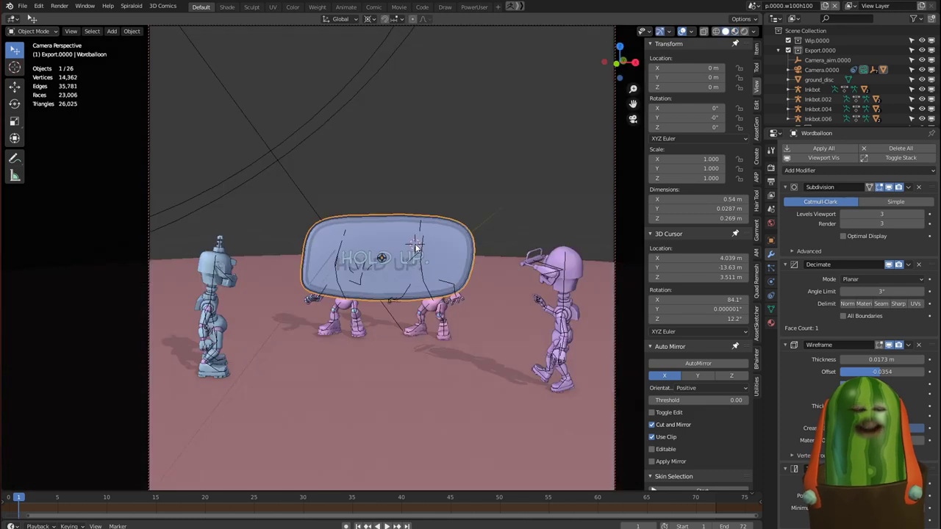
Step: Inspect the "HOLD UP." word balloon up close from an angled view outside the camera
key(KP_0)
ctrl+middle_drag(447, 211, 426, 275)
key(KP_Decimal)
middle_drag(293, 287, 385, 300)
shift+right_click(361, 249)
middle_drag(447, 282, 397, 249)
shift+right_click(383, 233)
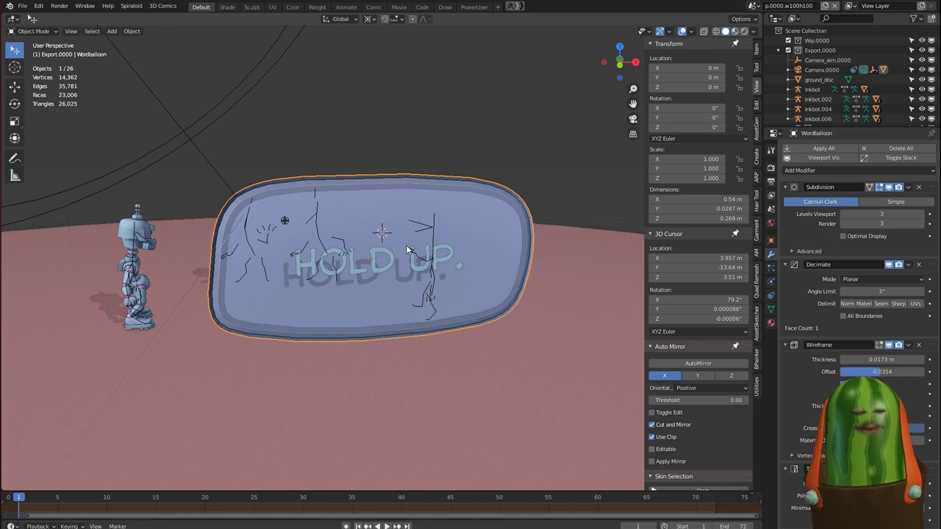
key(KP_0)
key(g)
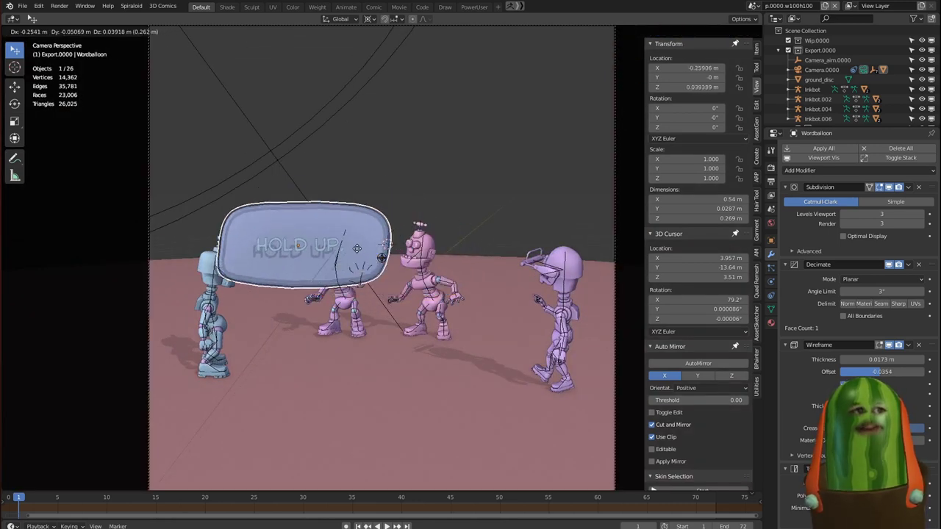
key(Escape)
shift+right_click(498, 258)
key(g)
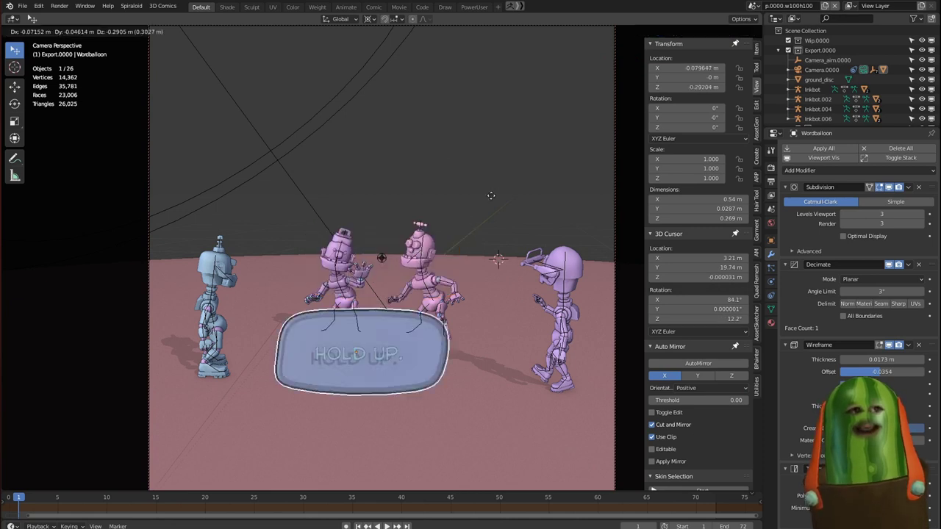
key(Escape)
shift+right_click(448, 245)
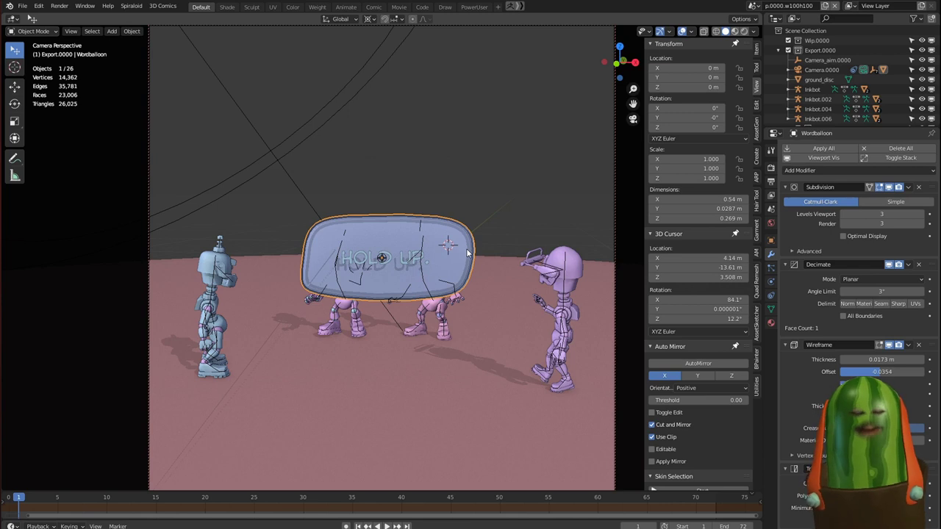
Step: Move the word balloon to about X -0.30 m, Z 0.43 m, above the robots, using the rendered look to place it
key(z)
click(485, 243)
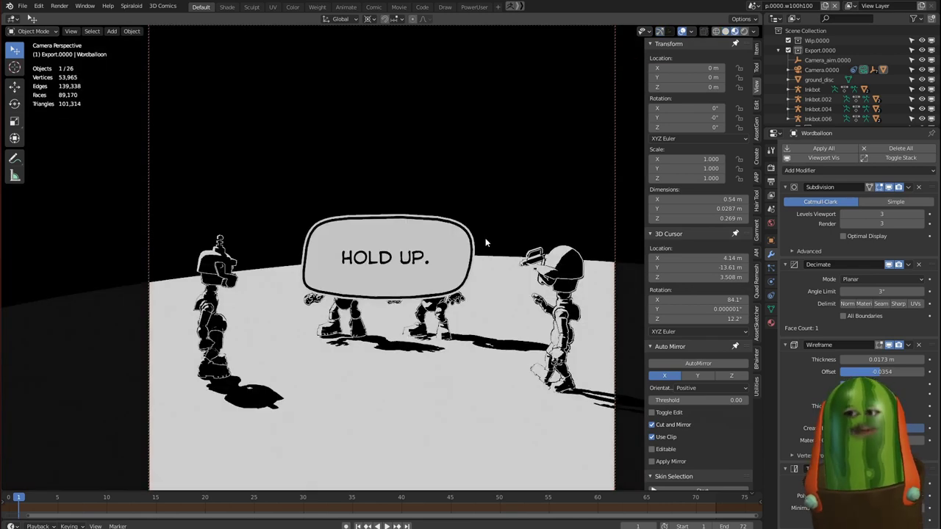
key(g)
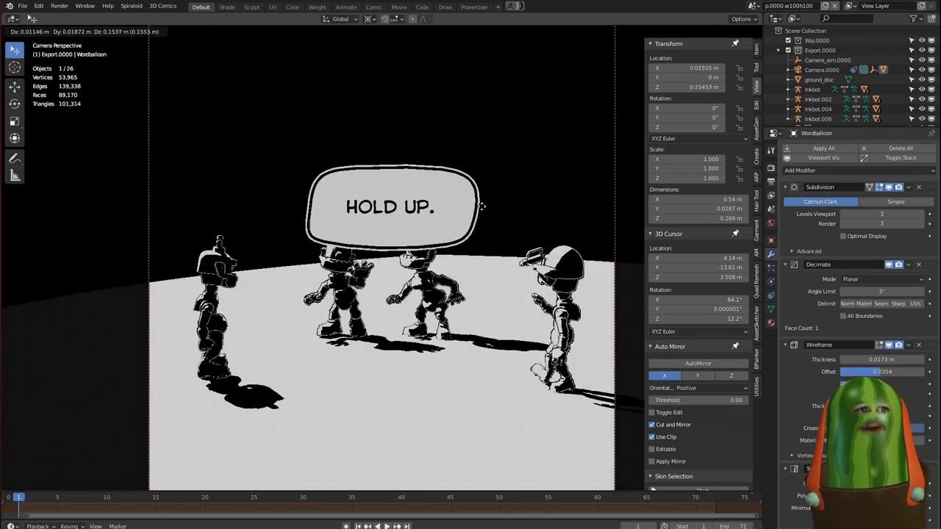
click(382, 131)
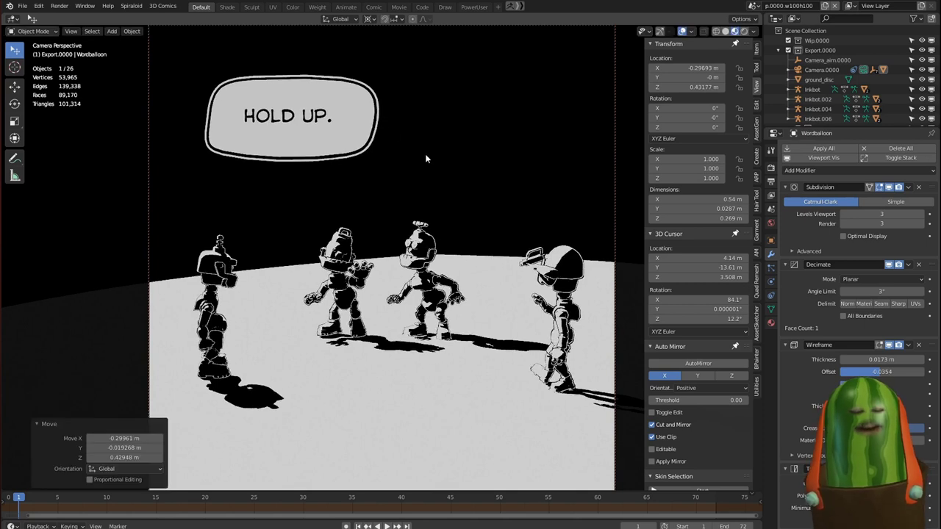
key(z)
click(360, 134)
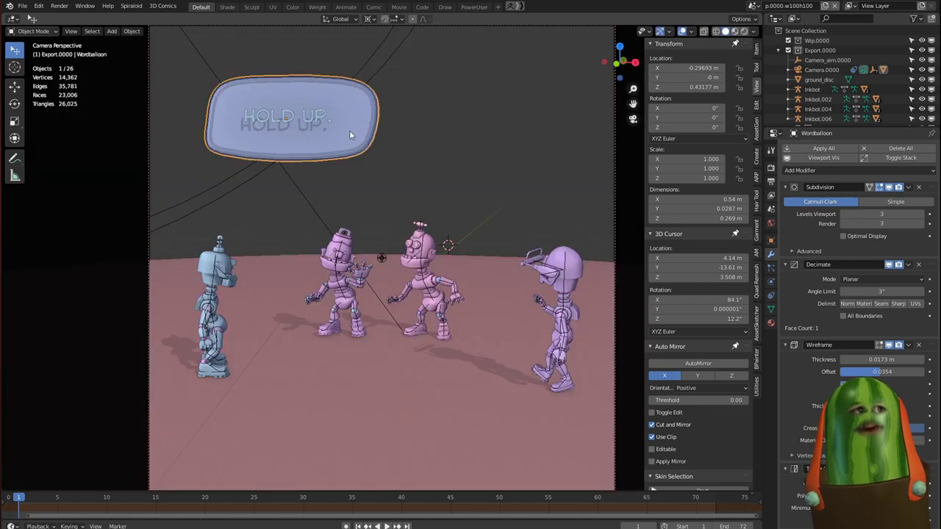
Step: Subdivide the balloon's lower-right bottom edge and extrude the resulting short segment about 0.07 m downward as a speech tail
key(Tab)
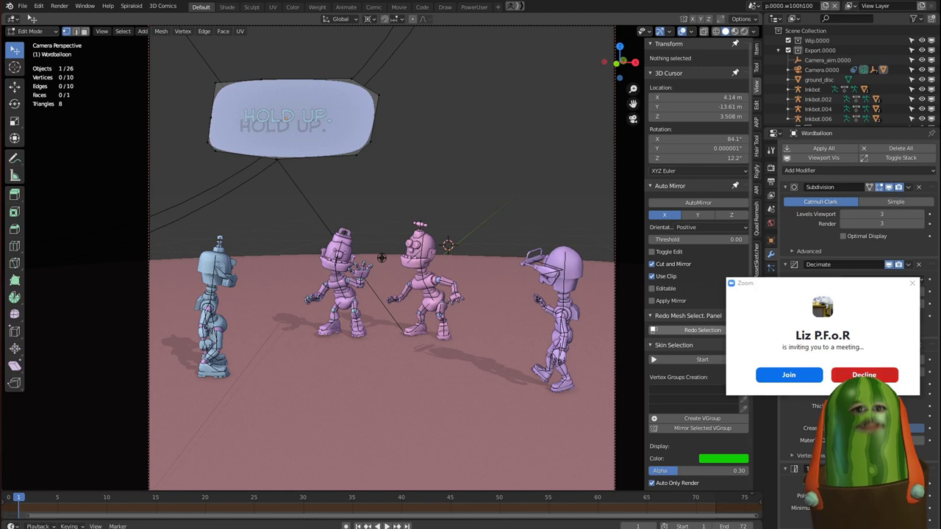
key(2)
click(364, 150)
click(334, 158)
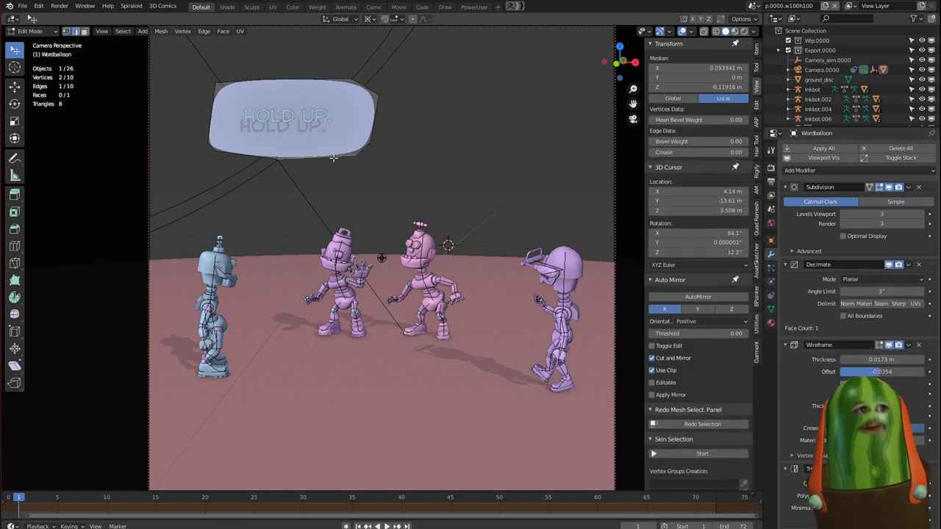
key(shift+r)
click(337, 157)
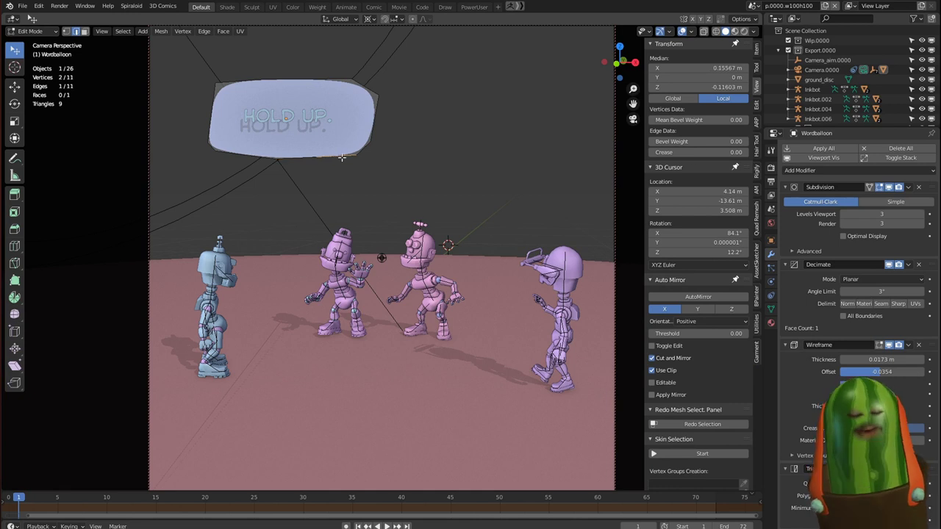
key(e)
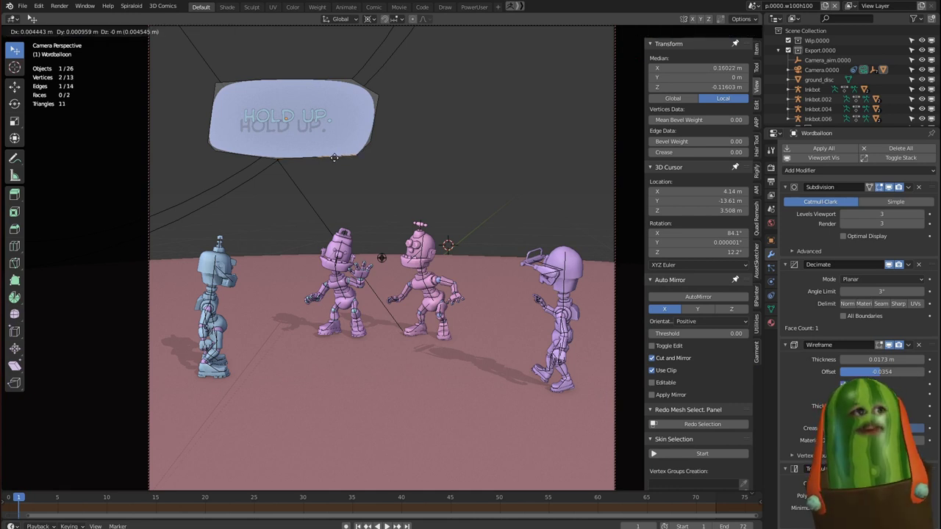
click(342, 180)
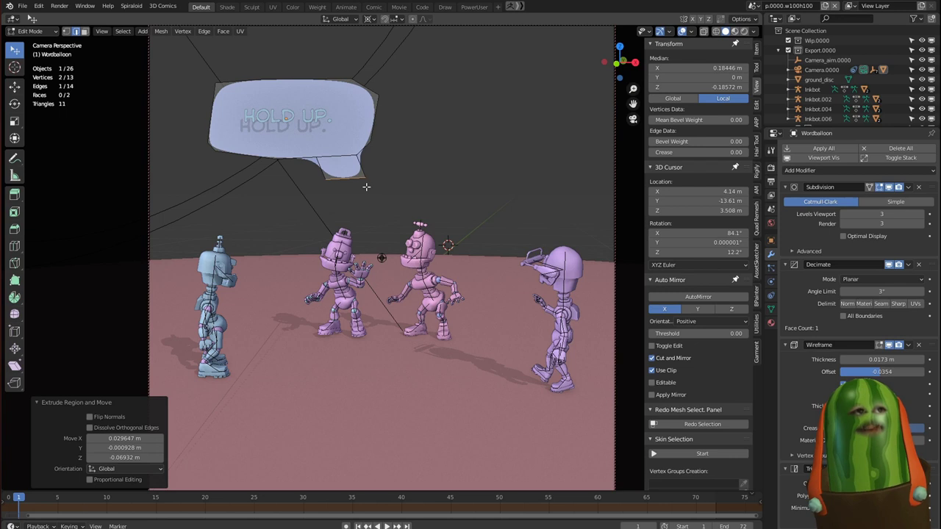
Step: Select the whole tail face and set its edge crease to 1.00 so it stays sharp
key(ctrl+KP_Add)
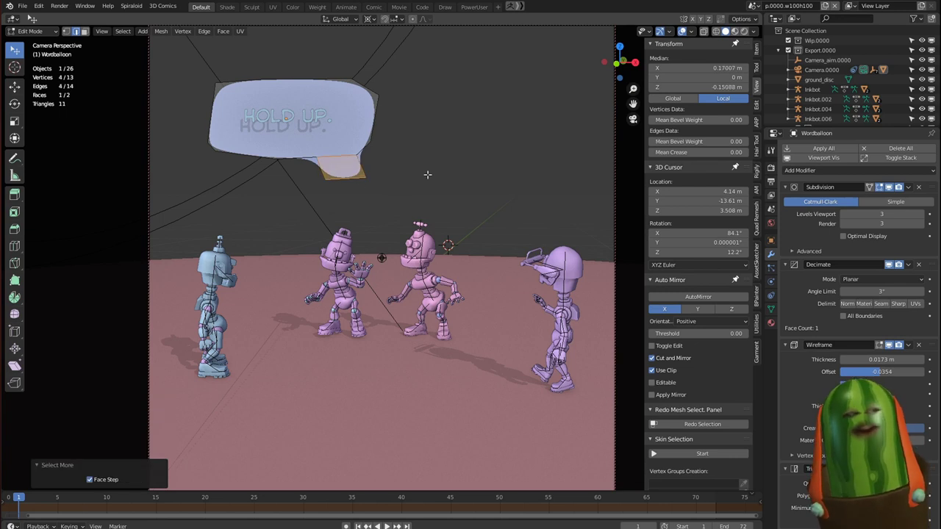
key(shift+e)
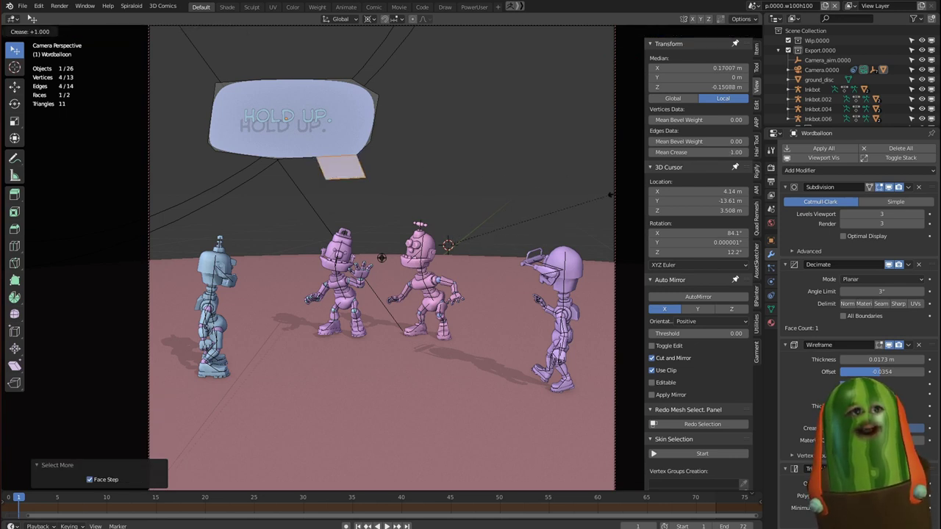
click(610, 195)
Step: Merge the tail's lower edge at its center to form a single pointed tip
click(348, 179)
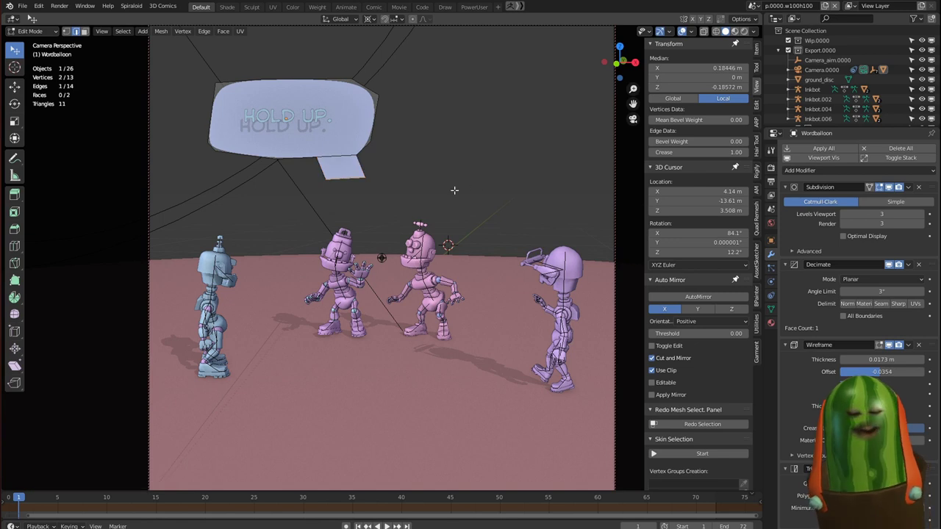
key(m)
key(c)
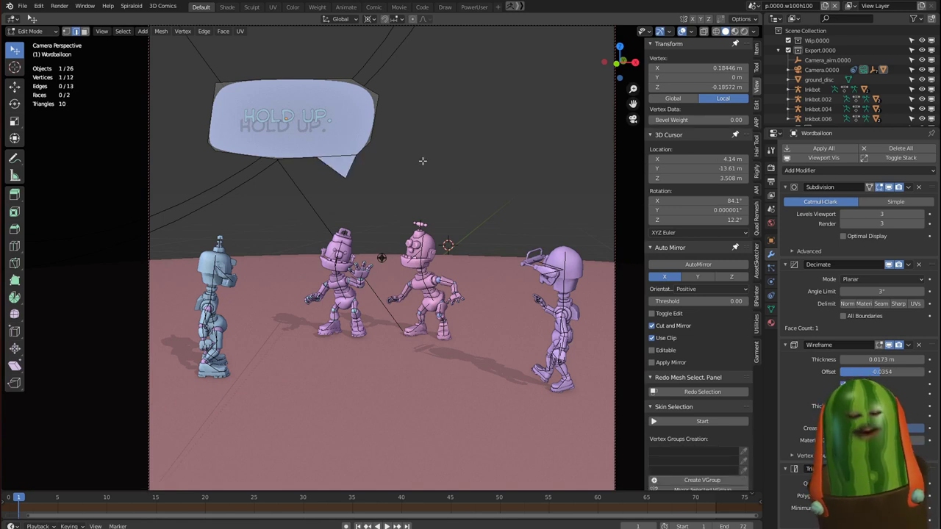
Step: Fine-tune the vertex positions of the tail so it points down toward the robots, and preview the finished balloon with materials
key(g)
click(317, 156)
key(g)
click(314, 157)
key(g)
click(347, 176)
key(Tab)
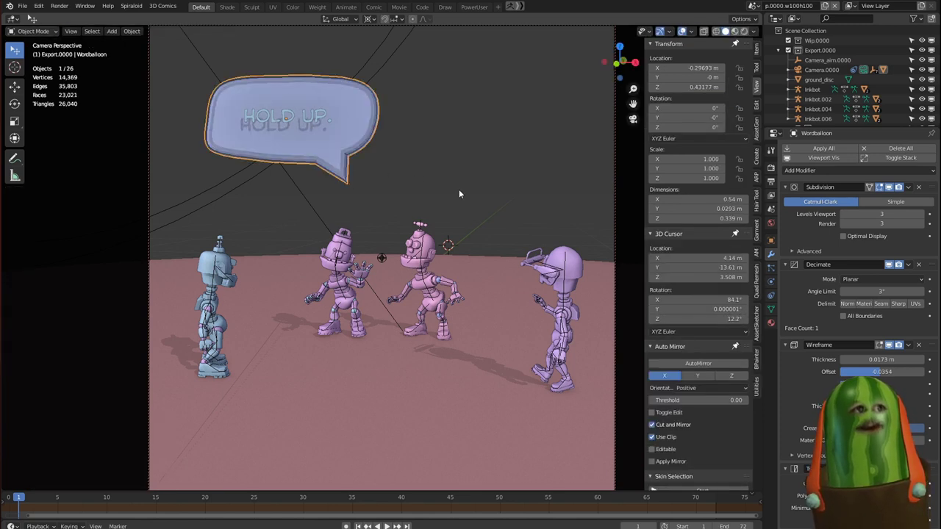
key(shift+z)
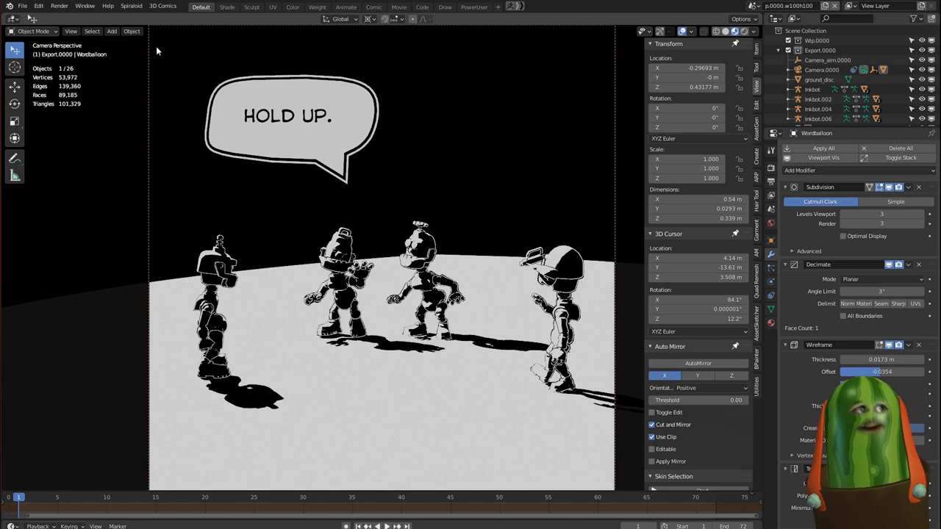
Step: Try to export the complete 3D comic
click(162, 6)
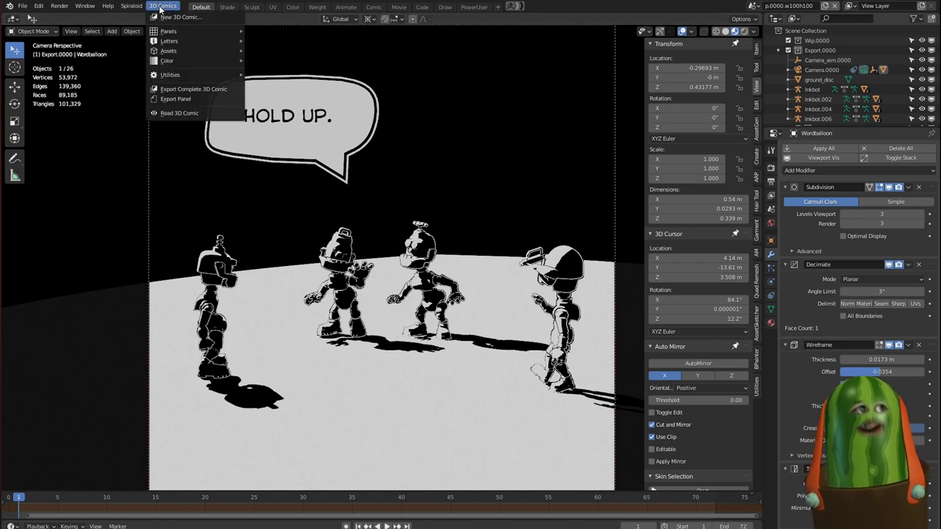
click(171, 90)
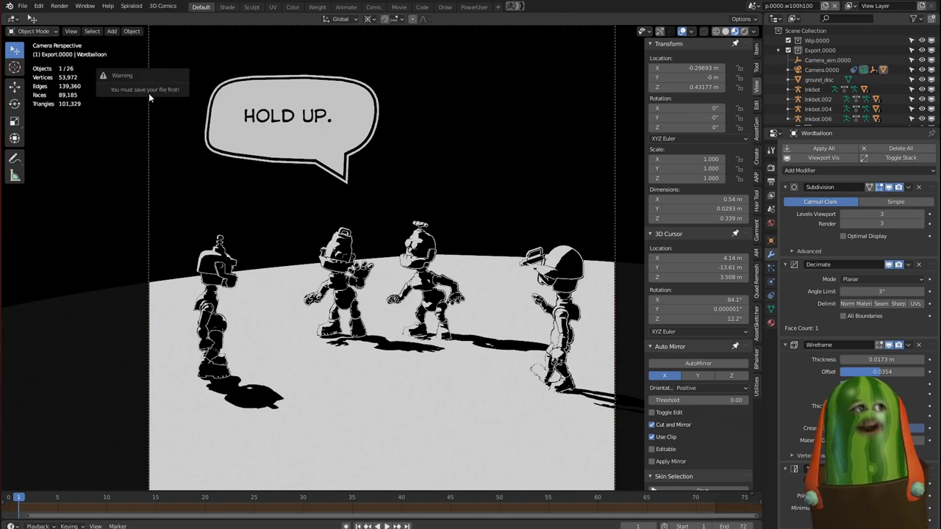
Step: Start saving the file under a new name and create and enter a new folder inside C:\tmp
click(23, 6)
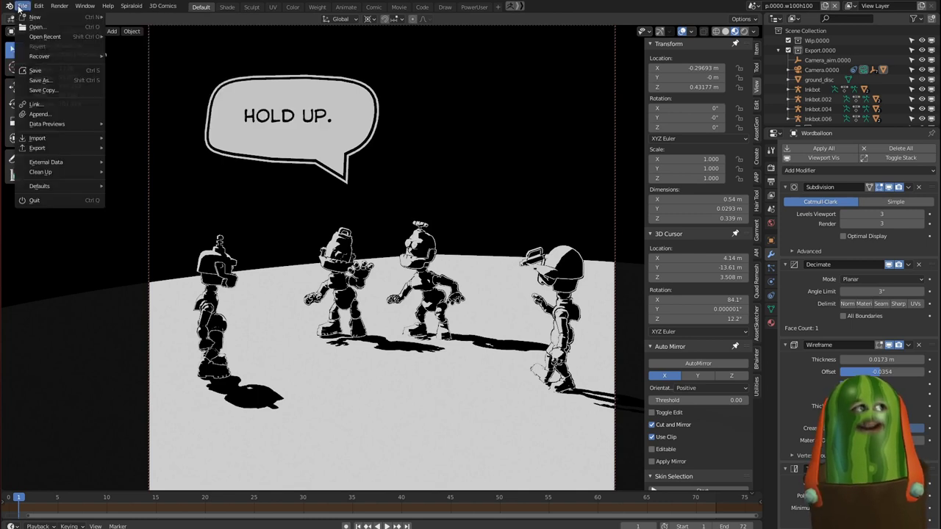
click(45, 80)
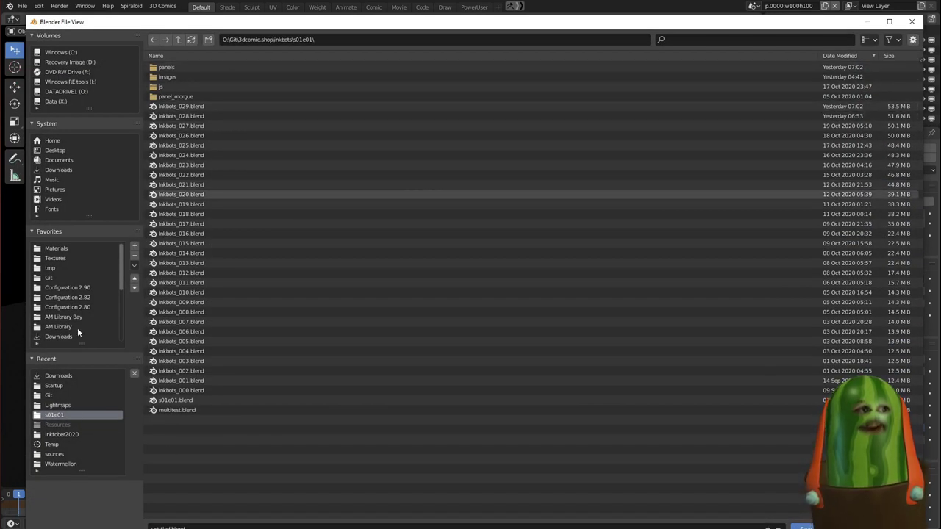
click(50, 268)
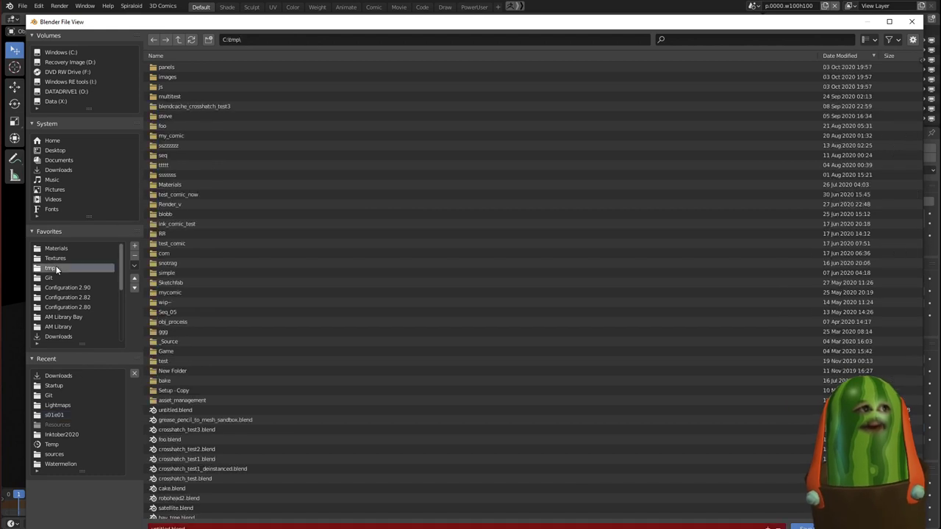
click(208, 39)
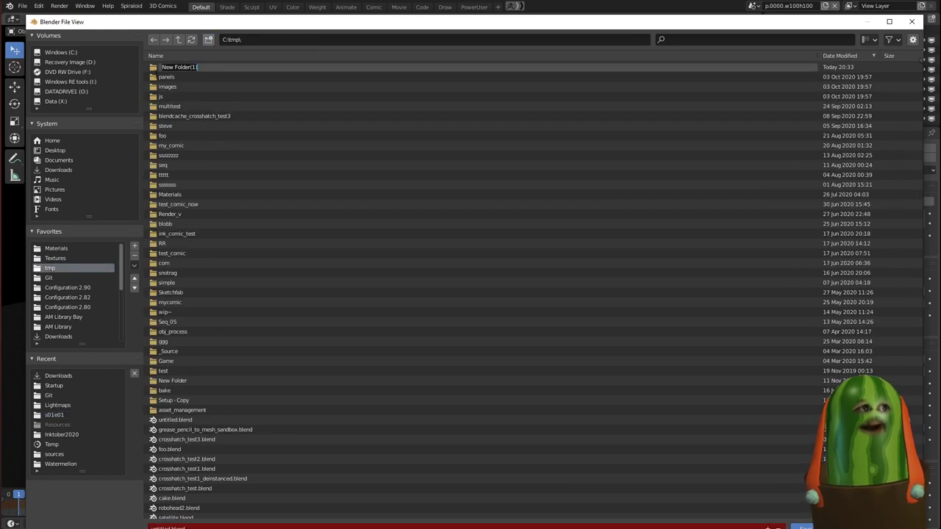
double_click(154, 69)
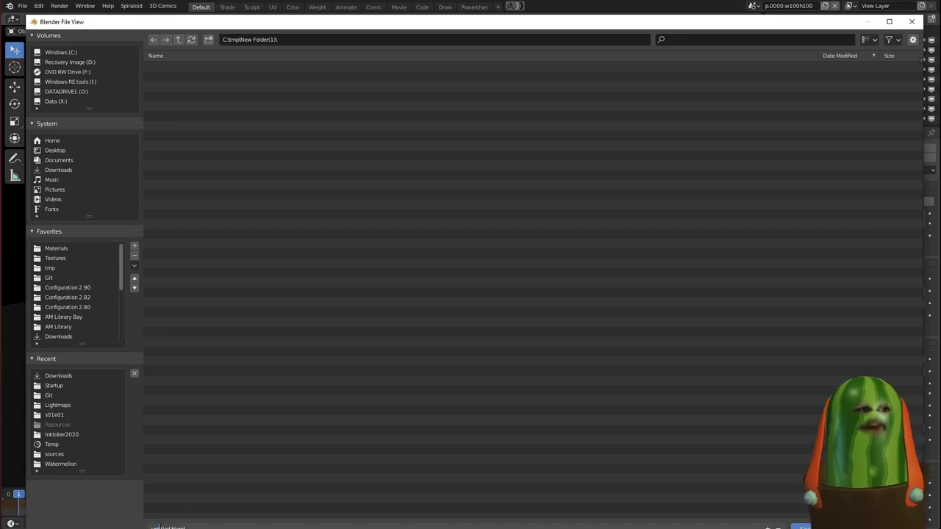
Step: Name the file my_first_comic.blend and save it in the new folder
drag(170, 527, 150, 527)
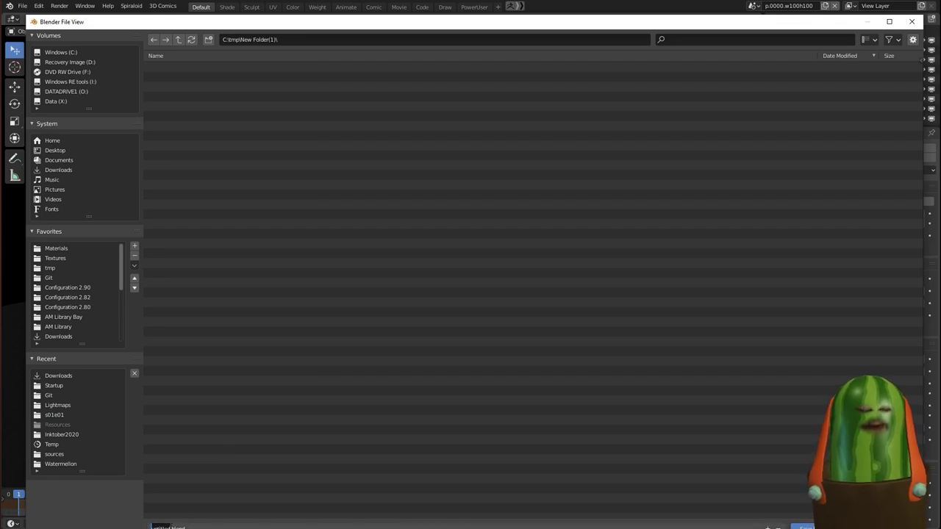
text(my_first)
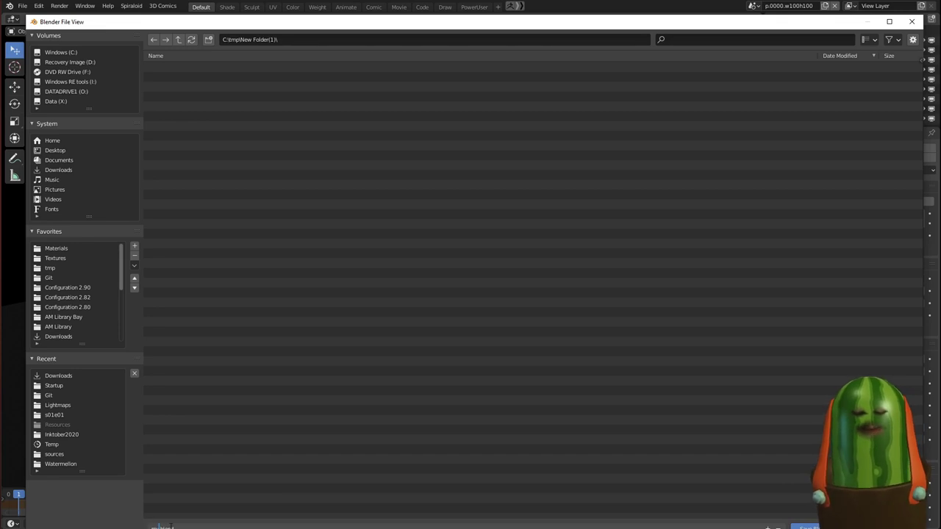
text(_comic)
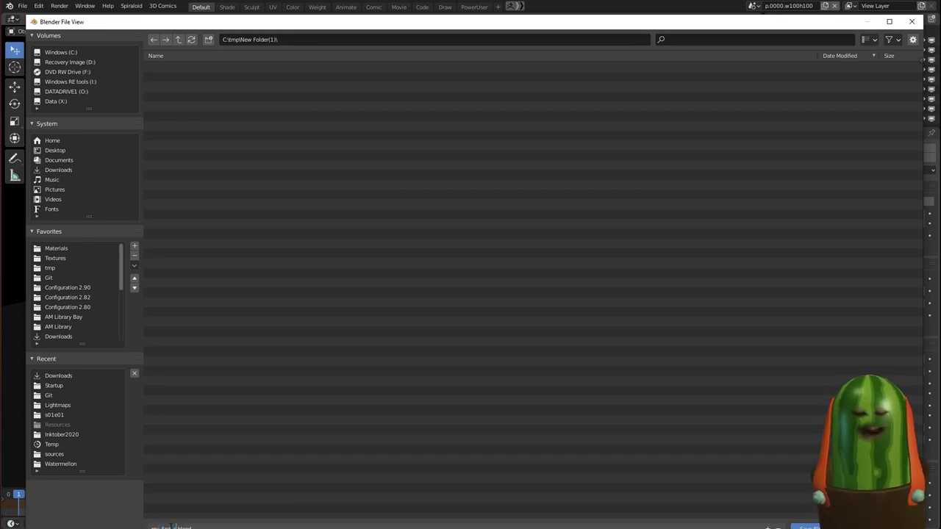
text(s)
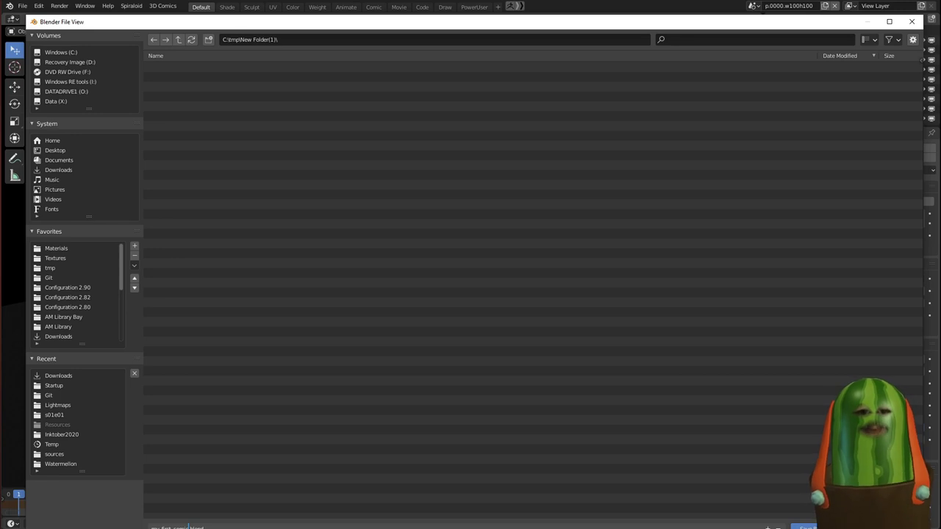
key(Return)
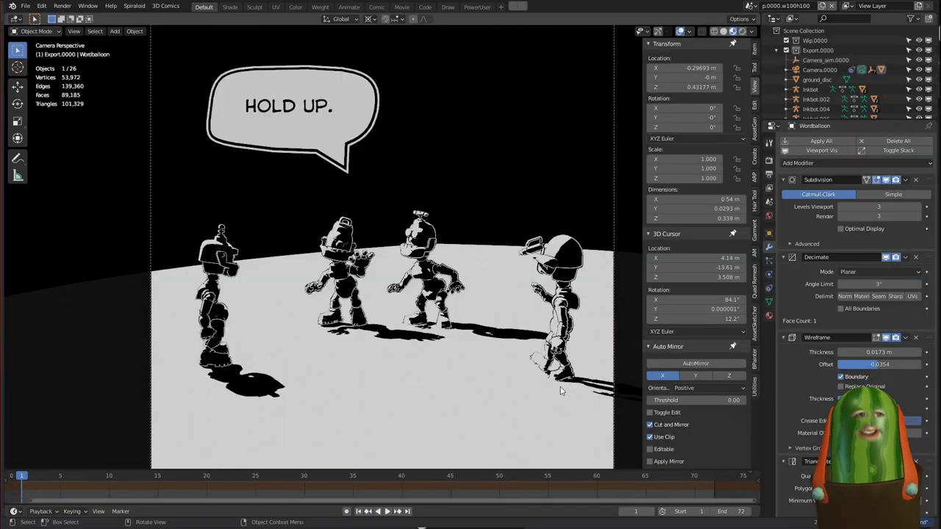
Step: Export the complete 3D comic, and in the browser view the "HOLD UP." panel and rotate its camera
click(166, 6)
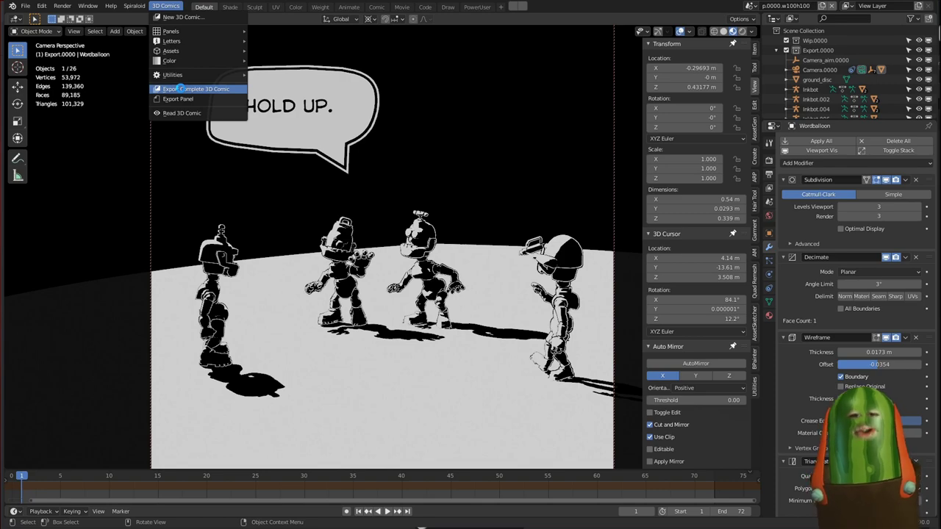
click(181, 88)
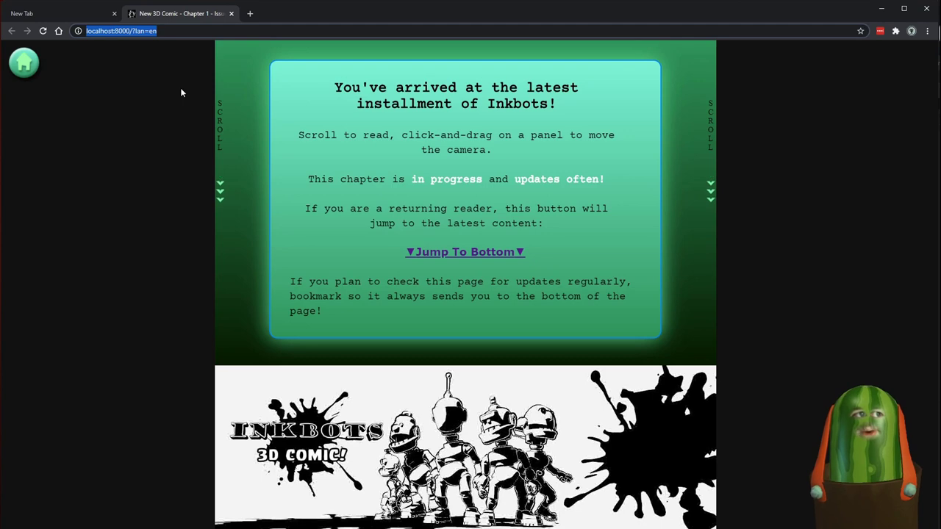
scroll(499, 188, down, 6)
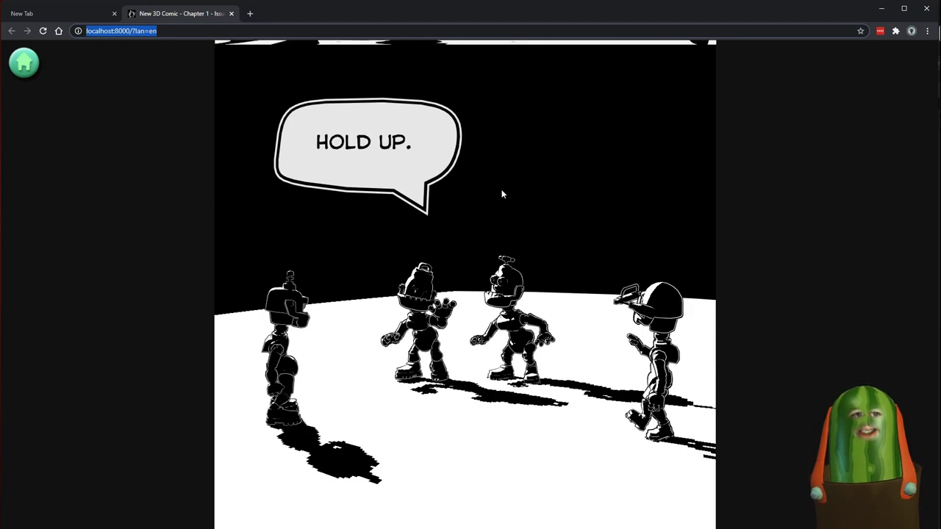
click(449, 346)
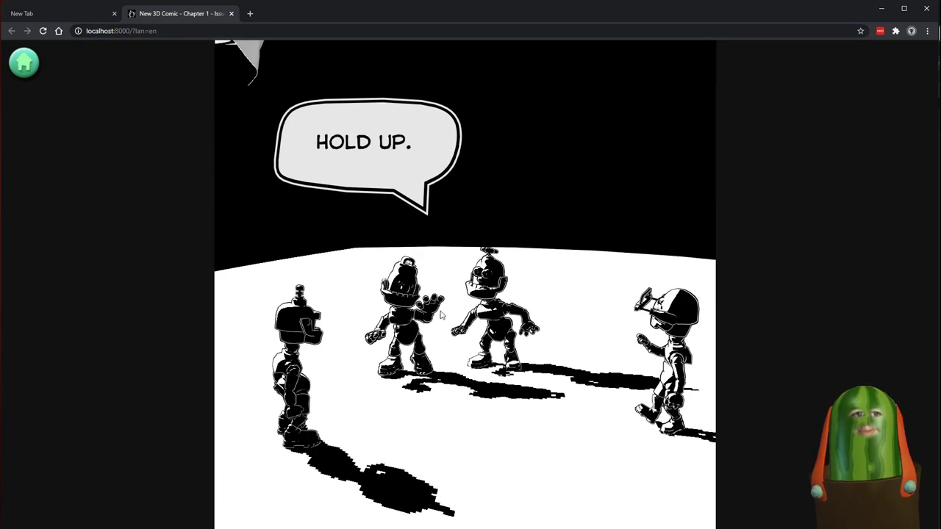
Step: Look over the exported "HOLD UP." panel on the comic page in the browser
scroll(508, 304, up, 3)
scroll(508, 304, down, 8)
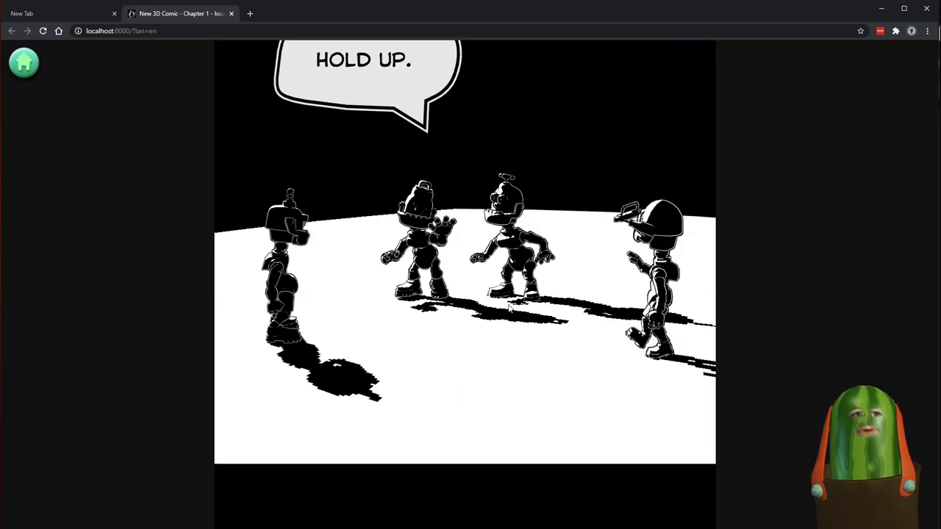
scroll(509, 303, down, 5)
scroll(508, 294, up, 9)
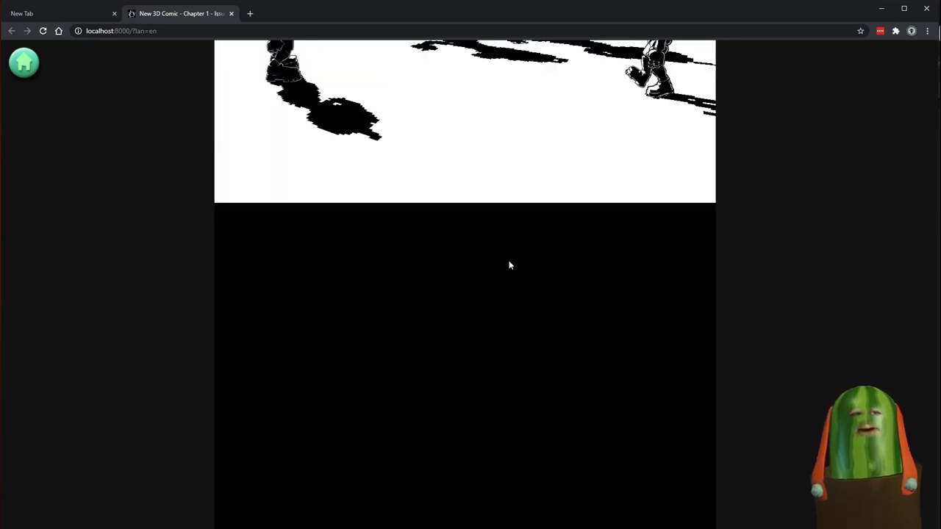
scroll(509, 270, up, 1)
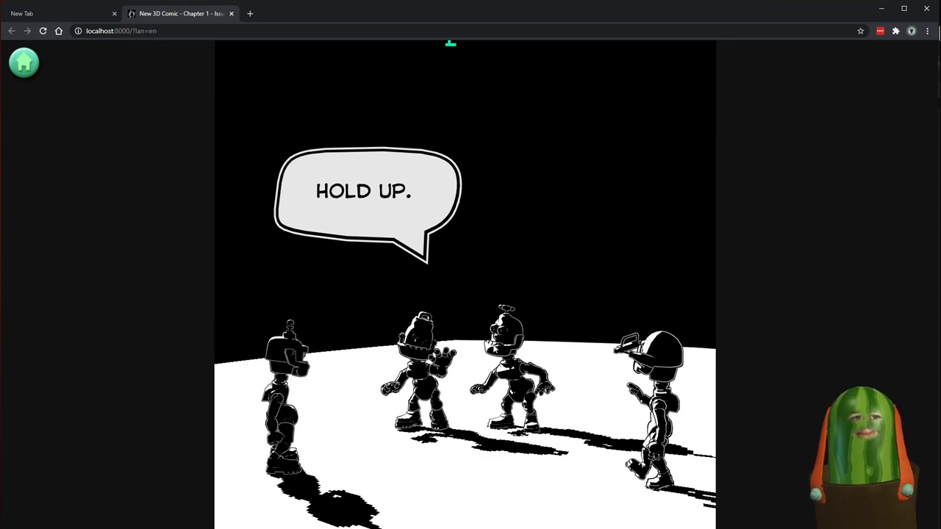
Step: Switch to Blender and rotate the Key.0001 light of Lighting.0001 about 14.2° around the global Z axis
key(alt+Tab)
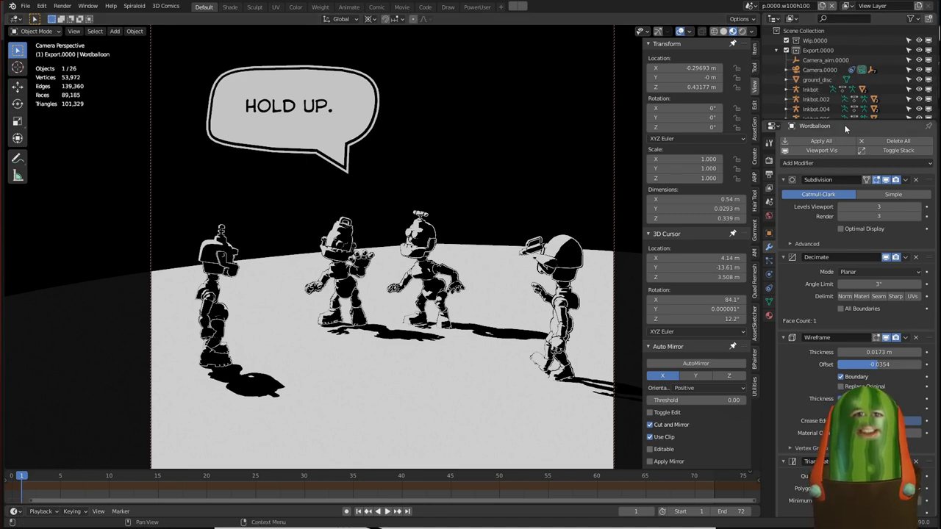
drag(844, 123, 838, 270)
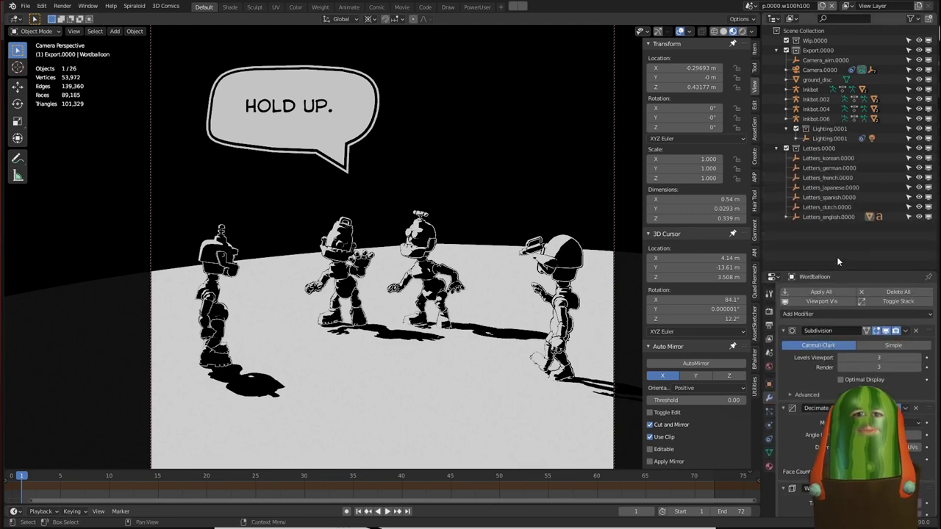
click(798, 139)
click(818, 148)
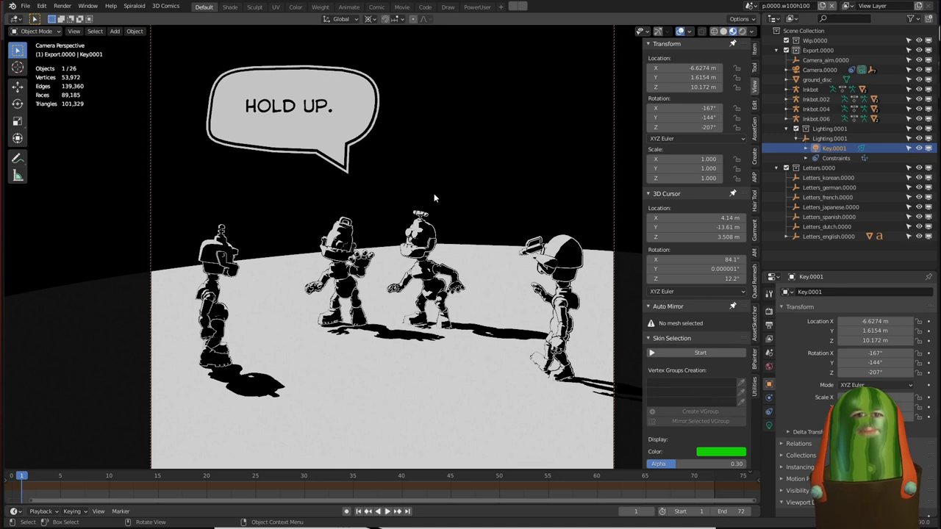
key(r)
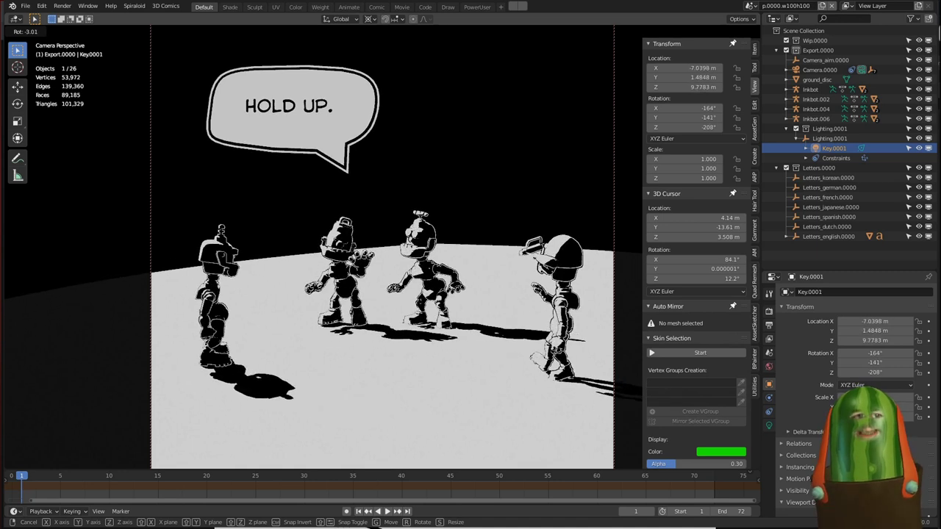
key(z)
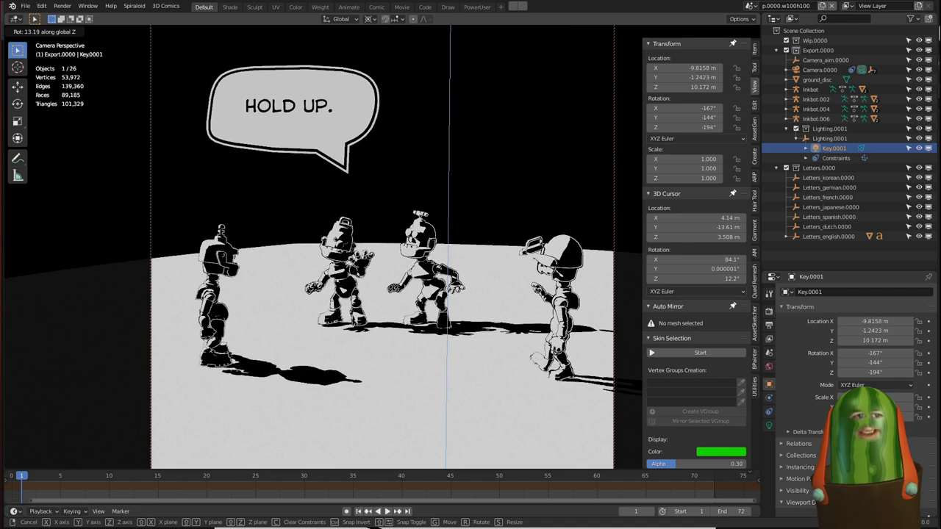
click(403, 167)
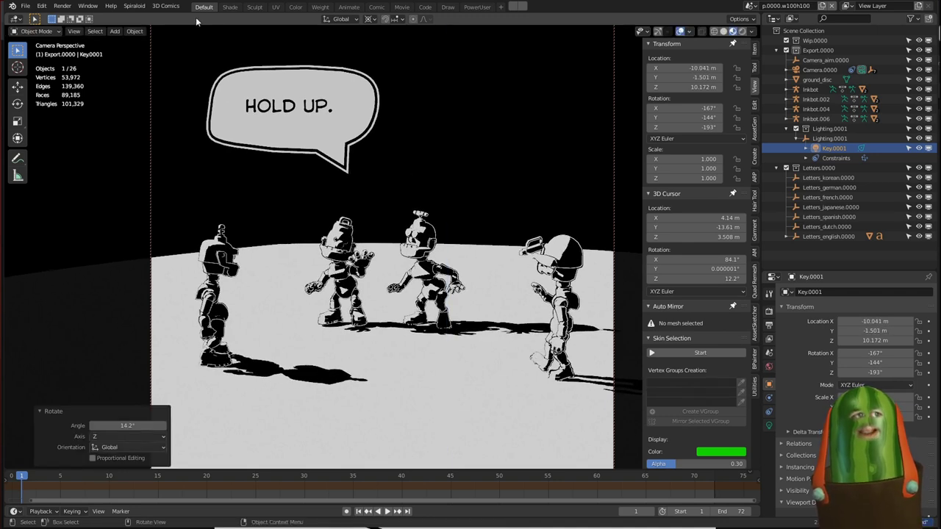
Step: Export only the current panel with the new lighting and open the comic in the browser
click(166, 6)
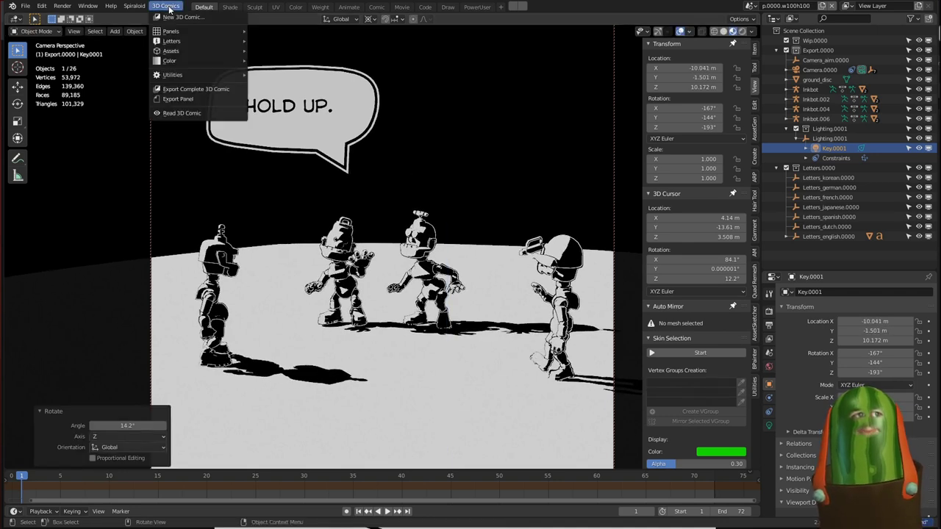
click(191, 98)
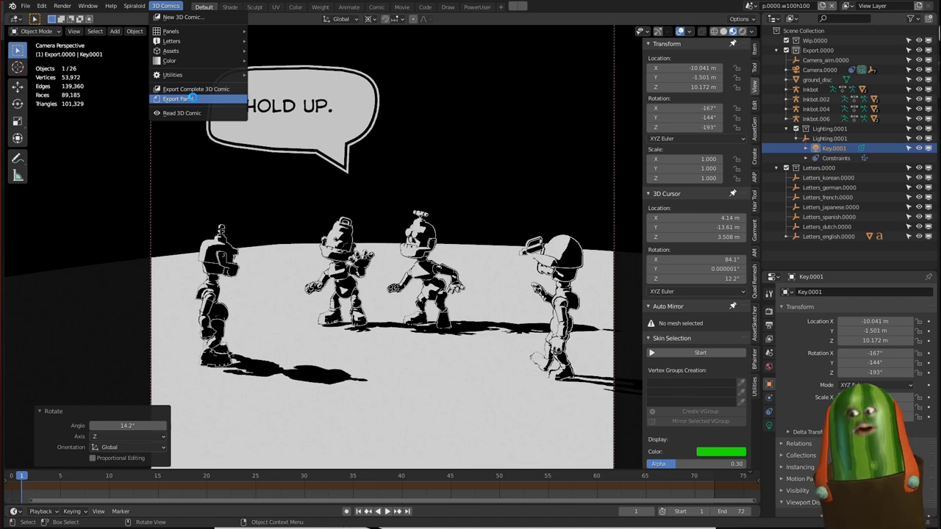
click(190, 98)
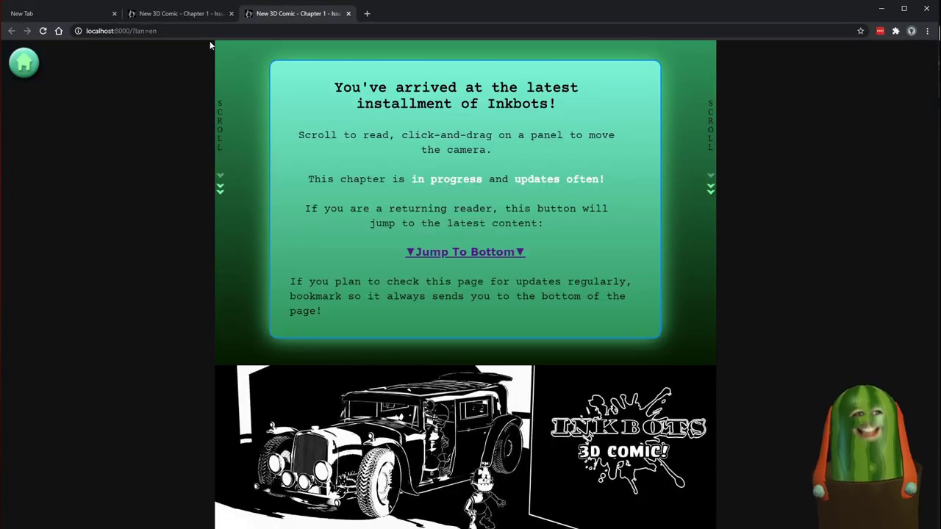
Step: Examine the robots' lighting and ground shadows in the re-exported "HOLD UP." panel
scroll(360, 256, down, 8)
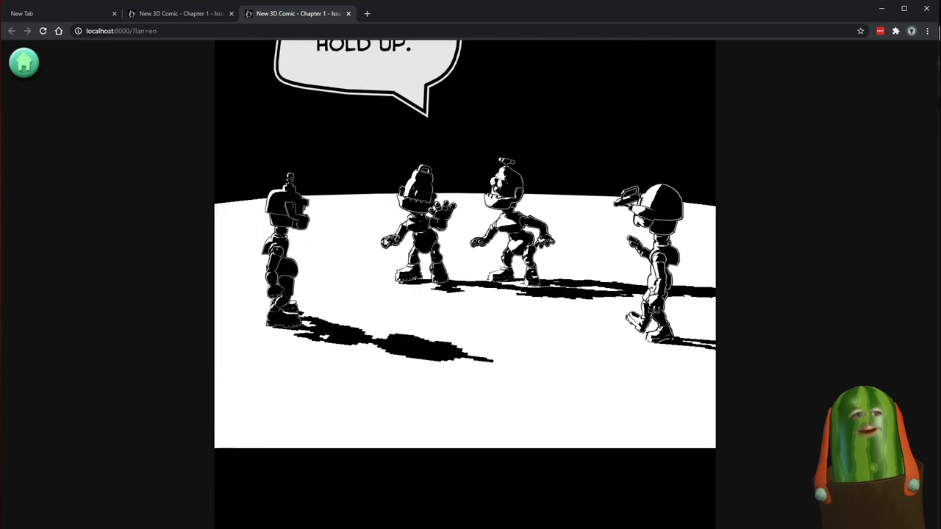
scroll(418, 289, up, 1)
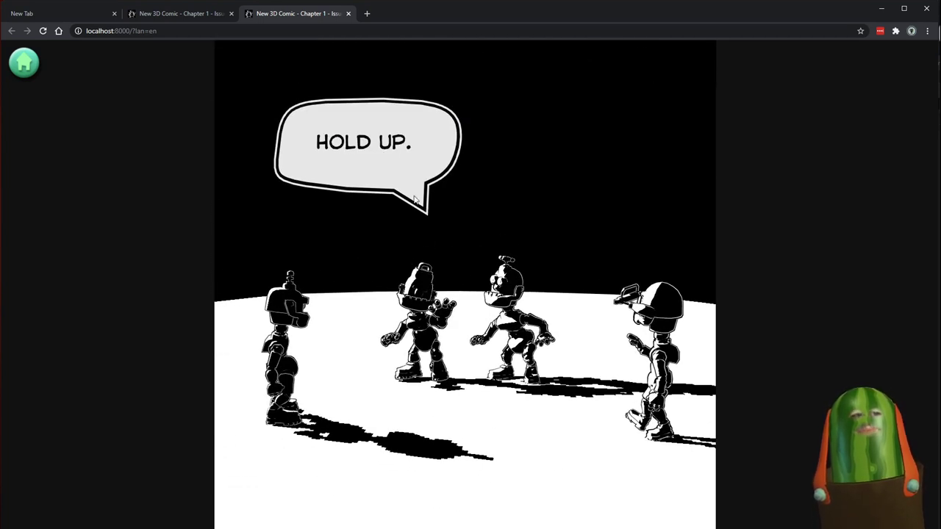
scroll(463, 309, up, 4)
scroll(463, 309, down, 5)
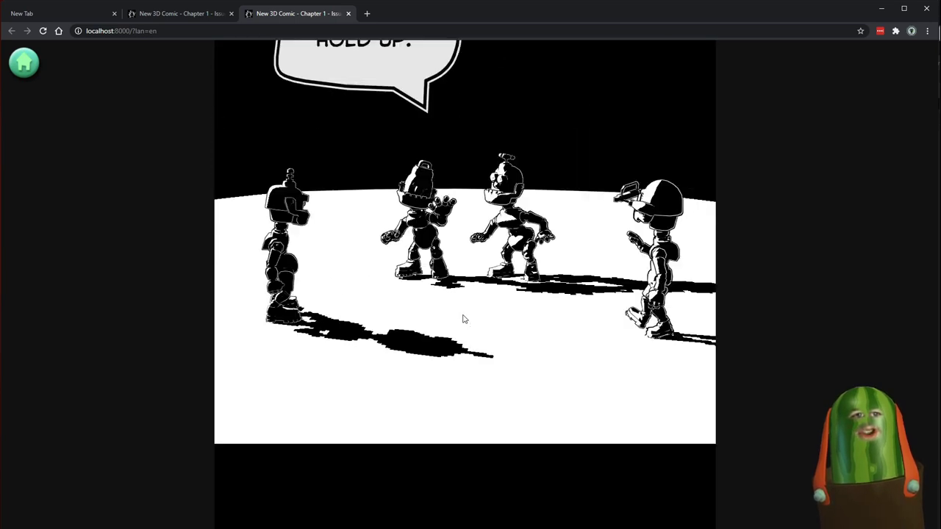
scroll(462, 316, up, 5)
scroll(463, 317, down, 5)
scroll(463, 316, up, 4)
scroll(441, 295, down, 1)
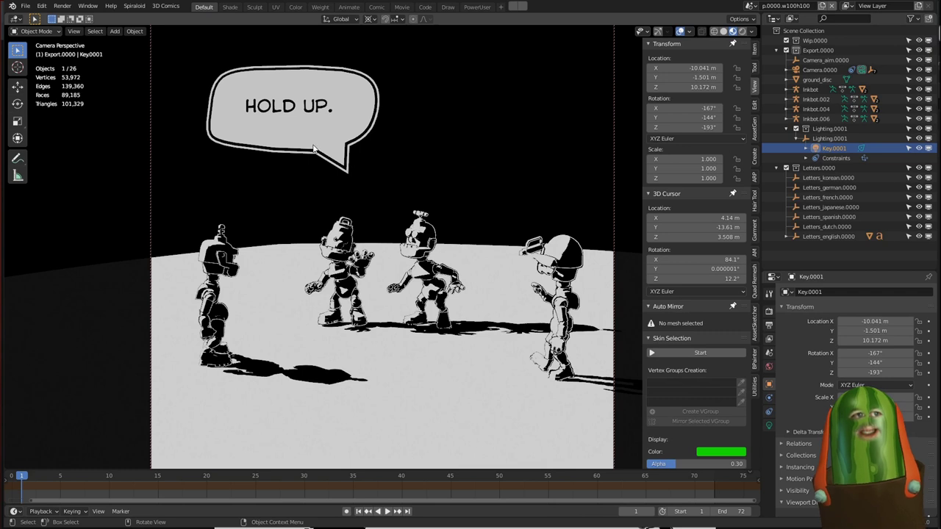
Step: In Blender, select the speech balloon, play the timeline and stop at frame 38, and switch the viewport to solid shading
click(314, 149)
key(space)
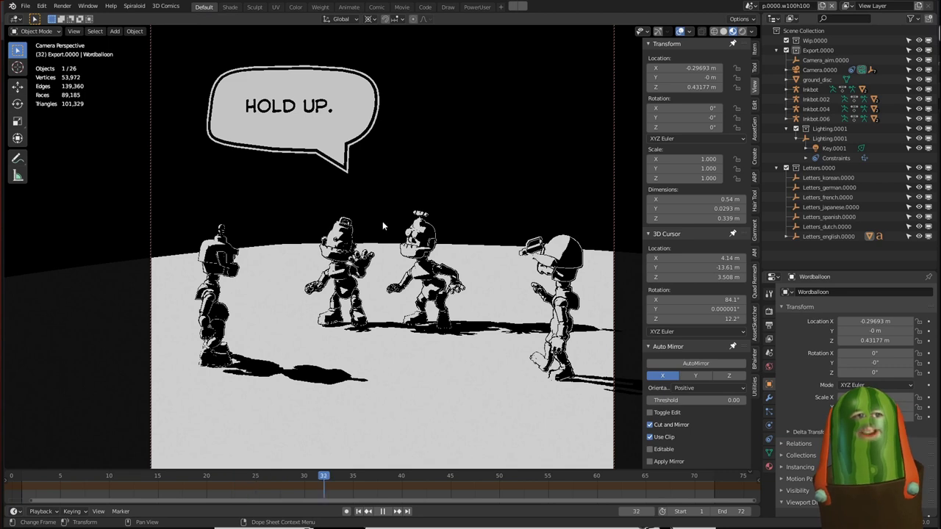
key(space)
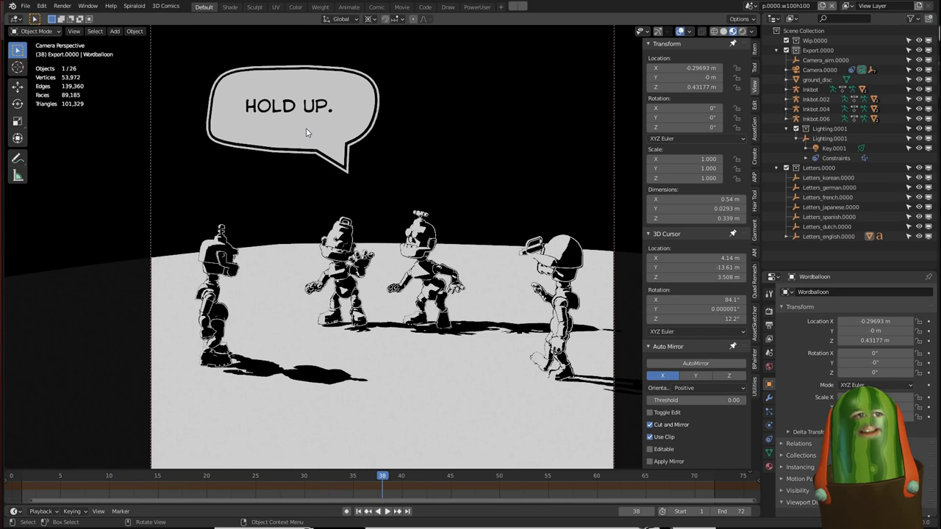
key(shift+z)
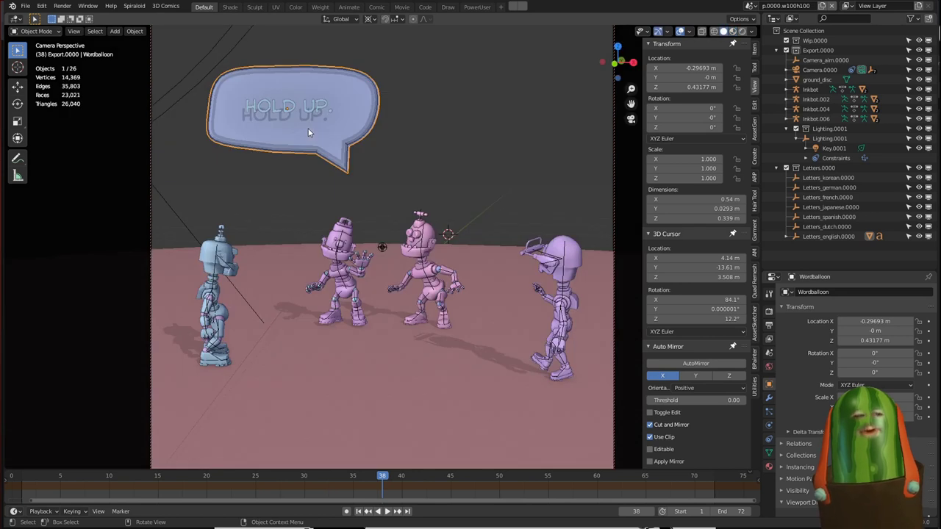
Step: Use key scale hide to animate the speech balloon from hidden at frame 18 to shown at frame 38, and preview the playback
click(168, 5)
mouse_move(190, 75)
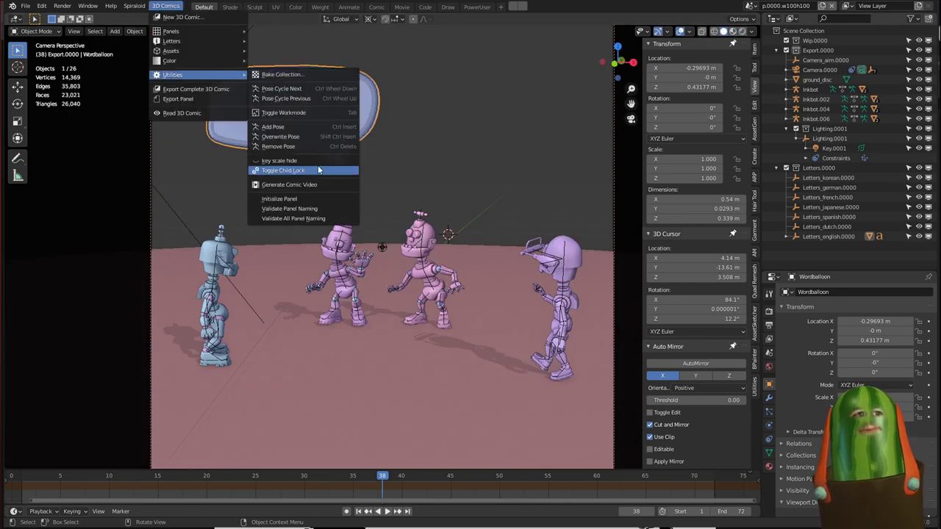
click(273, 162)
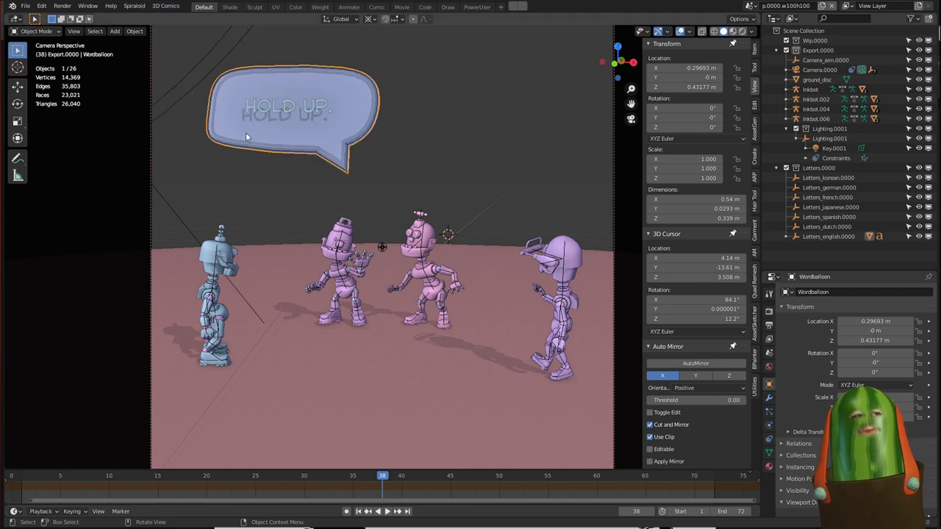
key(shift+a)
mouse_move(331, 139)
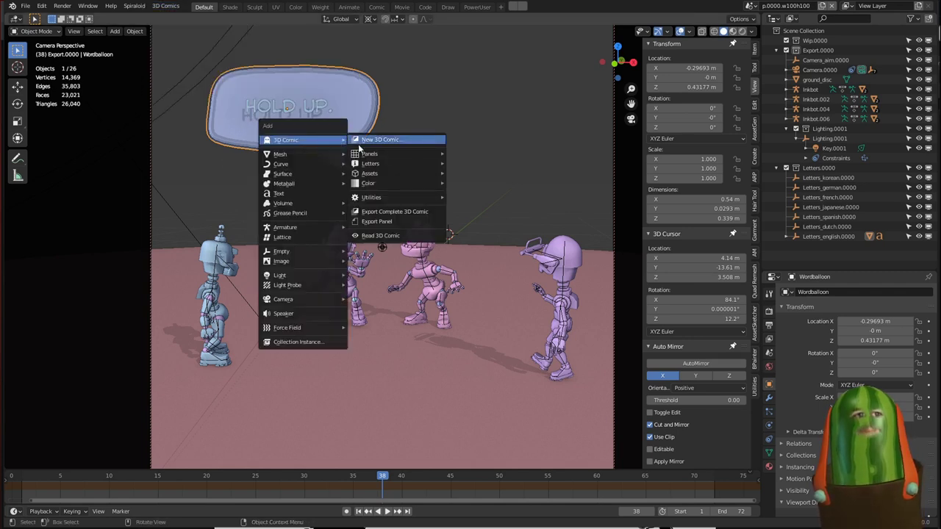
mouse_move(385, 197)
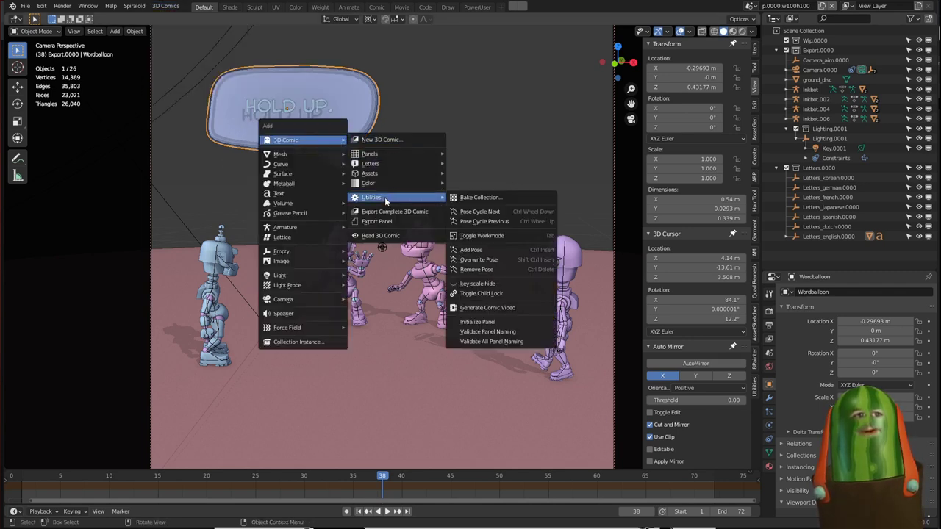
click(478, 284)
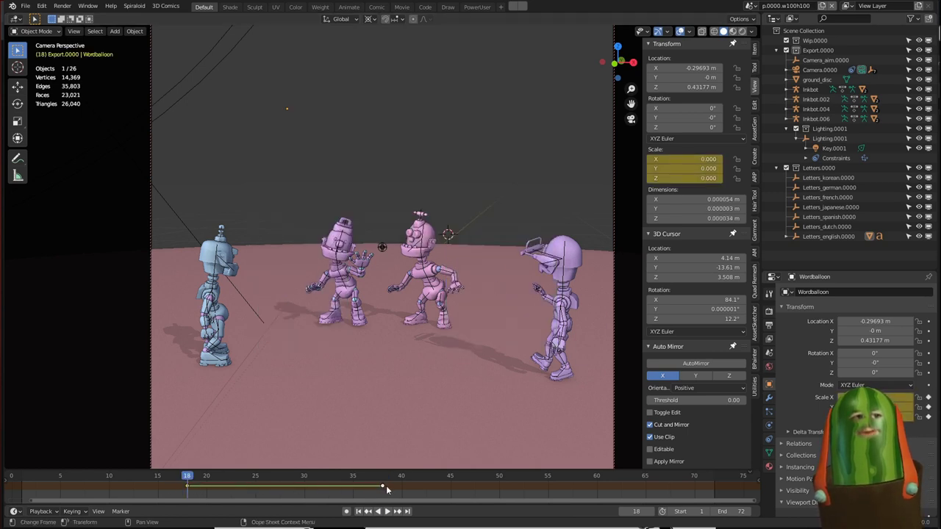
key(space)
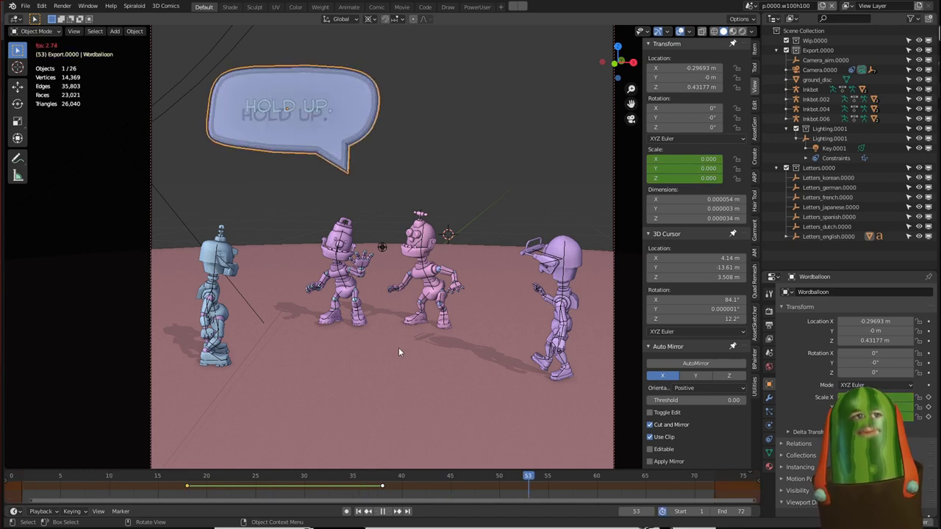
key(Escape)
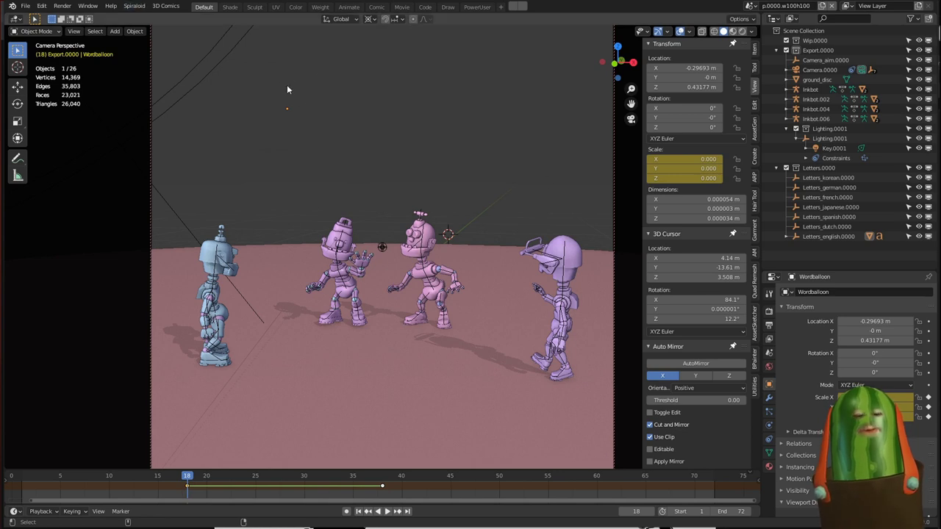
Step: Export the panel with the animated speech balloon and view it on the comic page in the browser
click(162, 7)
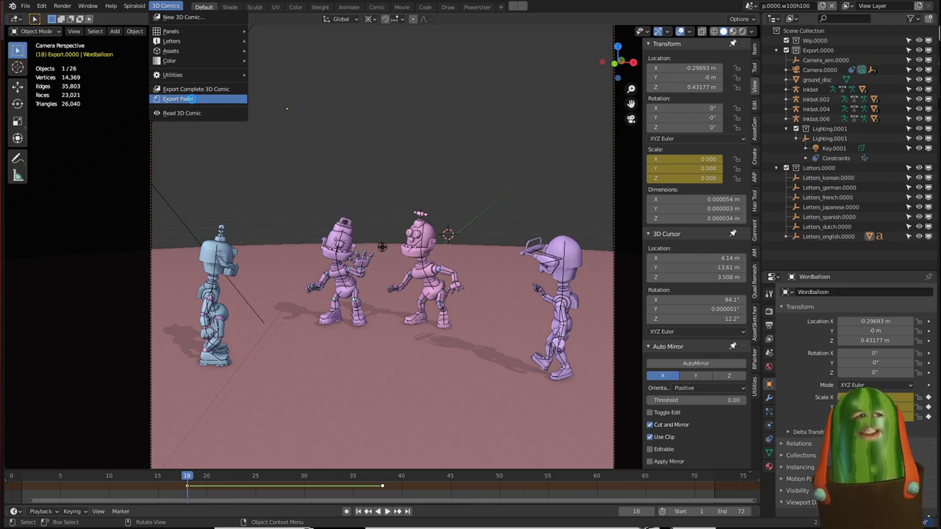
click(190, 99)
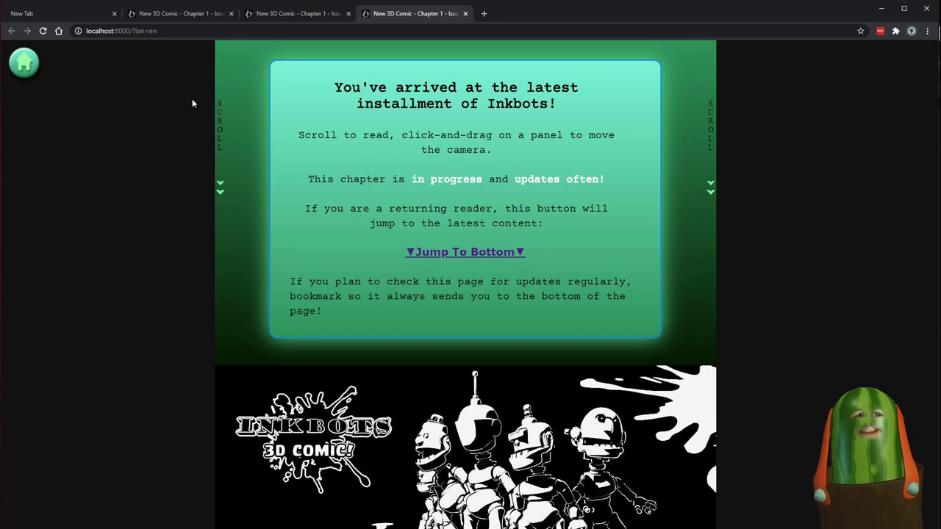
scroll(477, 220, down, 10)
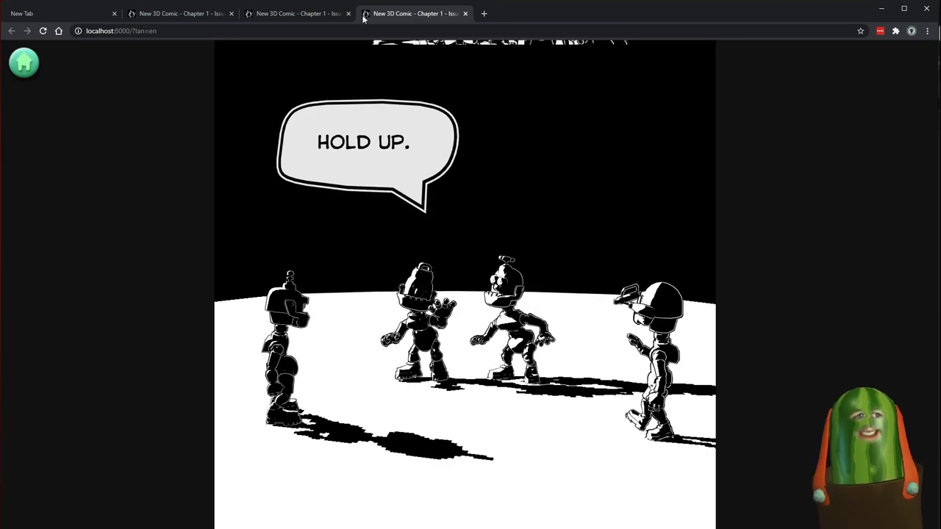
Step: Close the two older comic tabs, and reload the newest one to view the "HOLD UP." panel's balloon animation
click(305, 14)
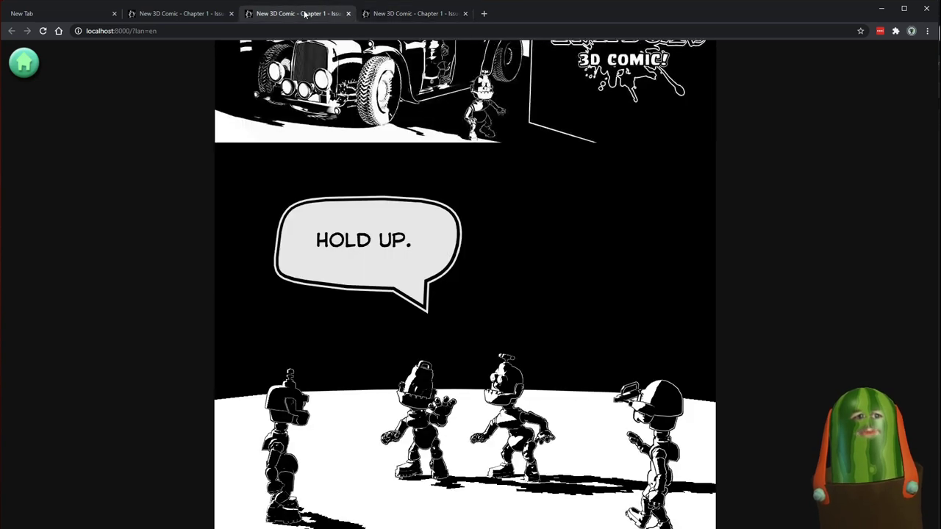
click(200, 22)
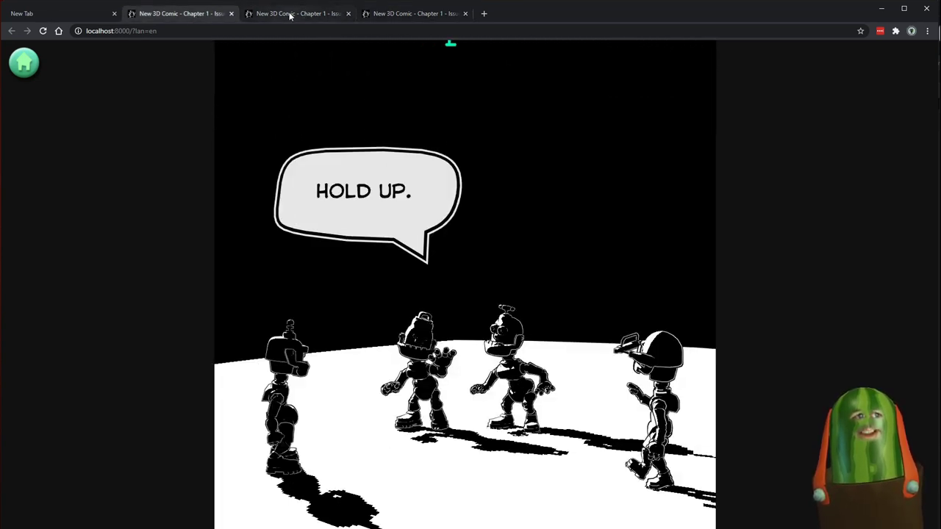
click(231, 13)
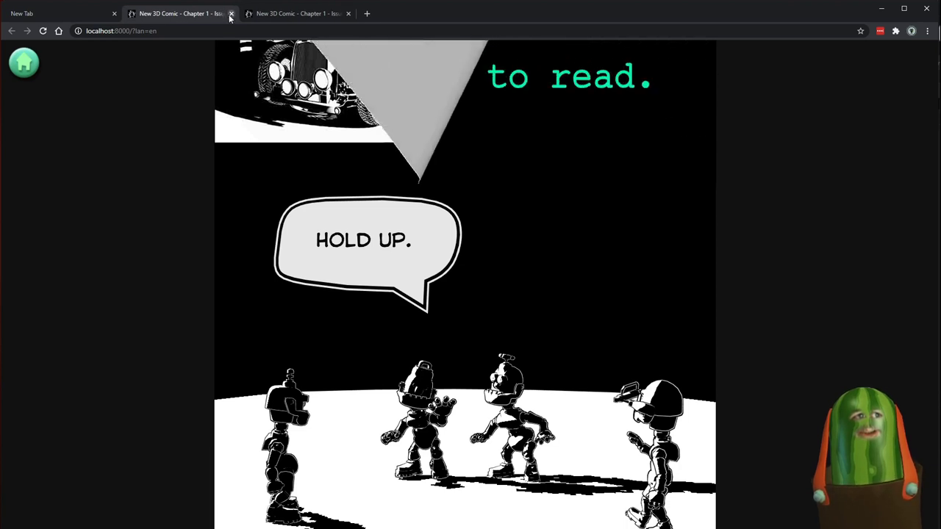
click(231, 13)
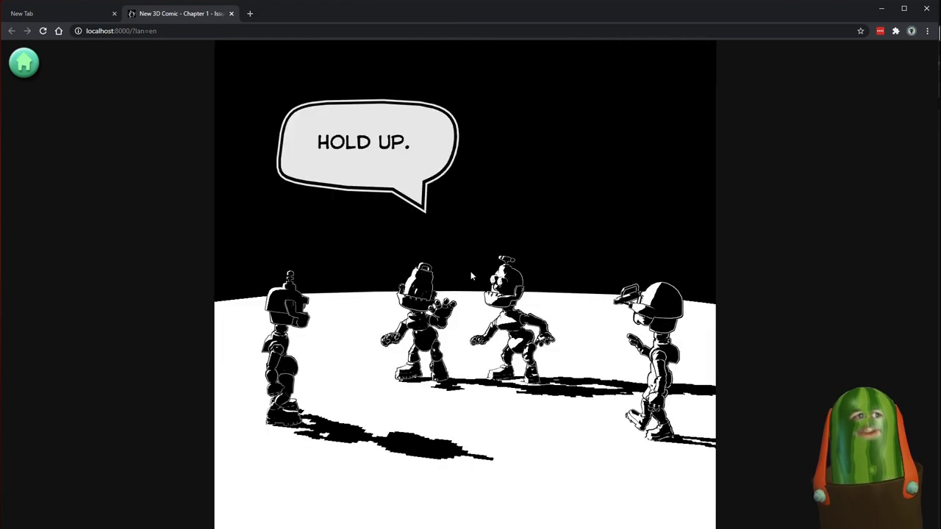
click(43, 31)
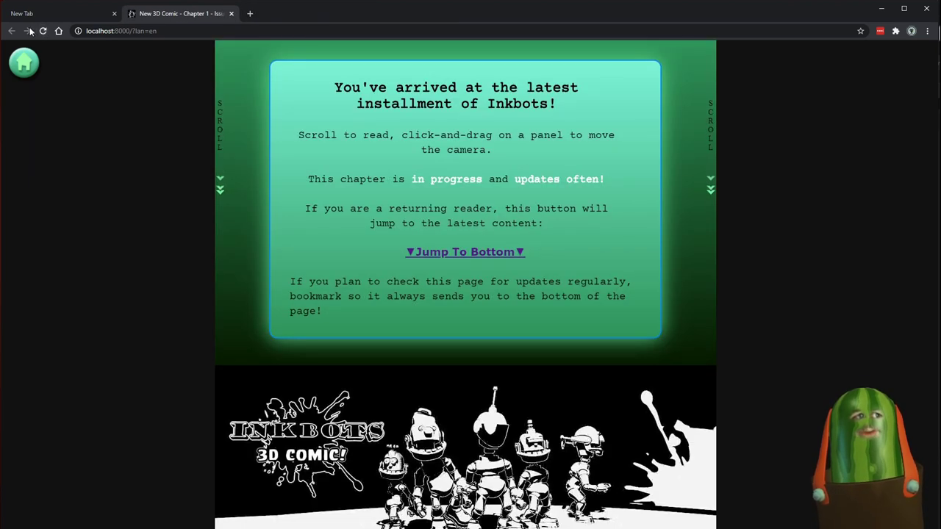
scroll(576, 359, down, 6)
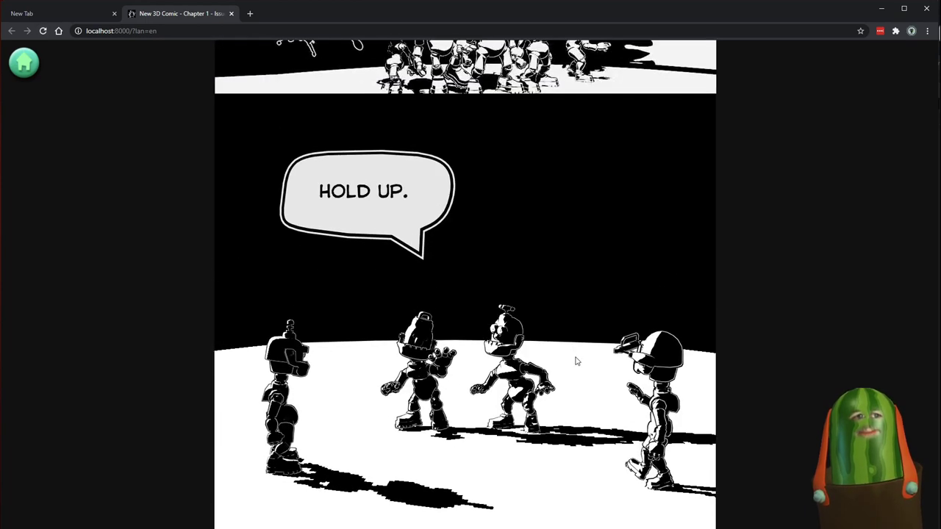
Step: Move back and forth over the "HOLD UP." panel on the comic page to examine its speech balloon and perspective shift
scroll(575, 360, down, 2)
scroll(574, 360, up, 6)
scroll(571, 363, down, 3)
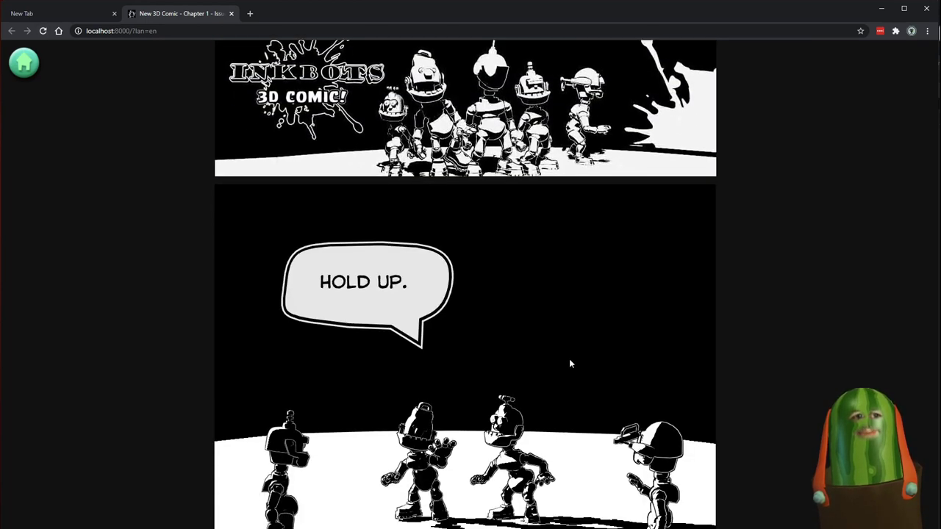
scroll(570, 363, down, 2)
scroll(570, 364, up, 6)
scroll(568, 364, down, 6)
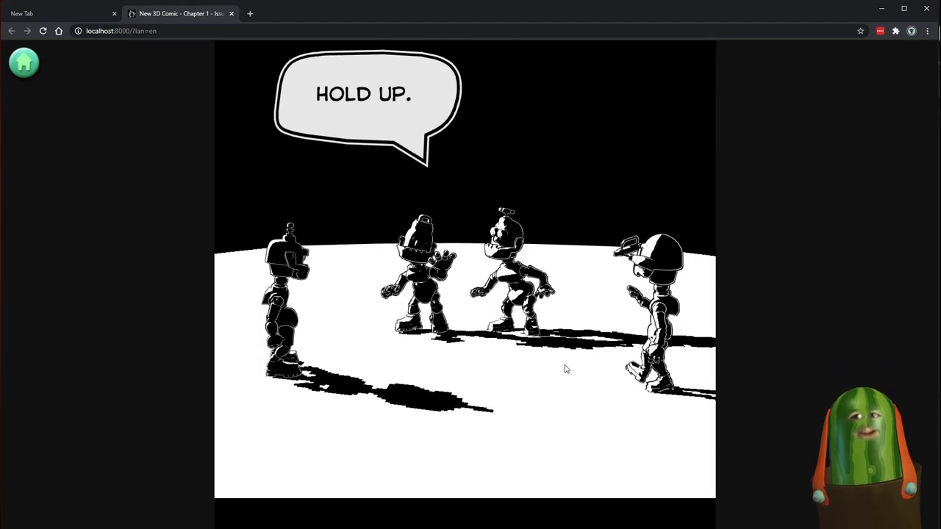
scroll(565, 368, up, 2)
scroll(565, 368, down, 1)
scroll(565, 367, up, 2)
scroll(564, 364, down, 2)
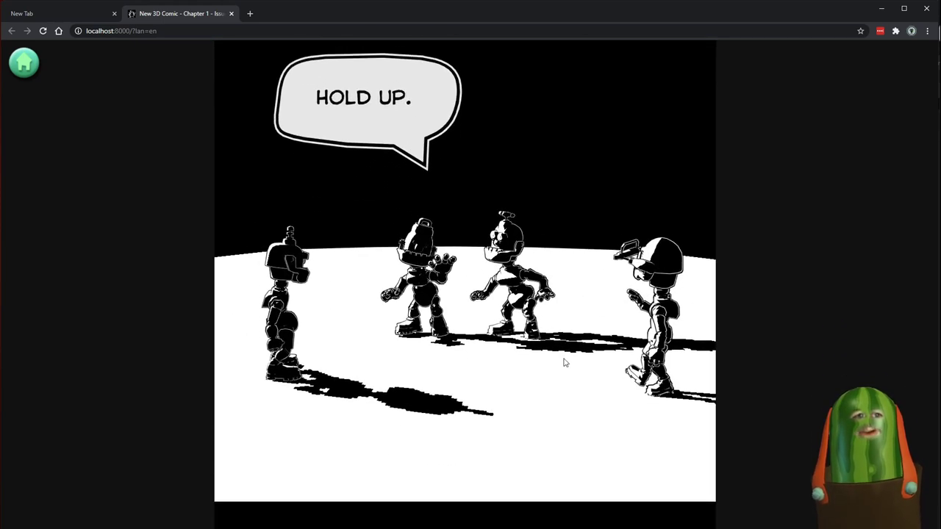
scroll(475, 309, up, 1)
scroll(302, 379, down, 3)
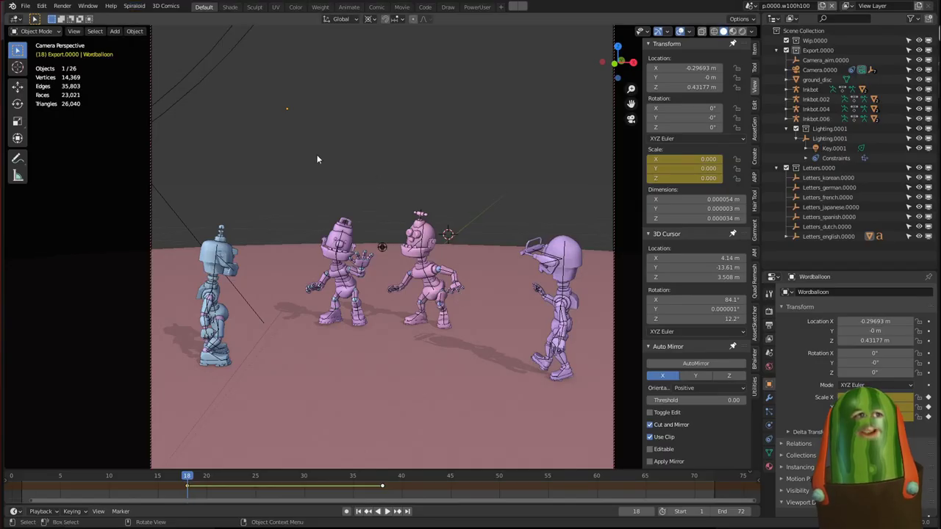
Step: Switch to Blender and insert a new comic row of 2 panels following the current panel
key(shift+a)
mouse_move(340, 137)
mouse_move(413, 152)
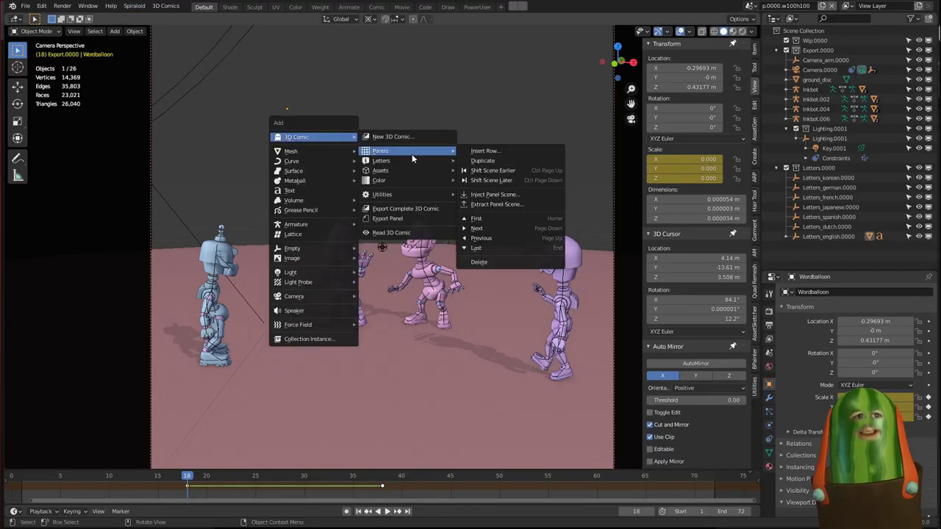
click(489, 153)
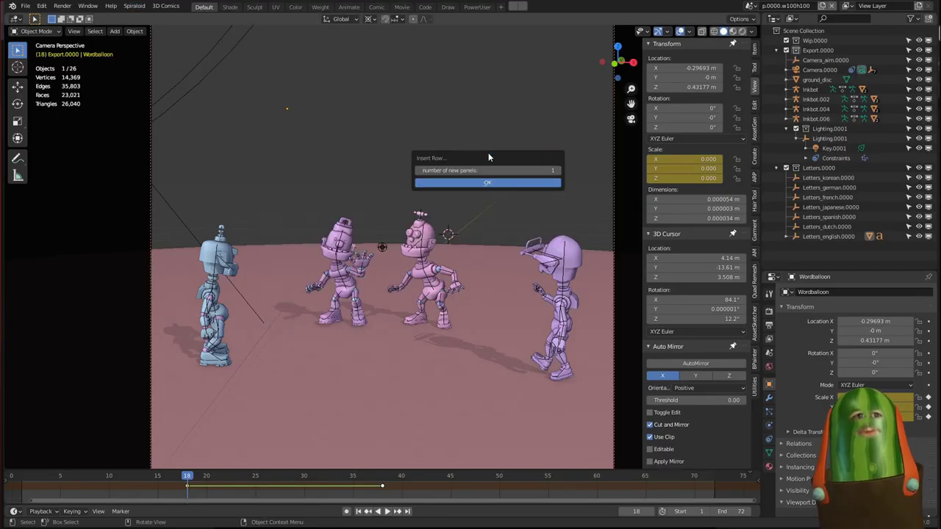
click(557, 171)
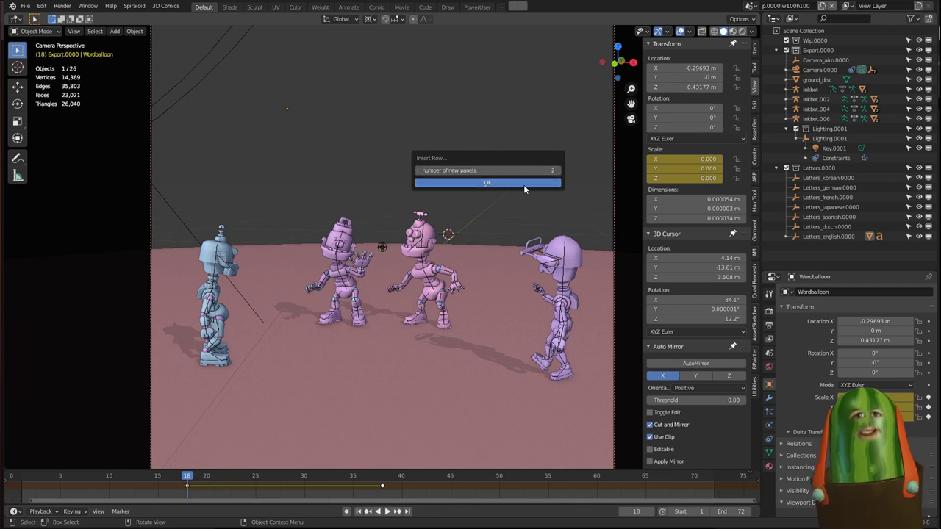
click(524, 188)
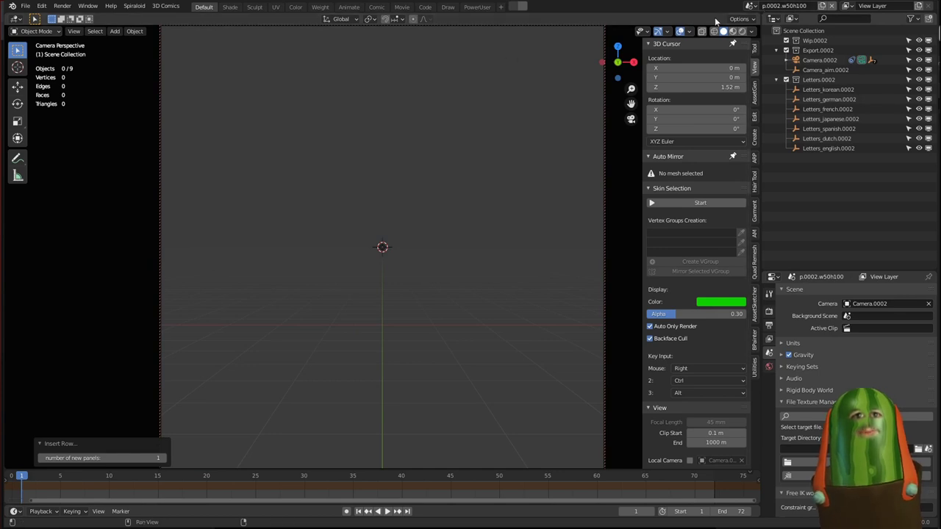
Step: Add a monkey mesh to the empty panel scene p.0002.w50h100
key(shift+a)
mouse_move(412, 219)
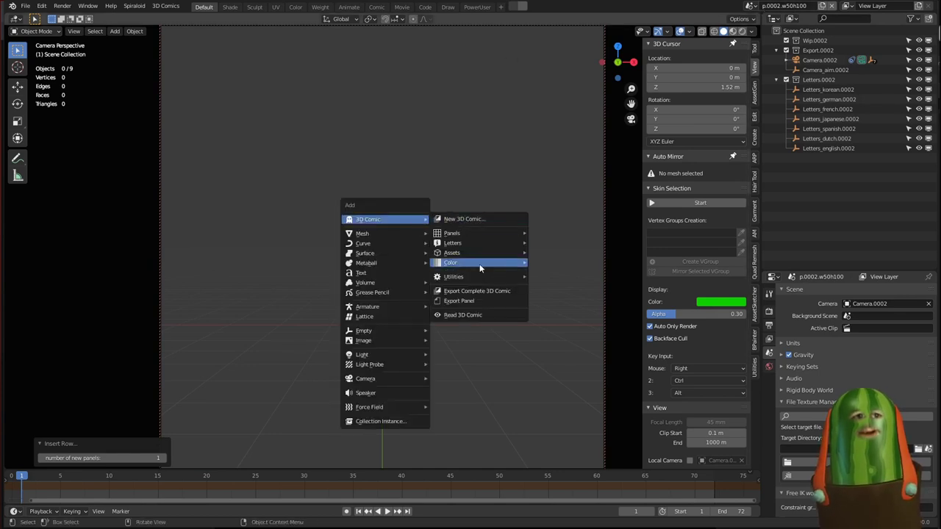
mouse_move(475, 254)
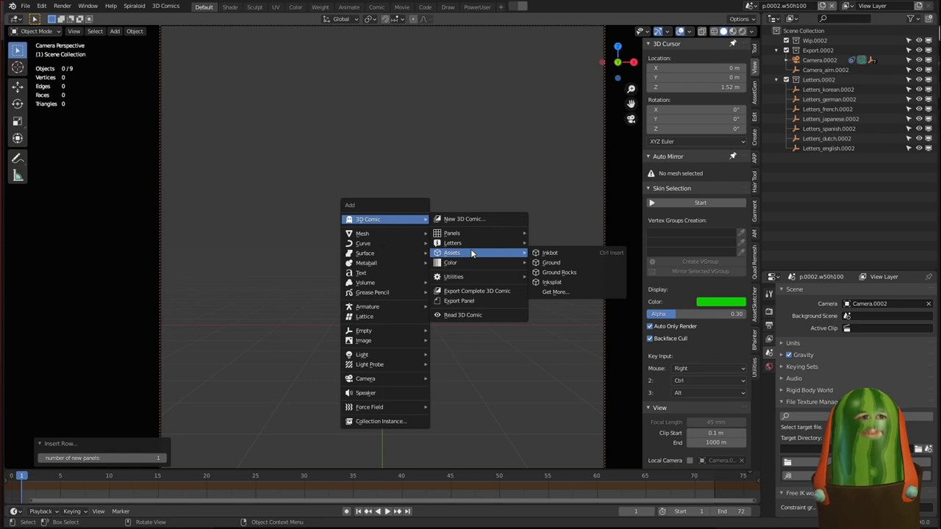
mouse_move(382, 234)
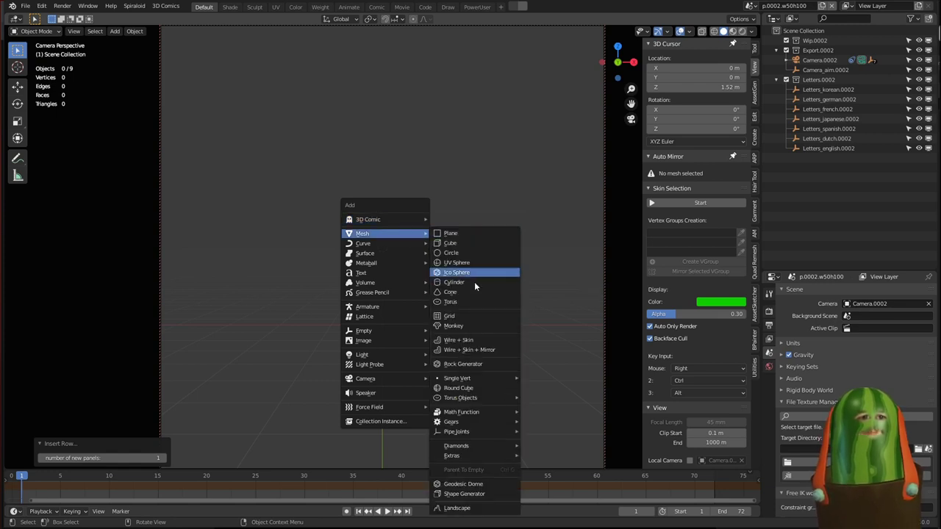
click(472, 327)
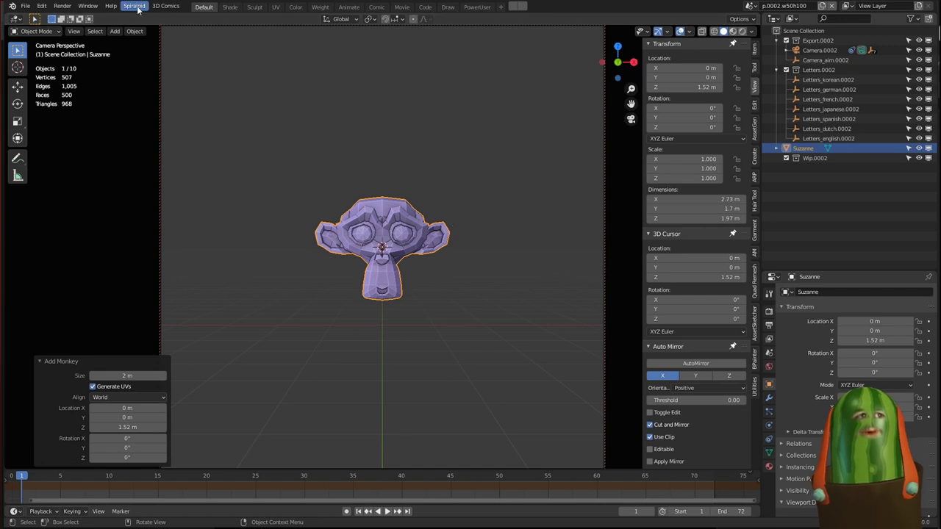
Step: Review the comic's panel navigation commands and cycle through the panel scenes to examine their order
click(166, 7)
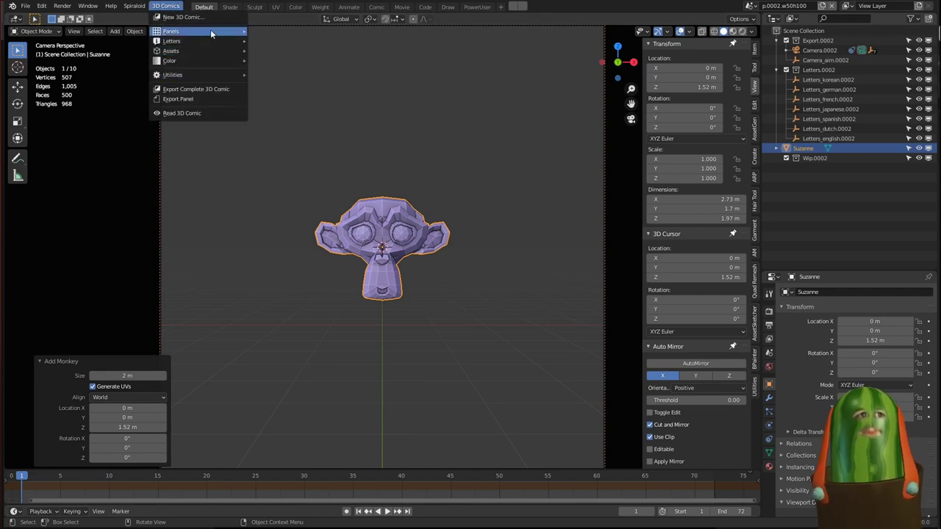
mouse_move(210, 31)
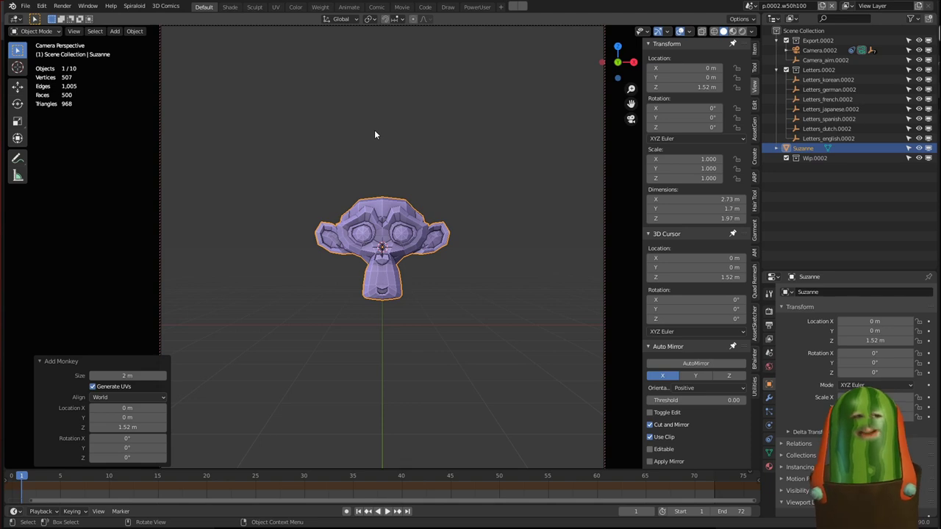
key(Page_Up)
key(Page_Up)
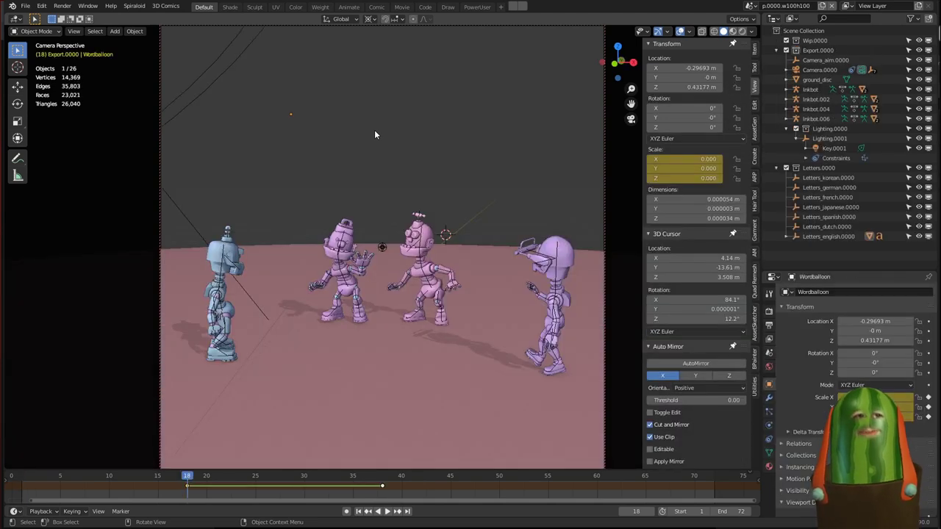
key(Page_Down)
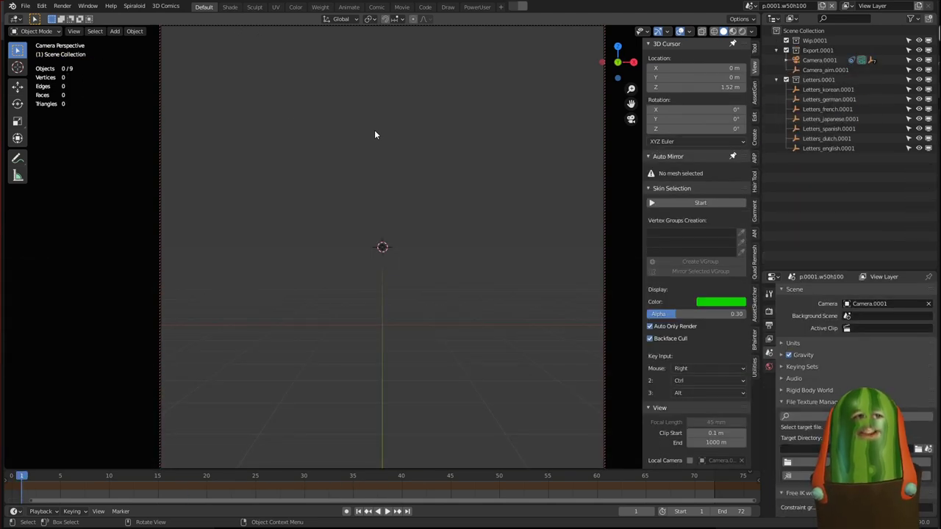
key(Page_Down)
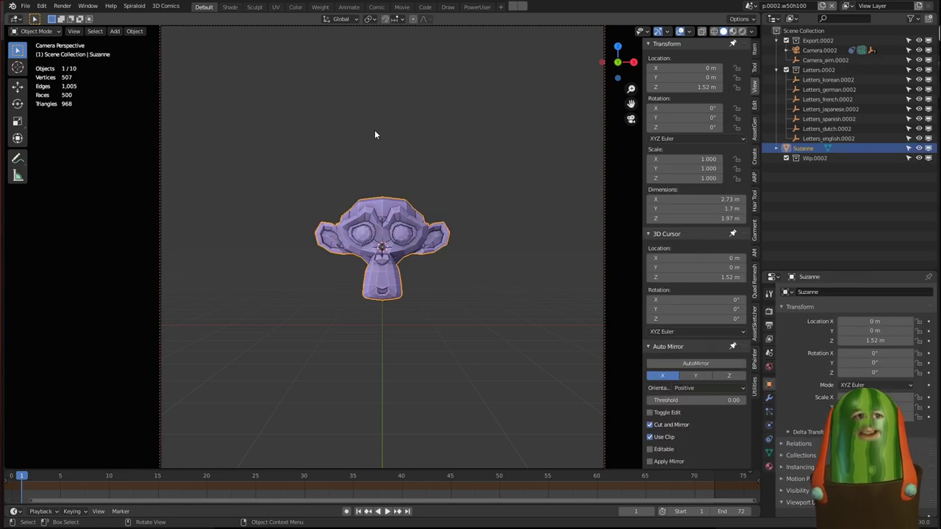
key(Page_Down)
key(Page_Up)
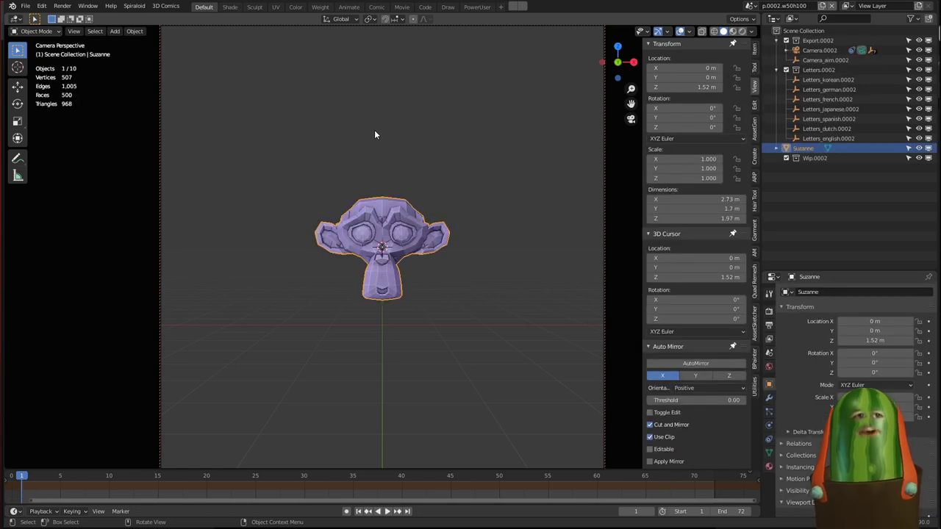
key(Page_Down)
key(Page_Down)
key(Page_Up)
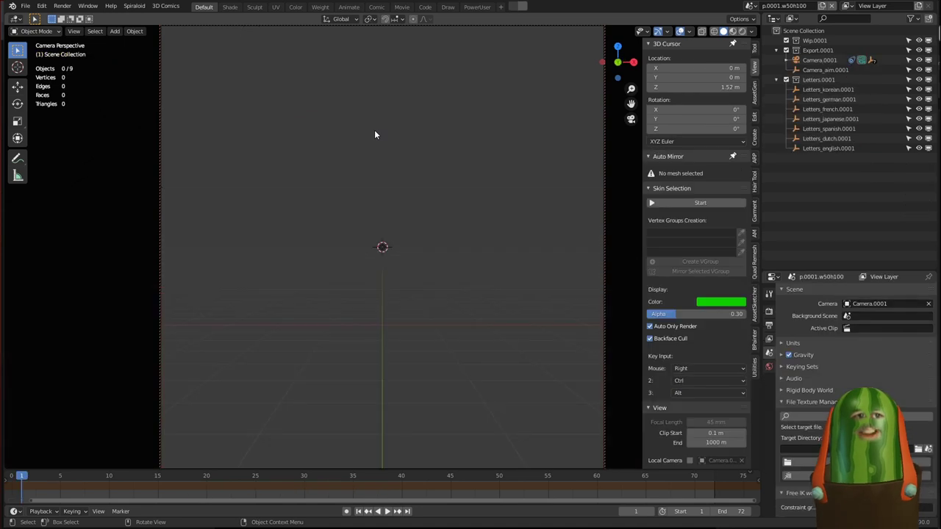
Step: Shift the monkey panel's scene one place earlier in the comic and step through the panels to check the order
key(Page_Up)
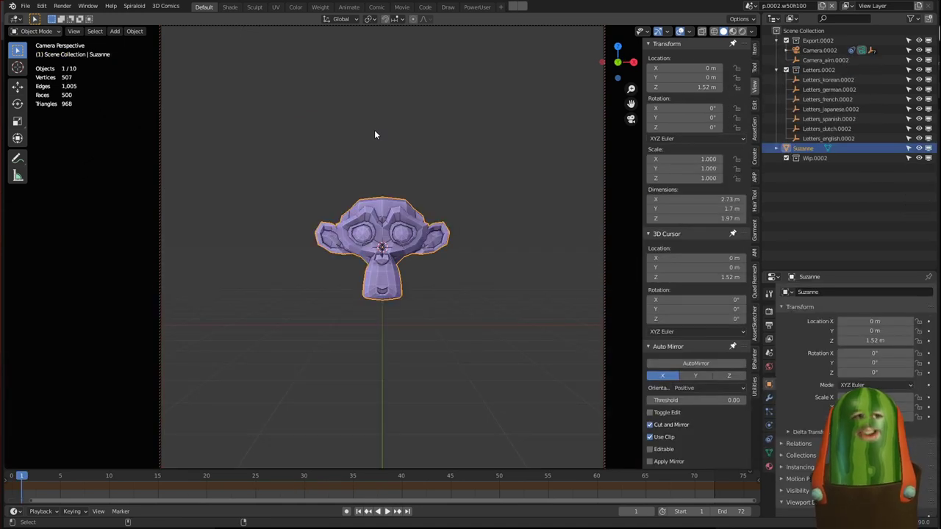
key(Page_Down)
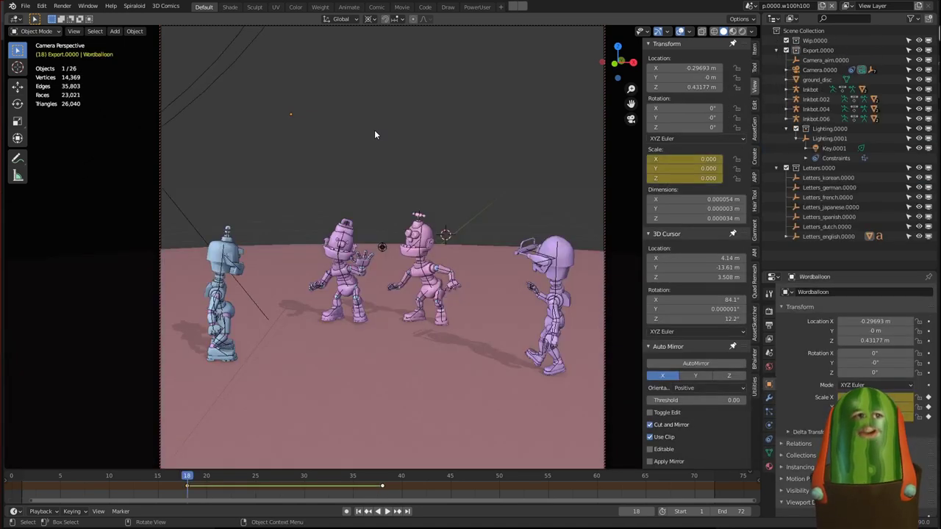
key(Page_Down)
key(Page_Down)
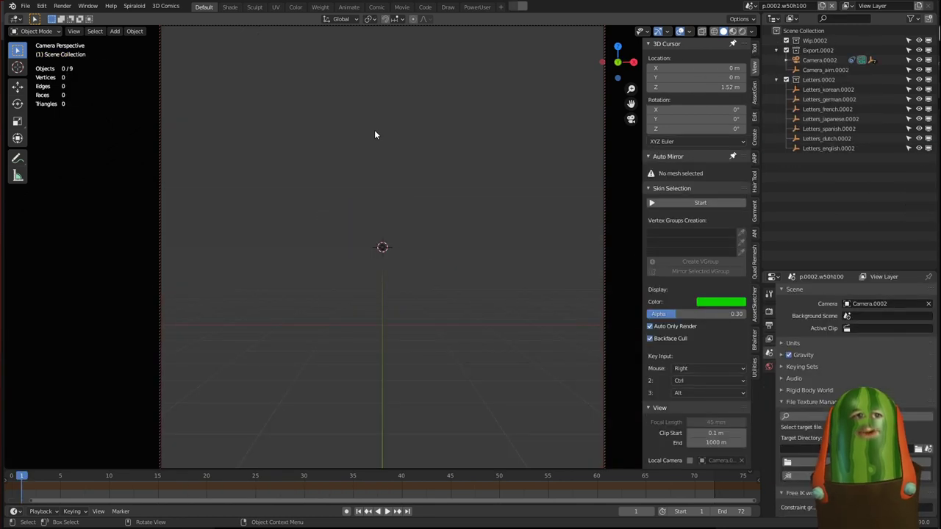
key(Page_Up)
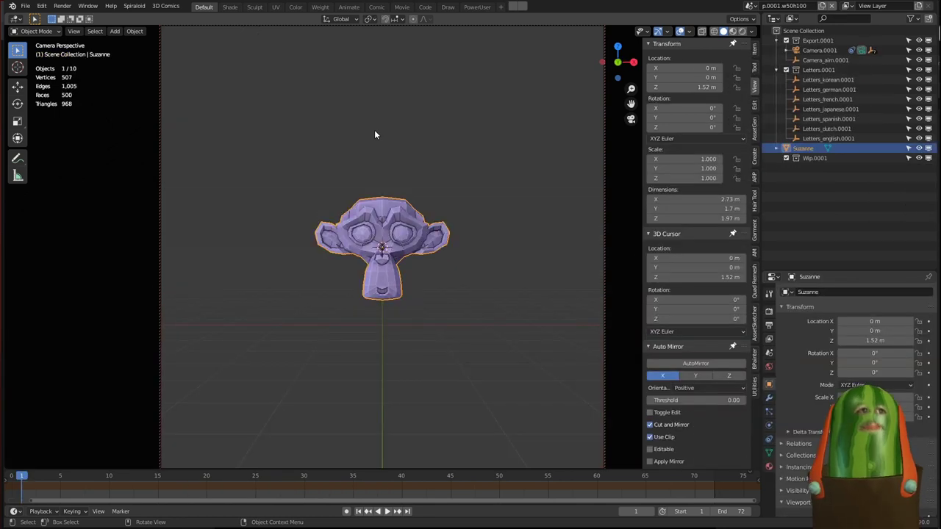
click(166, 6)
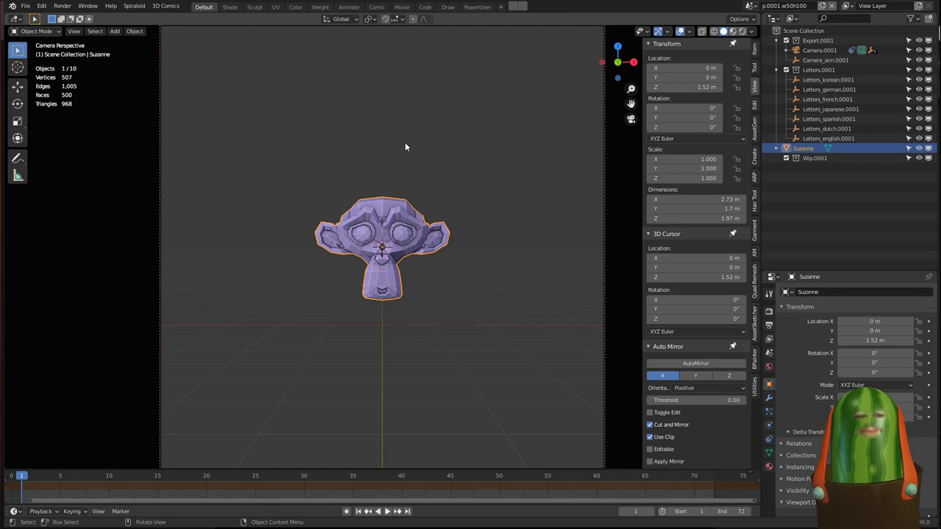
key(shift+alt+z)
key(shift+alt+z)
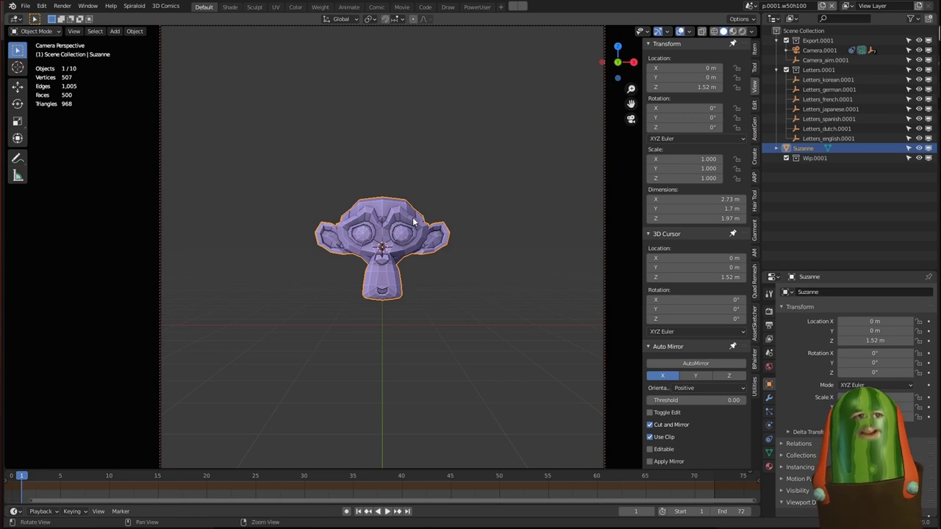
Step: Add a level 2 subdivision to the monkey and apply Ink Toonshade Visible in its panel
key(ctrl+2)
key(shift+a)
mouse_move(447, 189)
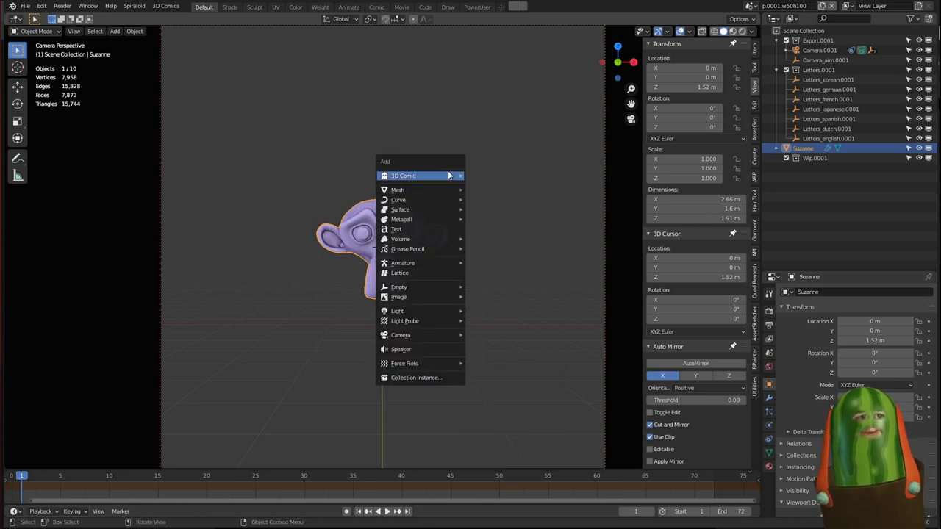
mouse_move(503, 230)
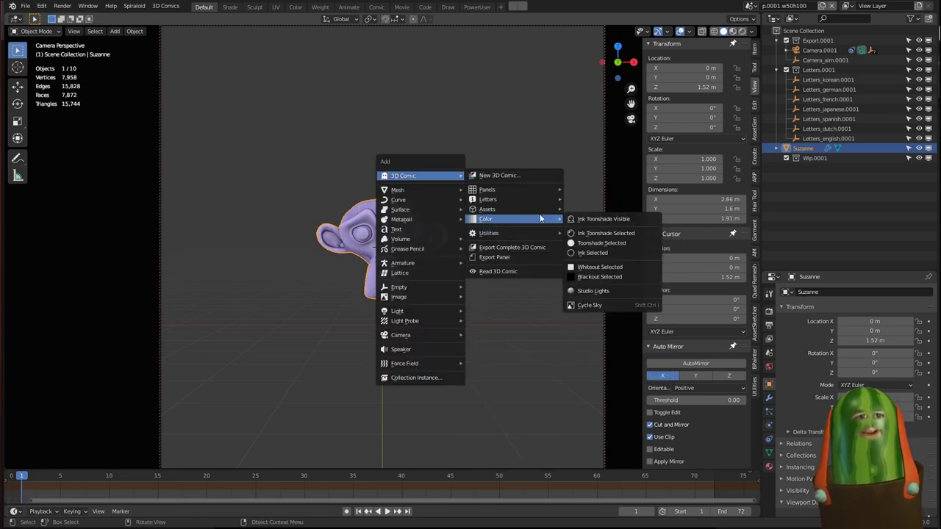
click(591, 220)
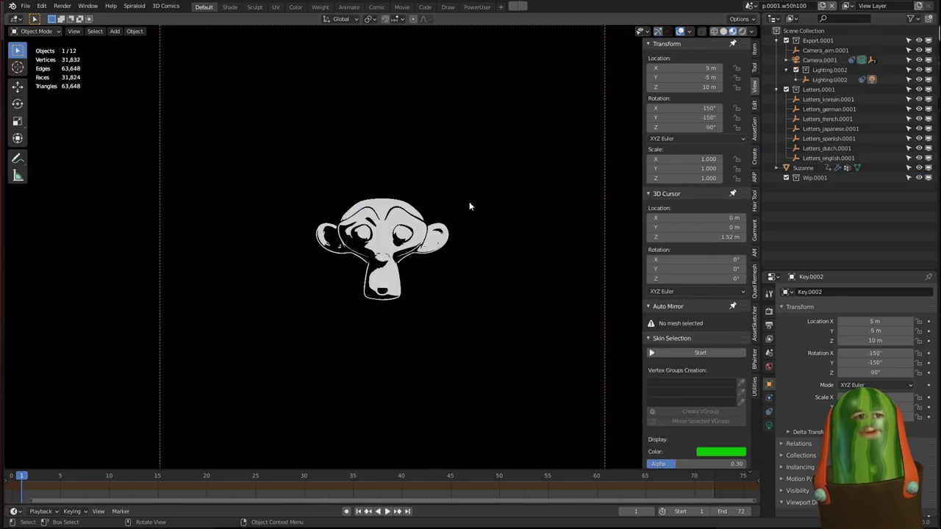
Step: Go to the next panel, p.0002.w50h100, and add a torus knot mesh
key(Page_Down)
key(shift+a)
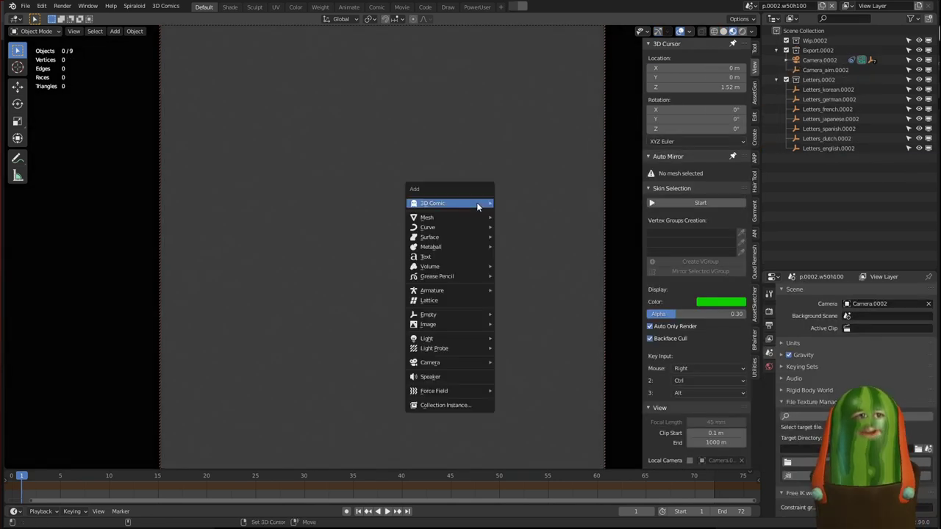
mouse_move(441, 218)
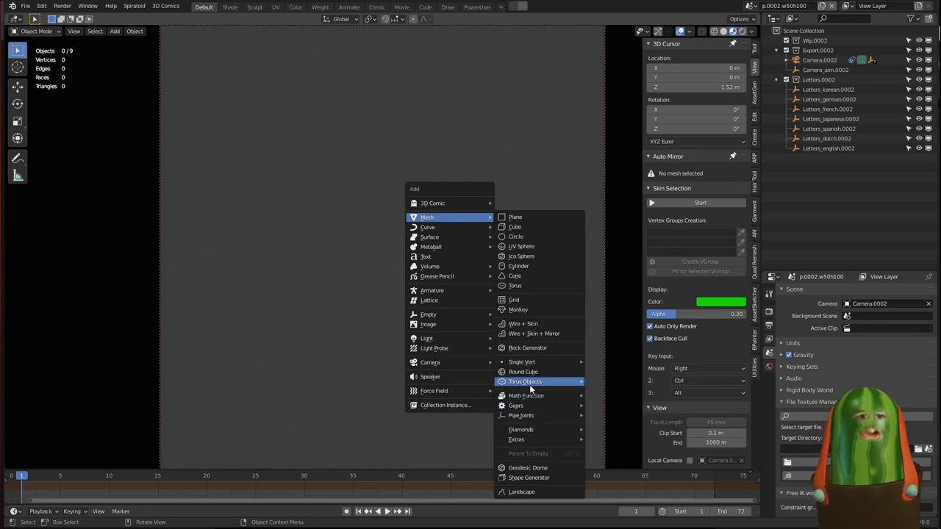
mouse_move(530, 384)
click(608, 403)
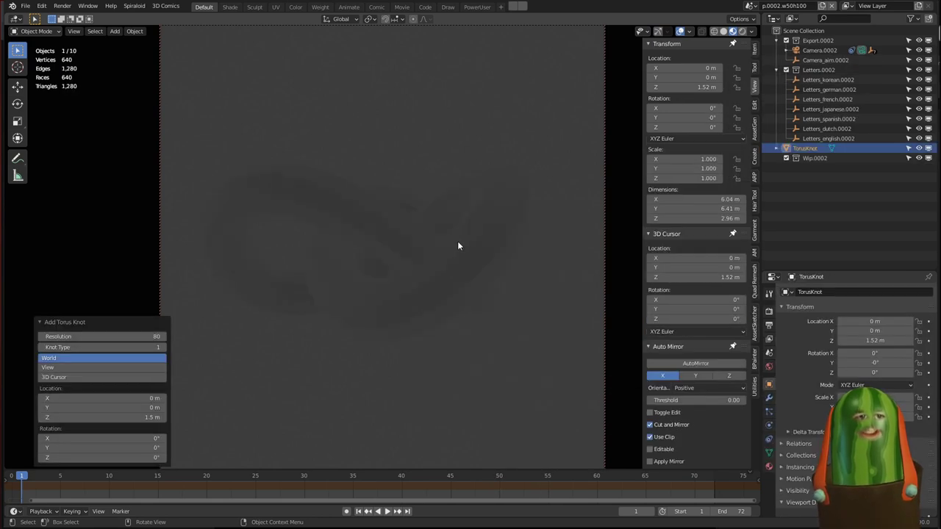
Step: Apply Ink Toonshade Visible to the torus knot's panel
key(shift+a)
mouse_move(441, 192)
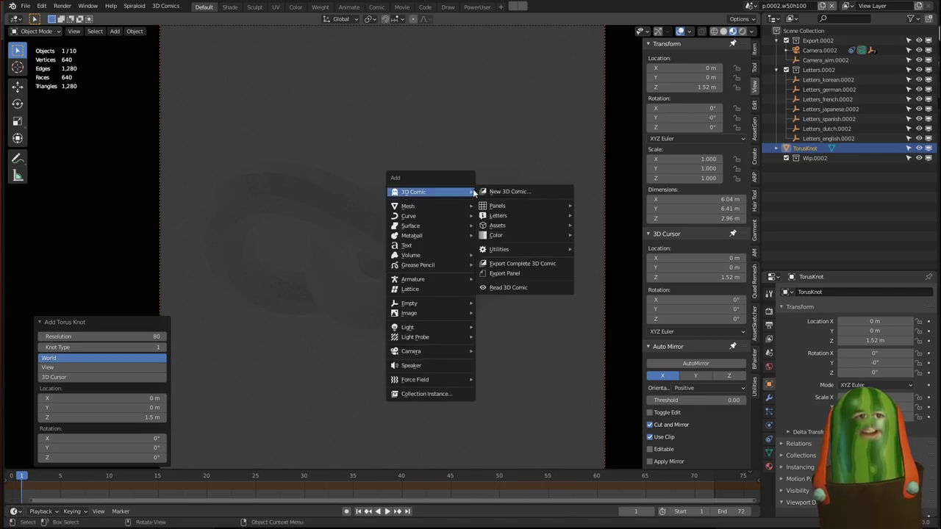
mouse_move(508, 242)
click(586, 237)
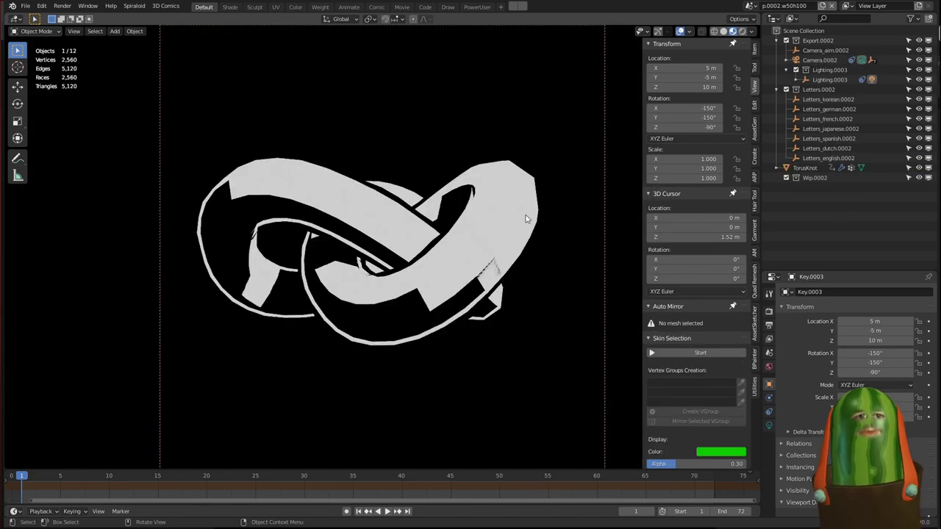
Step: Smooth the torus knot with a level 2 subdivision and trackball-rotate it to about 66.1°, 14°, -22°
click(505, 196)
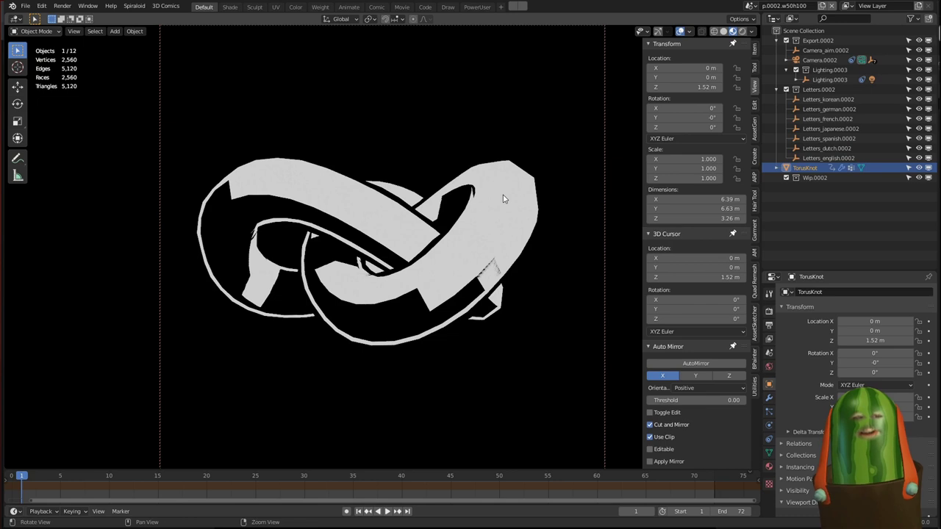
alt+drag(385, 161, 377, 213)
key(r)
key(r)
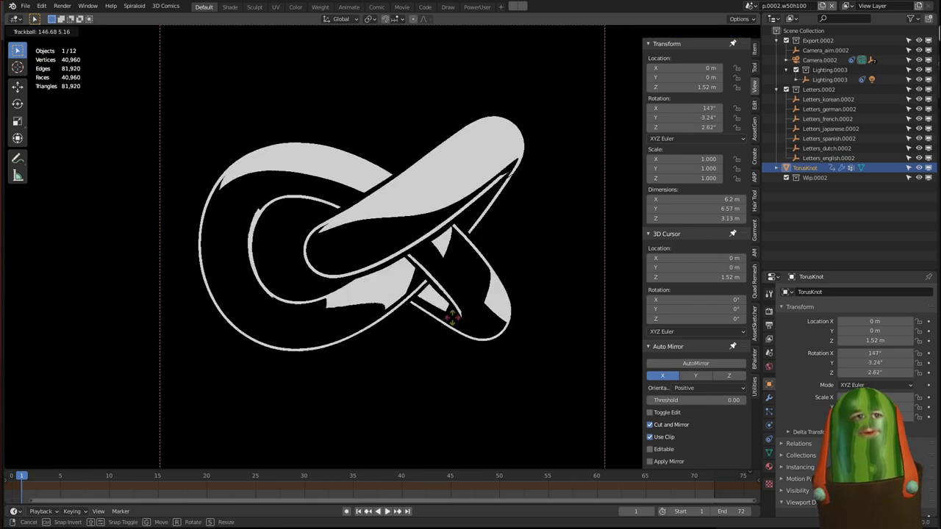
click(454, 110)
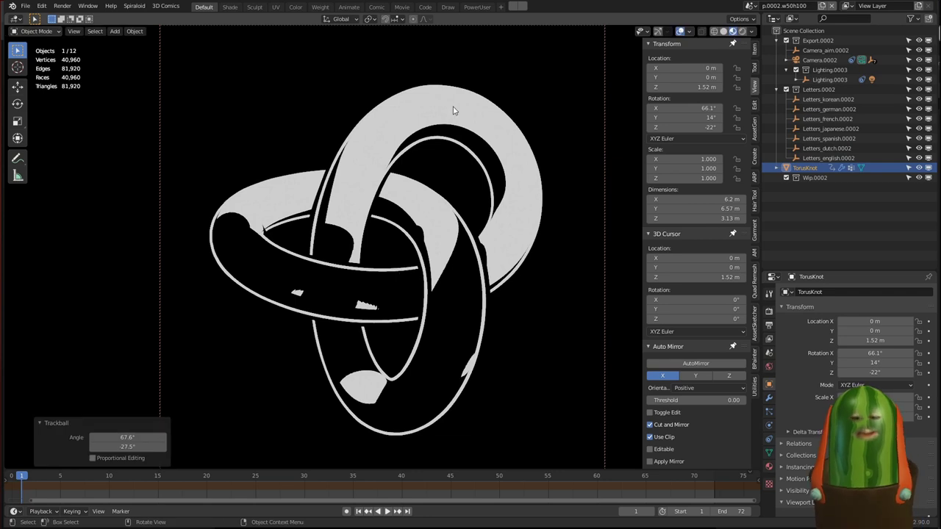
Step: Return to the monkey panel, p.0001.w50h100, and set the current frame to 35
key(Page_Up)
key(Page_Down)
key(Page_Up)
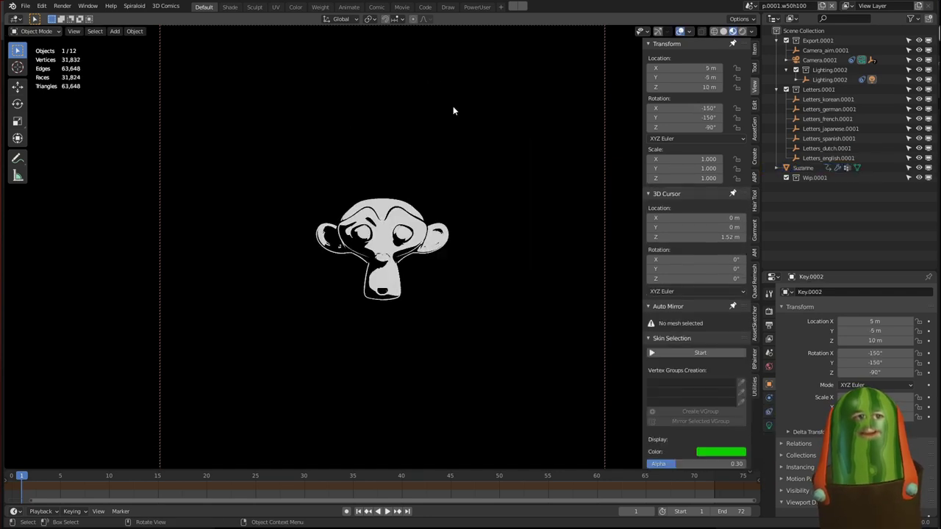
key(ctrl+Page_Up)
key(ctrl+Page_Down)
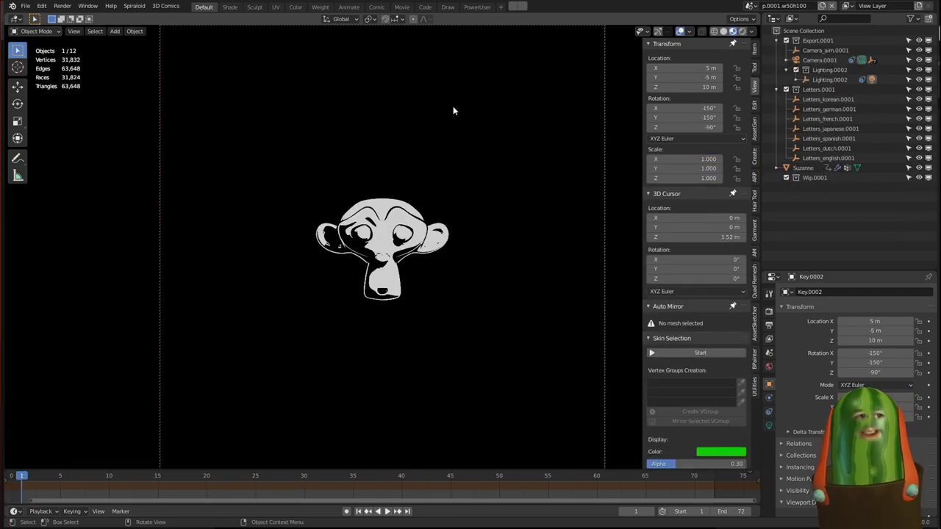
click(353, 478)
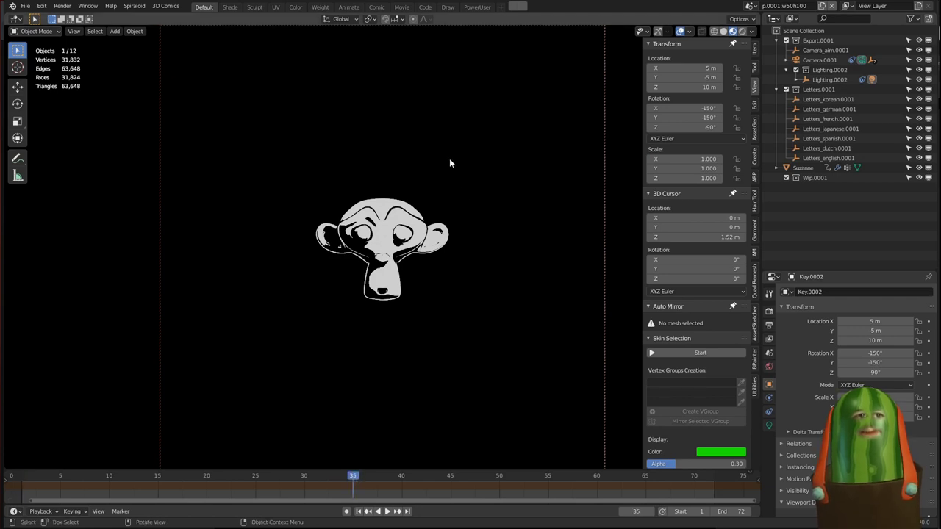
key(shift+a)
mouse_move(427, 158)
mouse_move(498, 176)
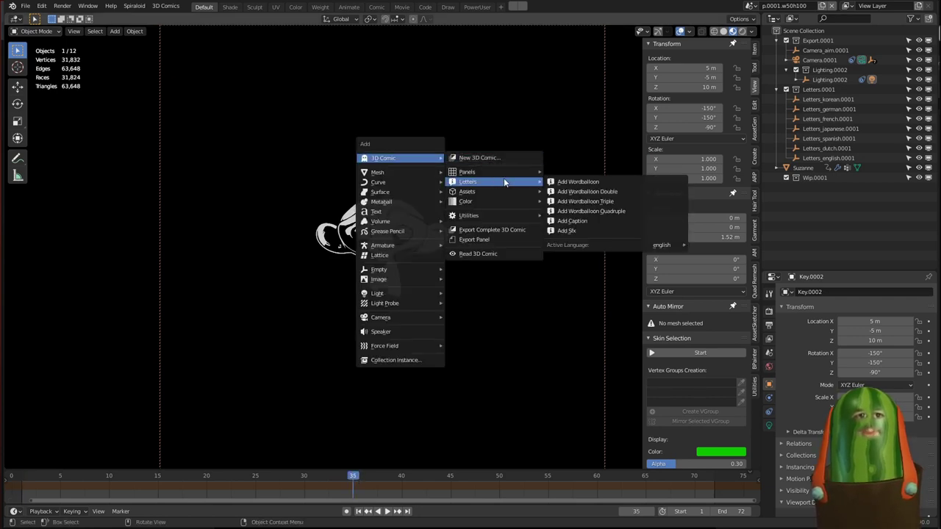
click(588, 189)
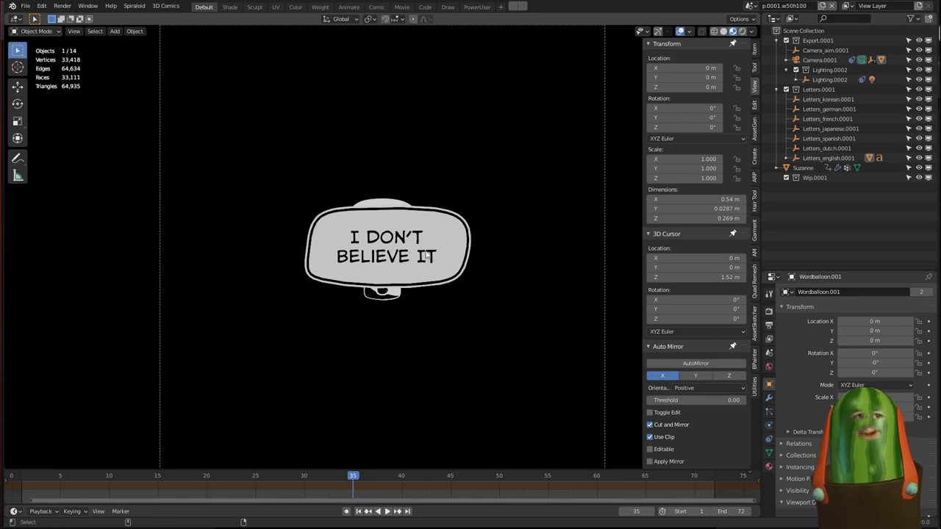
key(ctrl+z)
Step: Add a single wordballoon and move it above and left of the monkey, to about -0.296 m X and 0.444 m Z
key(shift+a)
mouse_move(438, 241)
mouse_move(491, 266)
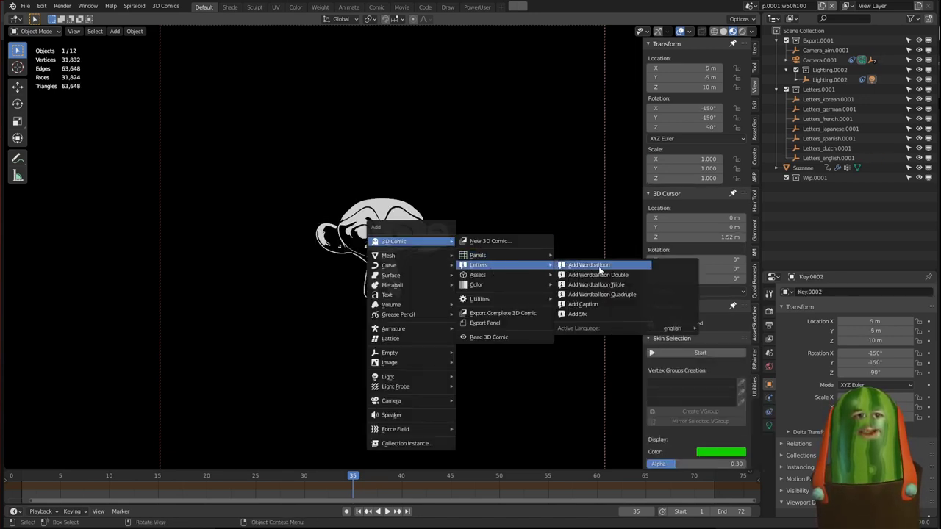
click(598, 266)
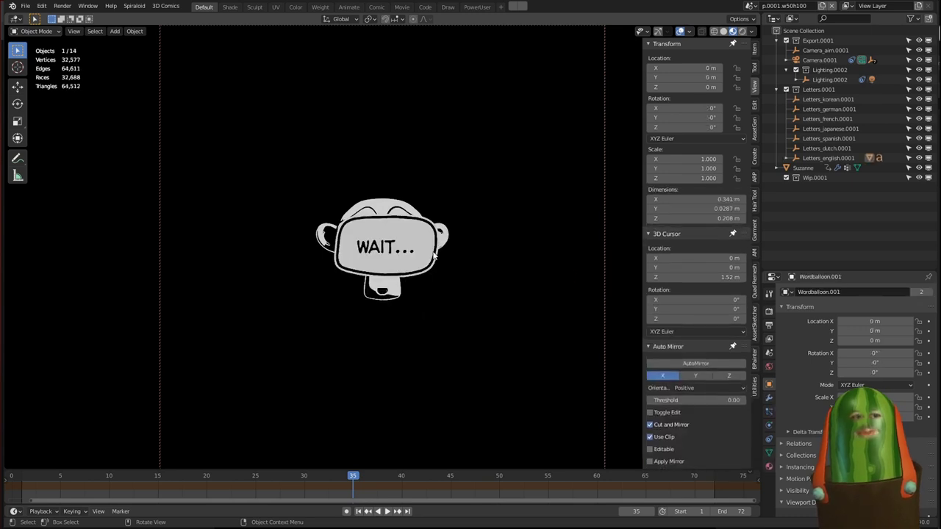
key(g)
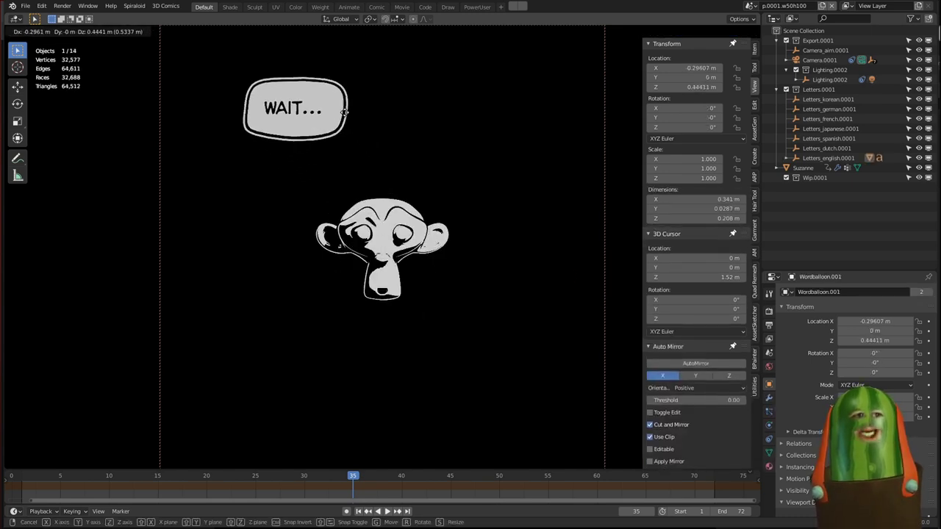
click(293, 110)
Step: Switch to solid shading and replace the wordballoon's text with HOWDY
key(shift+z)
key(shift+z)
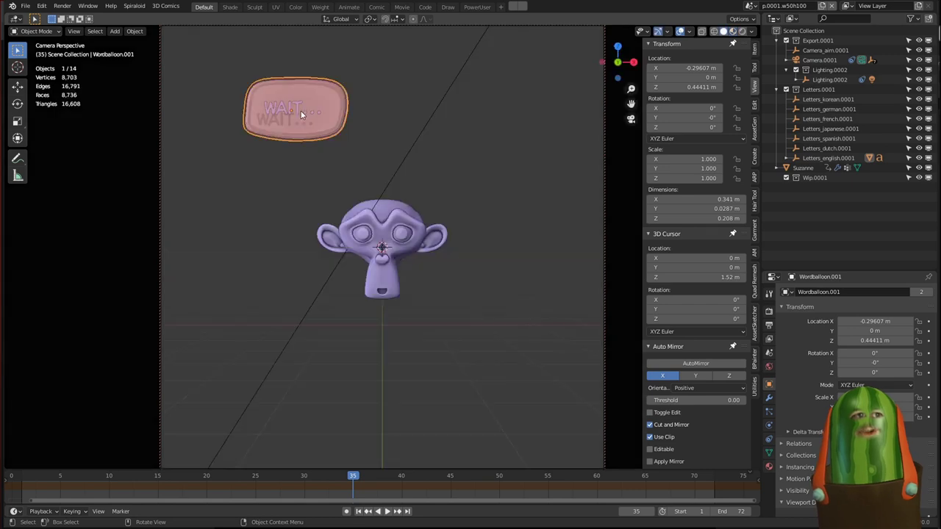
click(299, 105)
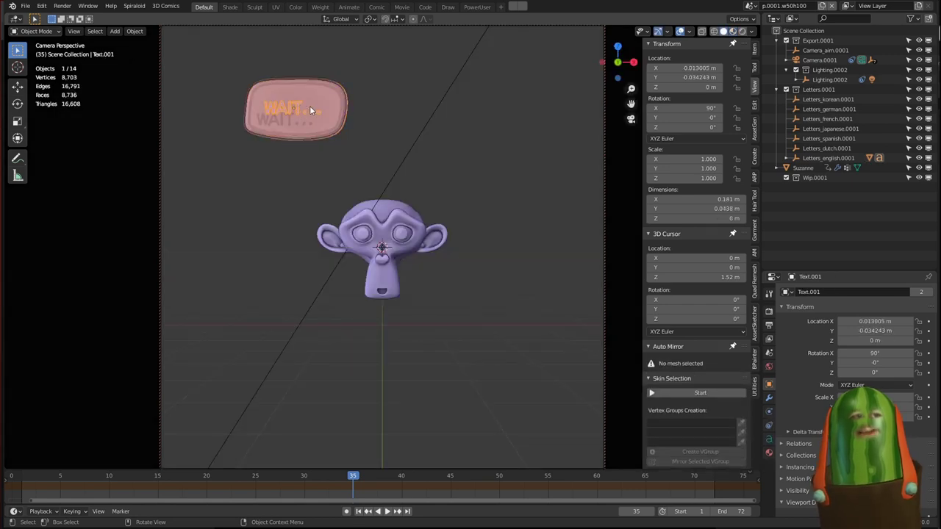
key(Tab)
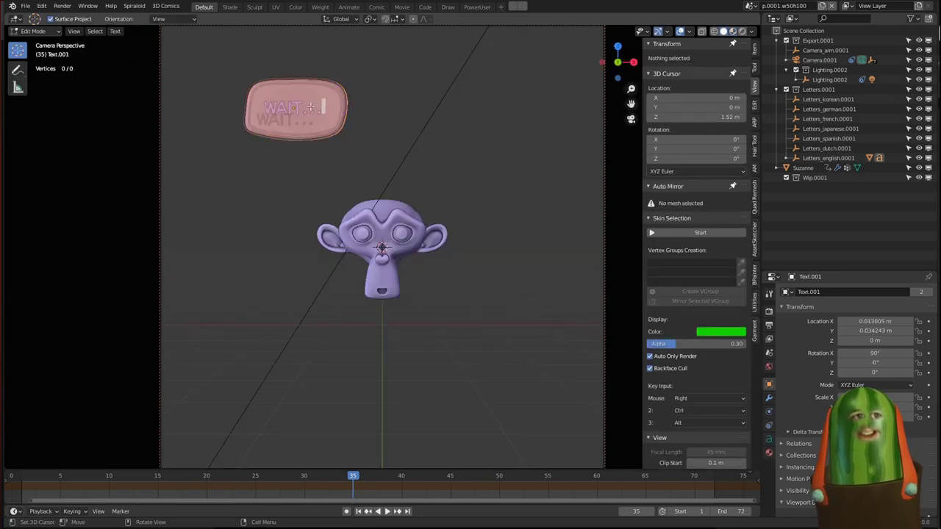
key(BackSpace)
key(BackSpace)
key(BackSpace)
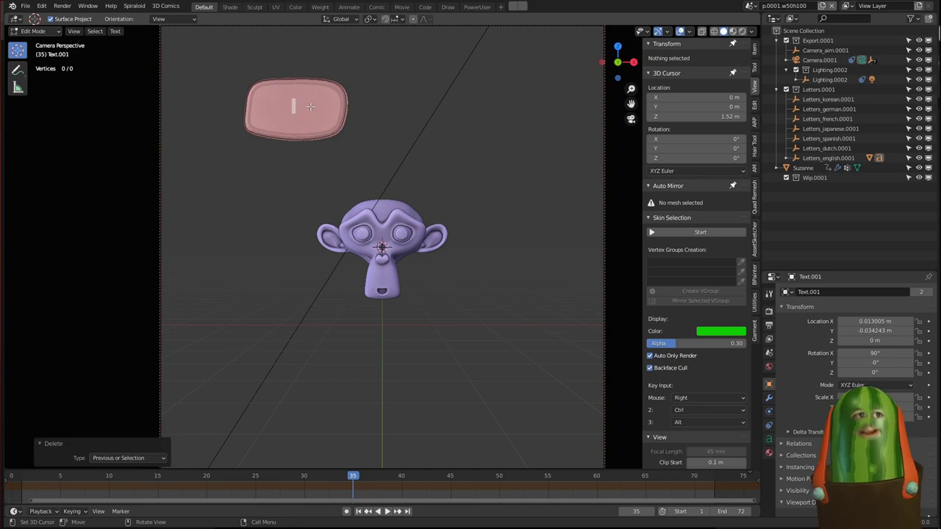
text(HOWDY)
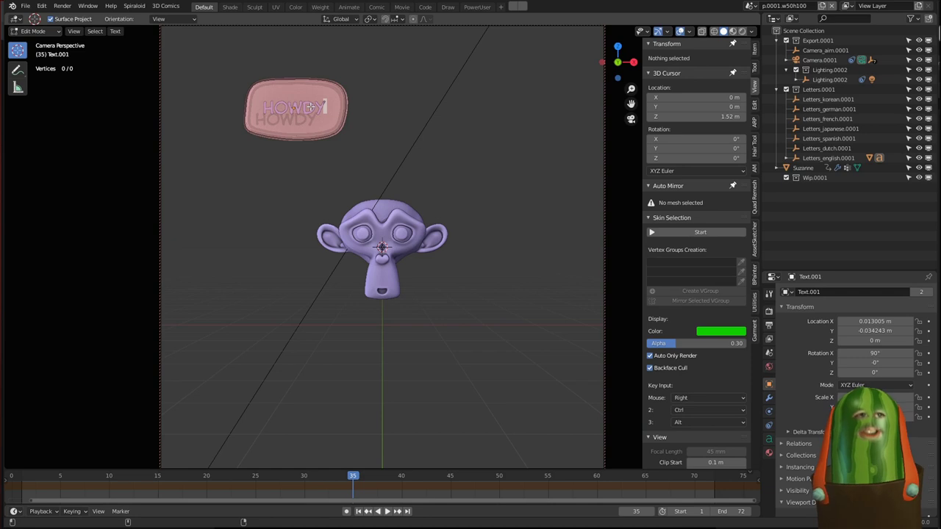
key(Tab)
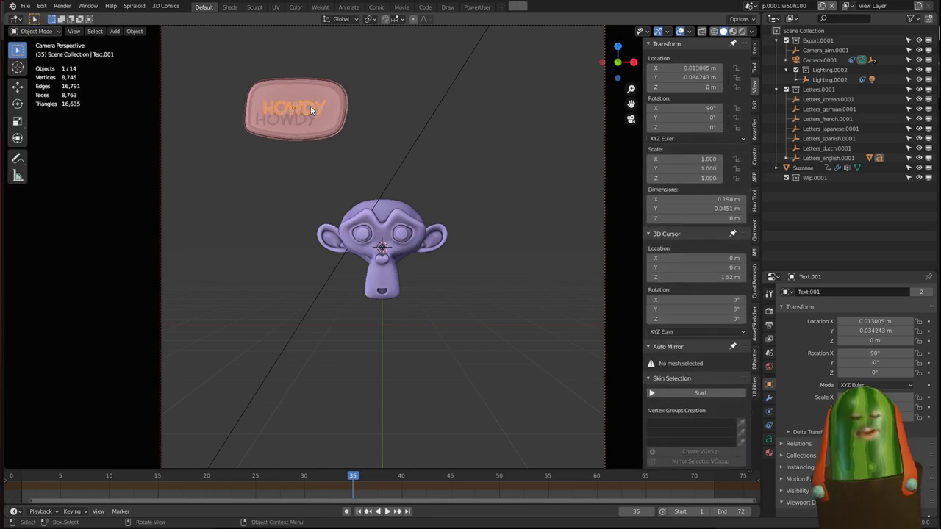
Step: Append an exclamation mark to the HOWDY text and scale the lettering up
key(Tab)
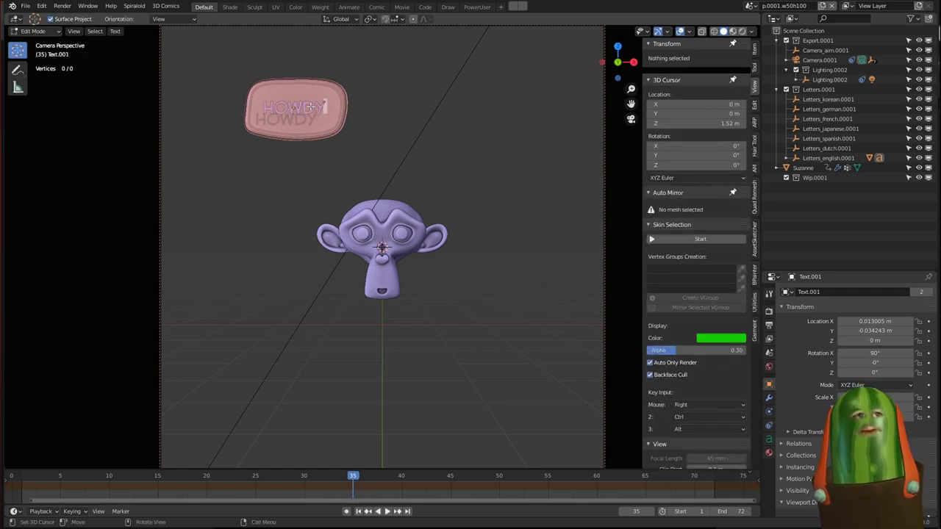
text(E)
key(BackSpace)
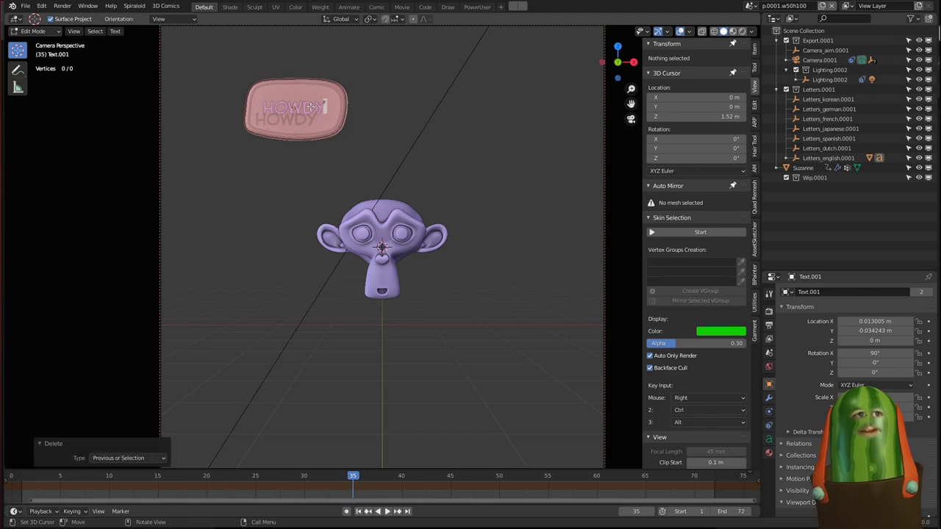
text(!)
key(Tab)
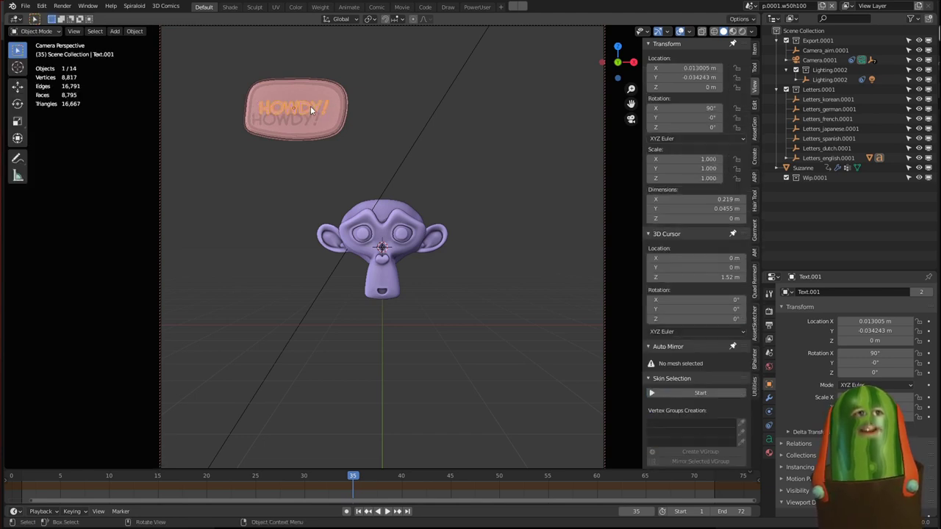
key(Tab)
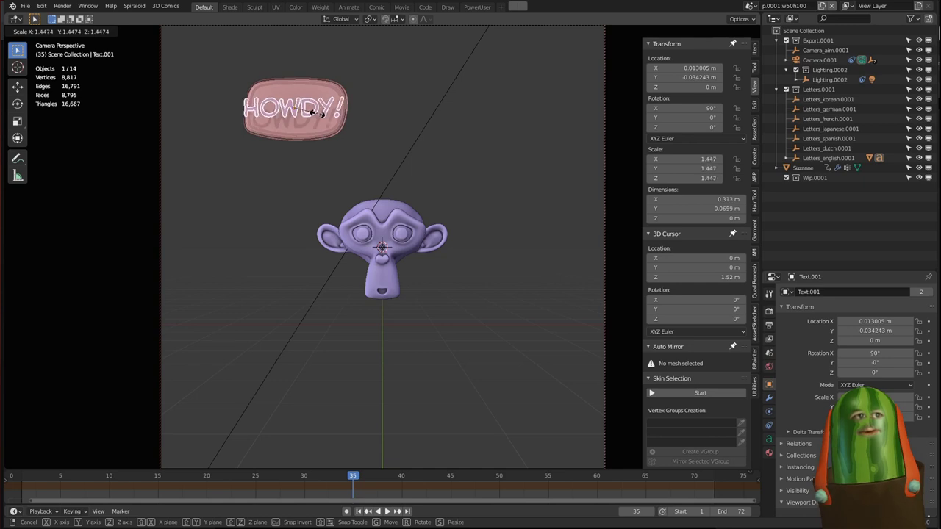
key(Tab)
key(shift+z)
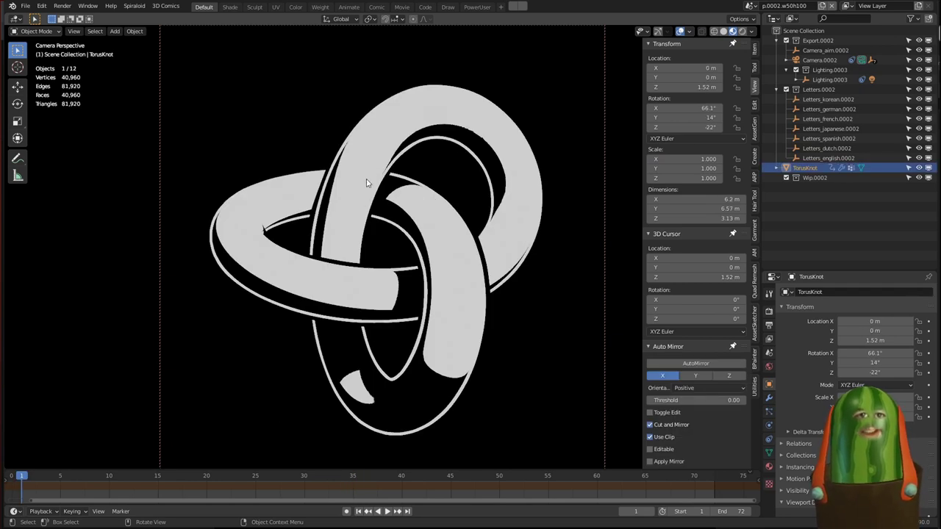
Step: Keyframe the torus knot's rotation at frame 1 in panel p.0002.w50h100 and move to frame 72
right_click(686, 117)
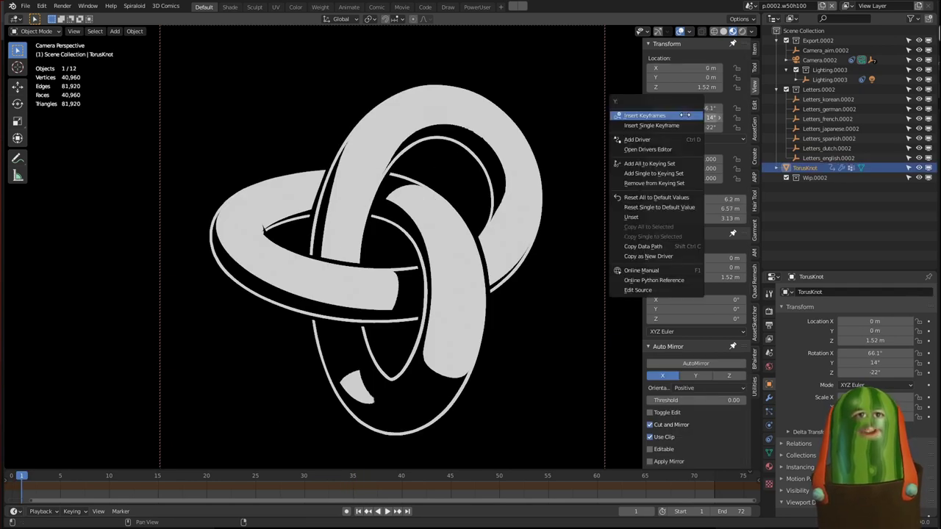
click(684, 115)
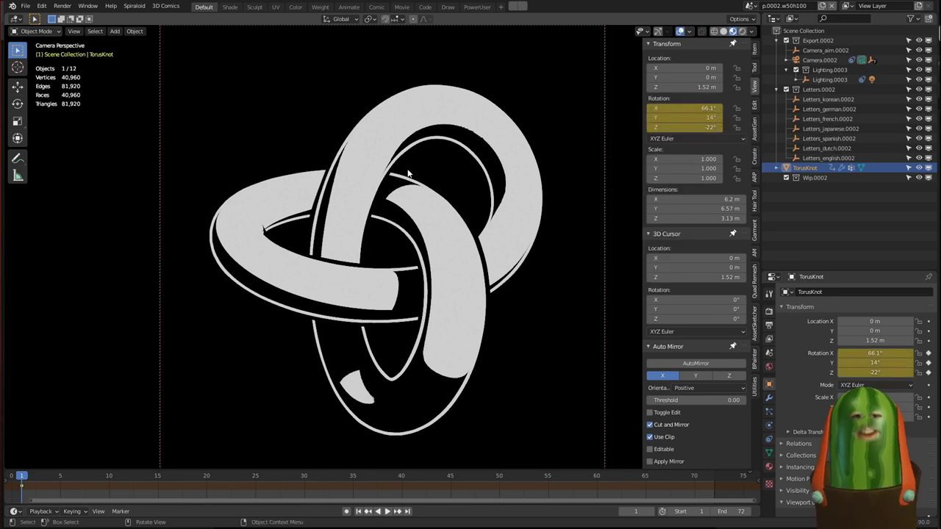
key(shift+Right)
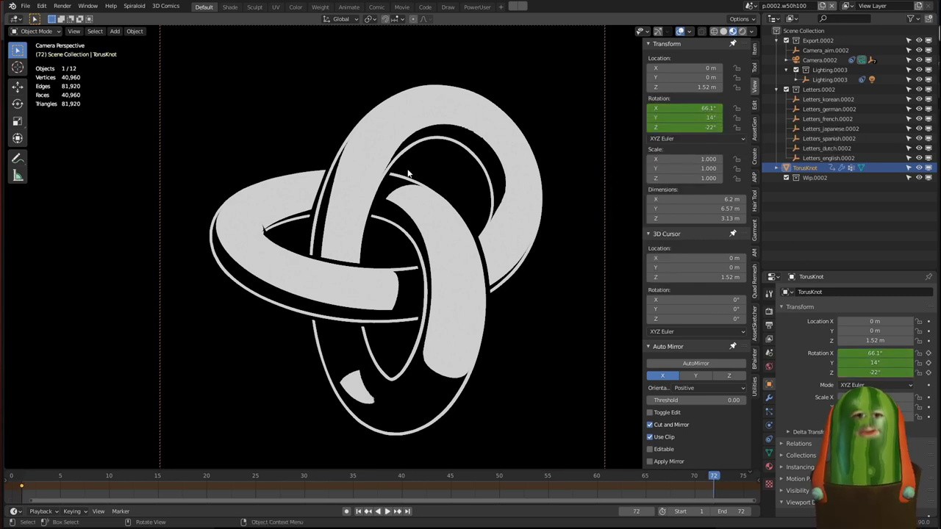
Step: Set the torus knot's rotation to X 67.1°, Y 8.18°, Z 180° and keyframe it at frame 72
click(692, 127)
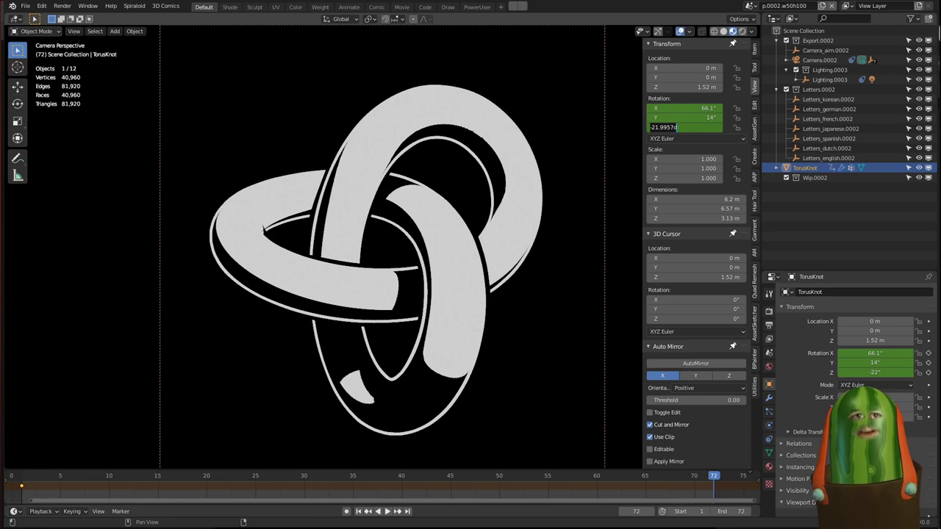
click(684, 128)
click(684, 119)
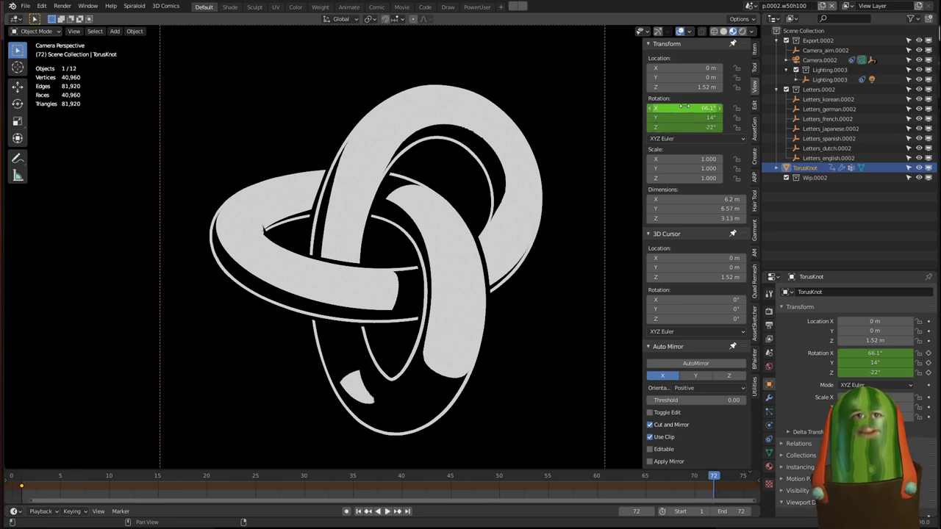
drag(685, 108, 690, 128)
click(689, 129)
key(BackSpace)
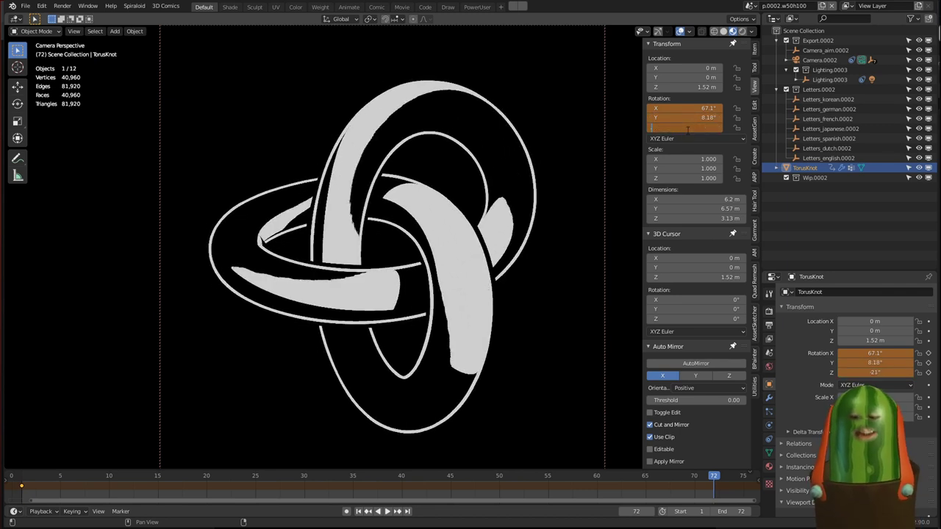
text(180)
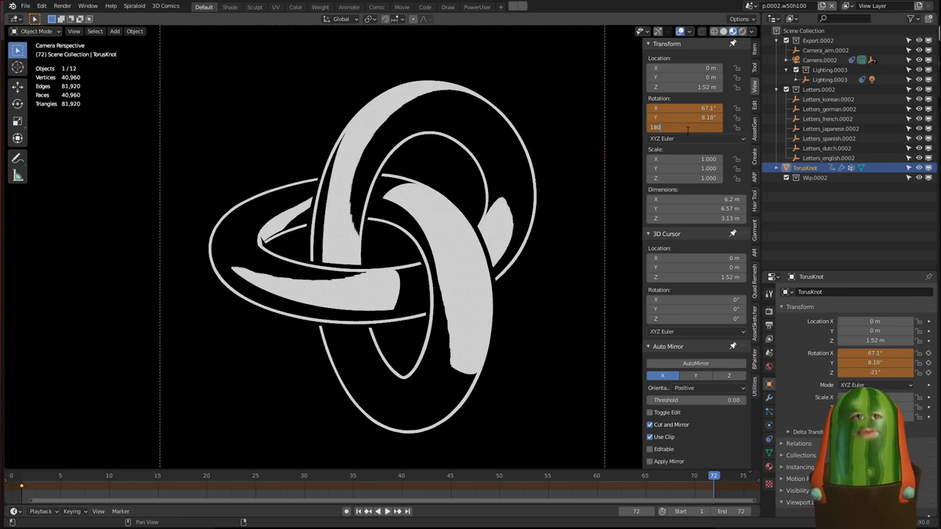
key(Return)
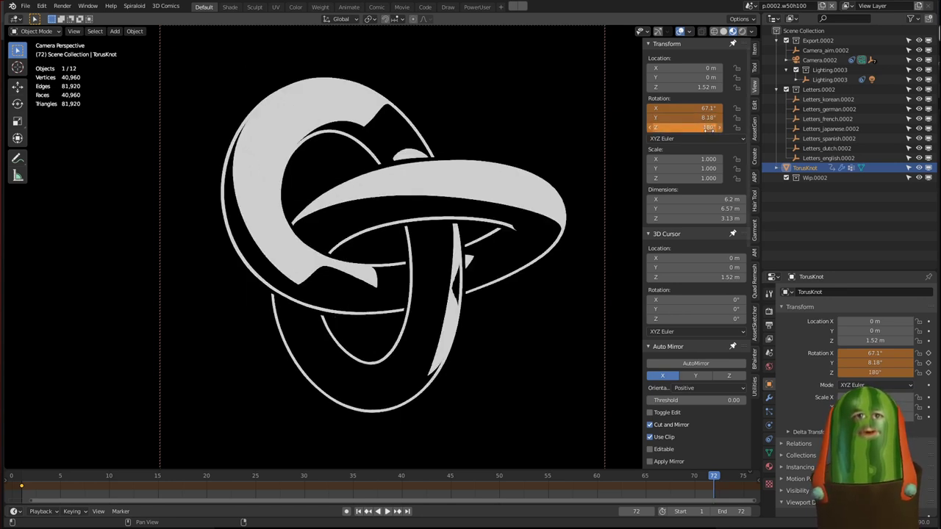
right_click(686, 130)
click(708, 131)
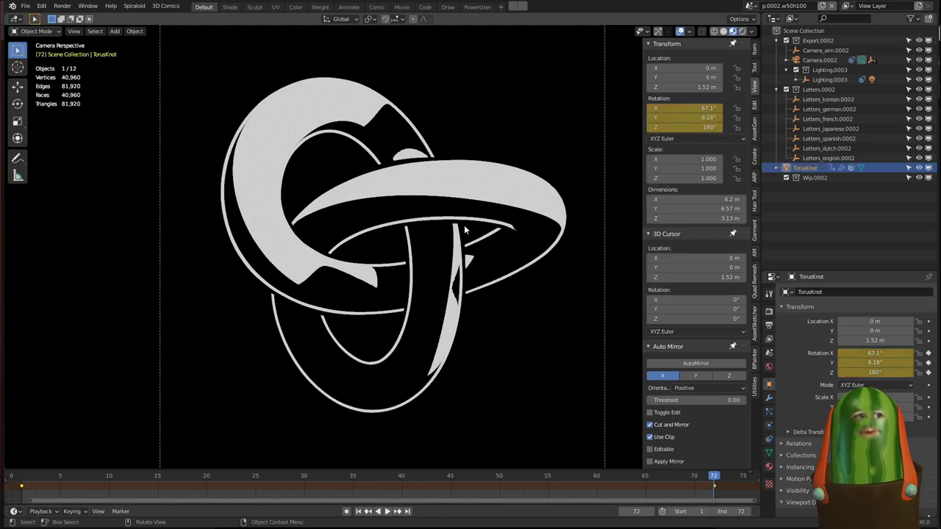
Step: Save the file and export the complete 3D comic
key(ctrl+s)
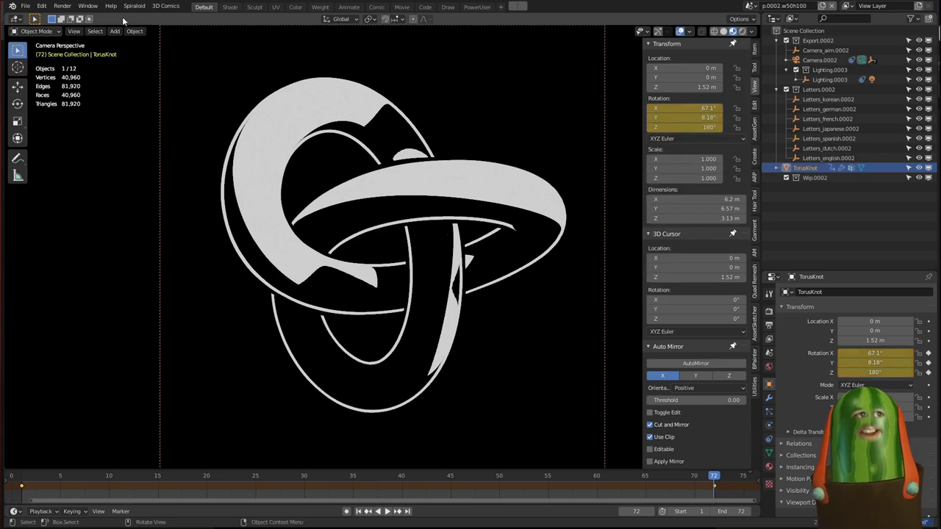
mouse_move(165, 6)
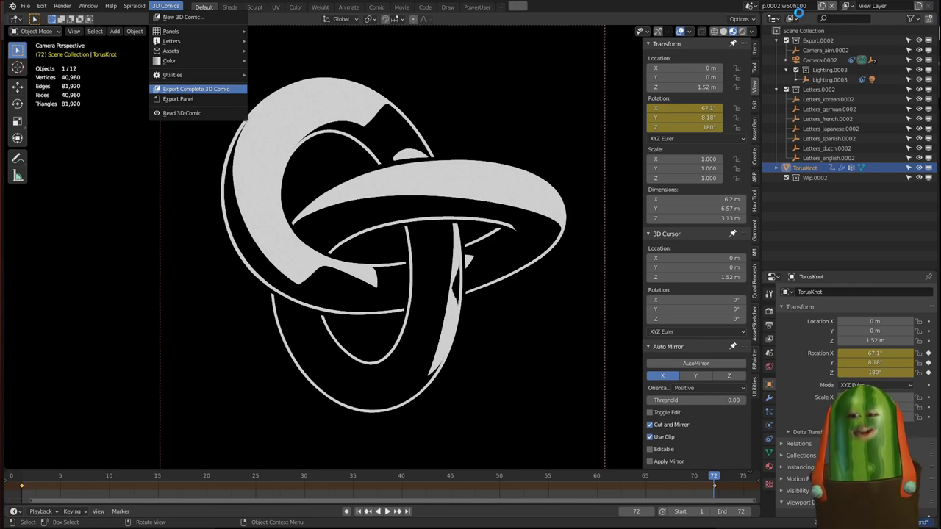
click(192, 89)
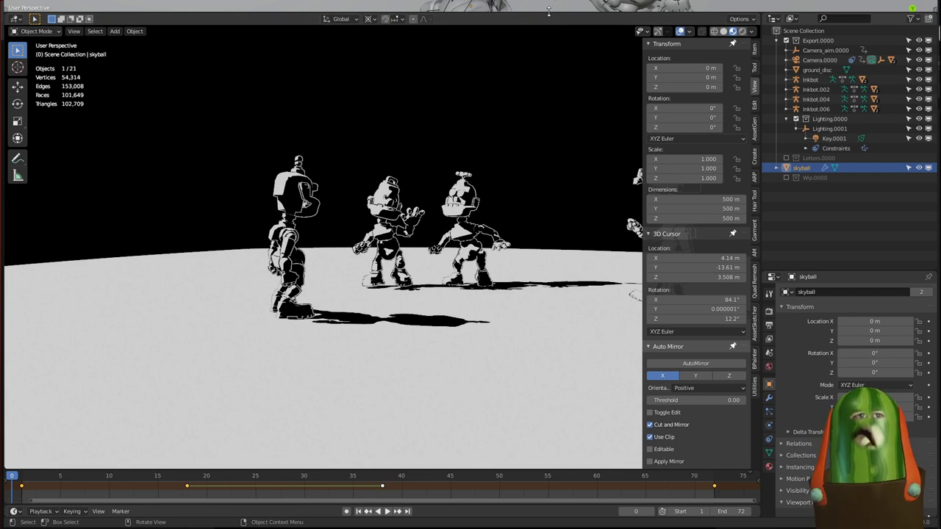
Step: Resize the area above the viewport to bring the main menu bar back into view
drag(548, 11, 555, 19)
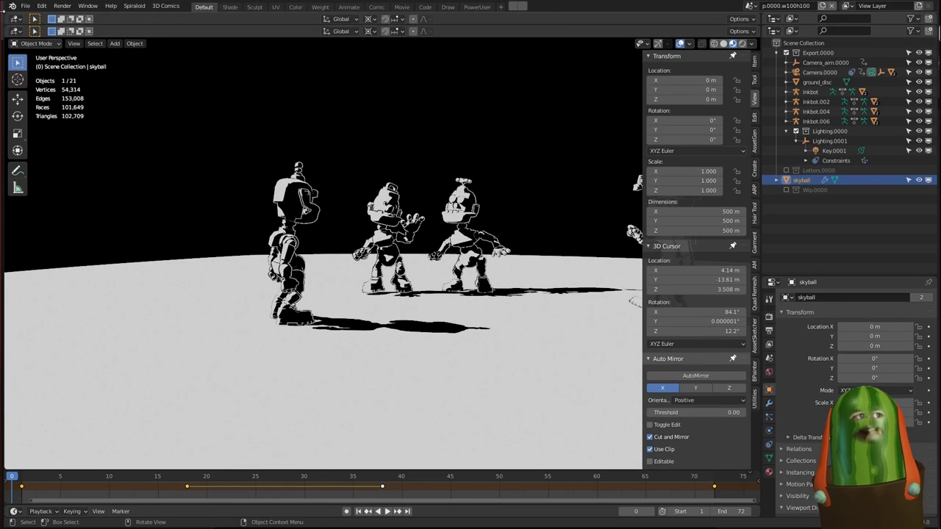
Step: Revert the file to its last saved version
click(23, 6)
click(39, 46)
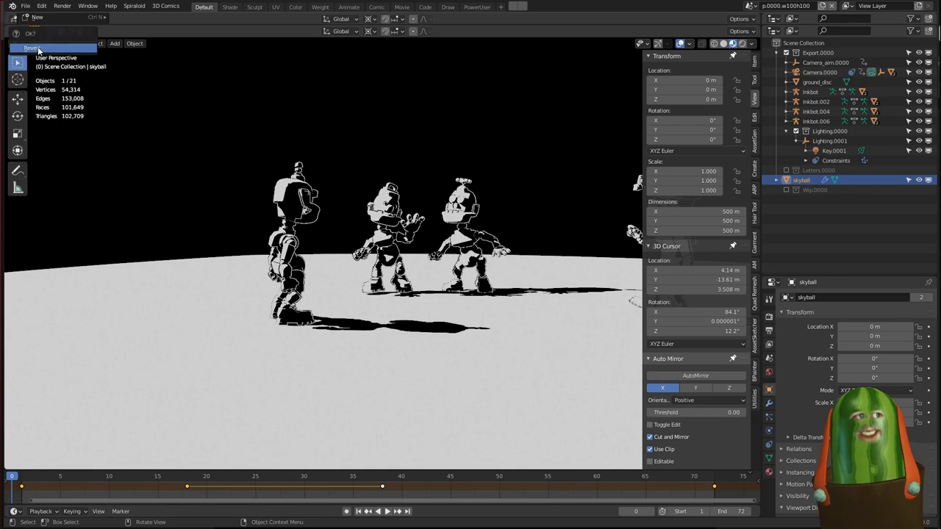
click(38, 48)
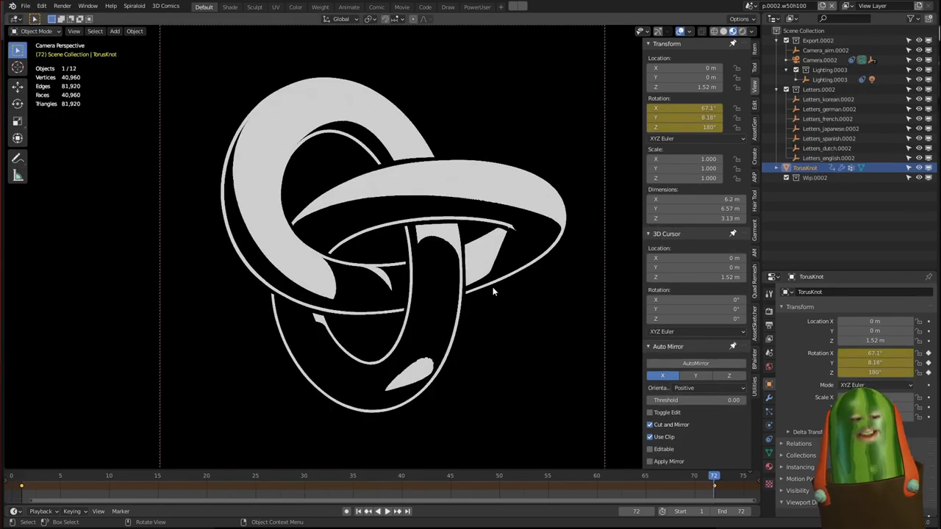
Step: Collapse the Export.0002 and Letters.0002 collections and move TorusKnot into Export.0002
click(777, 40)
click(777, 49)
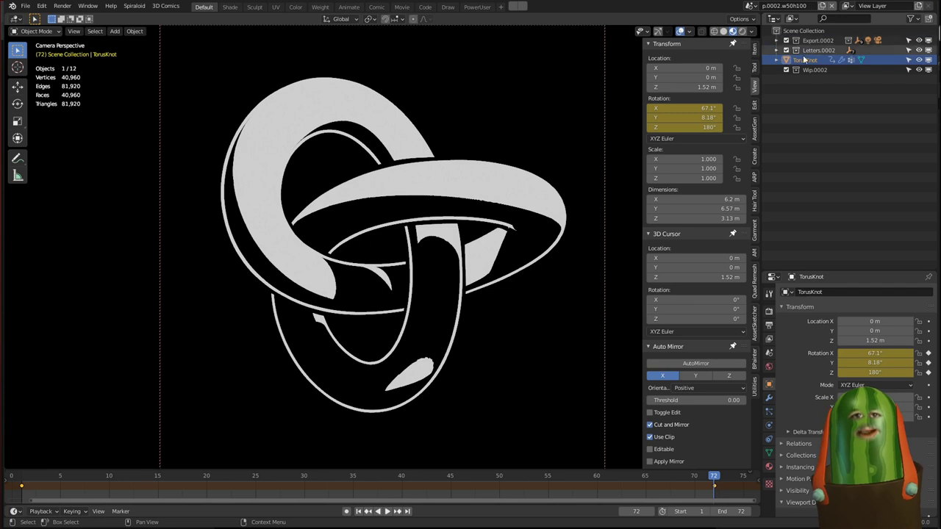
drag(793, 57, 823, 39)
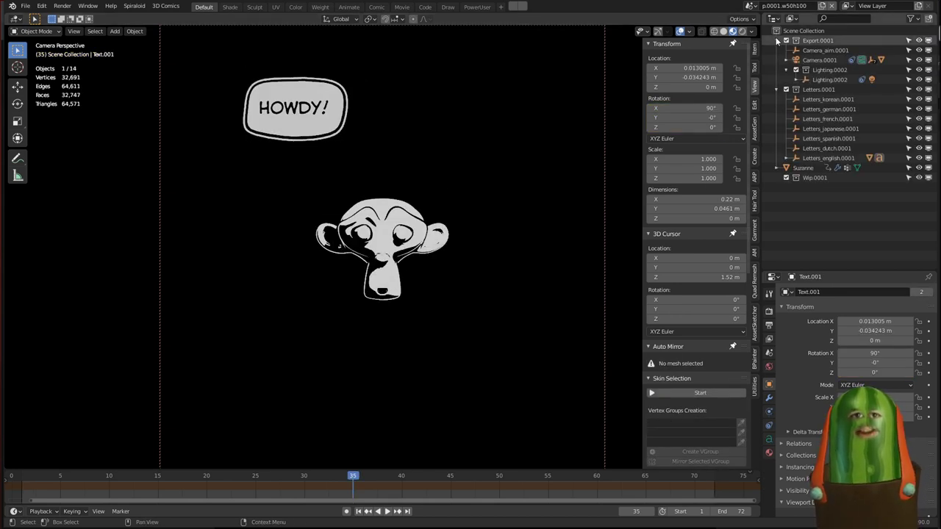
Step: In panel p.0001.w50h100, collapse the Export.0001 and Letters.0001 collections and move Suzanne into Export.0001
click(778, 41)
click(777, 49)
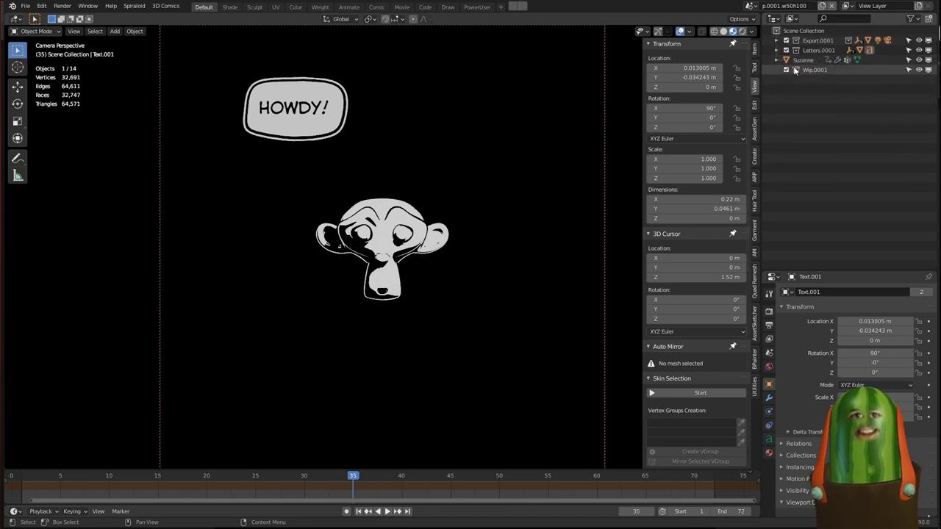
drag(798, 60, 817, 41)
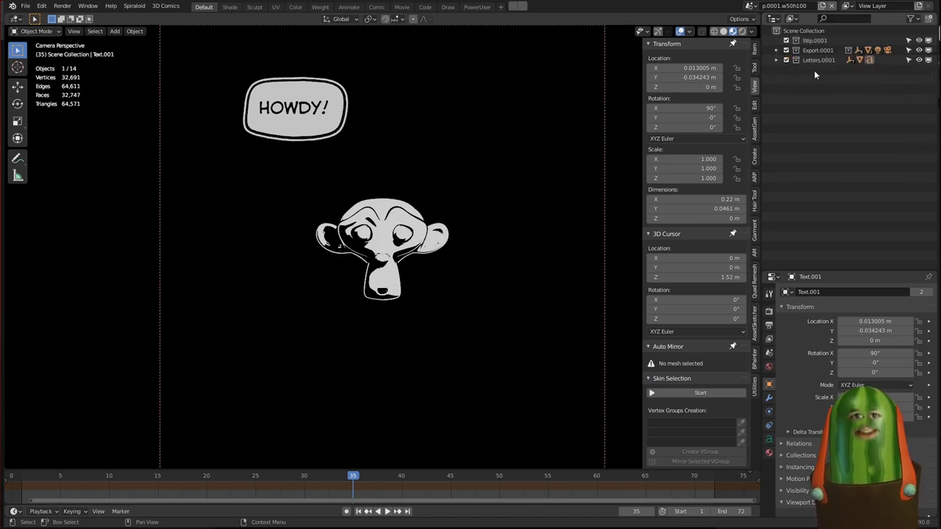
click(818, 50)
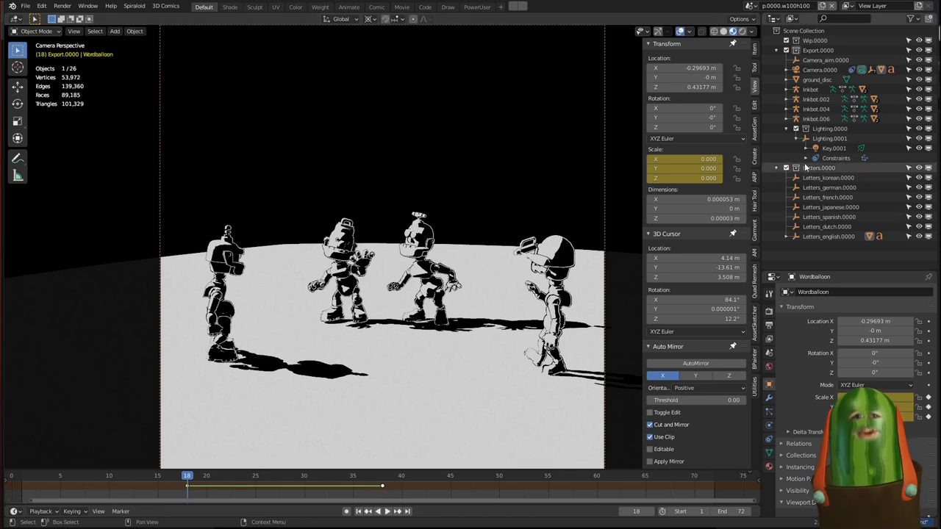
Step: Export the complete 3D comic again from panel p.0000.w100h100
click(136, 10)
mouse_move(159, 9)
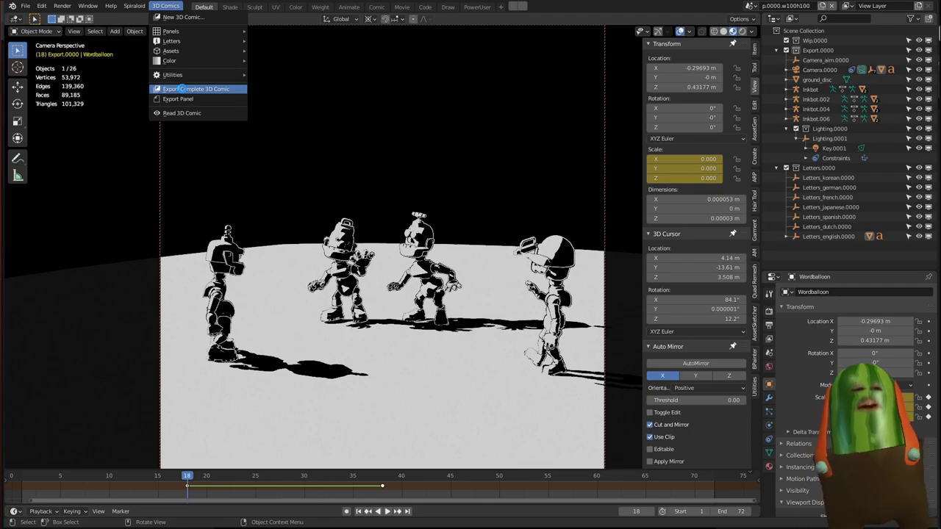
click(184, 91)
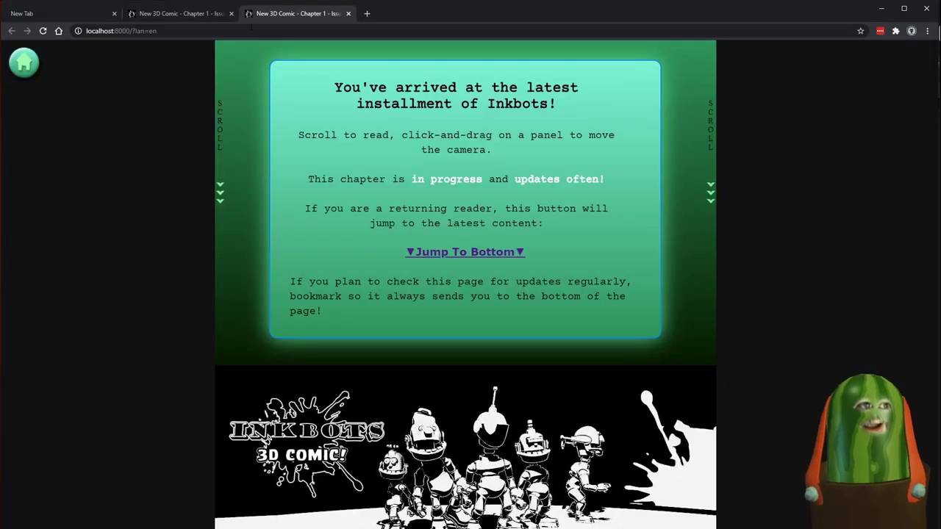
Step: Read through the exported comic in the browser, checking how the monkey and torus knot panels animate while scrolling
scroll(490, 189, down, 8)
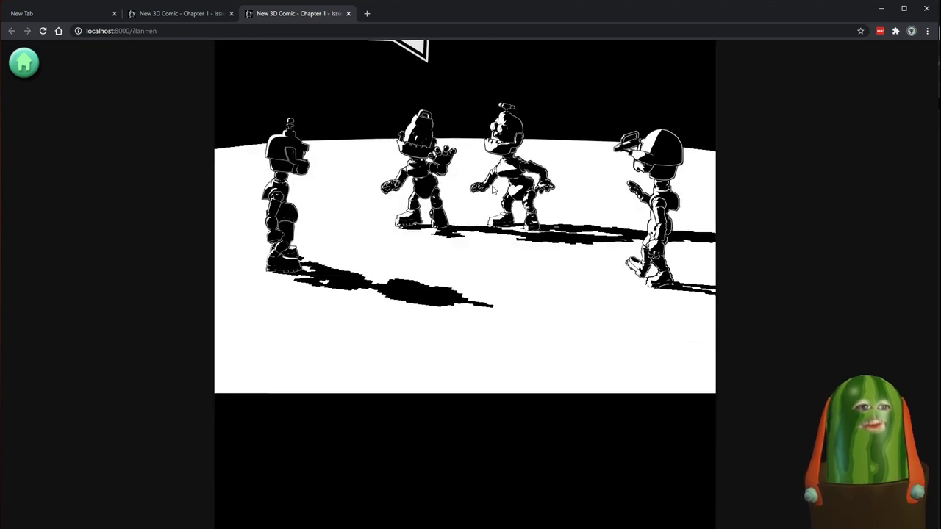
scroll(492, 188, down, 5)
scroll(491, 183, up, 2)
scroll(491, 179, down, 4)
scroll(491, 178, up, 4)
scroll(491, 178, down, 1)
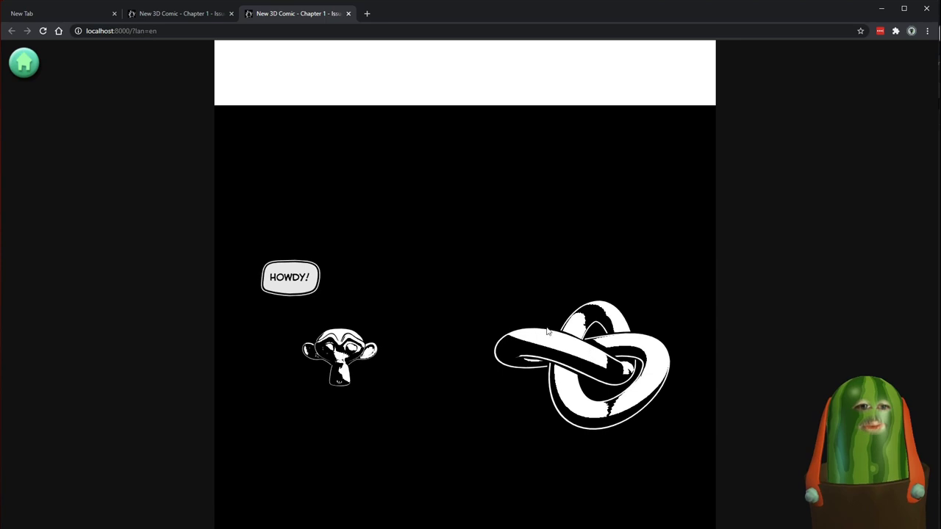
scroll(609, 290, down, 3)
scroll(607, 287, down, 1)
scroll(604, 280, up, 5)
scroll(604, 280, down, 4)
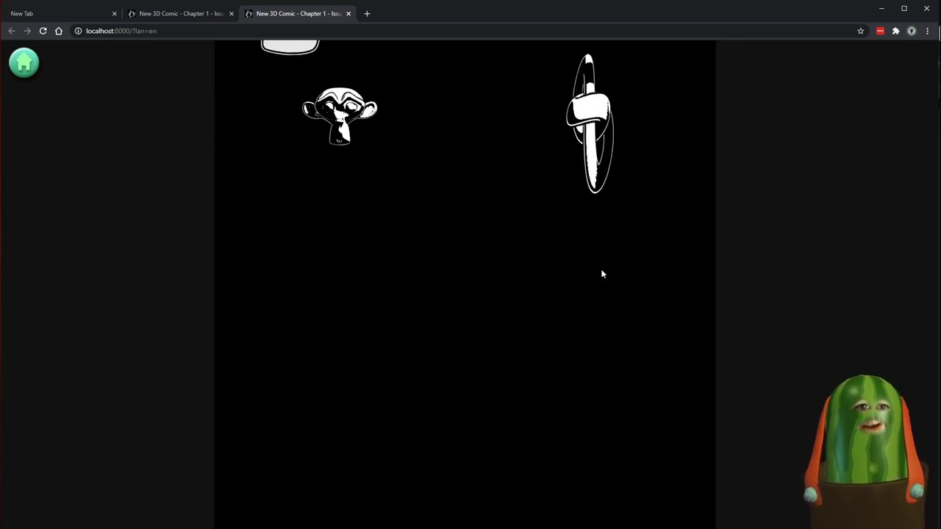
scroll(601, 274, up, 4)
scroll(602, 274, down, 1)
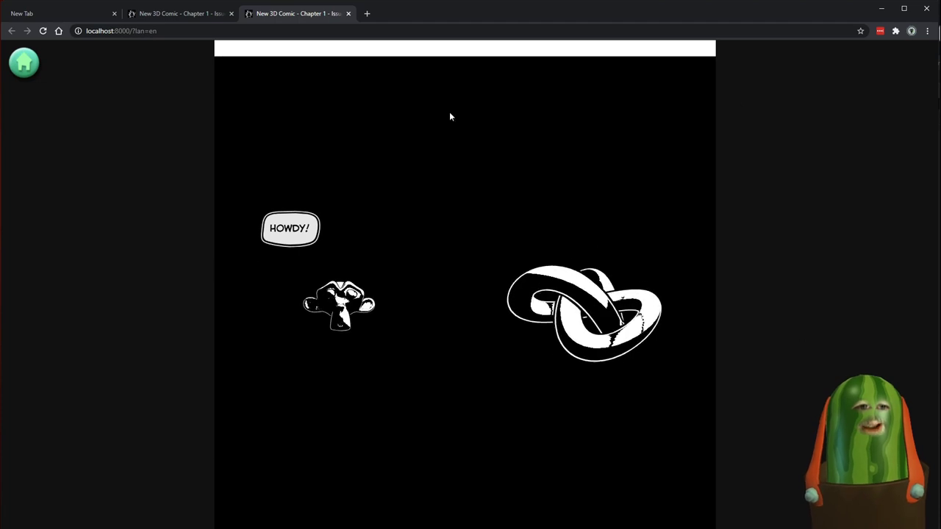
scroll(606, 289, up, 4)
scroll(607, 289, down, 5)
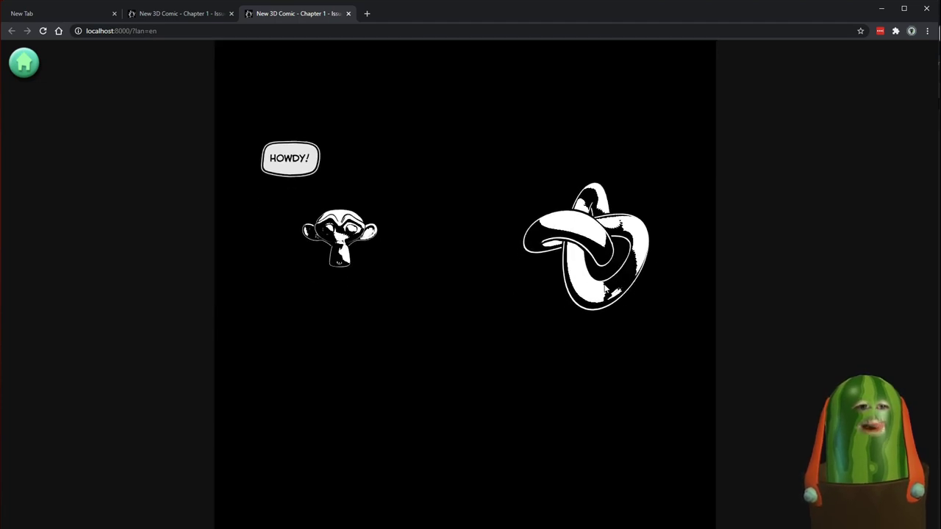
scroll(603, 285, up, 2)
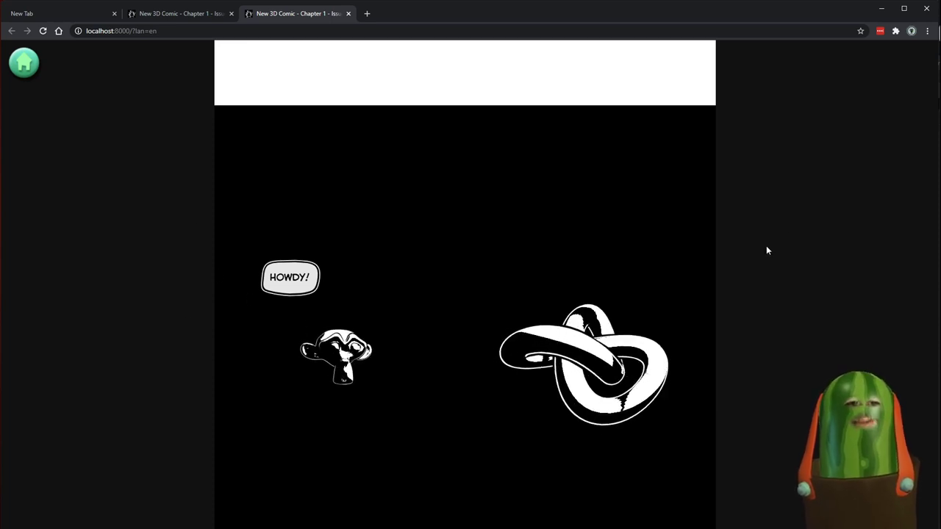
scroll(441, 308, up, 5)
scroll(471, 265, down, 4)
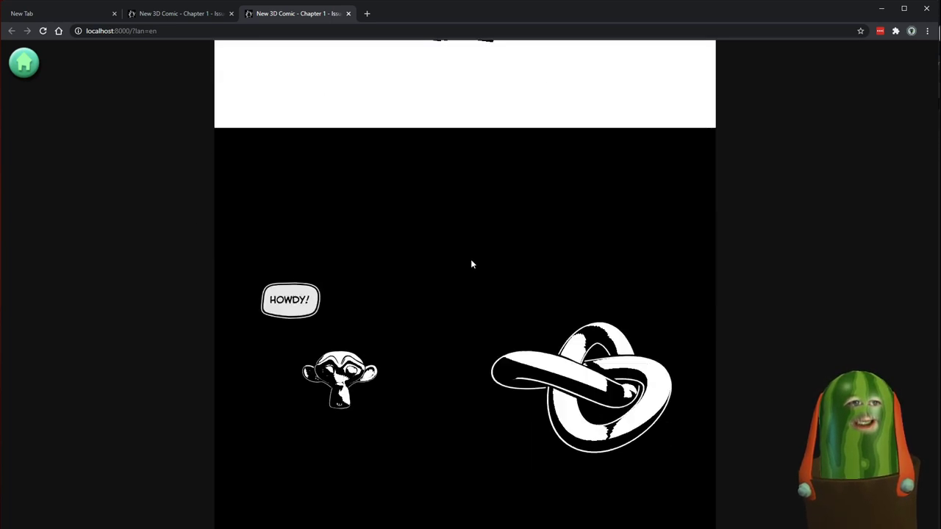
scroll(472, 263, down, 2)
scroll(405, 301, up, 3)
scroll(368, 330, down, 2)
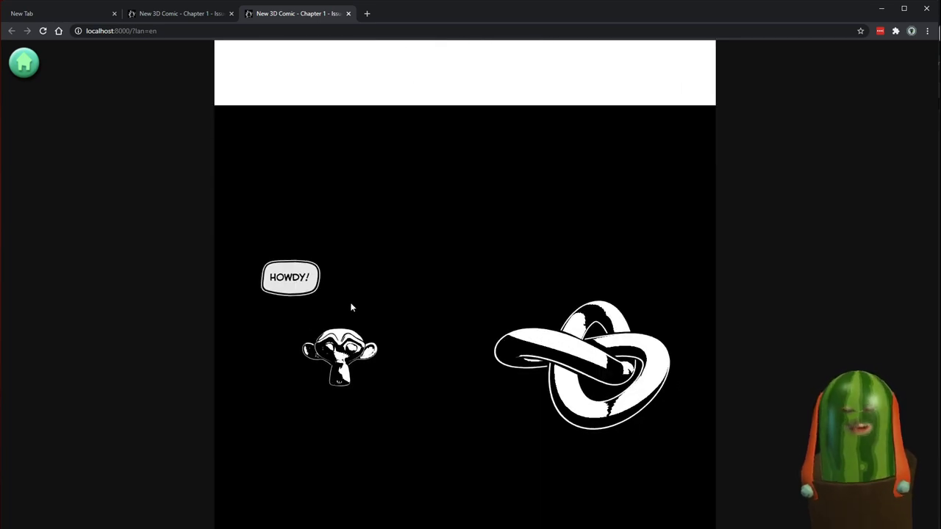
Step: Preview the comic in the browser's developer tools with iPhone XR device emulation and check its panels
key(F12)
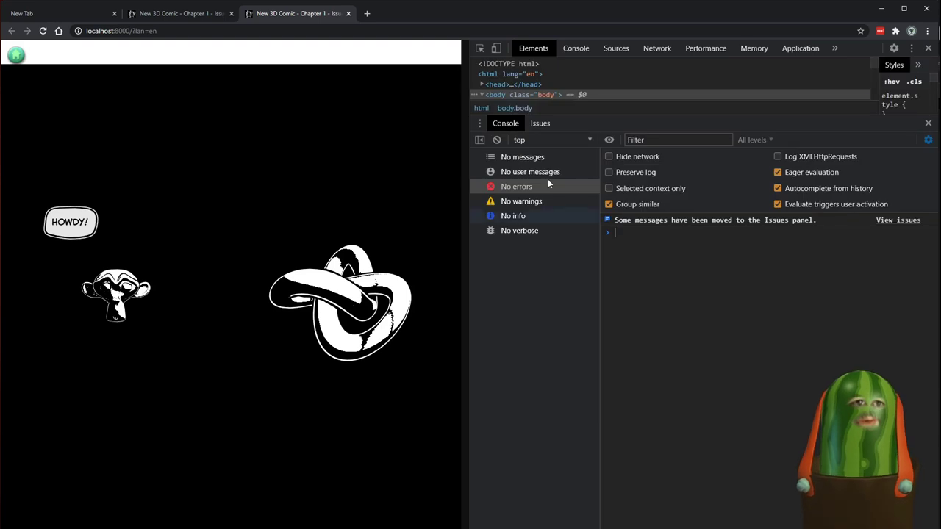
click(498, 49)
scroll(162, 173, up, 7)
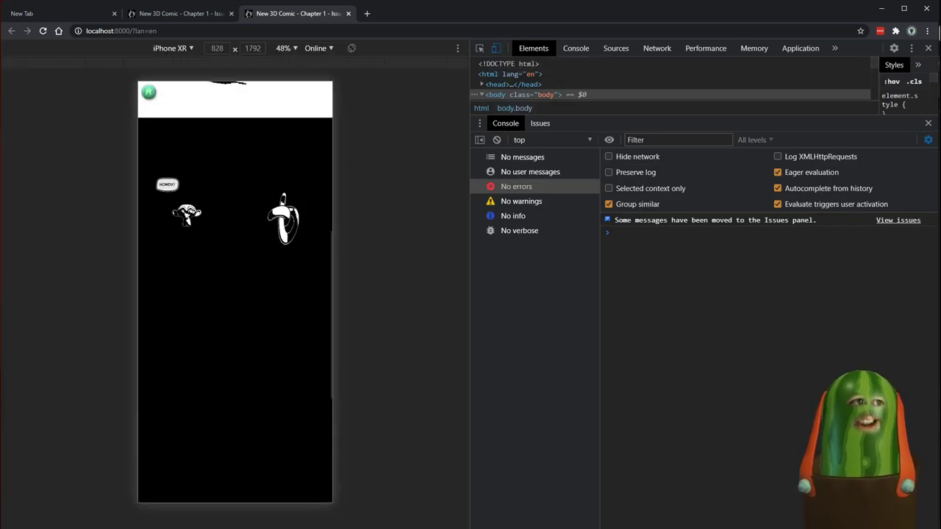
scroll(269, 234, down, 4)
scroll(269, 234, down, 6)
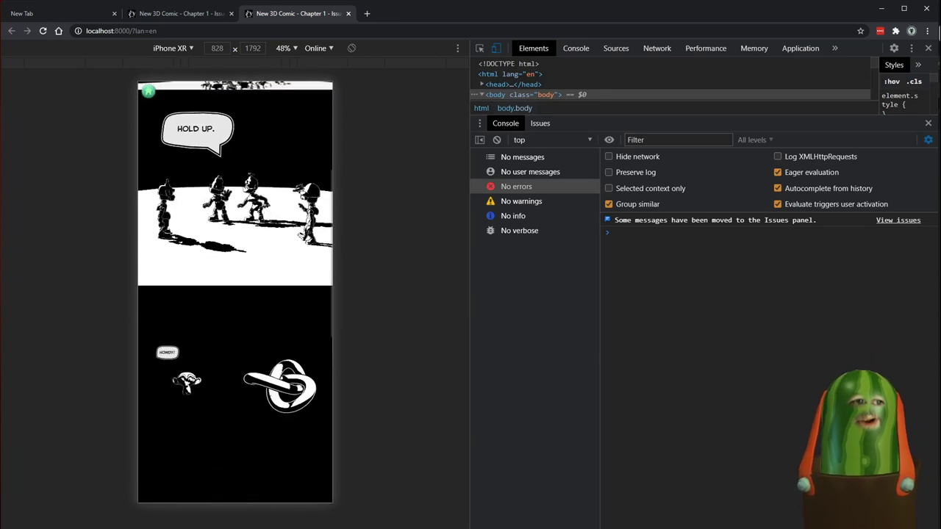
scroll(269, 234, up, 3)
scroll(269, 233, down, 3)
scroll(235, 293, down, 2)
scroll(235, 293, up, 5)
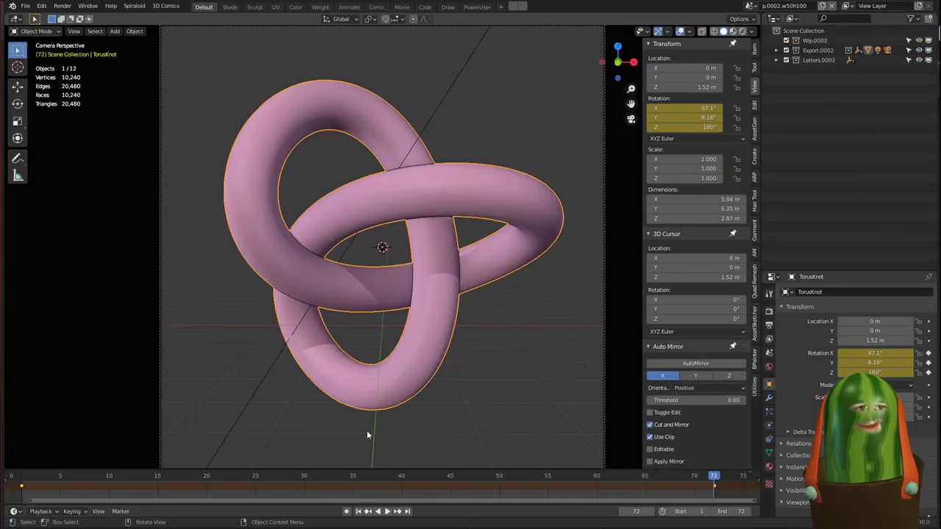
Step: Switch to Blender, play back the torus knot's animation and inspect TorusKnot's data inside the Export.0002 collection
drag(198, 476, 528, 468)
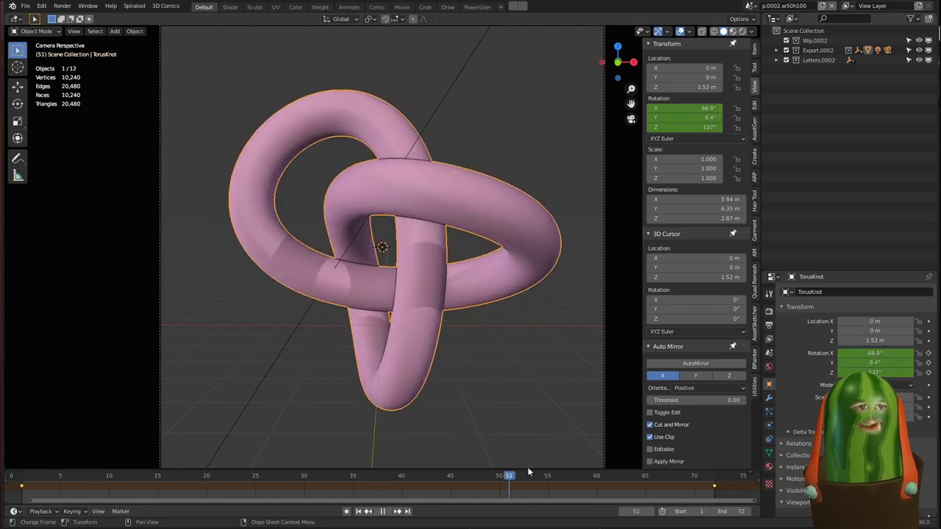
key(space)
click(777, 50)
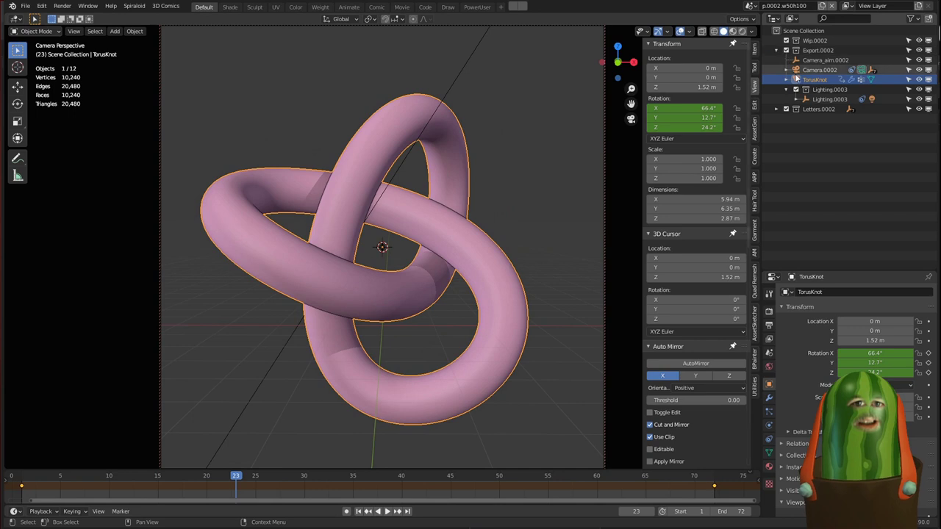
click(786, 79)
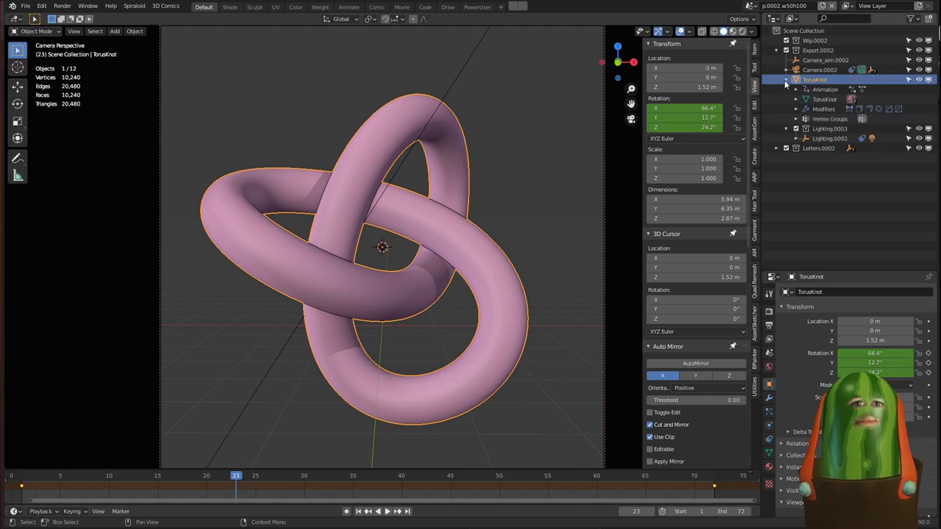
click(786, 80)
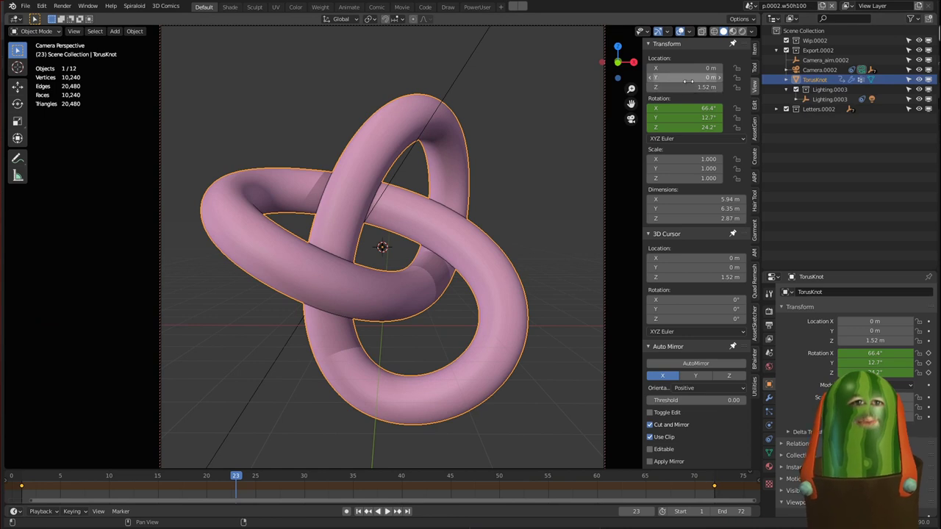
Step: Go to frame 1 and apply the torus knot's rotation and scale
drag(237, 481, 25, 478)
key(space)
key(space)
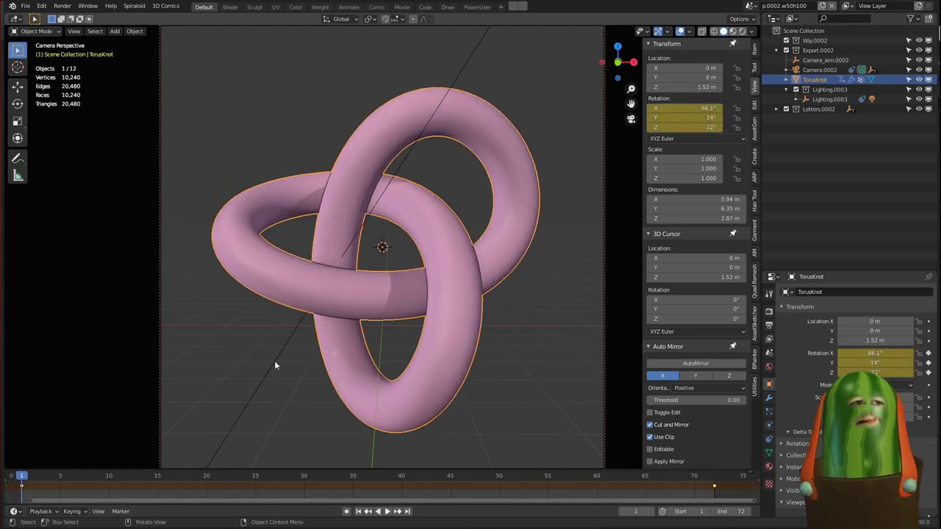
key(ctrl+a)
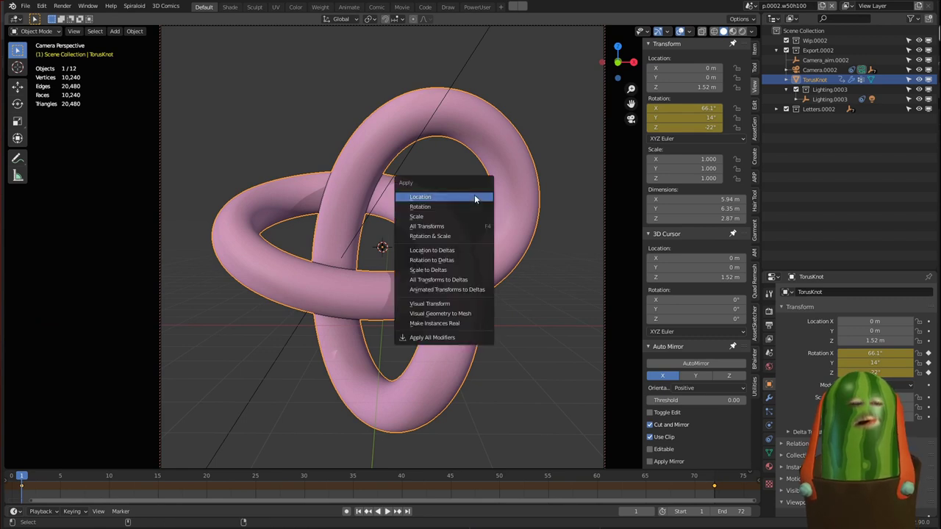
click(472, 209)
key(ctrl+a)
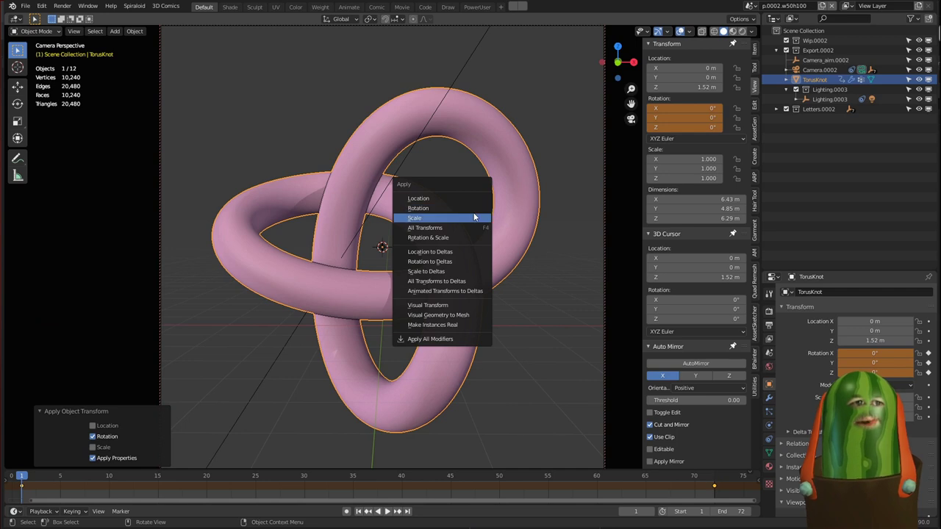
click(470, 218)
Step: Clear the torus knot's rotation at frame 72, set its Z rotation to 195° and replace the rotation keyframes there
key(space)
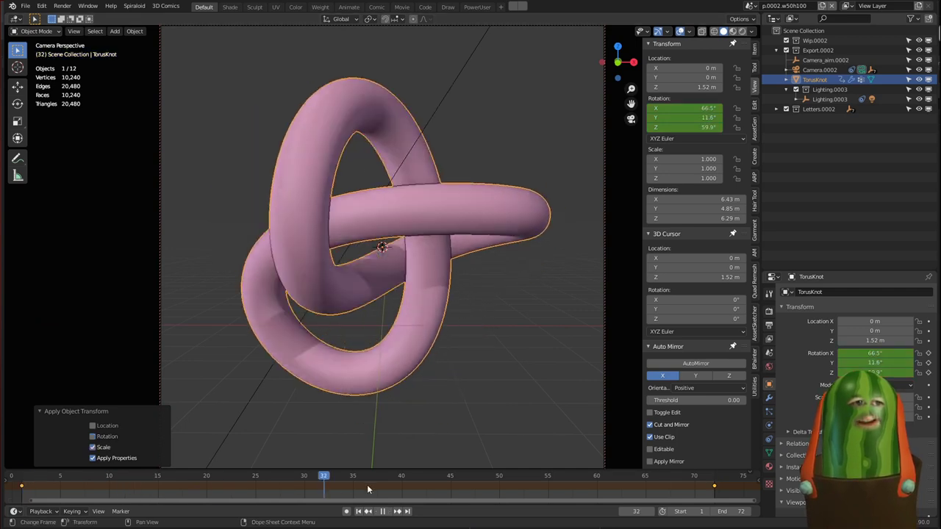
key(space)
drag(703, 478, 713, 478)
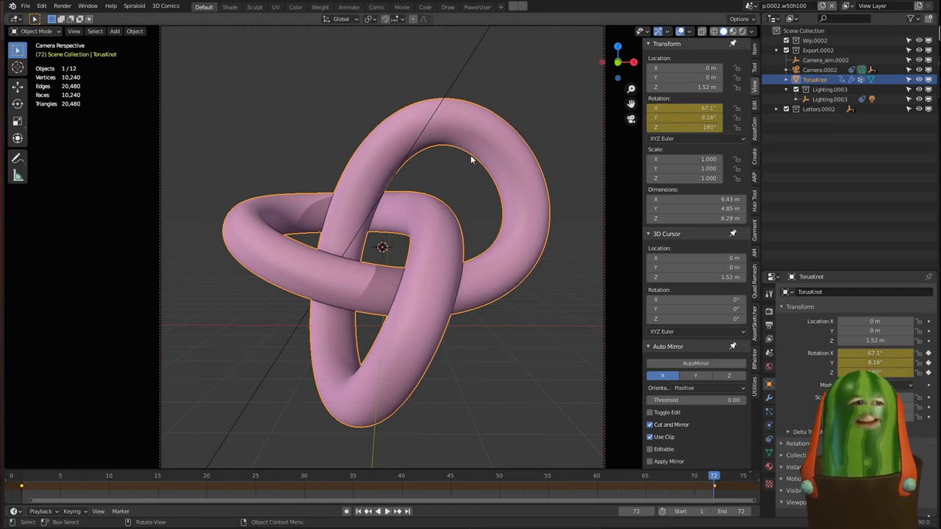
key(alt+r)
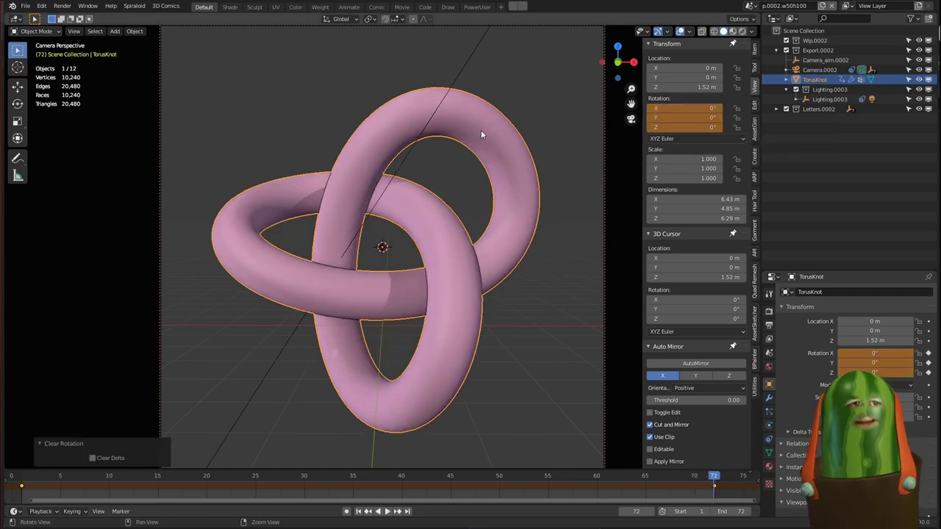
click(688, 127)
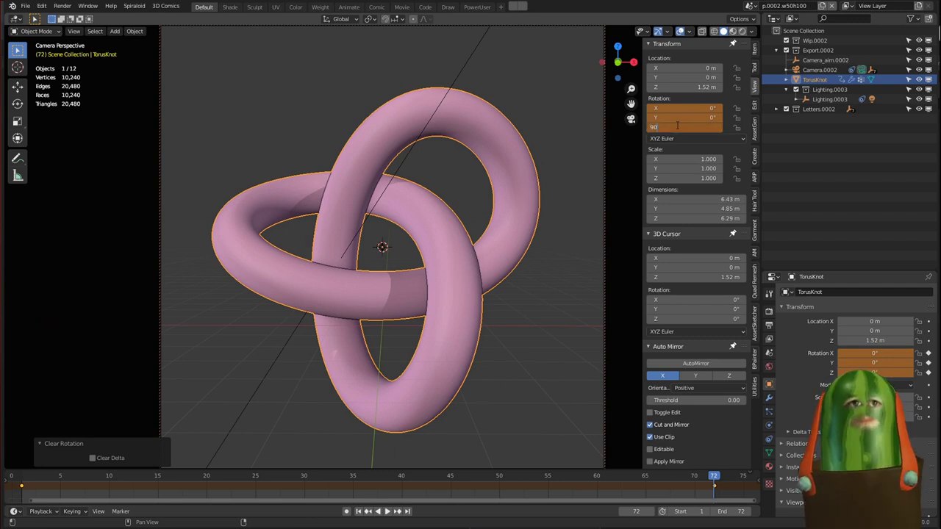
text(90)
key(Return)
mouse_move(678, 126)
mouse_down()
mouse_move(739, 126)
mouse_move(680, 127)
mouse_up()
right_click(680, 127)
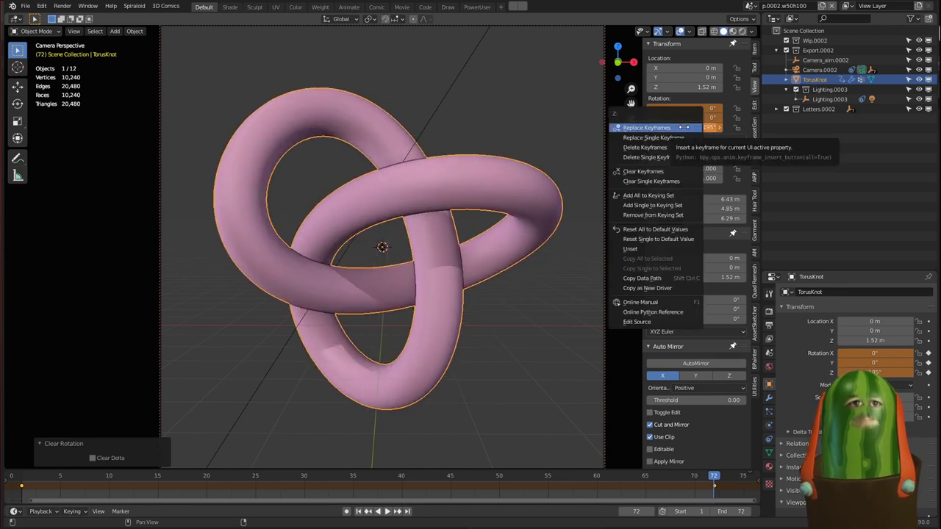
click(683, 127)
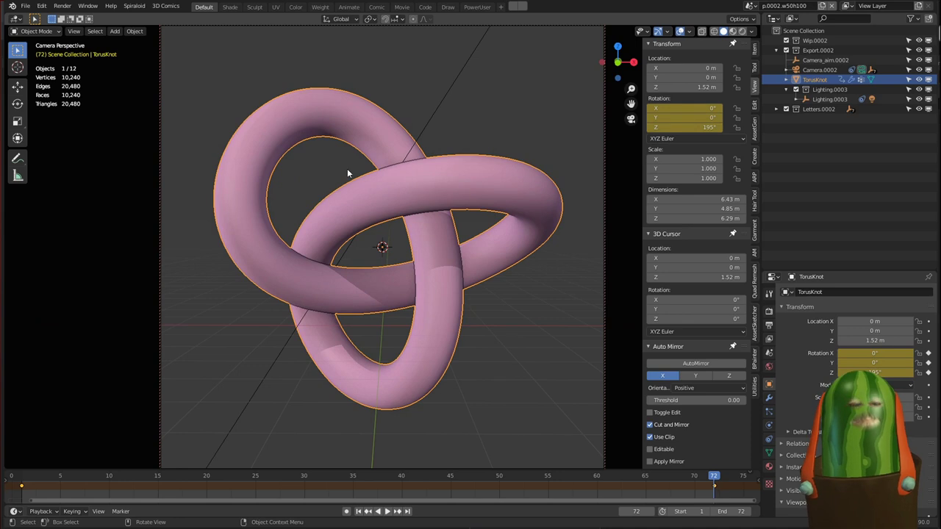
Step: Export the current 3D comic panel and close the outdated comic preview tabs in the browser
click(168, 6)
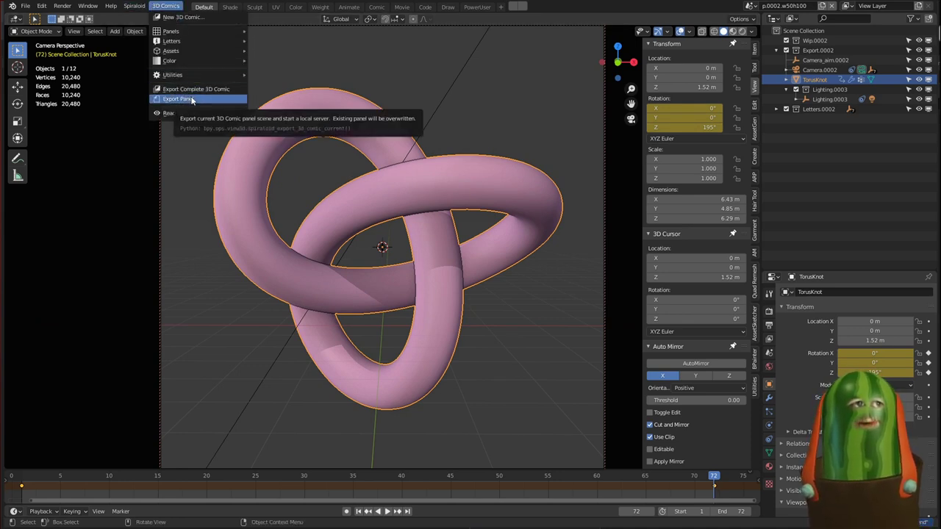
click(277, 97)
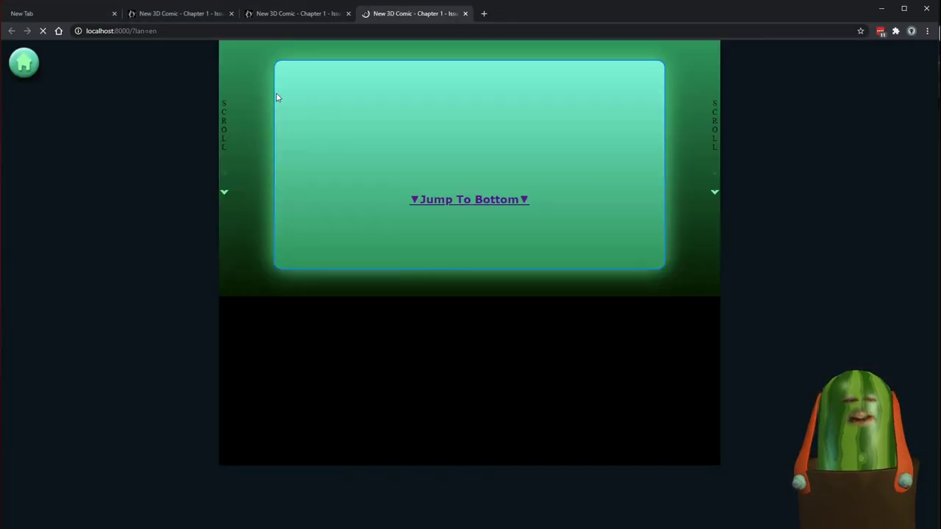
click(230, 13)
click(230, 14)
Step: Examine the exported comic in the browser, checking the monkey panel and the torus knot's animation side by side
scroll(379, 211, down, 15)
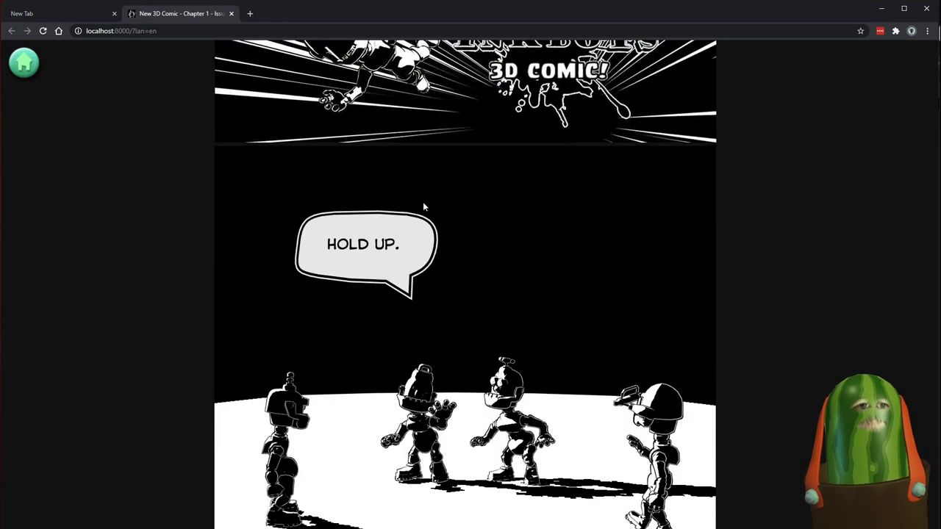
scroll(426, 197, down, 10)
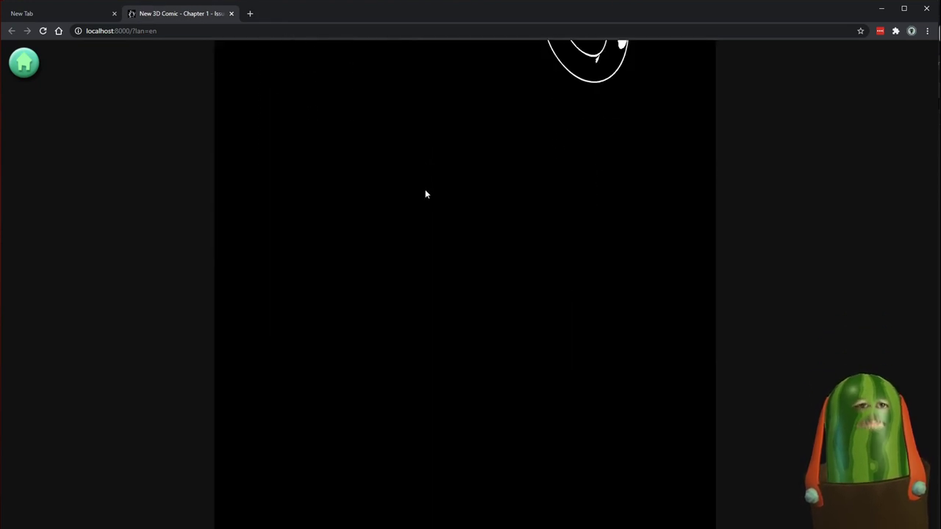
scroll(427, 190, down, 3)
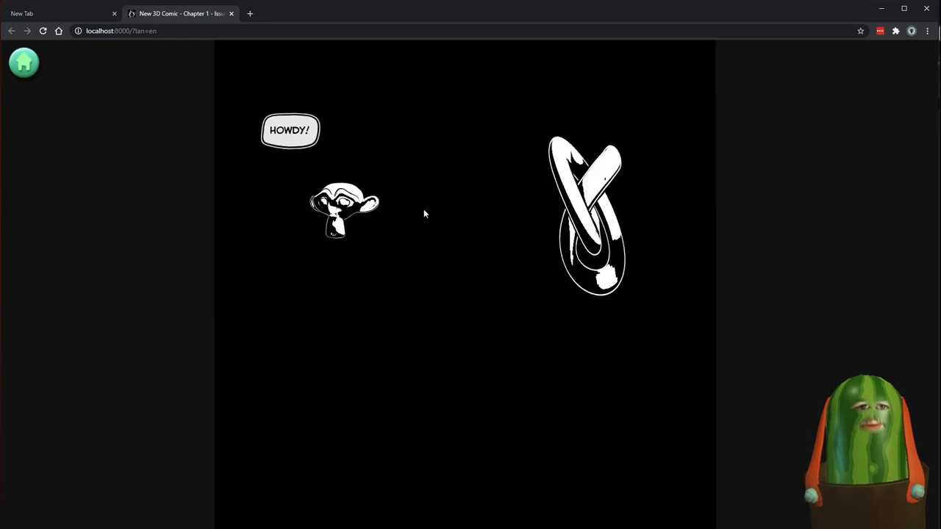
scroll(542, 239, up, 4)
scroll(547, 247, down, 5)
scroll(546, 247, up, 1)
scroll(546, 241, up, 2)
scroll(546, 241, down, 3)
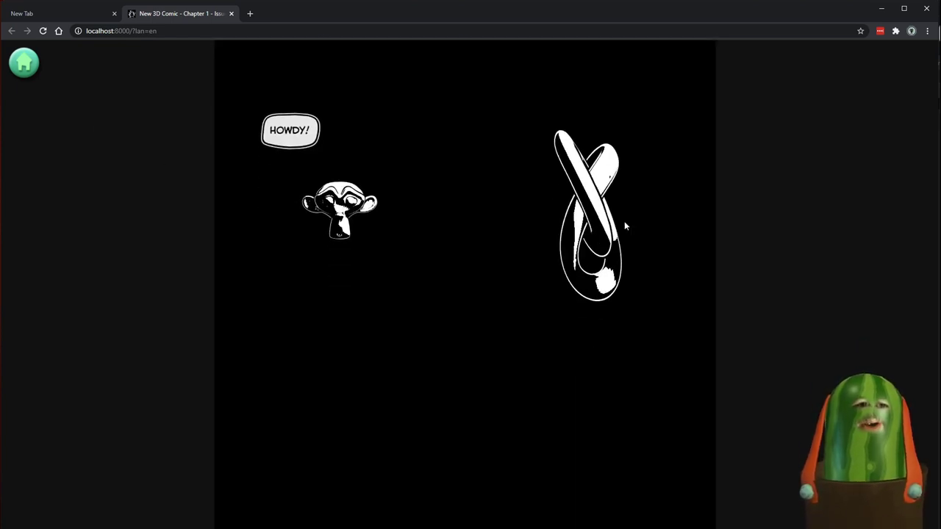
scroll(594, 246, up, 3)
scroll(597, 228, down, 6)
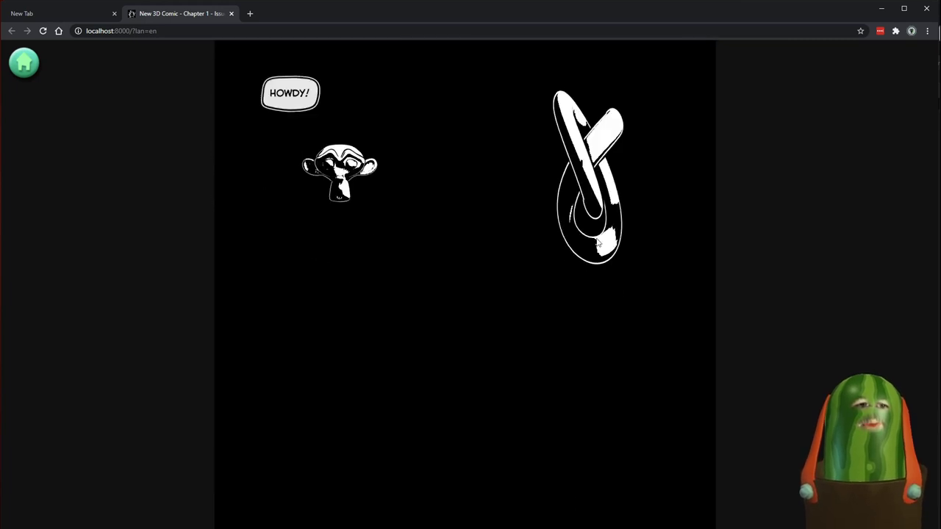
scroll(599, 208, up, 6)
scroll(600, 208, down, 1)
Step: Switch to Blender and export the complete 3D comic
key(alt+Tab)
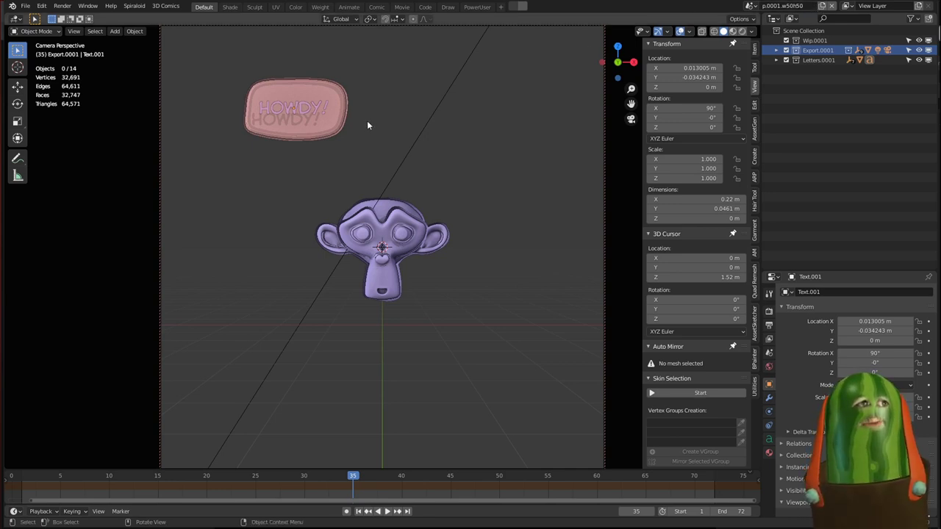
click(165, 5)
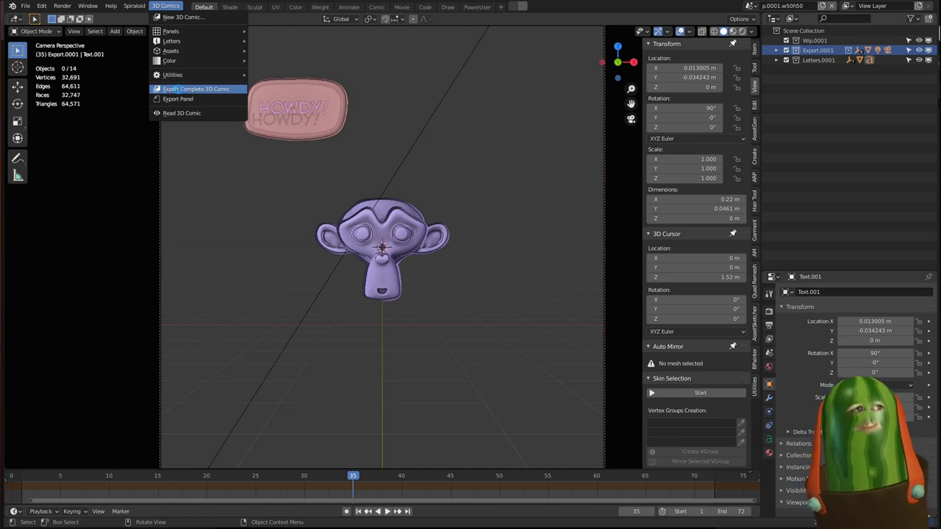
Step: Switch to File Explorer and open the my_comic folder inside Downloads
key(alt+Tab)
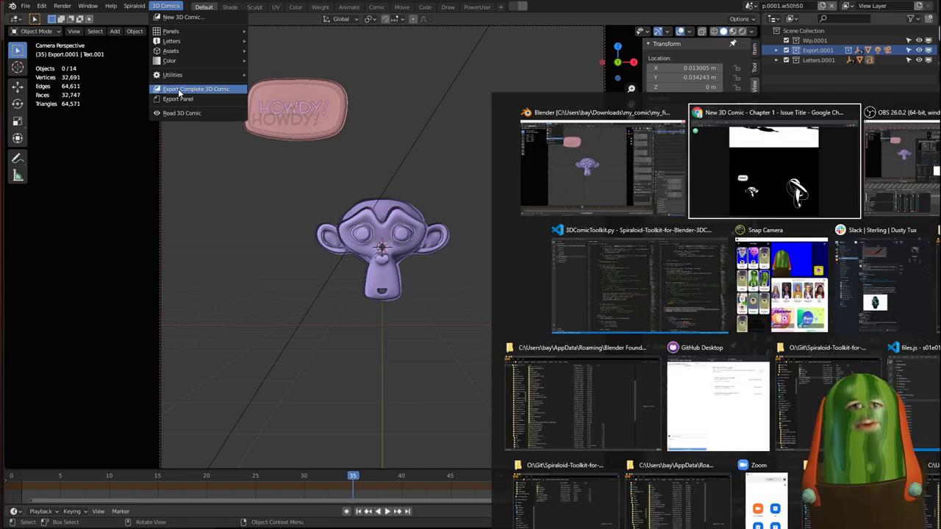
key(alt+Tab)
key(alt+Tab)
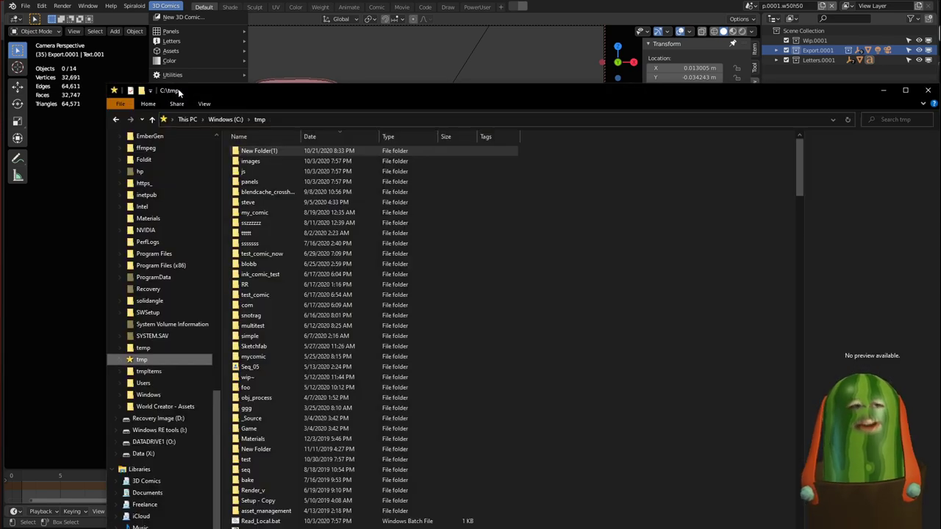
scroll(164, 500, up, 2)
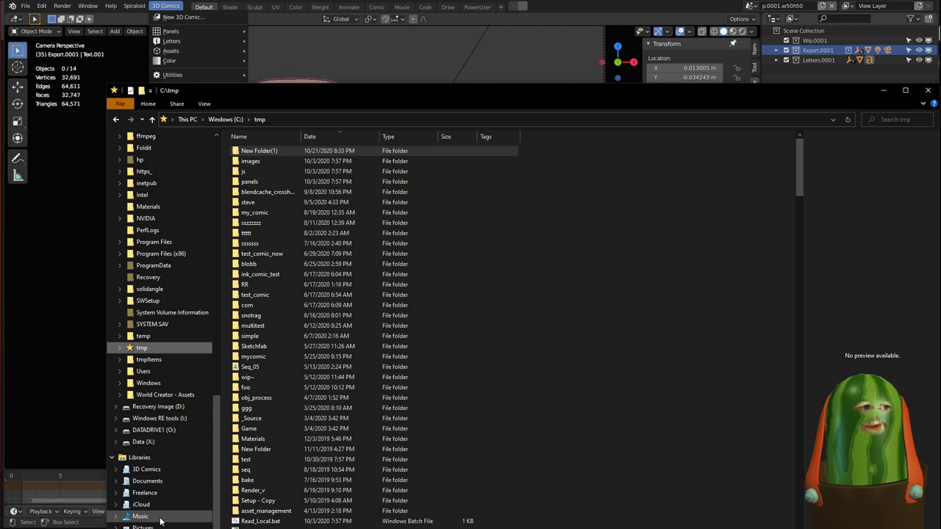
scroll(158, 491, up, 6)
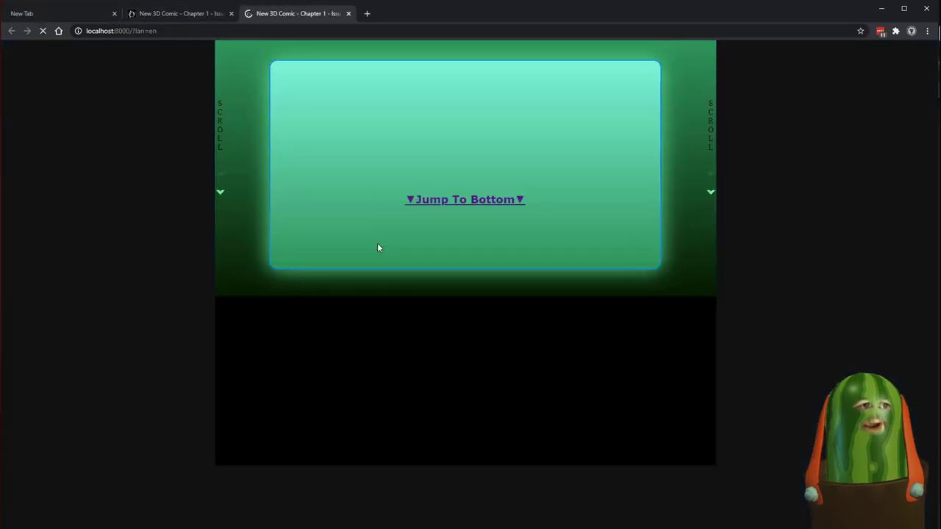
key(alt+Tab)
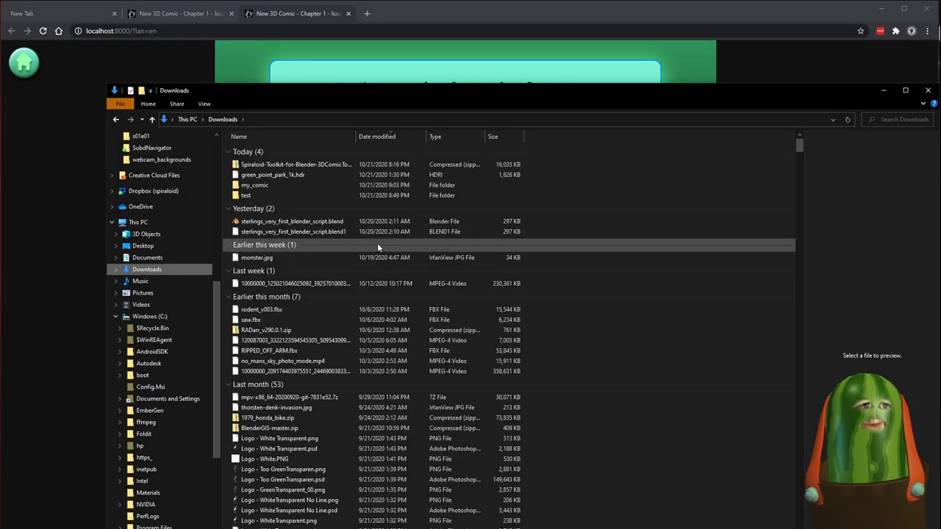
double_click(279, 185)
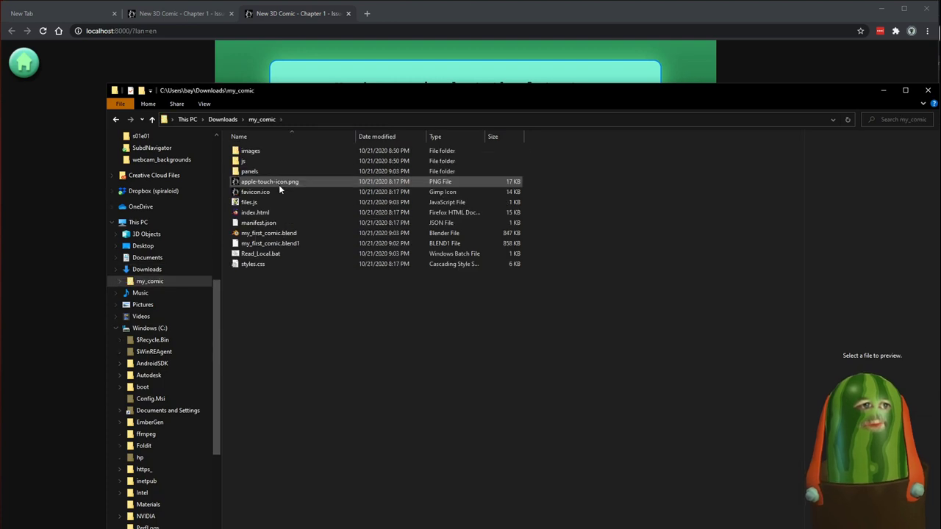
Step: Select every item in the my_comic folder except my_first_comic.blend
click(265, 235)
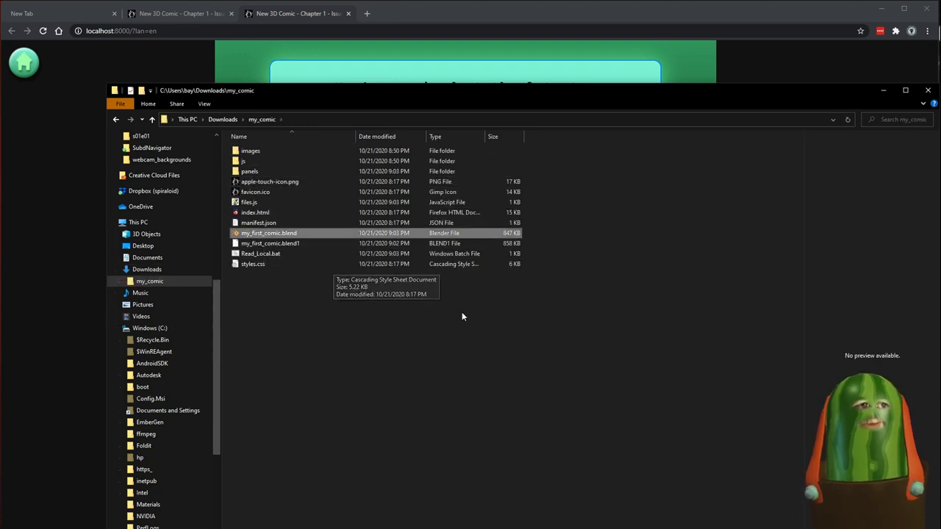
drag(336, 351, 228, 145)
ctrl+click(282, 233)
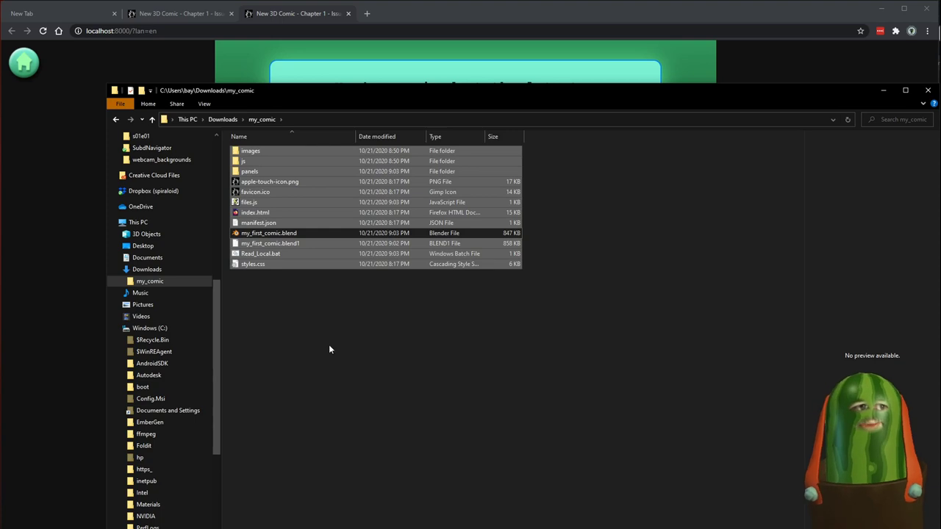
Step: Open files.js in Notepad to read its list of panel files, and close it again
click(267, 204)
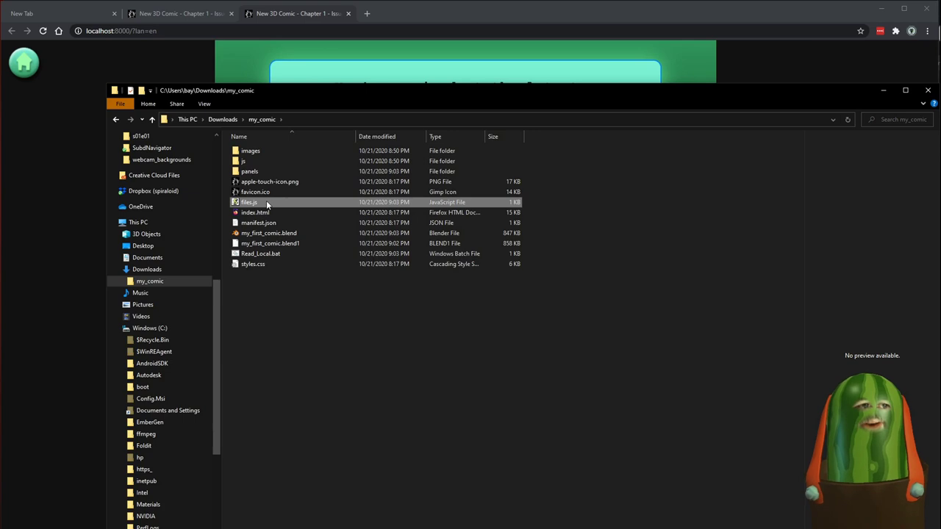
right_click(266, 204)
click(284, 217)
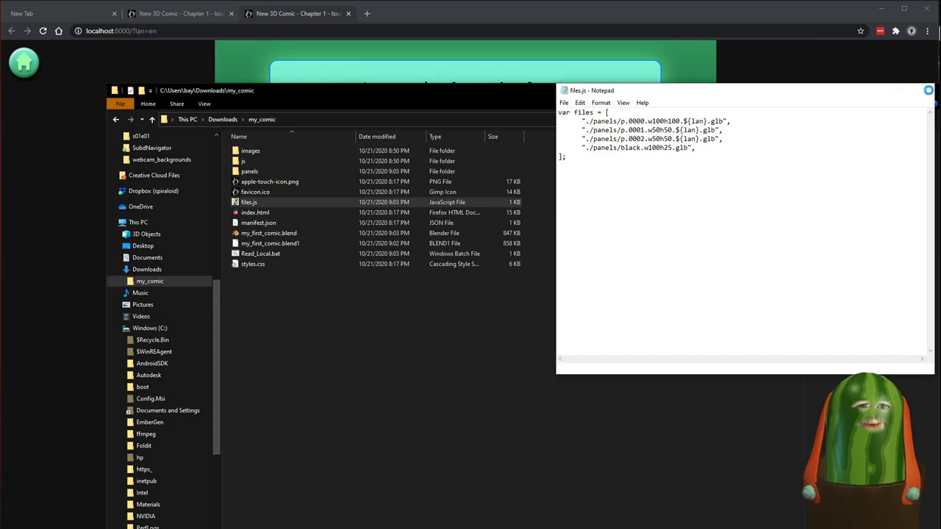
click(919, 95)
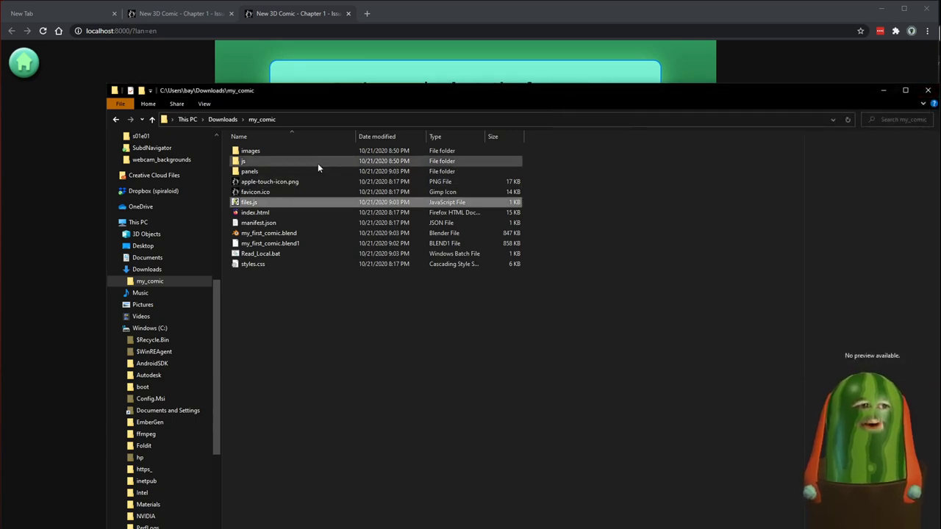
Step: Open the panels folder and preview p.0000.w100h100.en.glb and p.0001.w50h50.en.glb
double_click(264, 171)
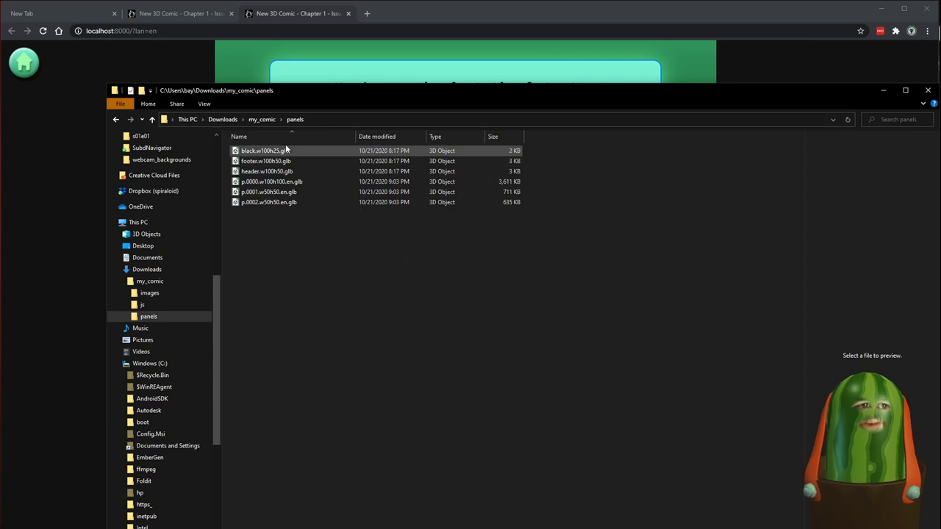
click(273, 183)
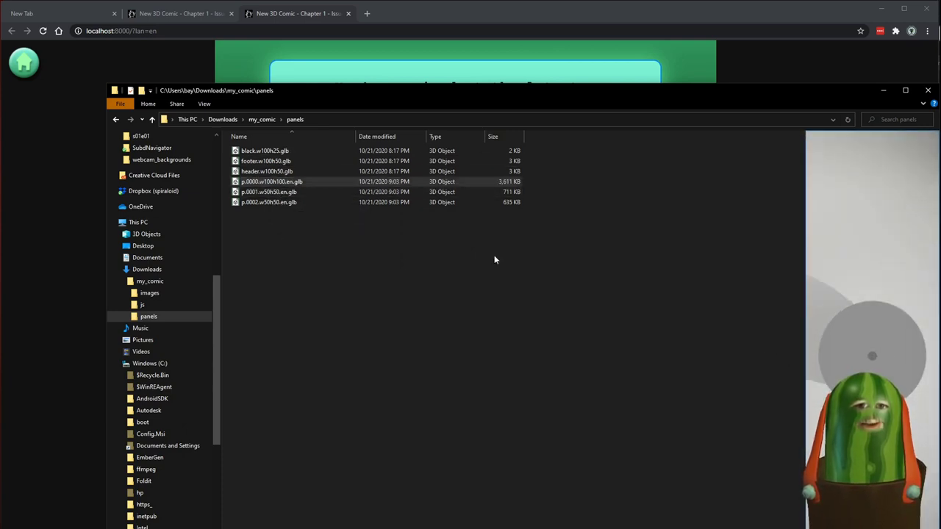
click(324, 193)
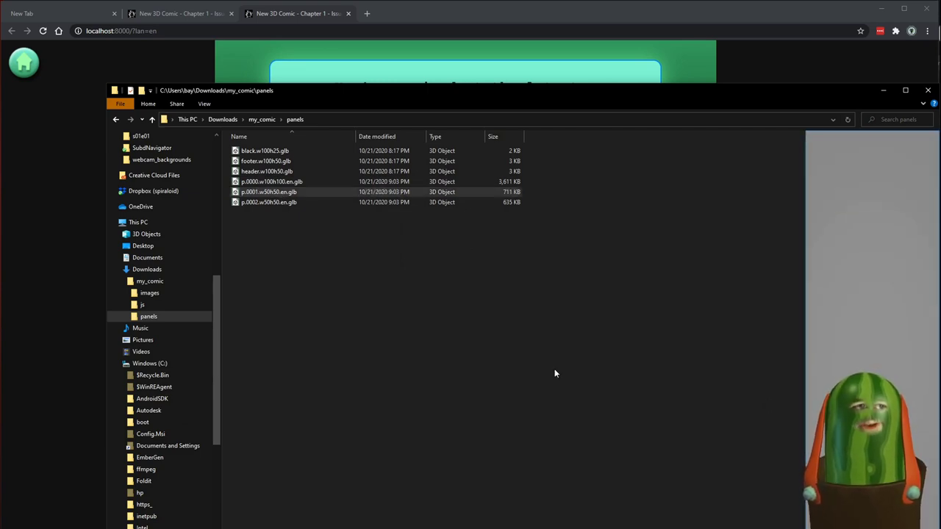
click(373, 275)
Step: Look through the comic's images folder, return to my_comic and preview index.html
click(257, 119)
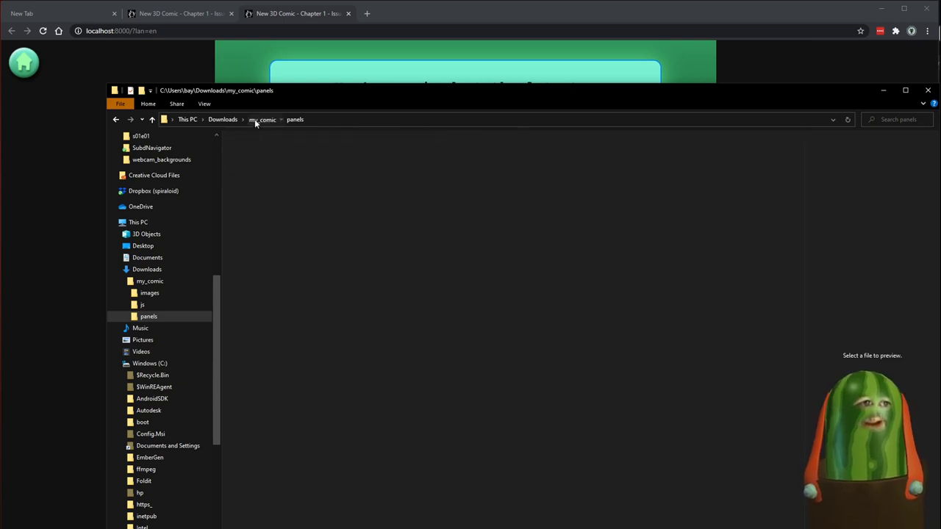
double_click(255, 151)
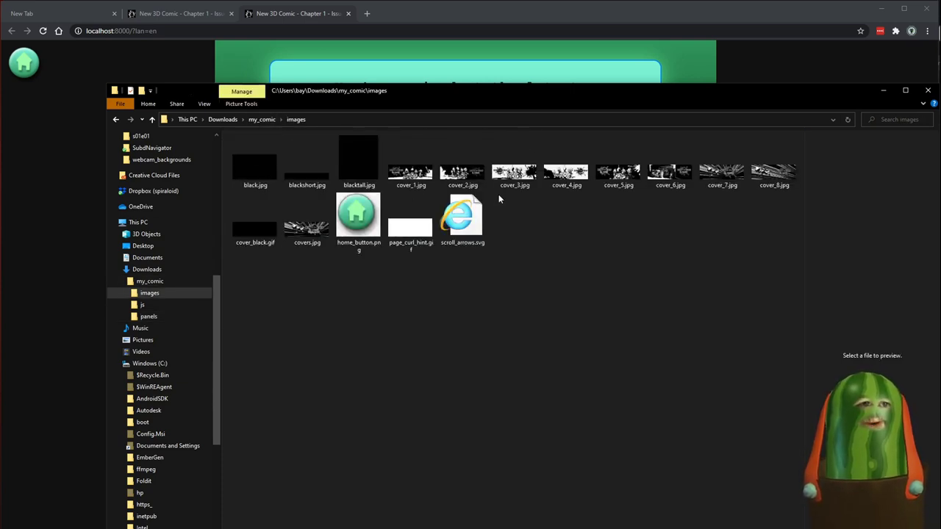
click(261, 120)
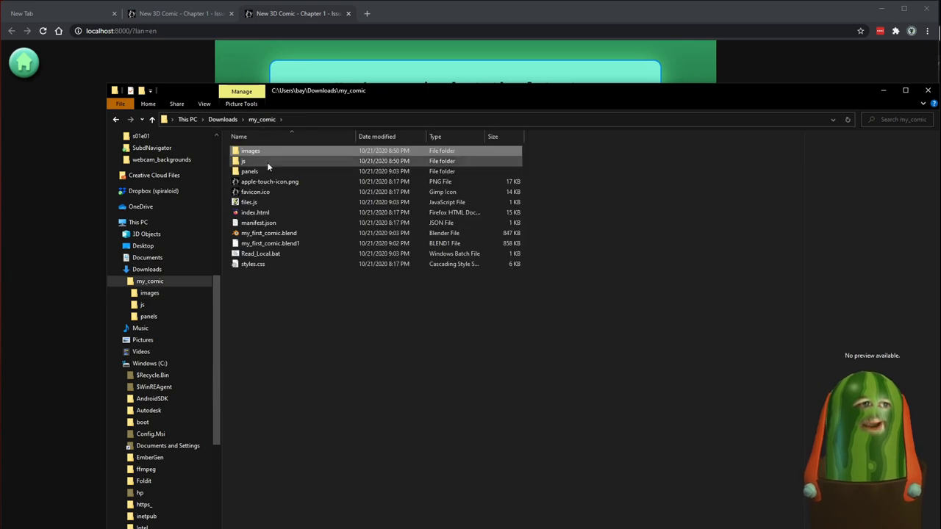
click(265, 213)
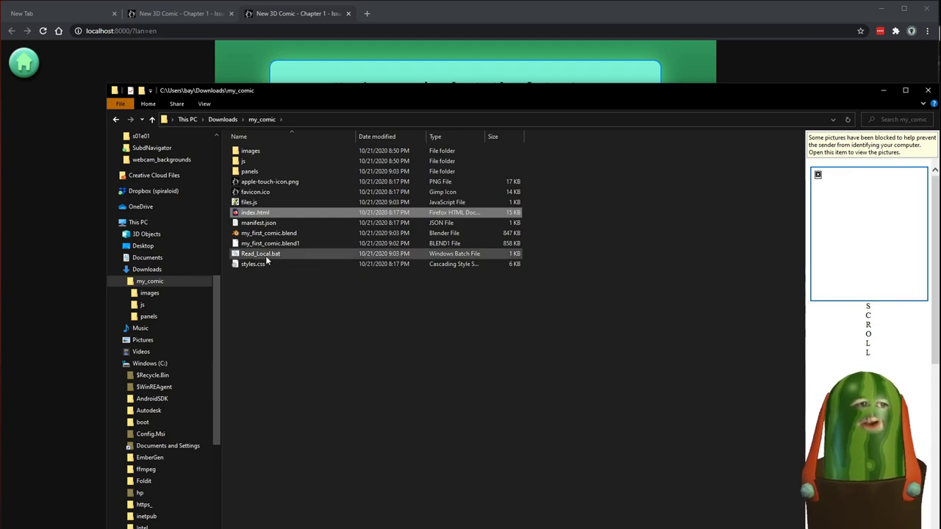
click(302, 292)
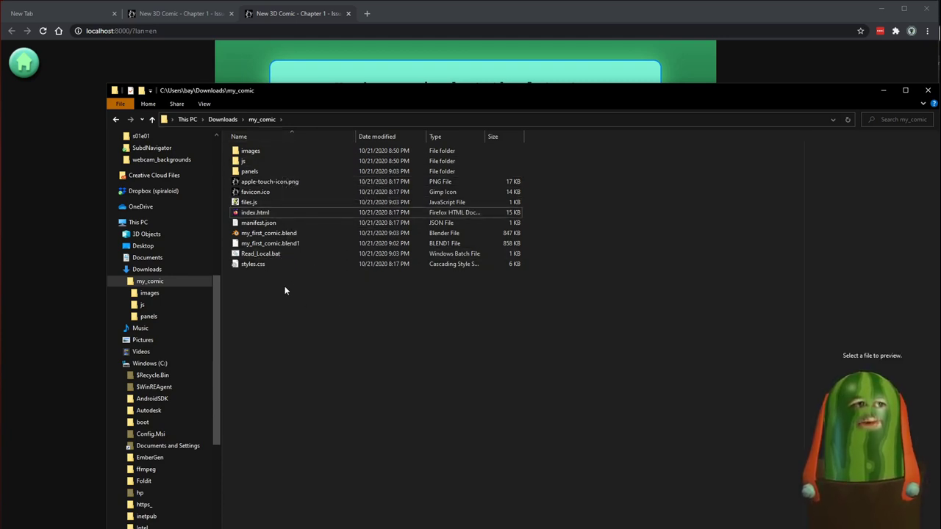
Step: Run Read_Local.bat to serve the comic locally, and close its console window to return to the my_comic folder
double_click(259, 257)
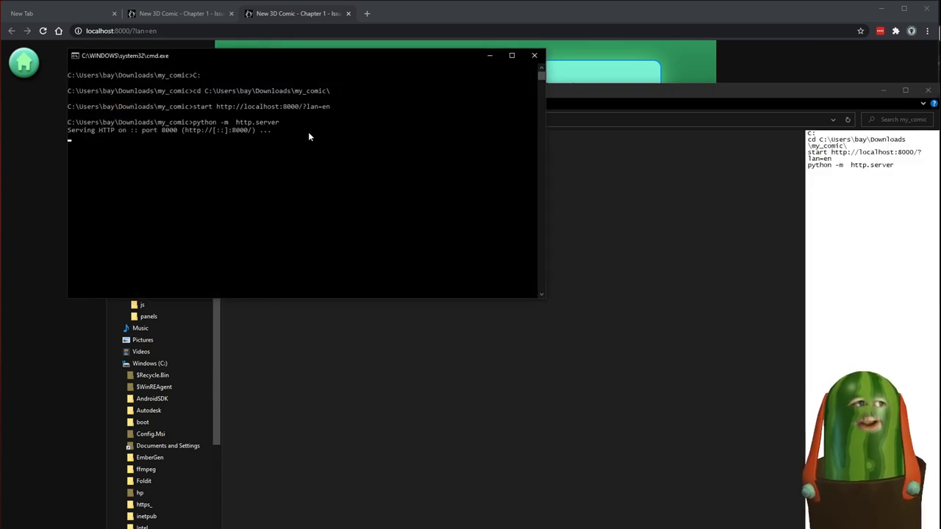
click(387, 18)
key(alt+Tab)
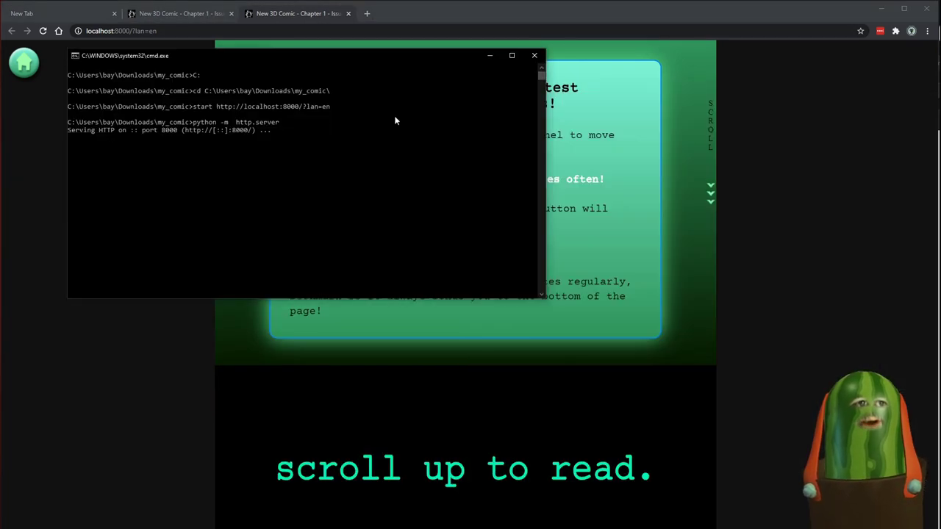
click(533, 57)
key(alt+Tab)
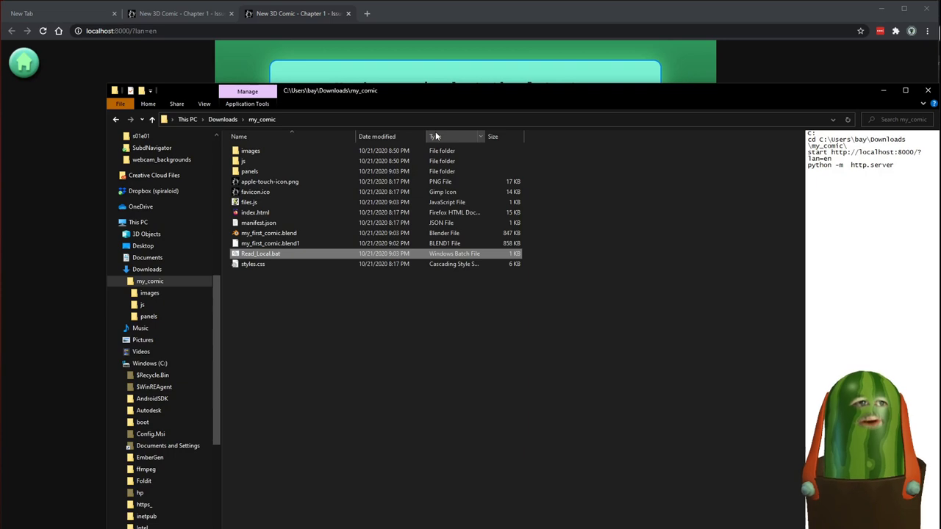
Step: Close the leftover comic tabs in the browser, switch to Blender and open the comic with Read 3D Comic
click(238, 22)
click(232, 13)
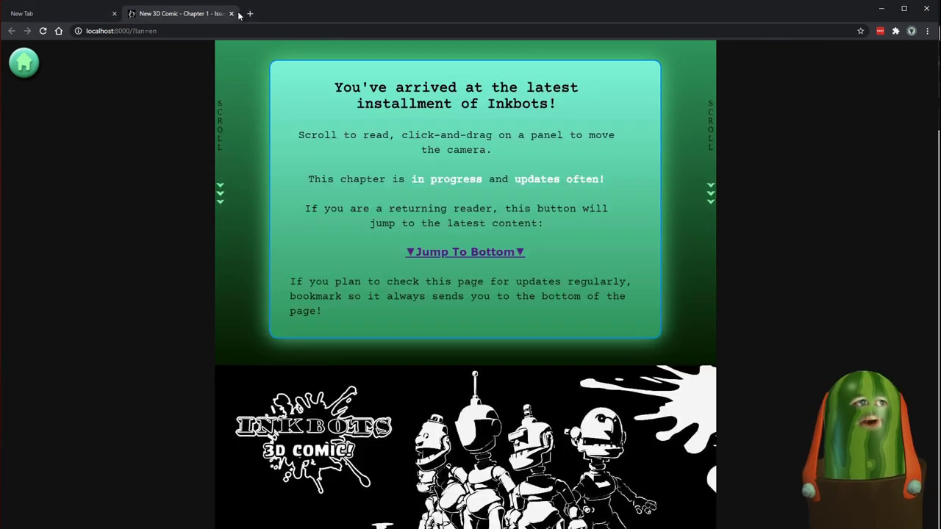
click(232, 14)
key(alt+Tab)
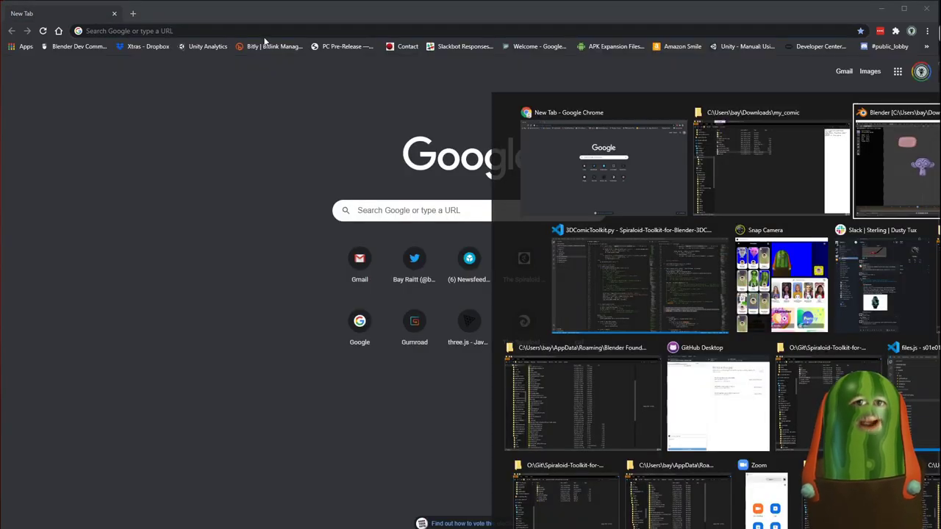
click(166, 6)
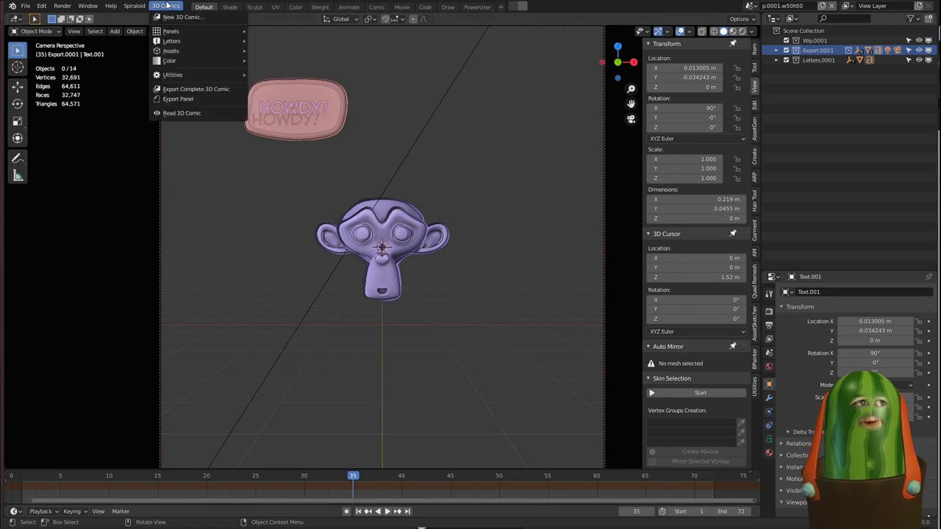
click(176, 114)
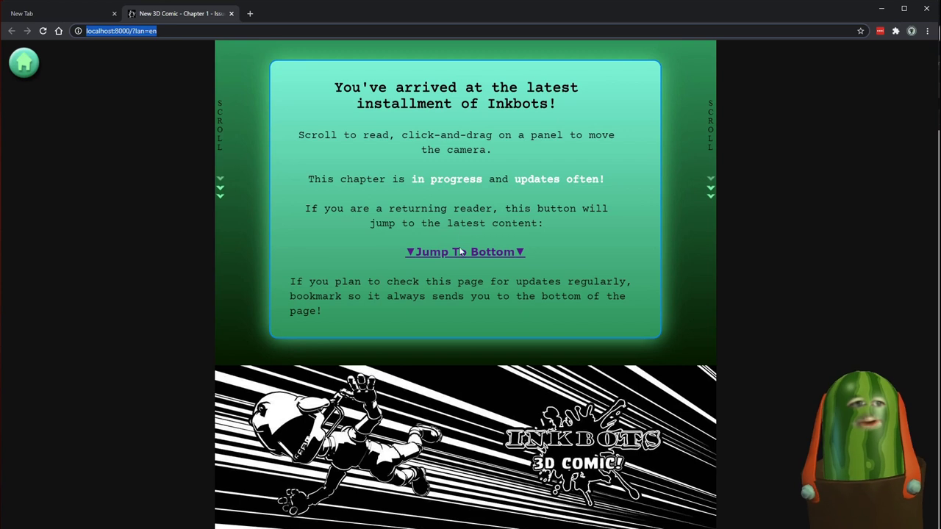
Step: Read through the comic in the browser, comparing the "Hold up." panel with the two-panel row holding the monkey head and the knot
scroll(461, 298, down, 10)
scroll(462, 294, down, 4)
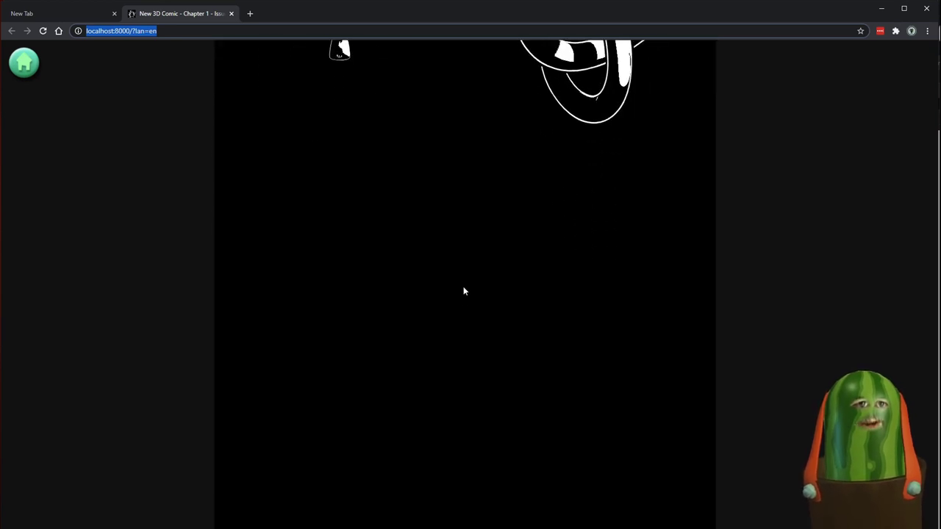
scroll(461, 275, up, 6)
click(565, 182)
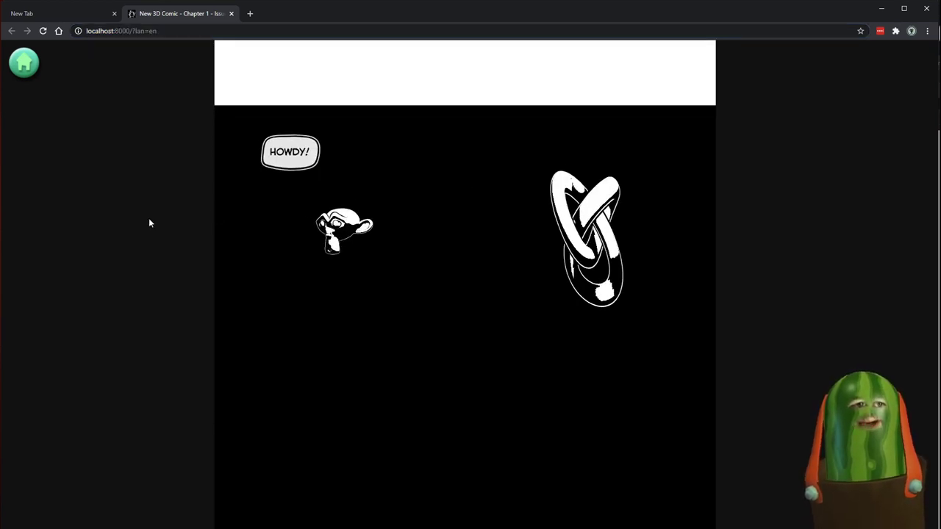
scroll(475, 271, up, 5)
scroll(475, 273, down, 6)
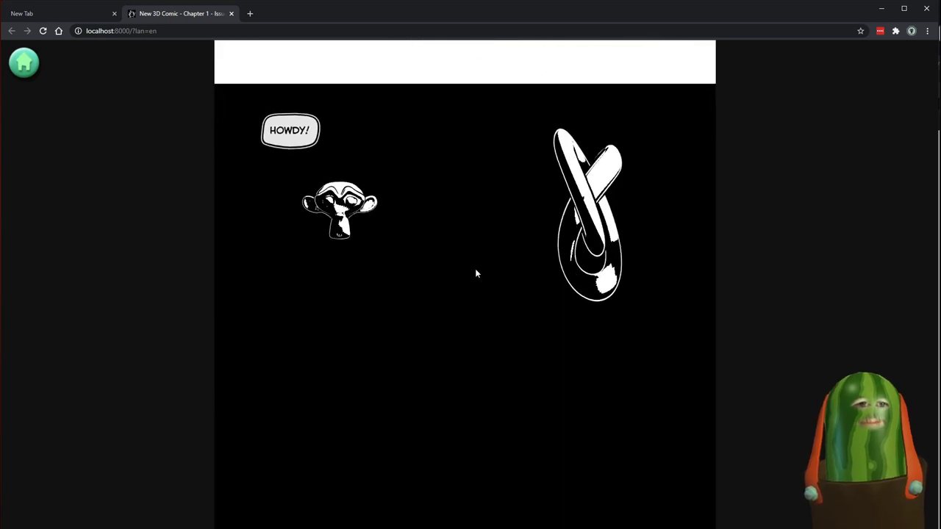
scroll(477, 263, up, 6)
scroll(474, 257, up, 7)
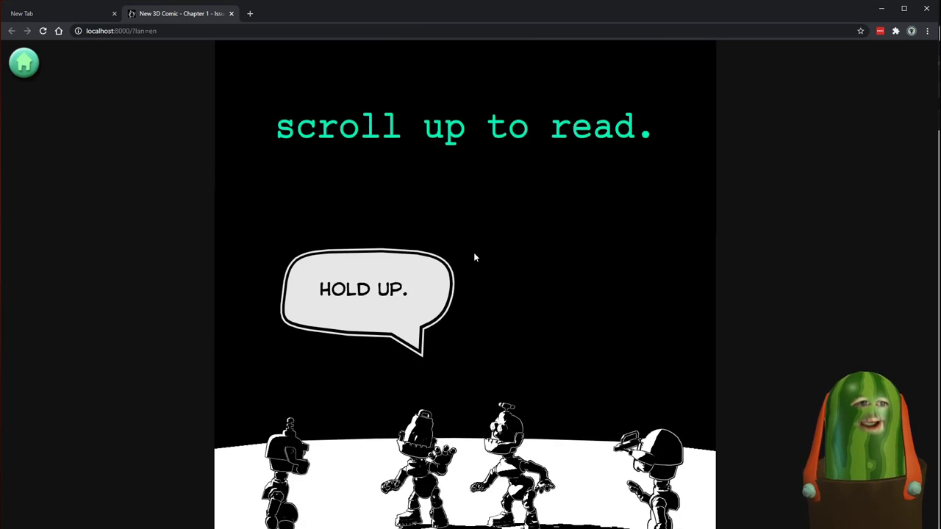
scroll(475, 257, down, 8)
scroll(475, 257, down, 4)
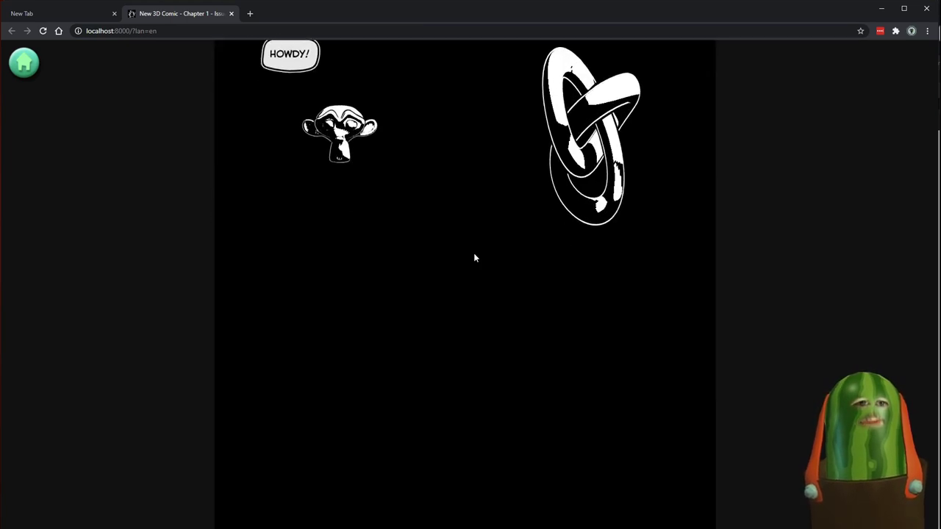
scroll(473, 255, up, 8)
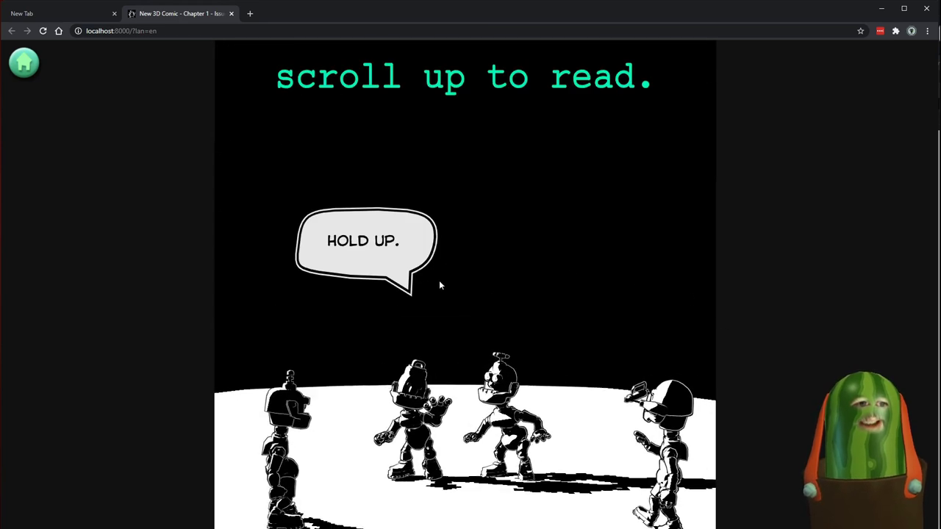
scroll(481, 313, down, 5)
scroll(497, 341, up, 7)
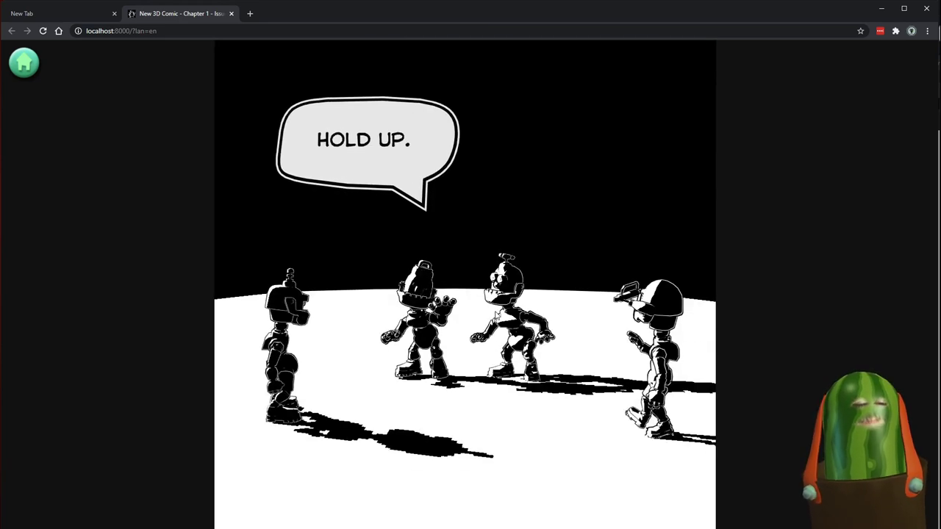
scroll(495, 316, down, 4)
Step: Open facebook.com in a new browser tab and go to the How to sculpt 3D Comics group
click(248, 13)
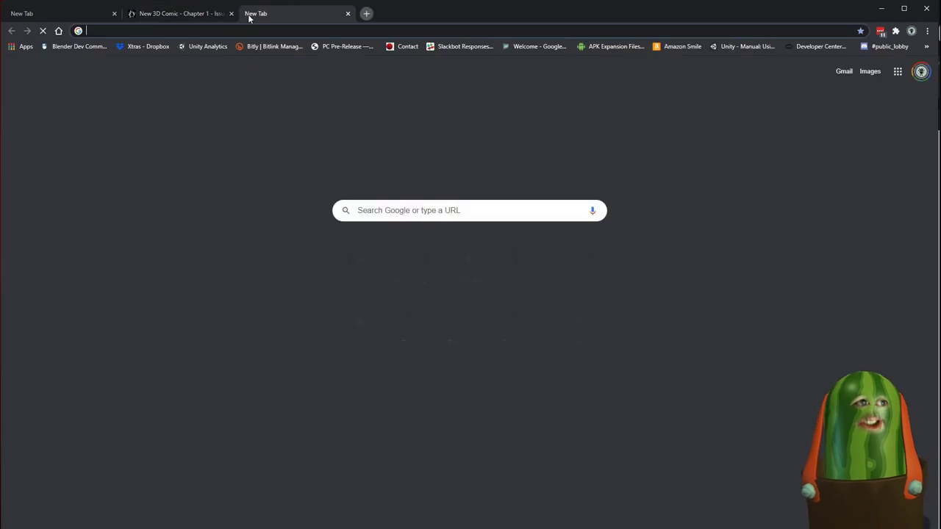
text(facebook.com)
key(Return)
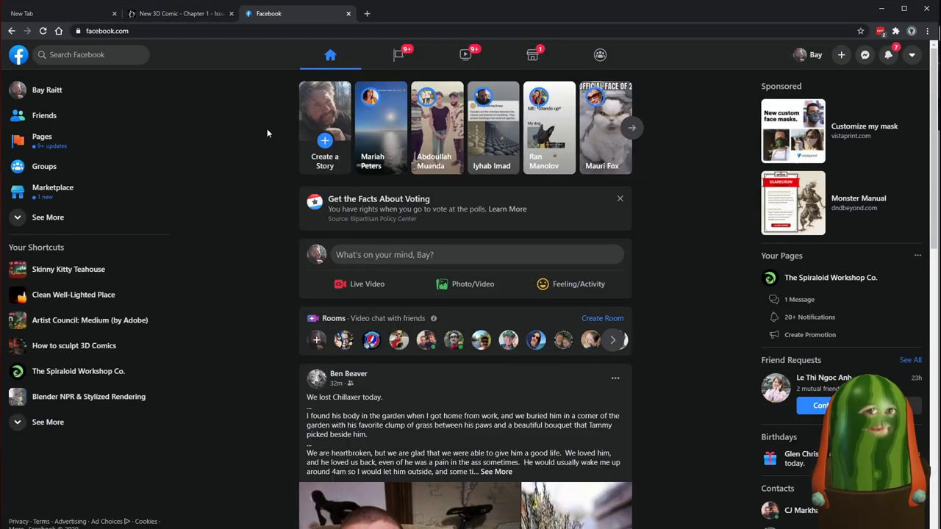
click(48, 347)
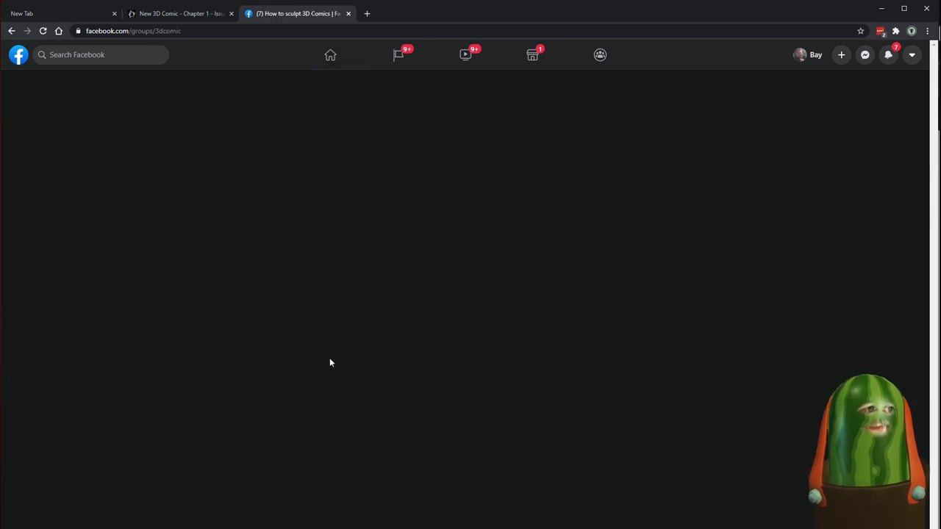
Step: Browse the posts in the How to sculpt 3D Comics group, then return to the local comic
scroll(522, 354, down, 8)
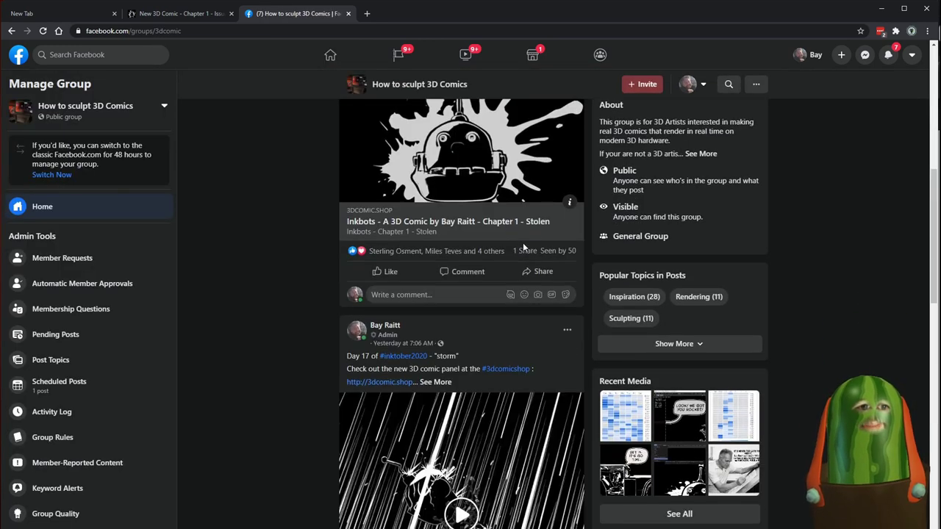
scroll(524, 250, down, 15)
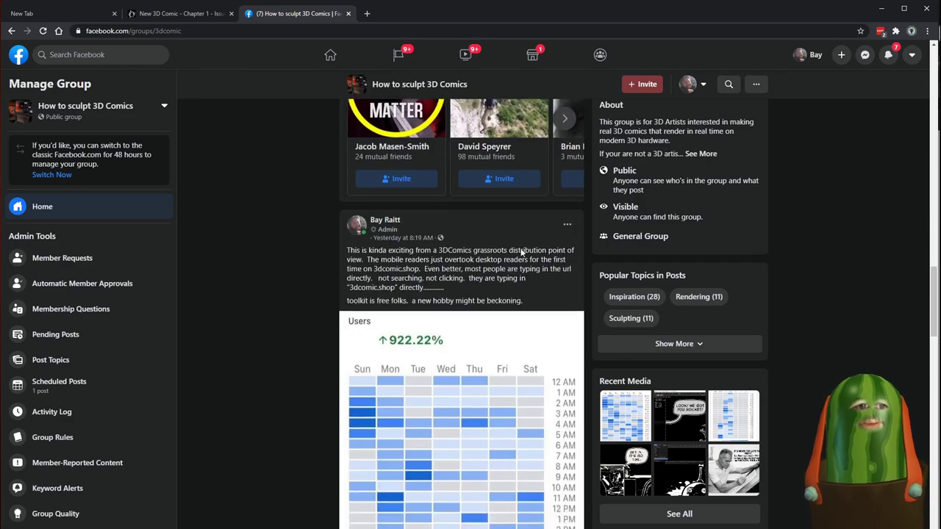
scroll(522, 253, down, 7)
scroll(521, 253, up, 7)
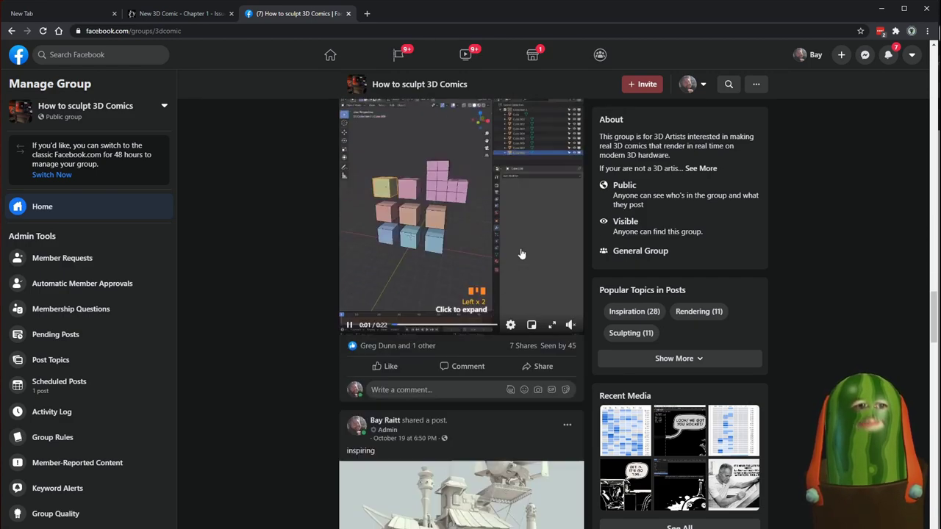
scroll(521, 252, up, 15)
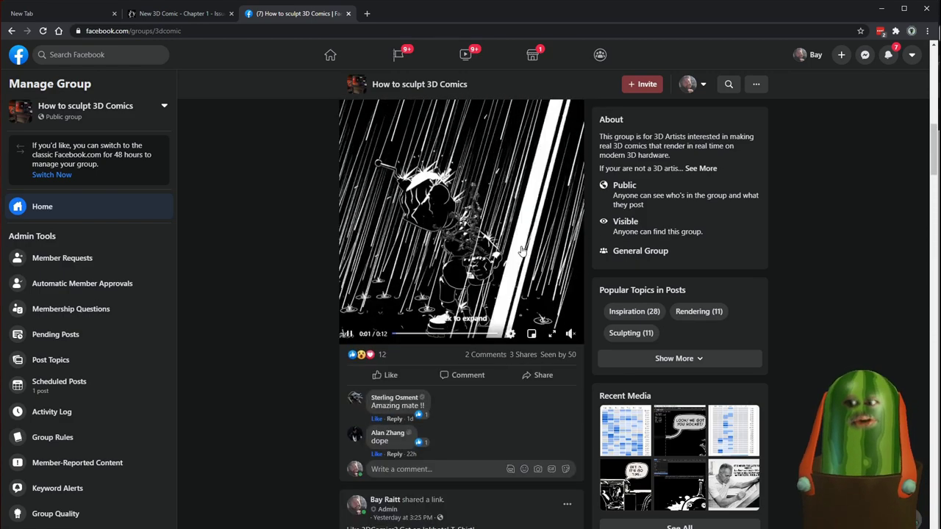
scroll(521, 252, up, 10)
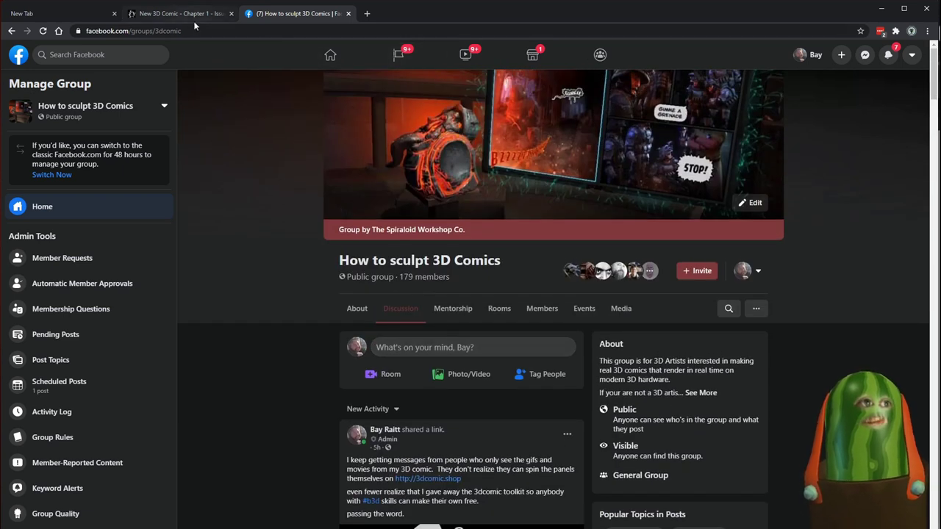
click(184, 14)
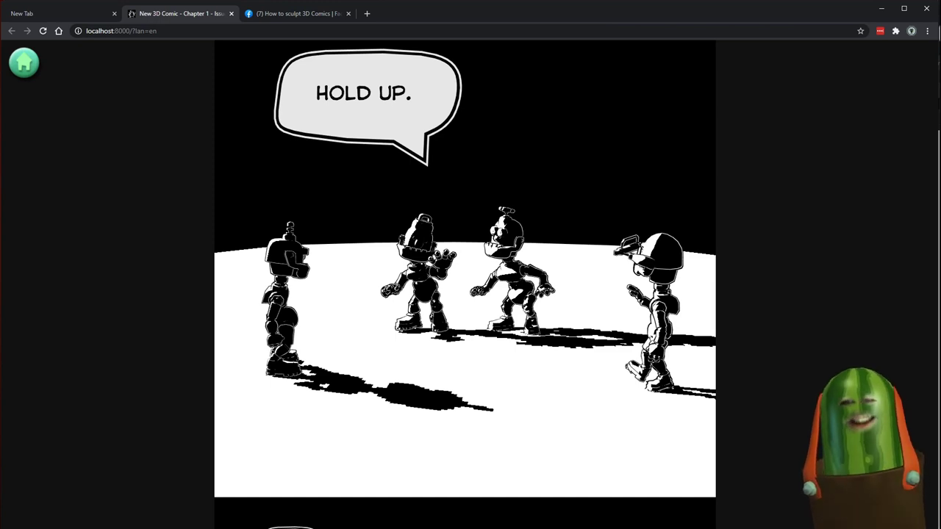
Step: Search the web for "github pages" in a new tab and open the pages.github.com site
click(366, 14)
text(githu)
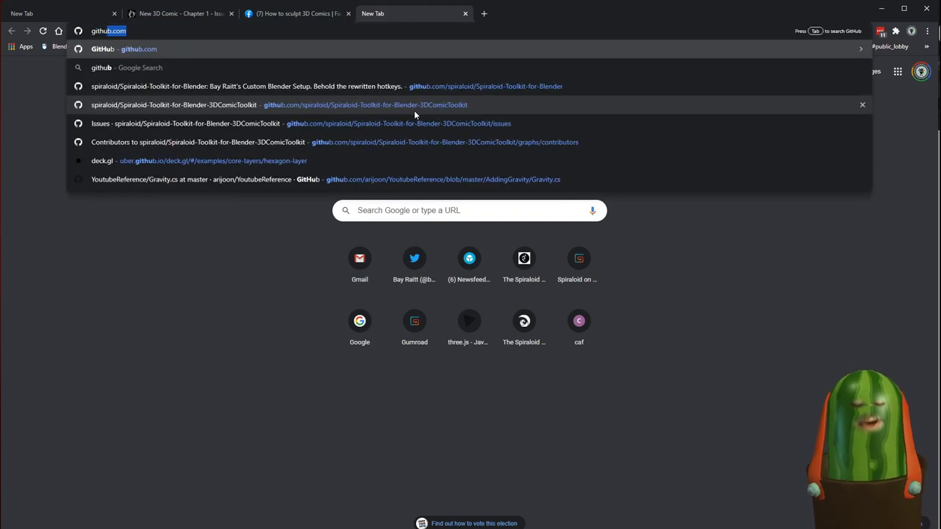
text(b pages)
key(Return)
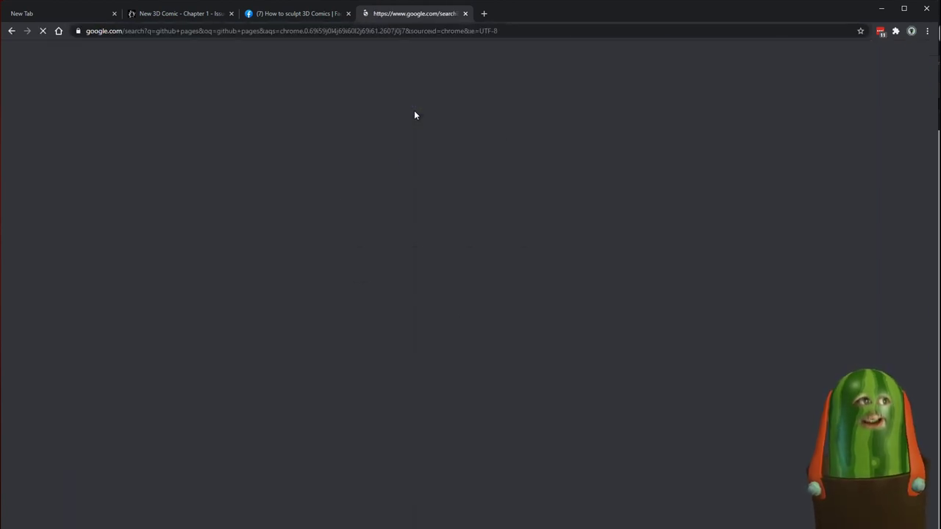
click(190, 146)
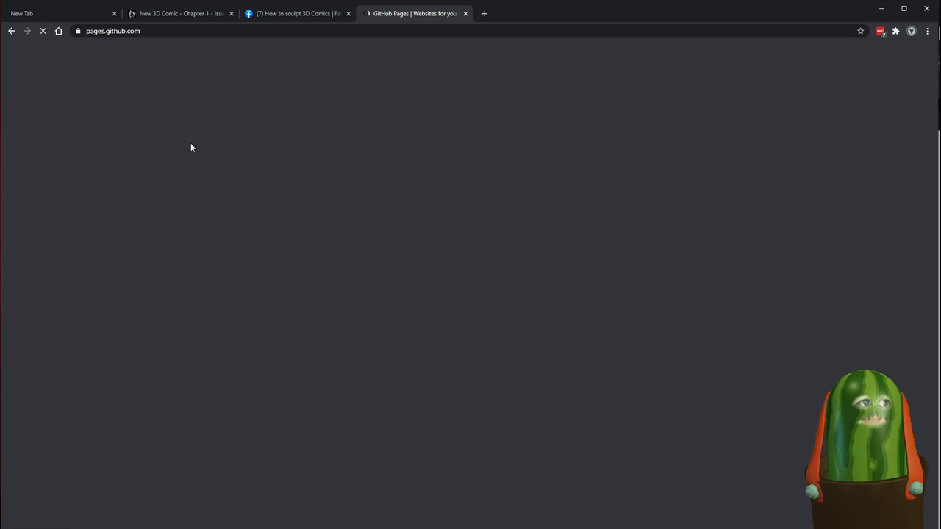
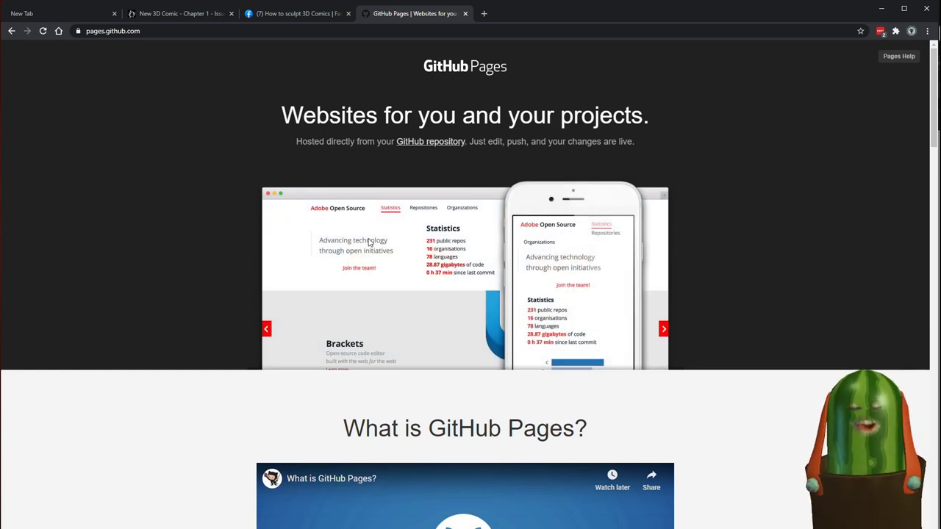
Step: Go to the end of the local comic, view the linked Inkbots figurine's store page and return to the comic
click(167, 15)
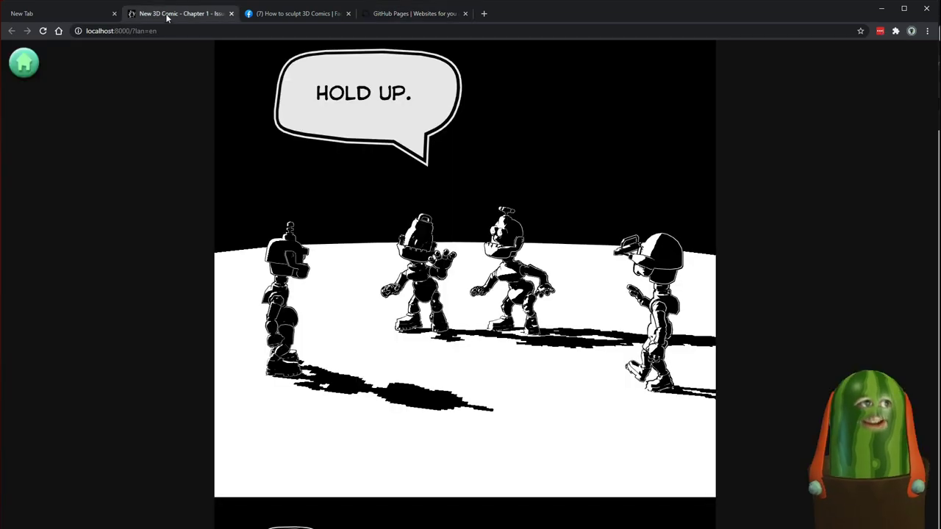
scroll(519, 235, down, 15)
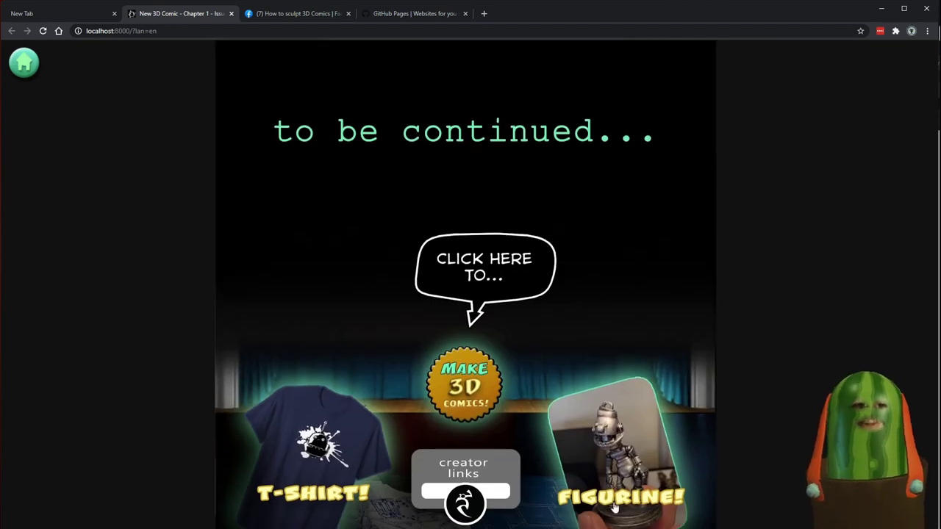
click(637, 478)
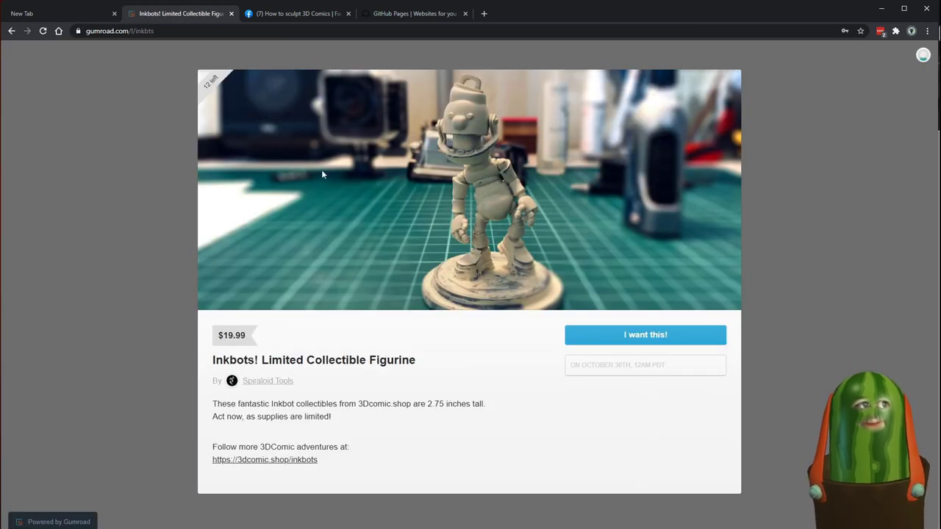
click(11, 30)
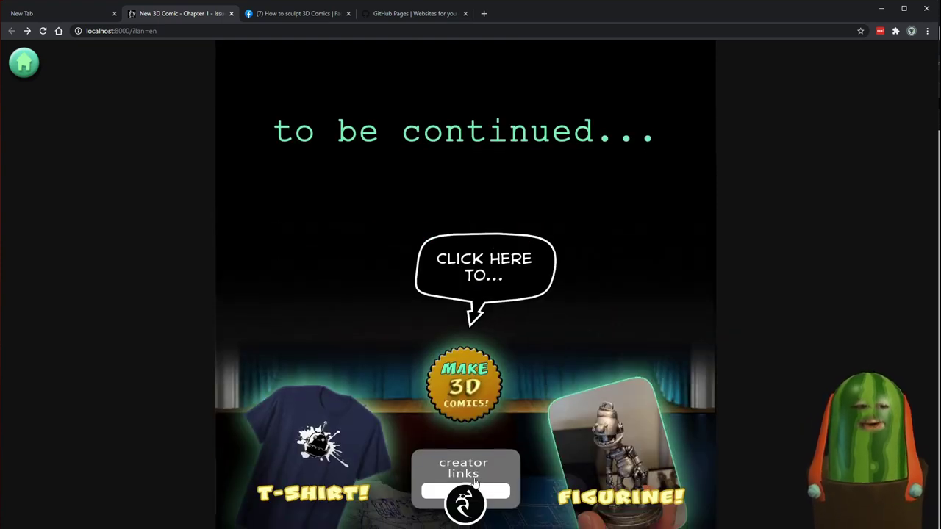
Step: Open the comic's T-shirt link, look over the Inkbots! T-Shirt product page and dismiss the charity pop-up
click(317, 449)
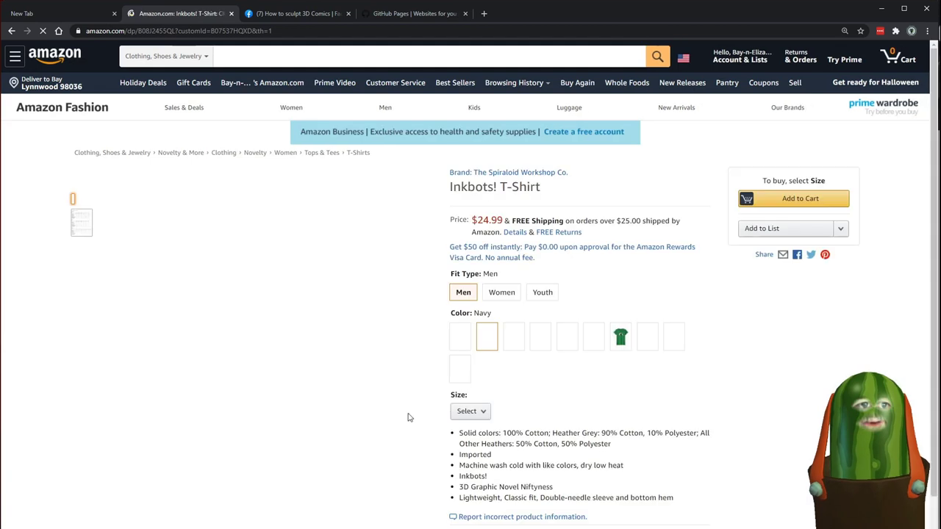
scroll(574, 338, down, 1)
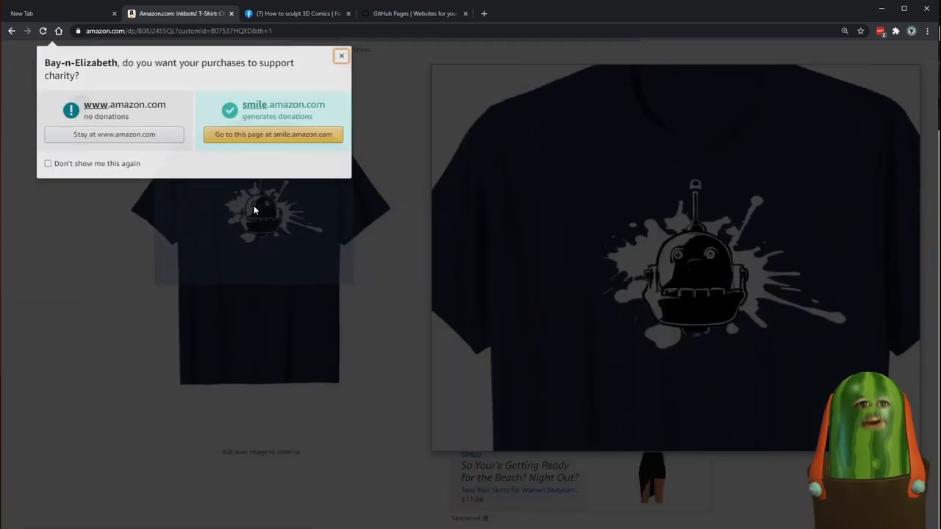
click(342, 57)
Step: Switch back to the How to sculpt 3D Comics group and look over its recent posts
click(296, 15)
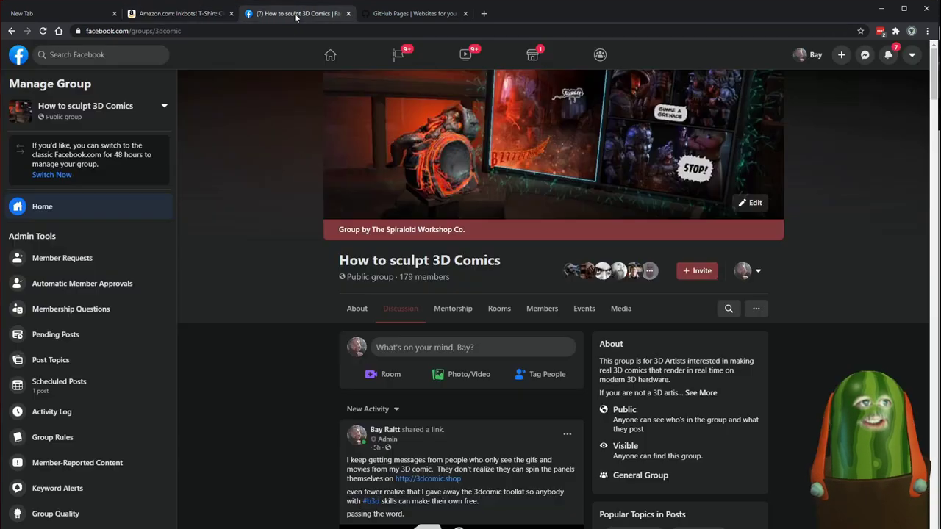
scroll(609, 335, down, 5)
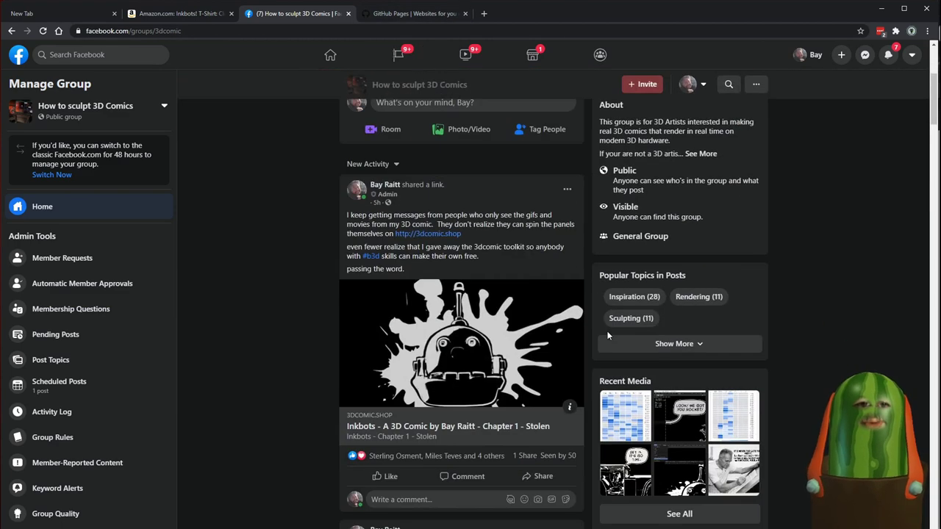
scroll(609, 334, down, 10)
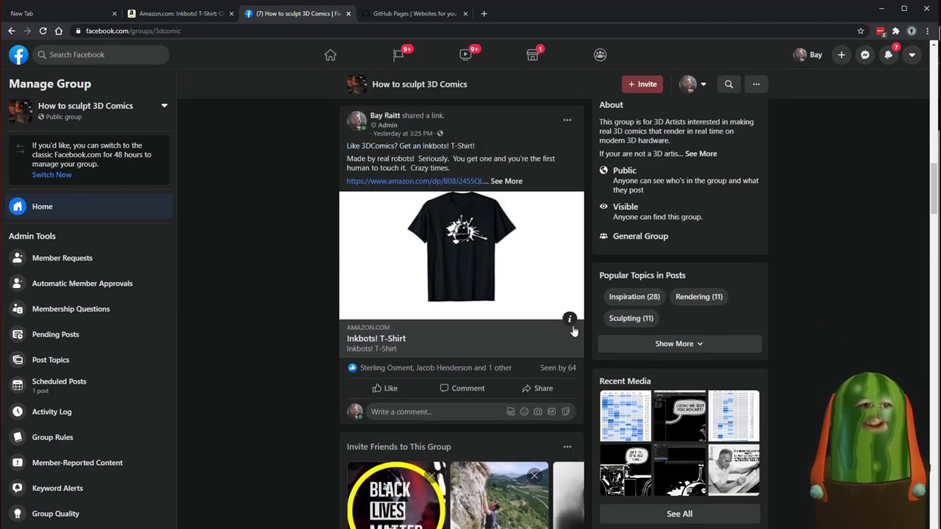
scroll(525, 164, up, 9)
scroll(526, 163, up, 2)
Step: Review the GitHub Pages setup instructions for creating and cloning a repository
click(422, 10)
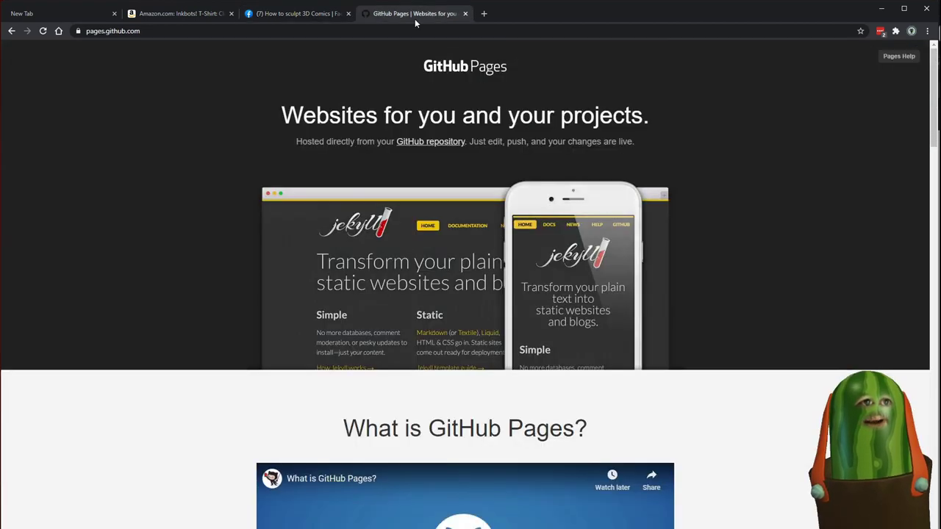
scroll(534, 245, down, 10)
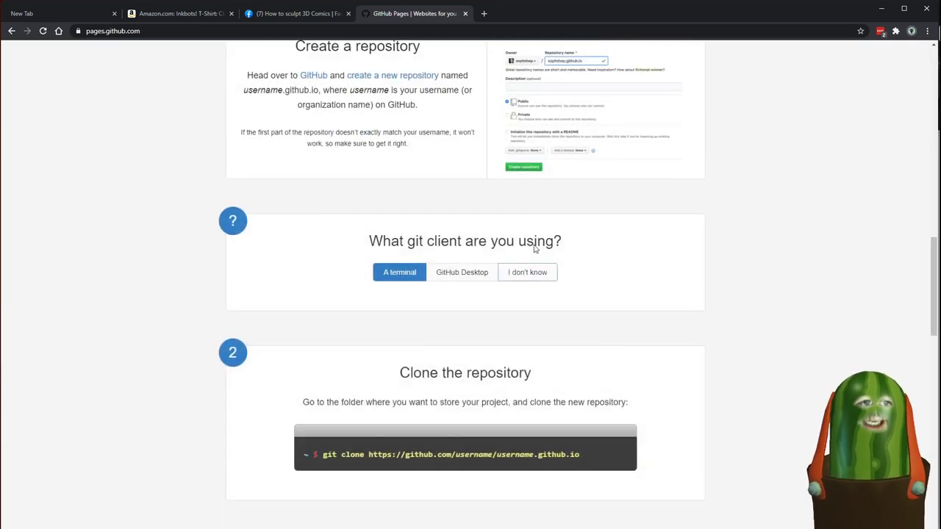
scroll(535, 246, up, 10)
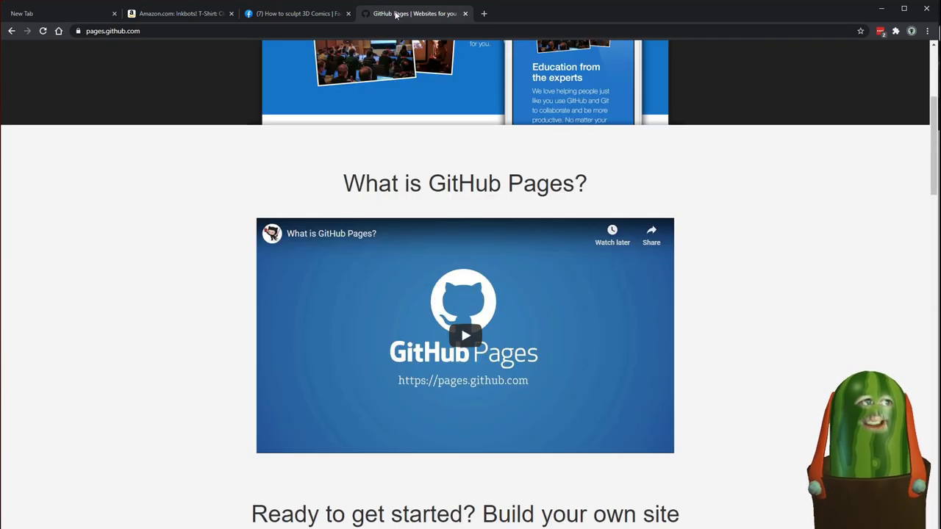
Step: Open 3dcomic.shop in the empty browser tab and view the start of the published Inkbots comic
click(51, 10)
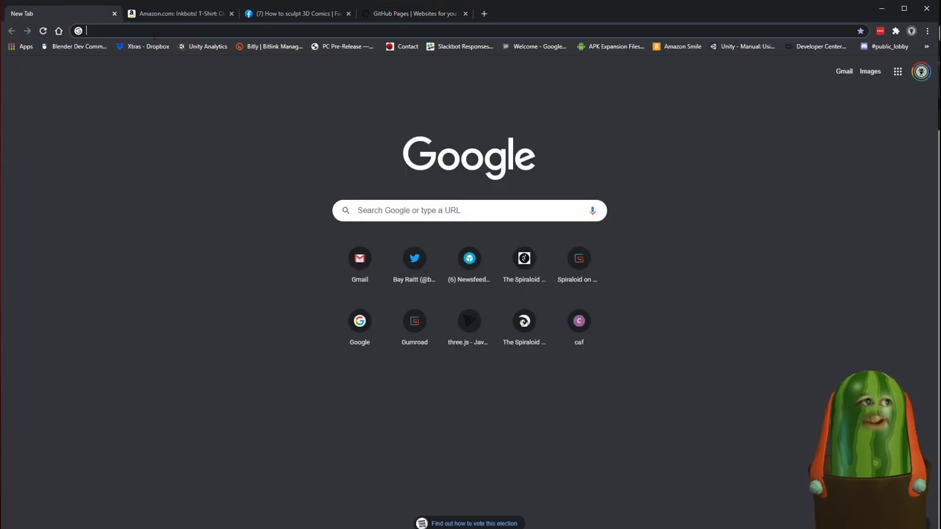
text(3dco)
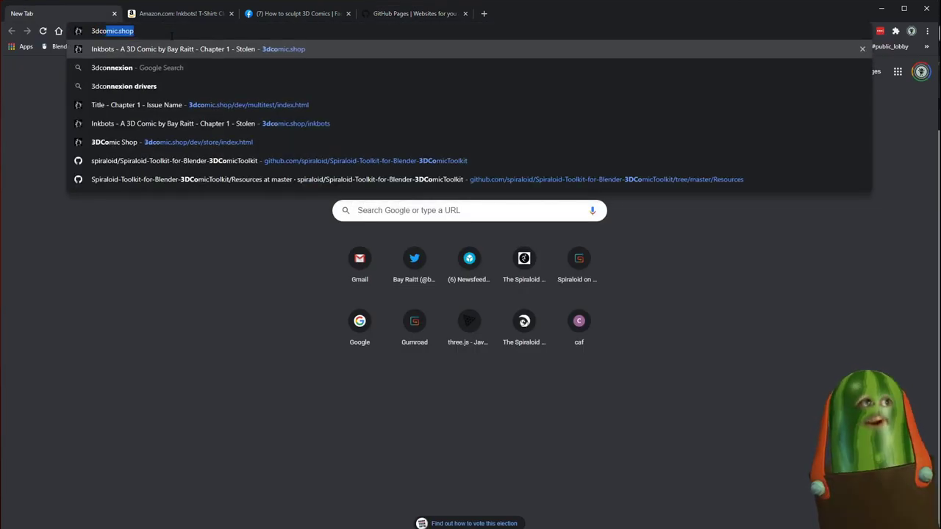
key(Return)
scroll(499, 233, down, 1)
scroll(498, 232, up, 1)
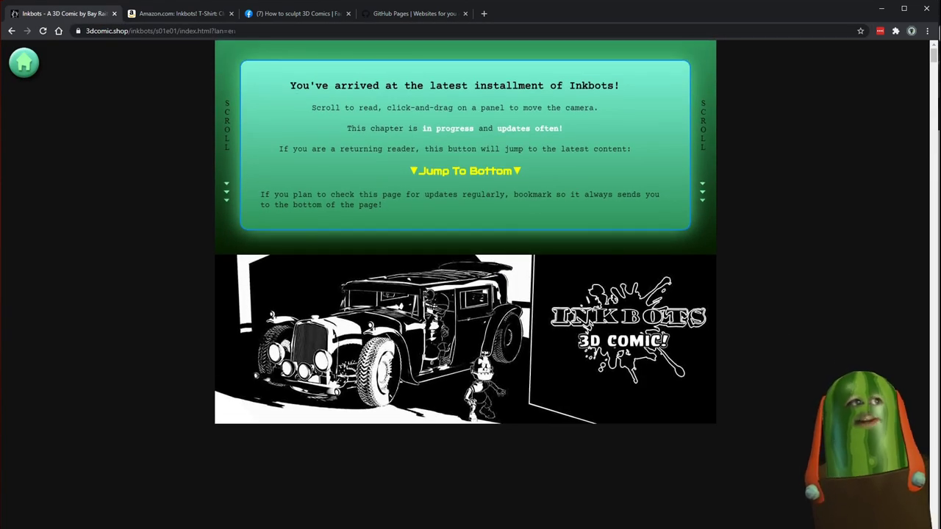
Step: Reload the Inkbots comic page, switch to File Explorer and show my_comic's images folder as a detailed file list
click(43, 31)
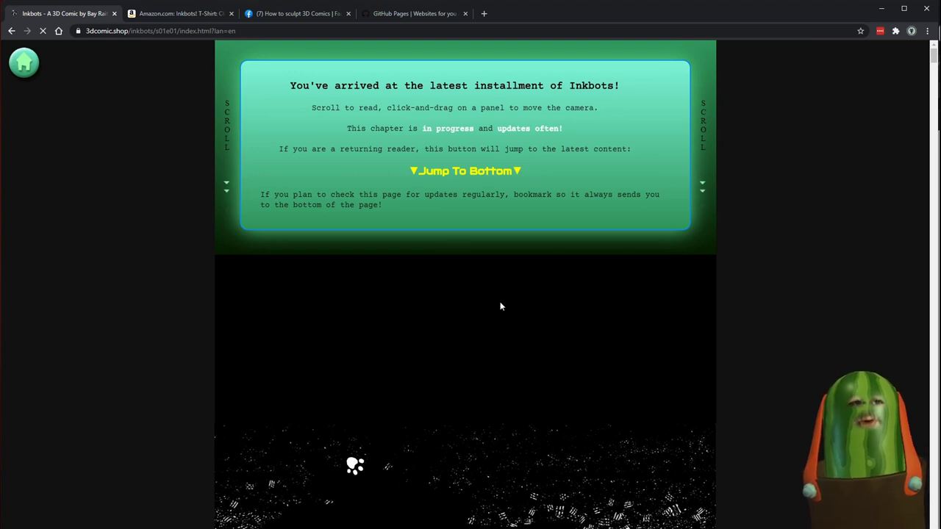
key(alt+Tab)
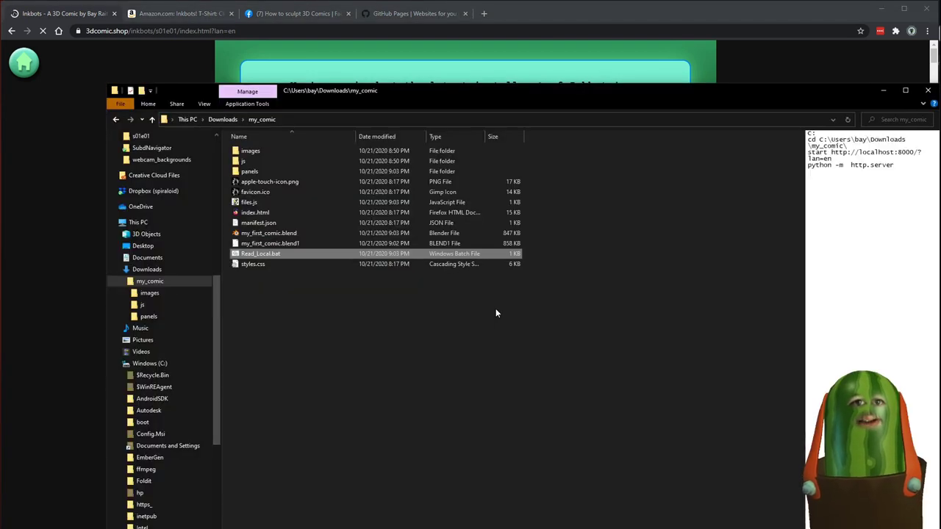
click(263, 152)
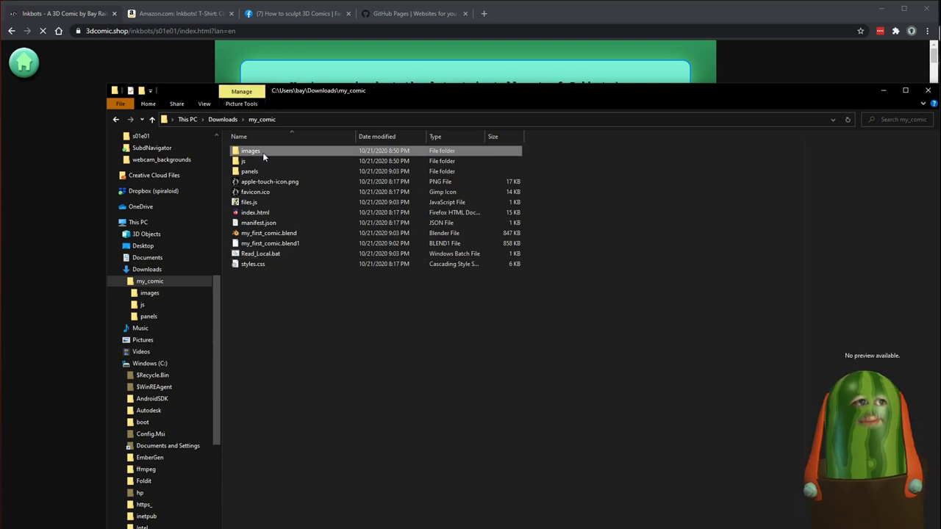
double_click(262, 152)
click(411, 166)
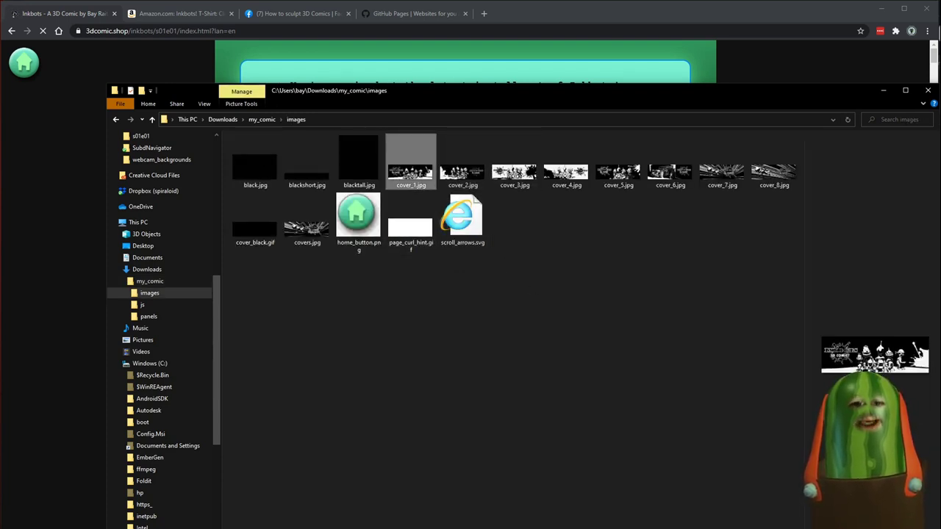
key(ctrl+shift+6)
Step: Preview the comic's cover images one by one, from cover_1.jpg through cover_8.jpg, in the images folder
click(261, 201)
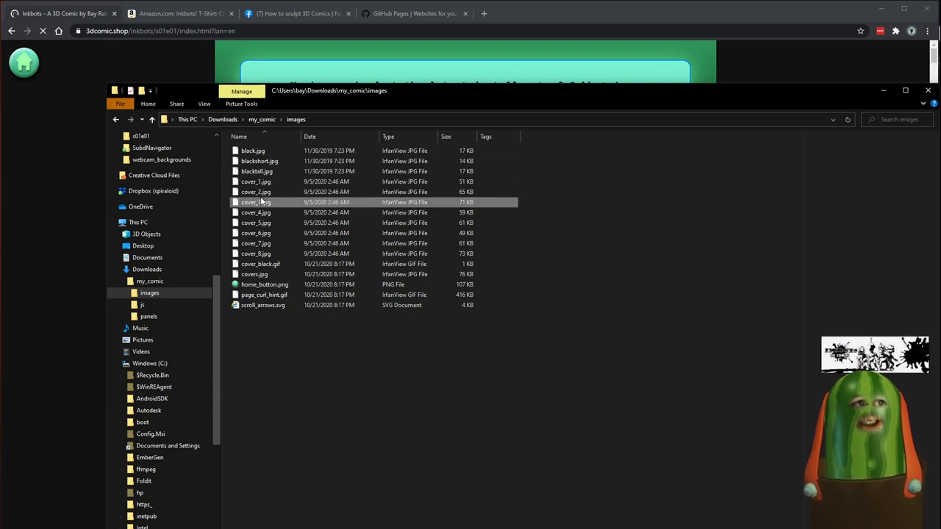
click(261, 191)
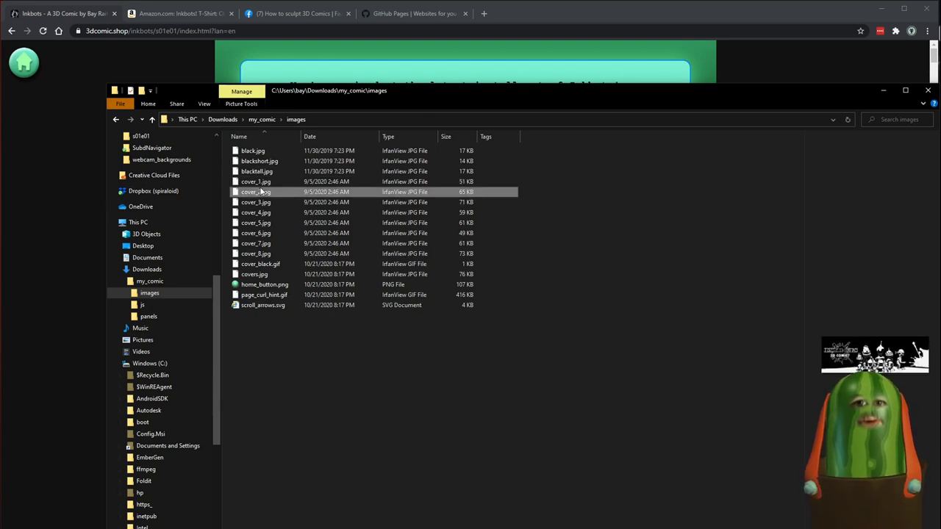
key(Down)
key(Down)
key(Down)
key(Down)
key(Down)
key(Down)
key(Up)
key(Up)
key(Up)
key(Up)
key(Up)
key(Up)
key(Up)
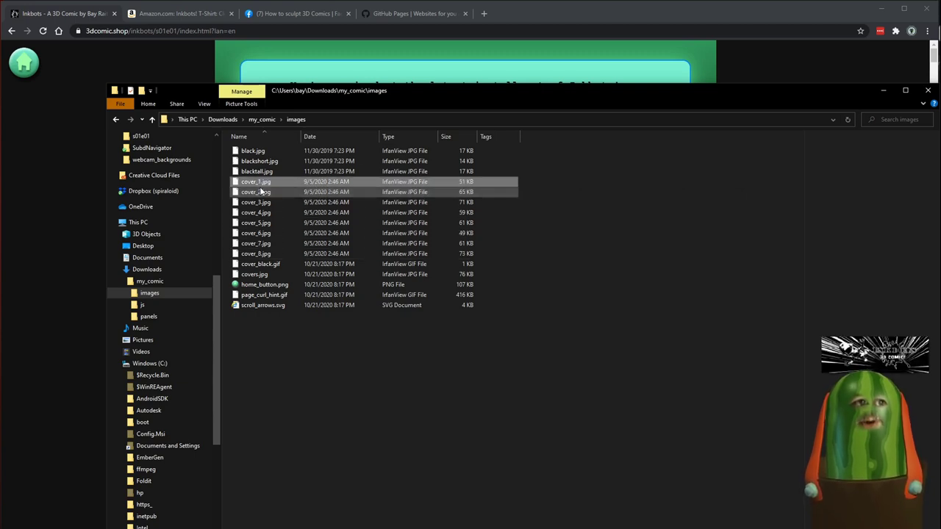
key(Down)
key(Down)
key(Down)
key(Down)
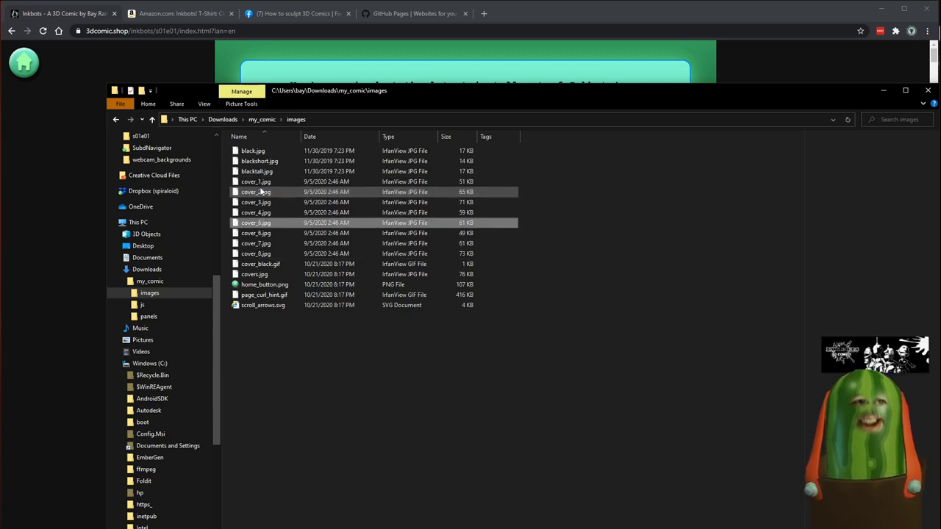
key(Up)
key(Up)
key(Up)
key(Up)
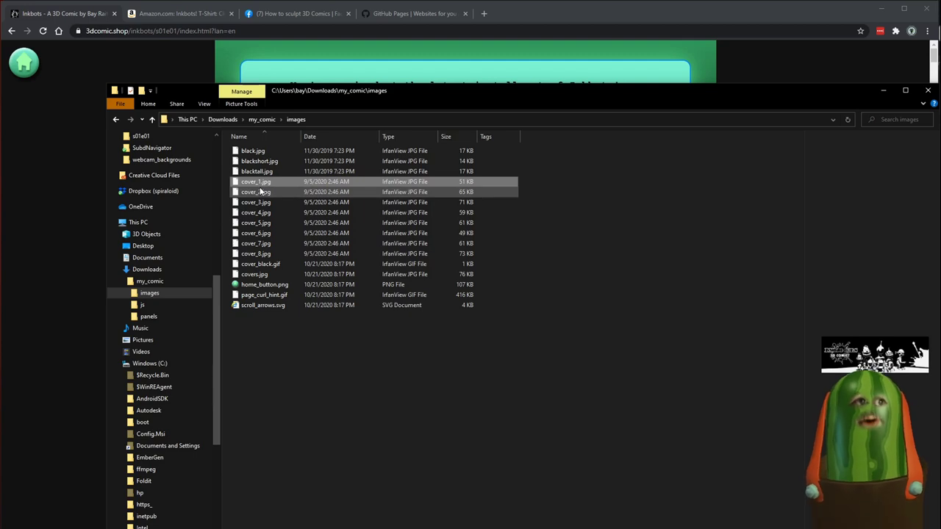
Step: Switch back to the Inkbots page in the browser, compare its cover banner with the image files and reload the page
click(158, 55)
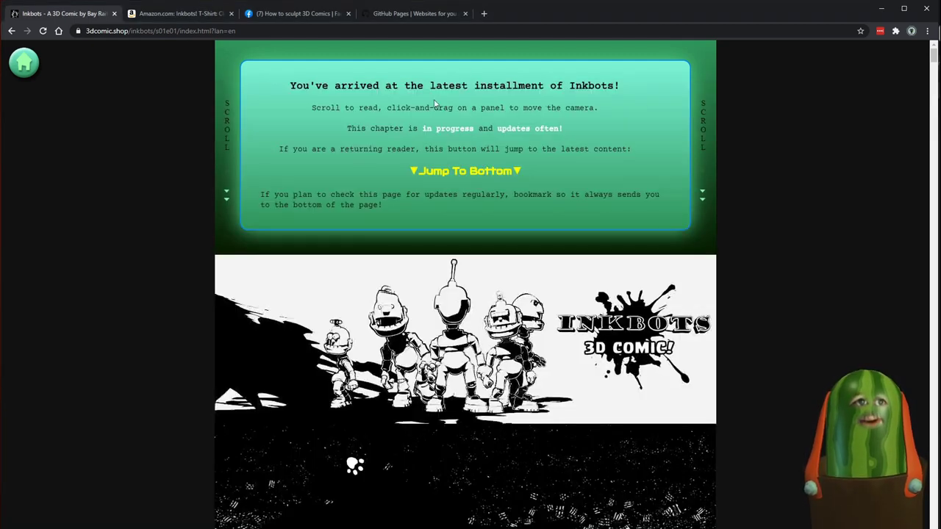
scroll(552, 260, down, 1)
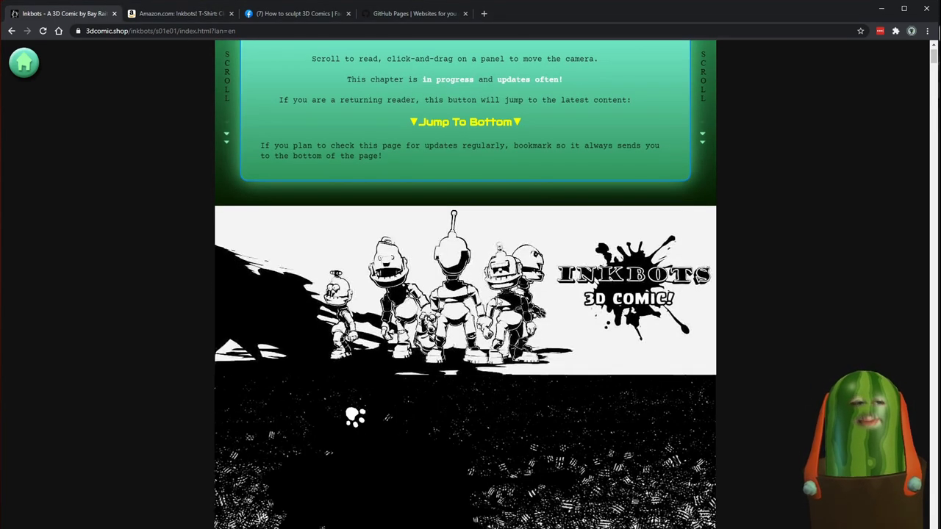
key(alt+Tab)
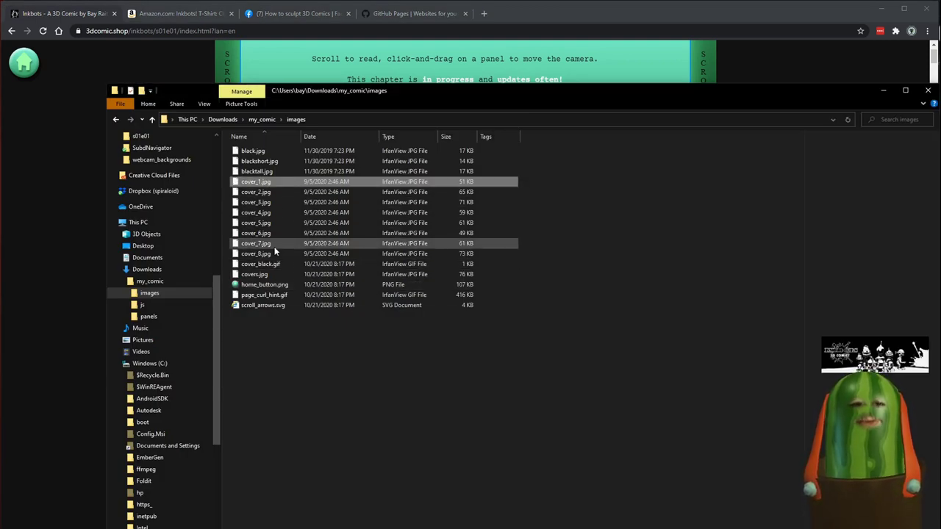
key(alt+Tab)
click(43, 30)
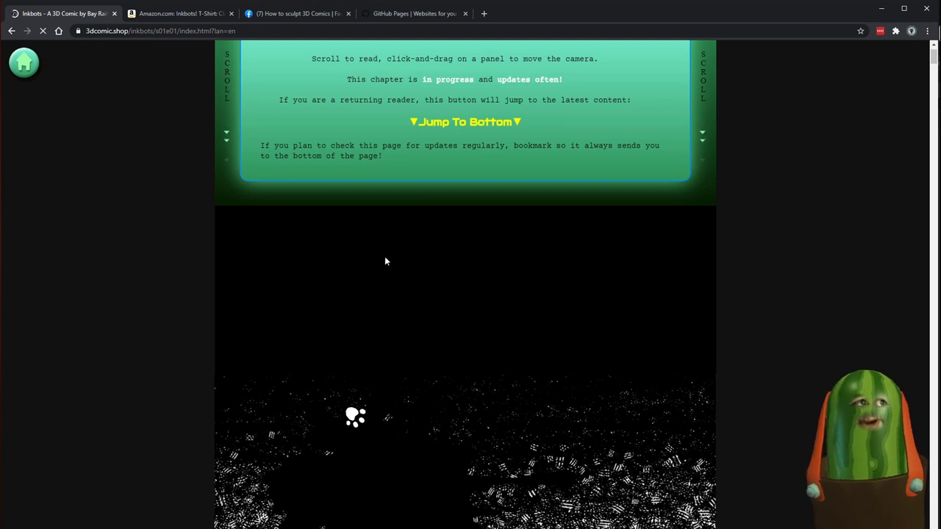
Step: Read through the comic's opening panels from the paw prints to the Inkbots title splash
scroll(546, 302, down, 4)
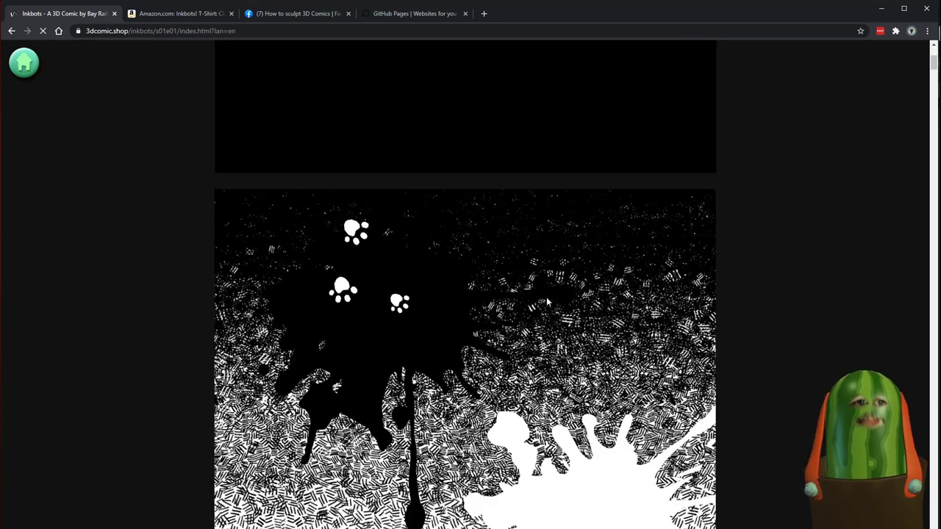
scroll(553, 259, down, 8)
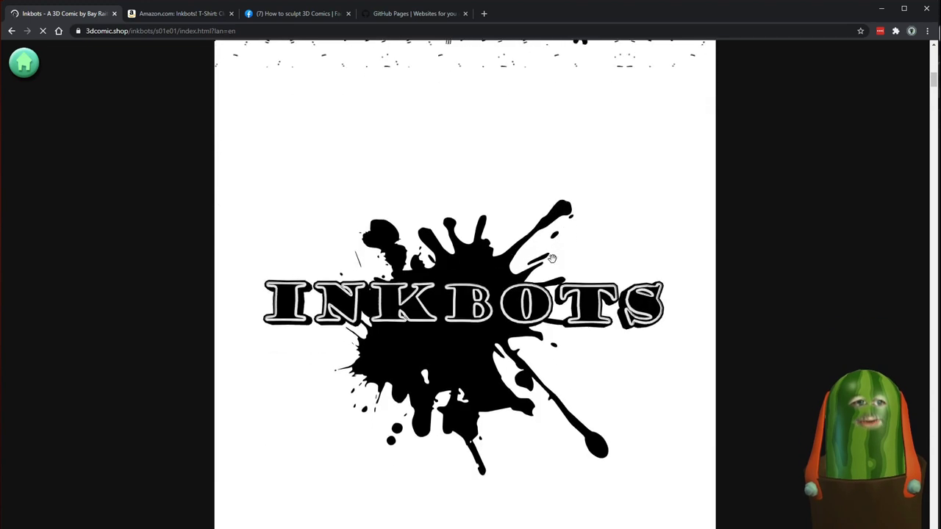
scroll(552, 258, up, 2)
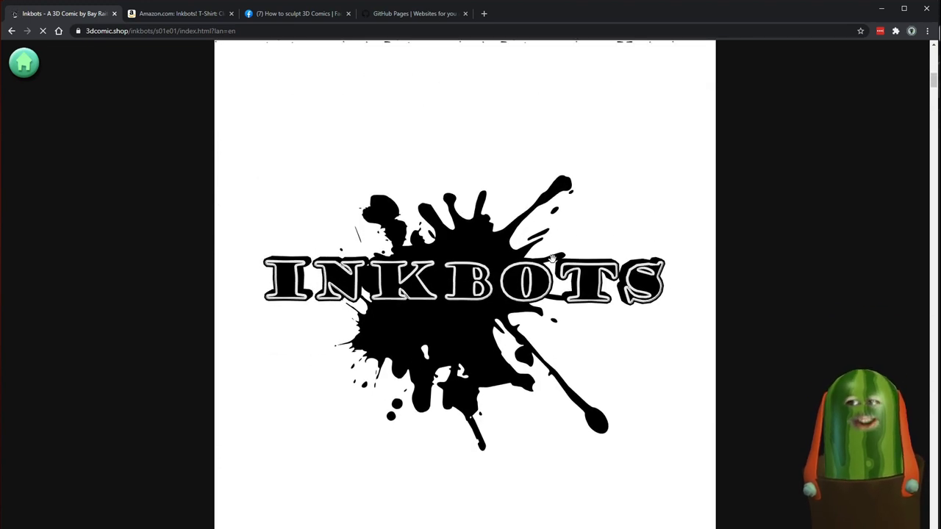